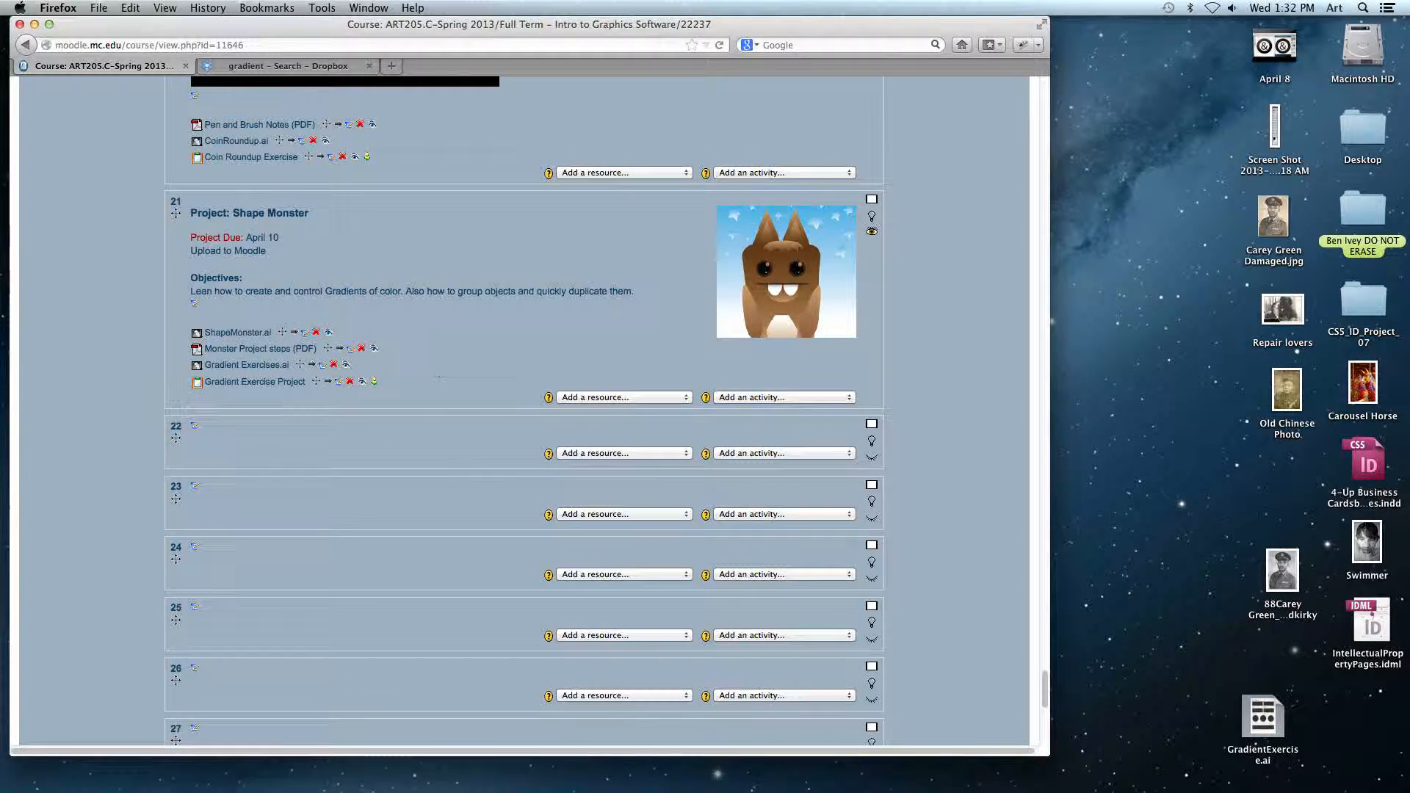
# Minimize the browser window, open GradientExercise.ai from the desktop, and close the duplicate copy so the already open document shows.
pyautogui.click(34, 25)
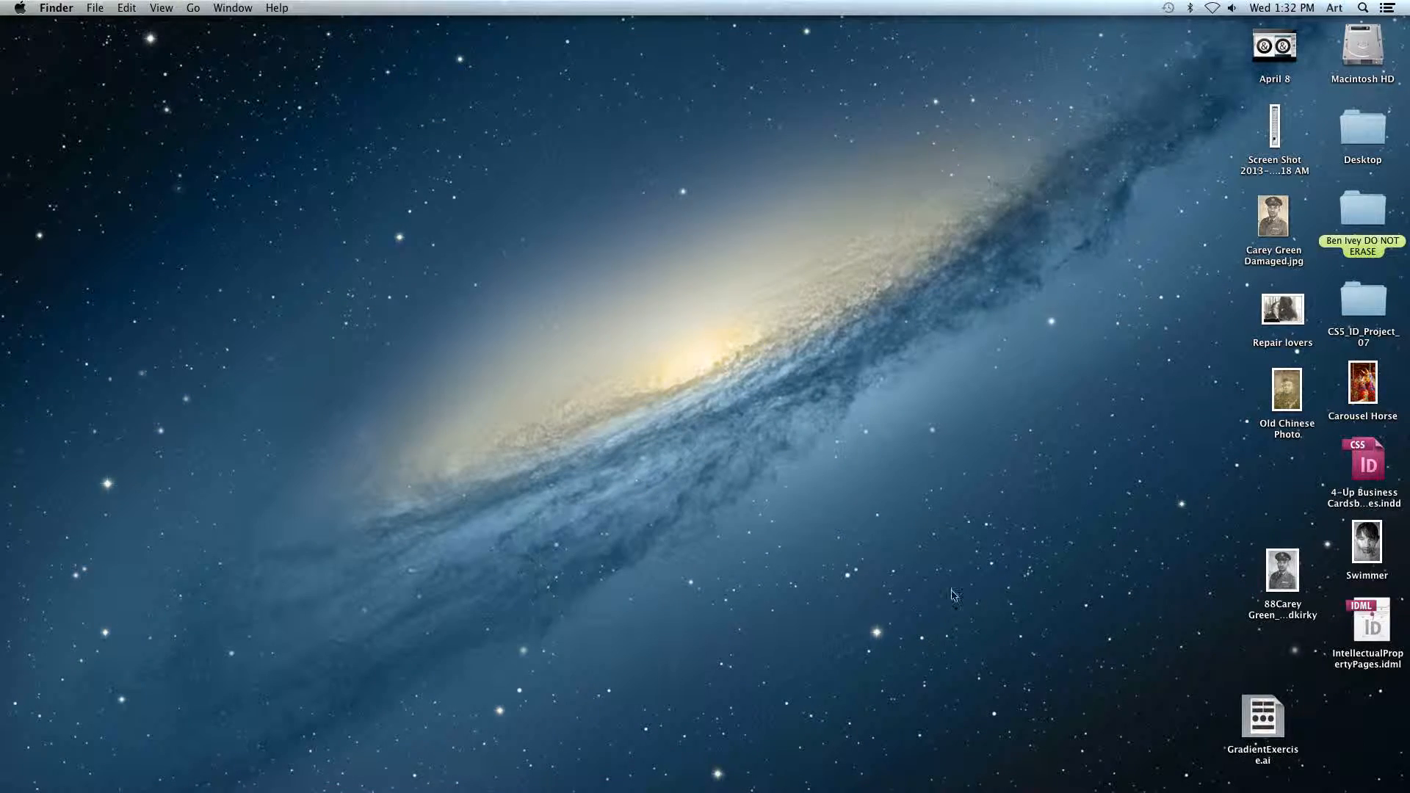
pyautogui.doubleClick(1262, 718)
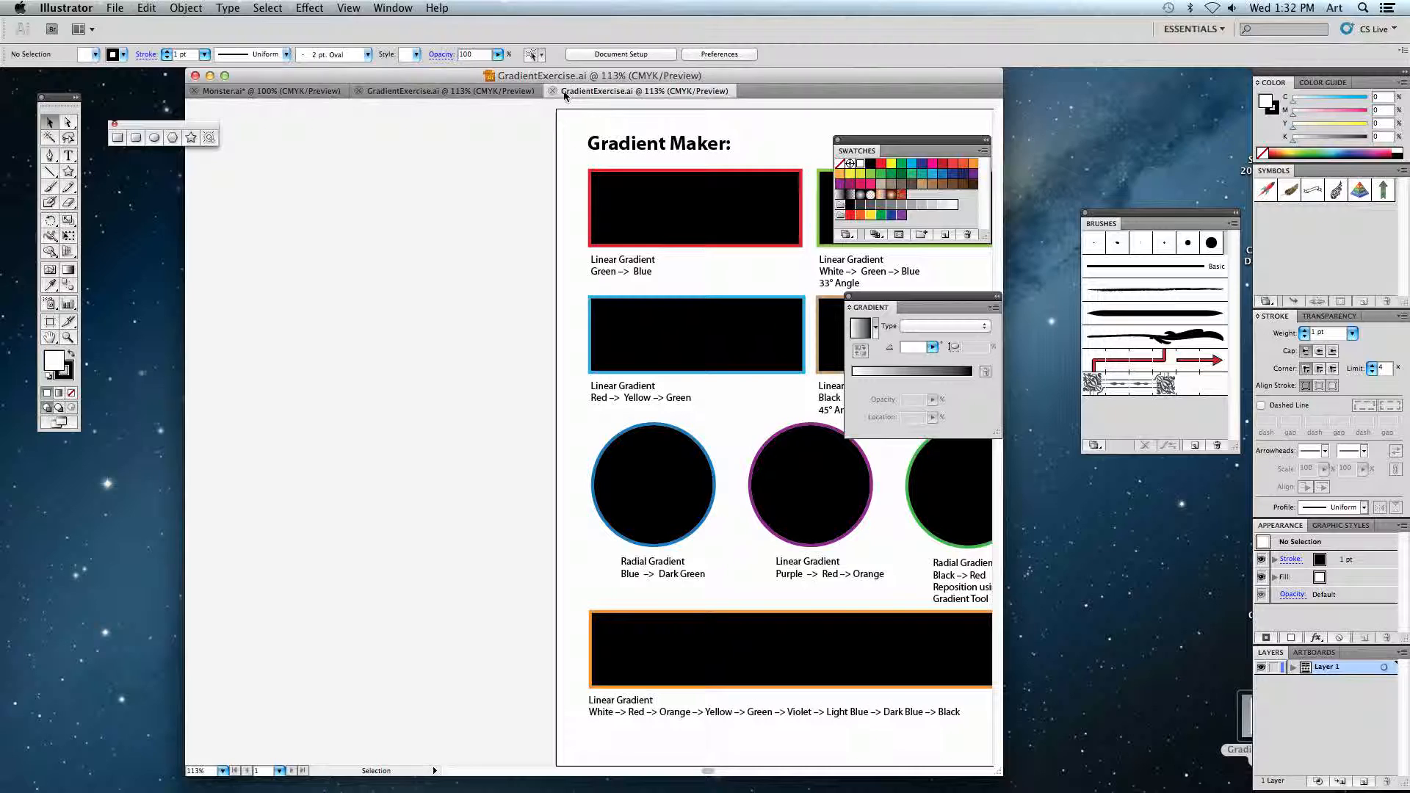
pyautogui.click(552, 91)
pyautogui.click(422, 91)
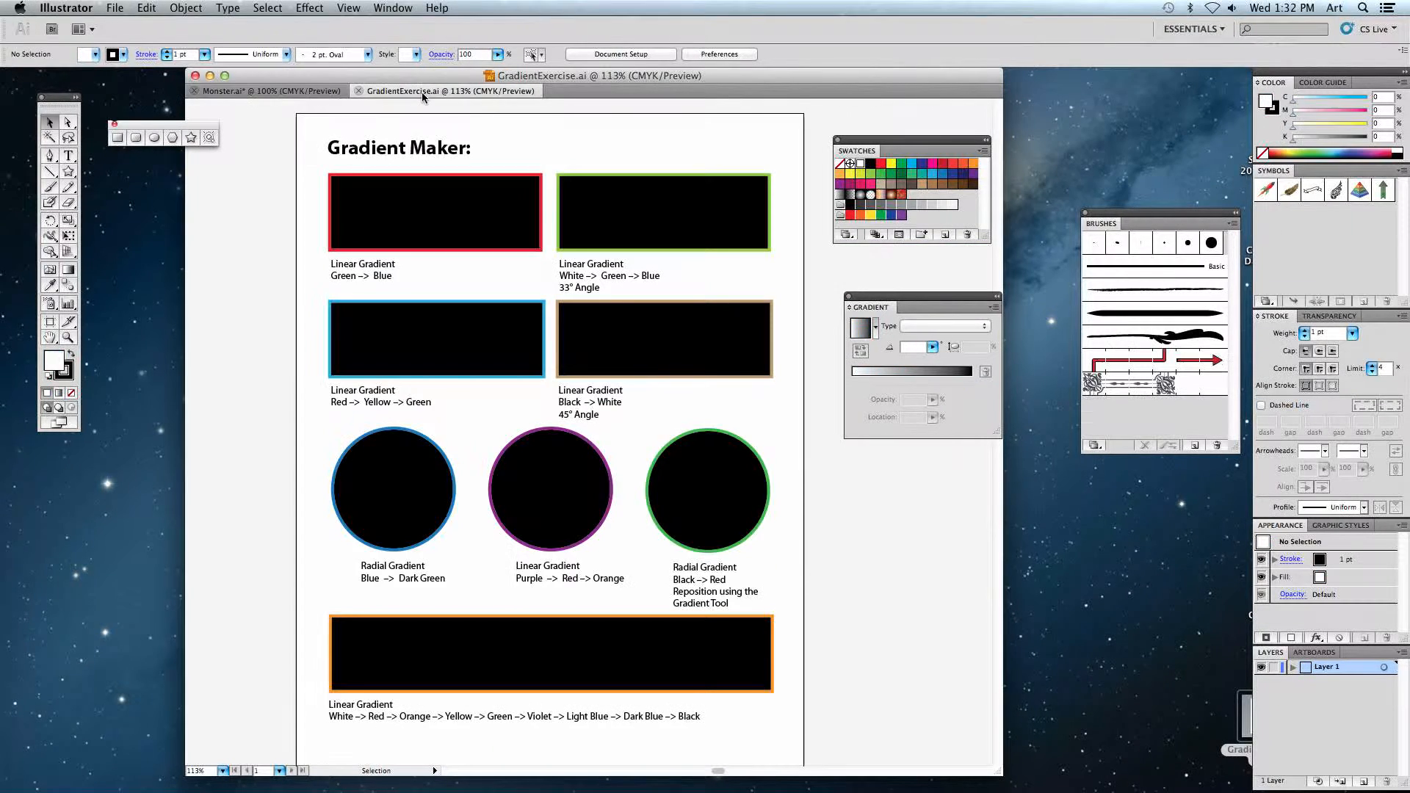
# Arrange the workspace by moving the document window, clearing the Gradient and Swatches panels off the artwork, and enlarging the document window.
pyautogui.moveTo(468, 75); pyautogui.dragTo(382, 76)
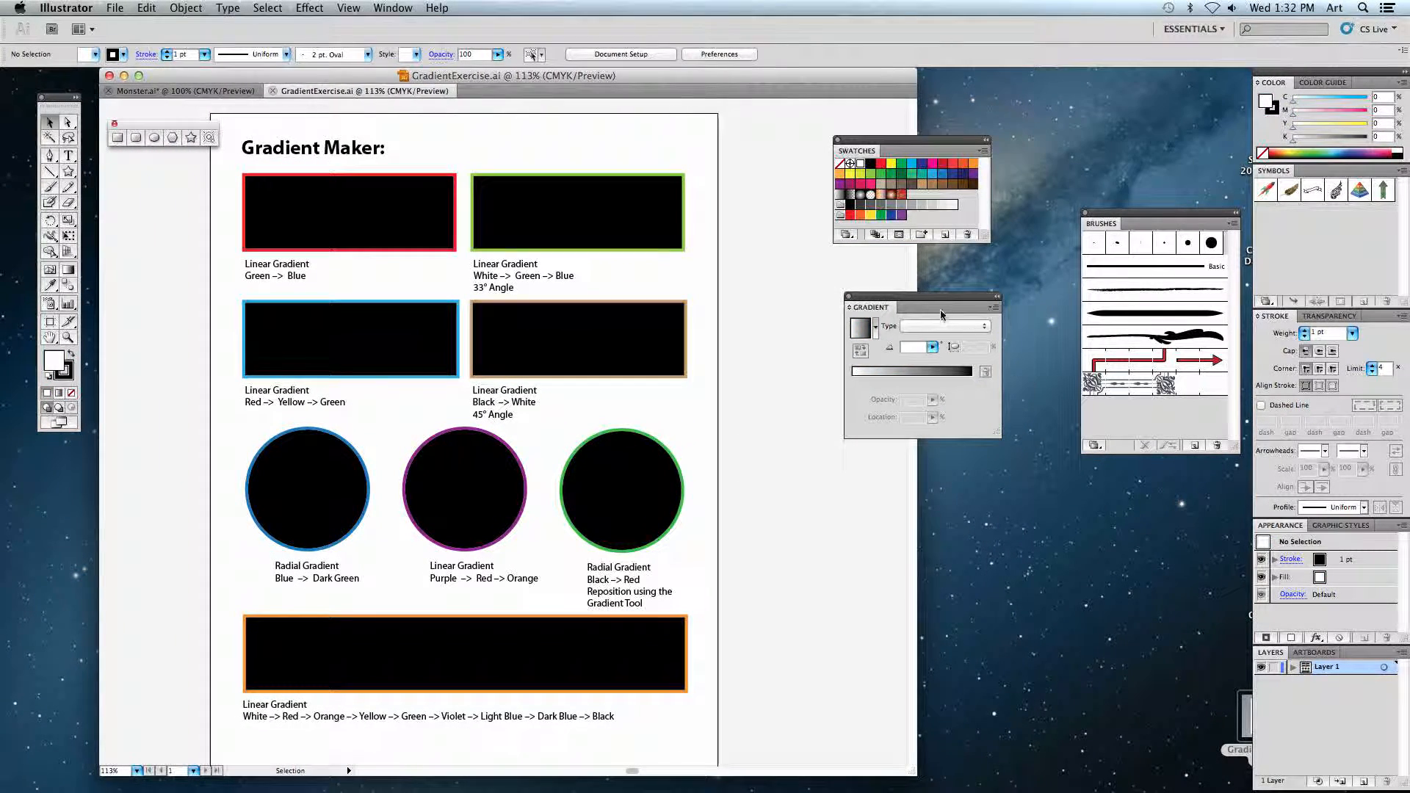
pyautogui.moveTo(941, 314); pyautogui.dragTo(1101, 565)
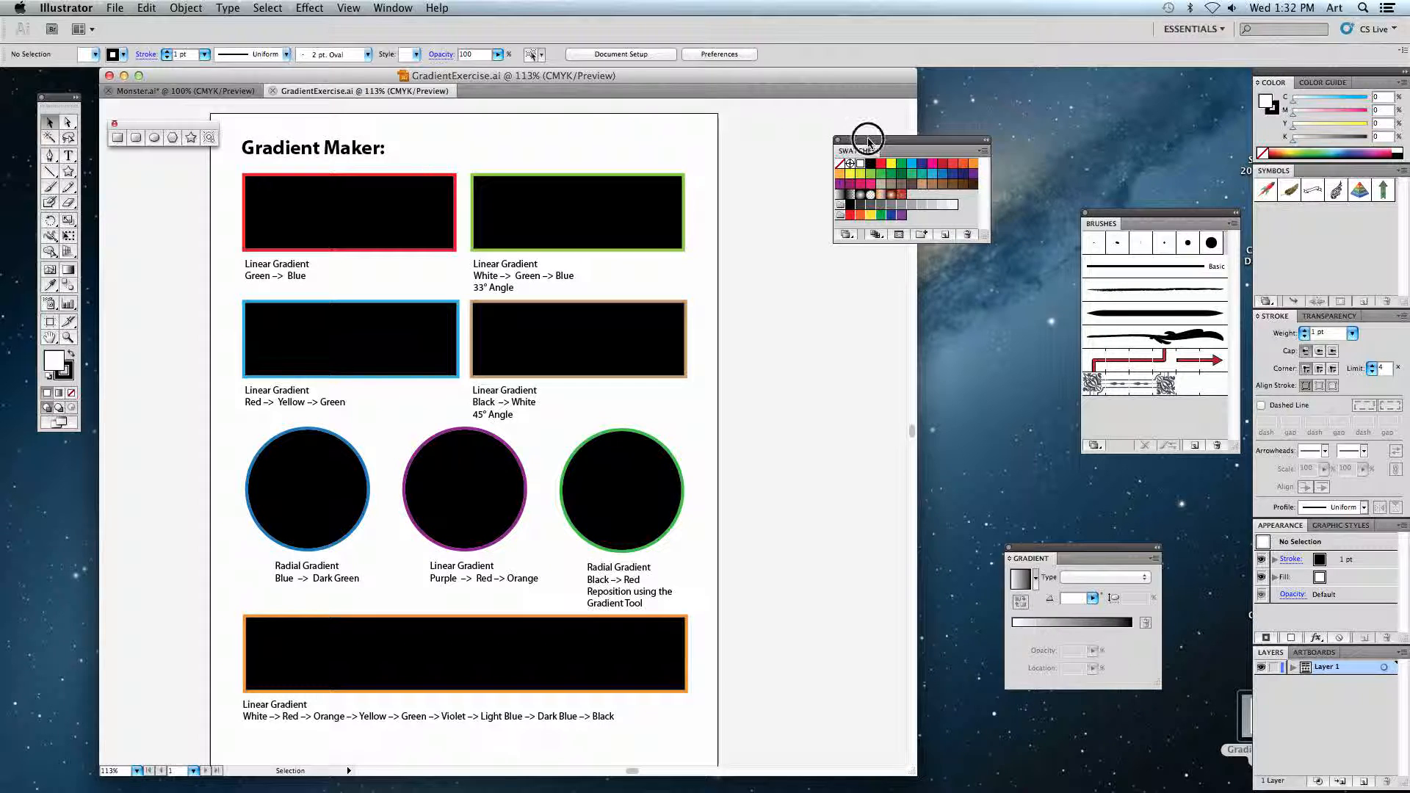
pyautogui.moveTo(868, 141); pyautogui.dragTo(1081, 105)
pyautogui.moveTo(911, 774); pyautogui.dragTo(1102, 757)
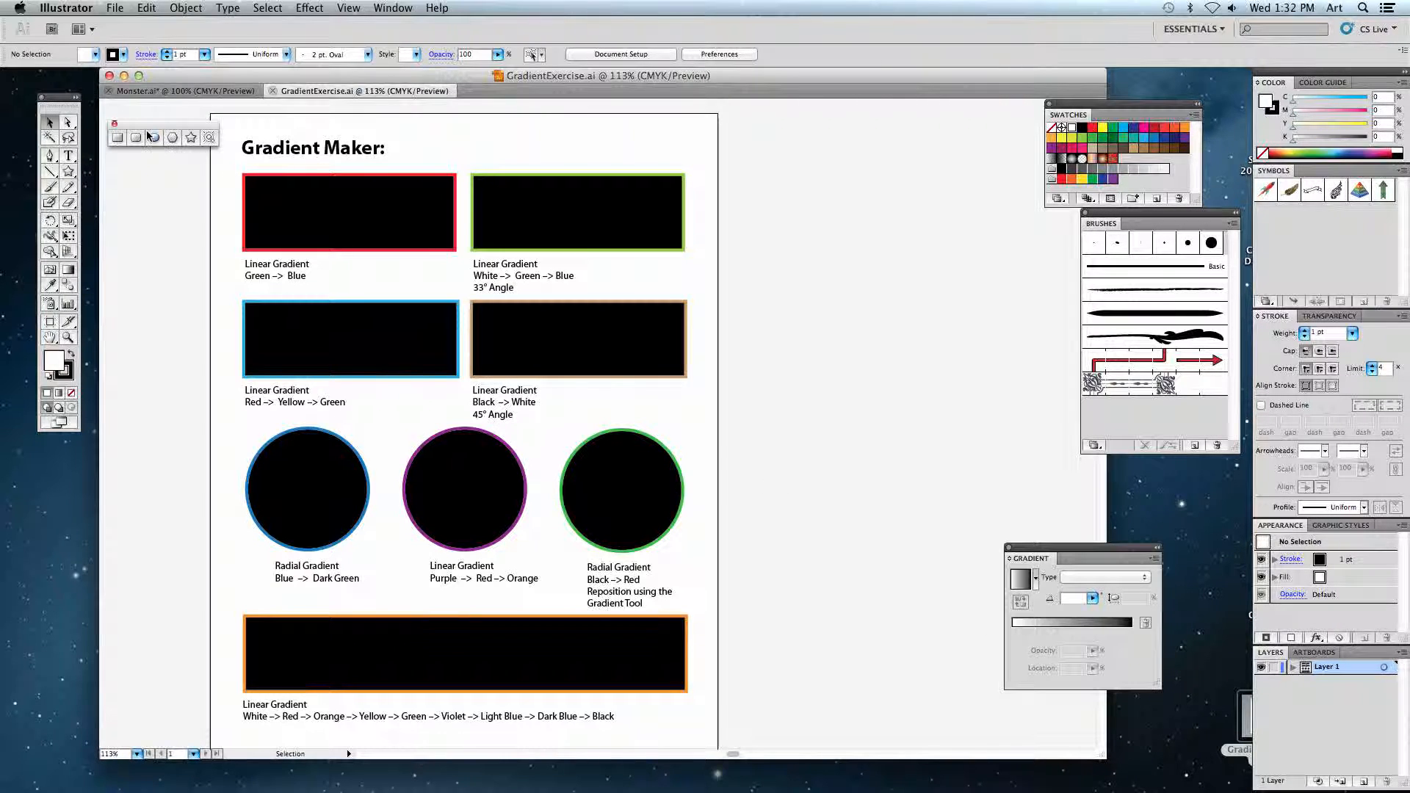
# Draw a rectangle about 5.22 by 2.99 inches in the blank area beside the artboard.
pyautogui.click(117, 138)
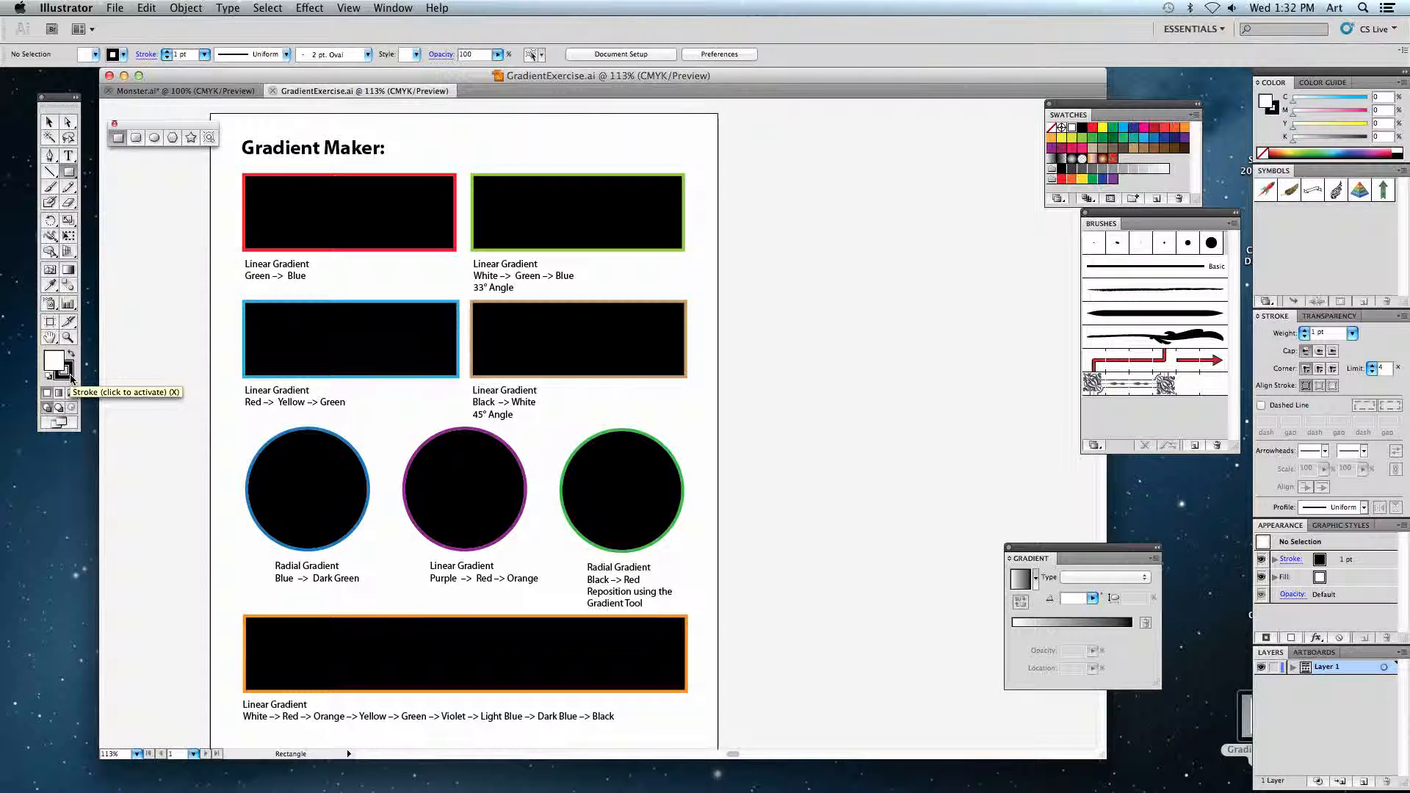
pyautogui.moveTo(740, 246); pyautogui.dragTo(204, 258)
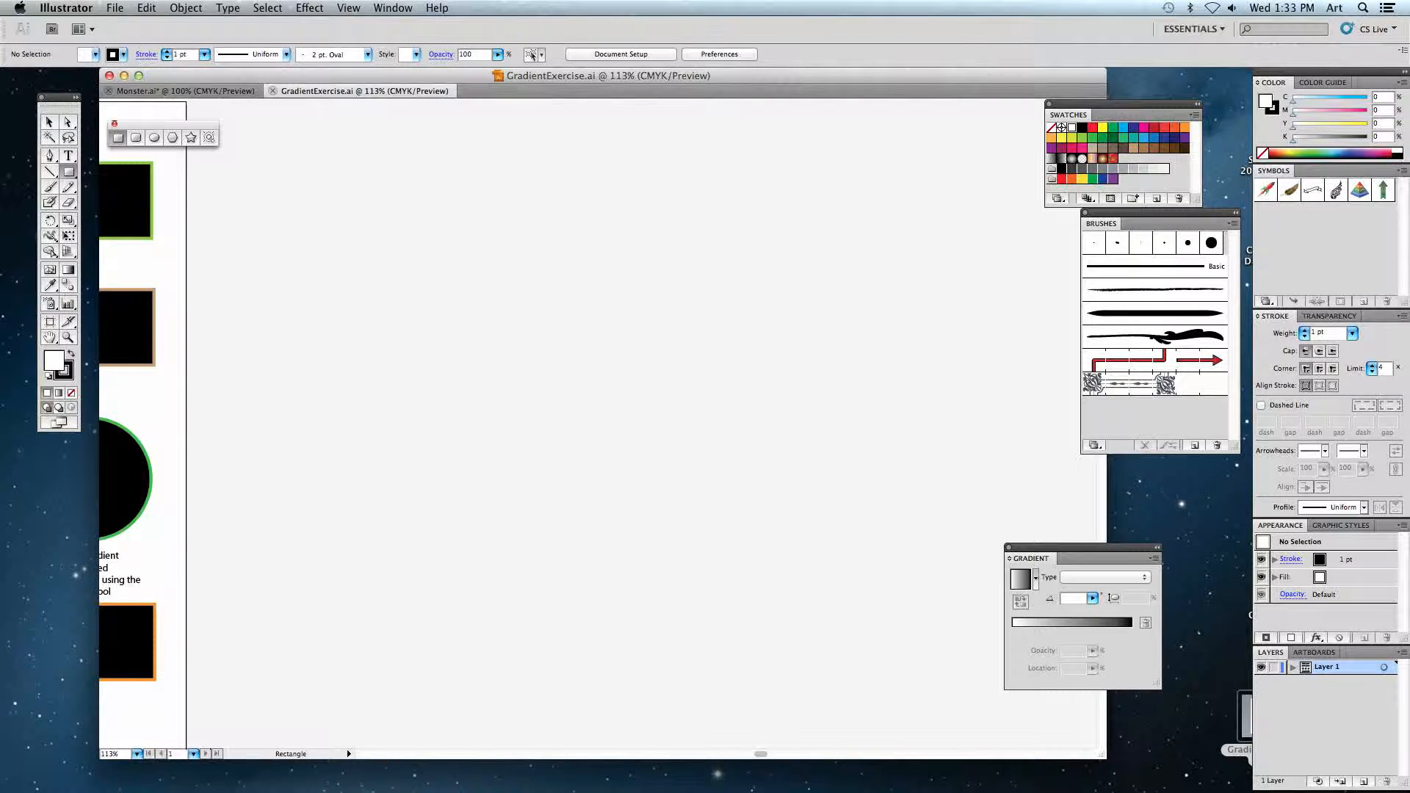
pyautogui.moveTo(290, 171); pyautogui.dragTo(602, 350)
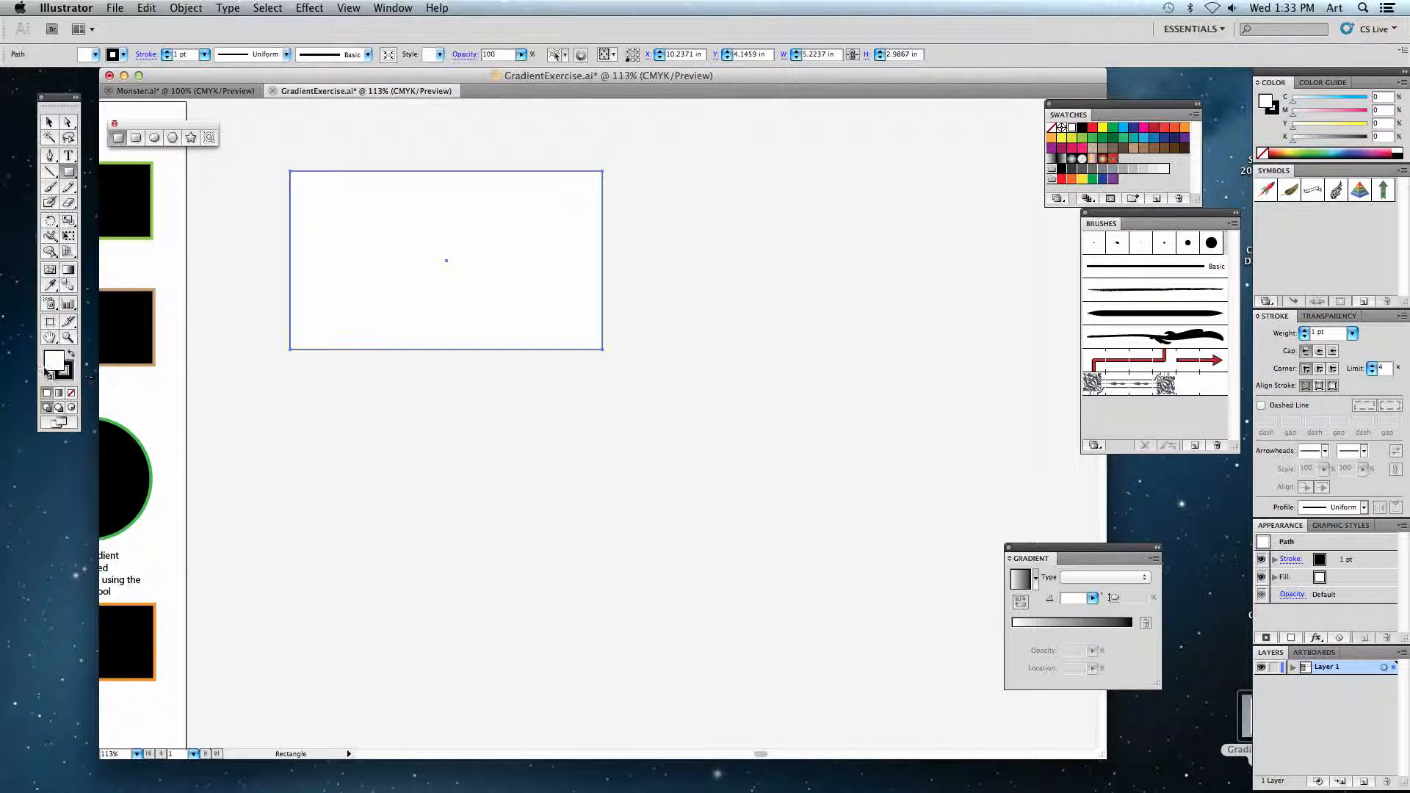
# Fill the new rectangle with solid bright red.
pyautogui.doubleClick(55, 367)
pyautogui.click(676, 242)
pyautogui.click(835, 225)
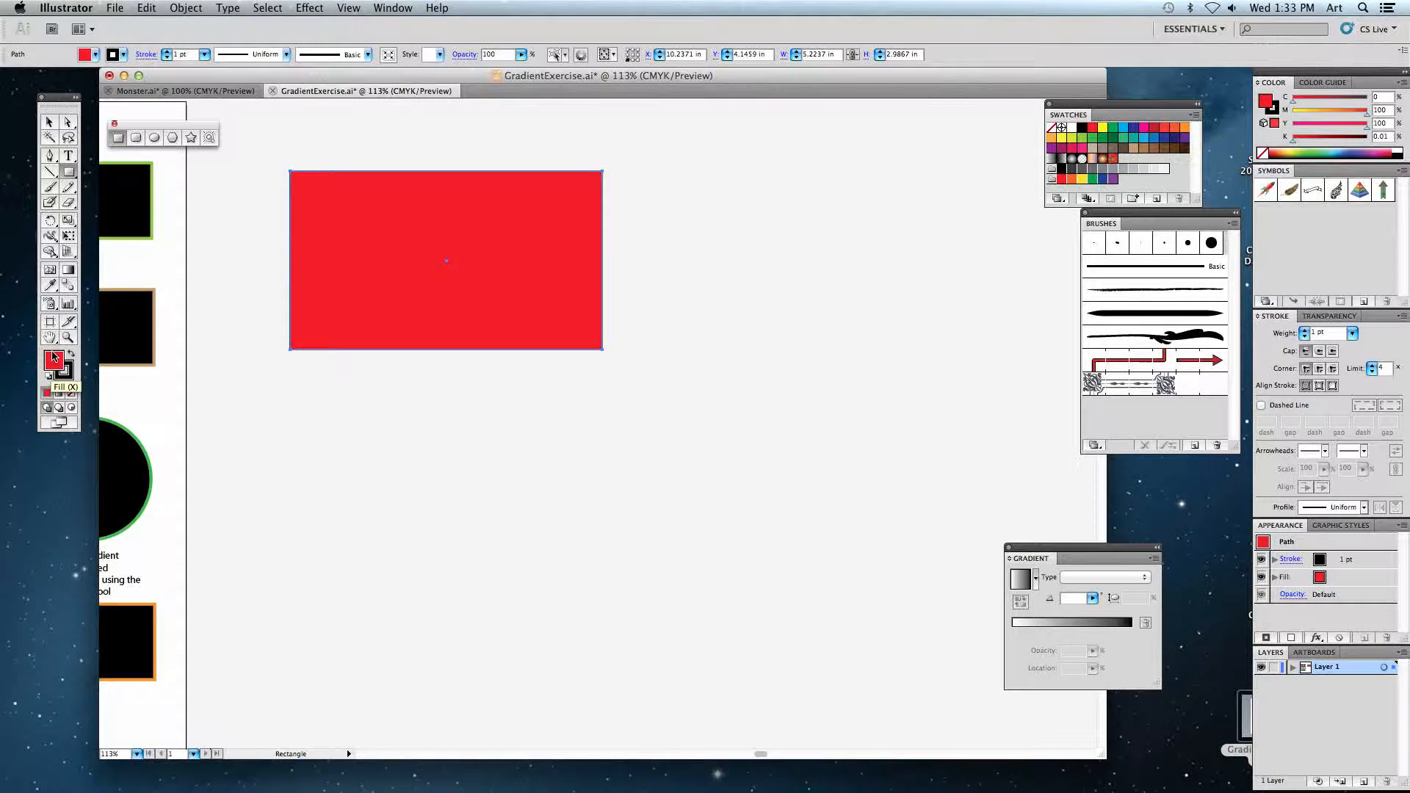
# Apply the default white-to-black linear gradient fill to the rectangle and place the Gradient panel right beside it.
pyautogui.click(60, 398)
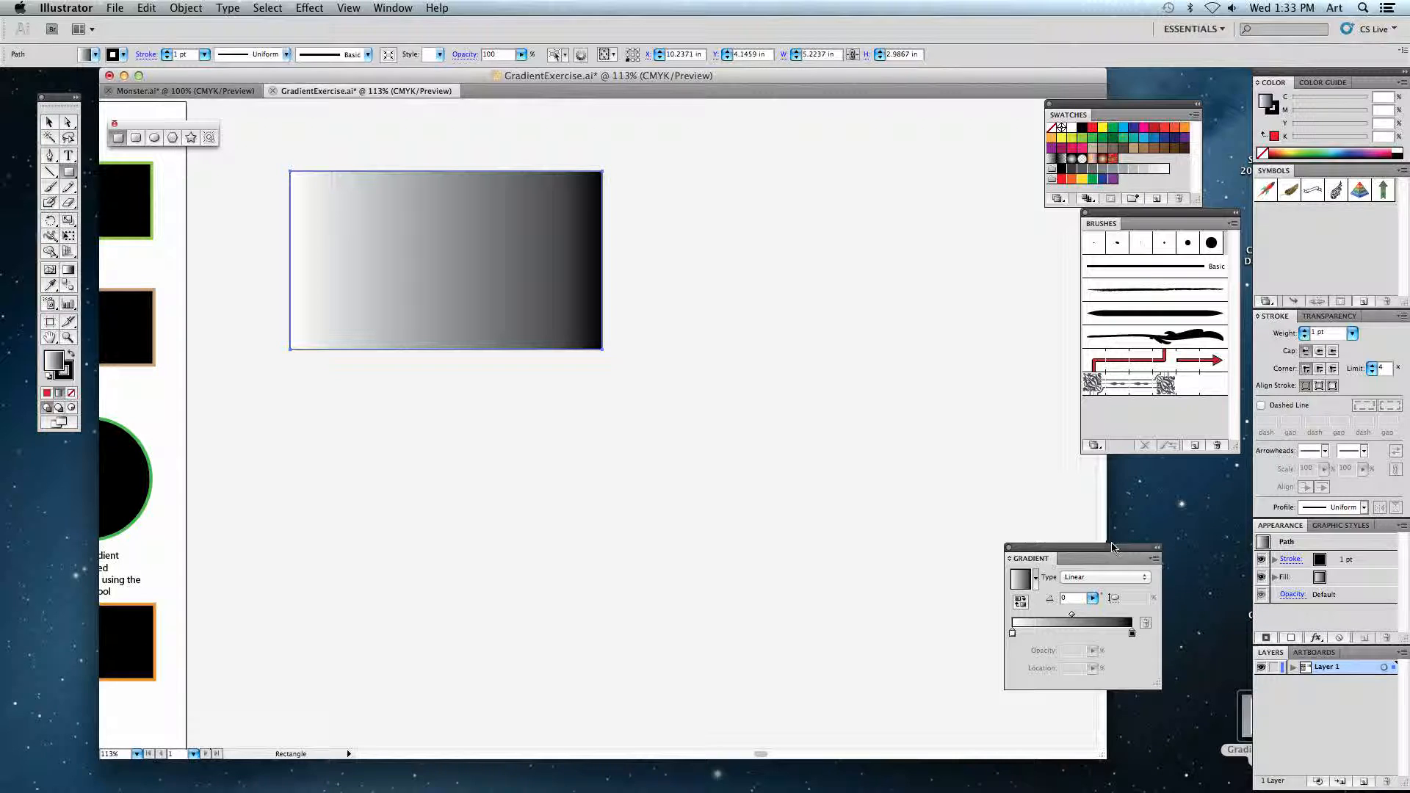
pyautogui.moveTo(1110, 556); pyautogui.dragTo(800, 272)
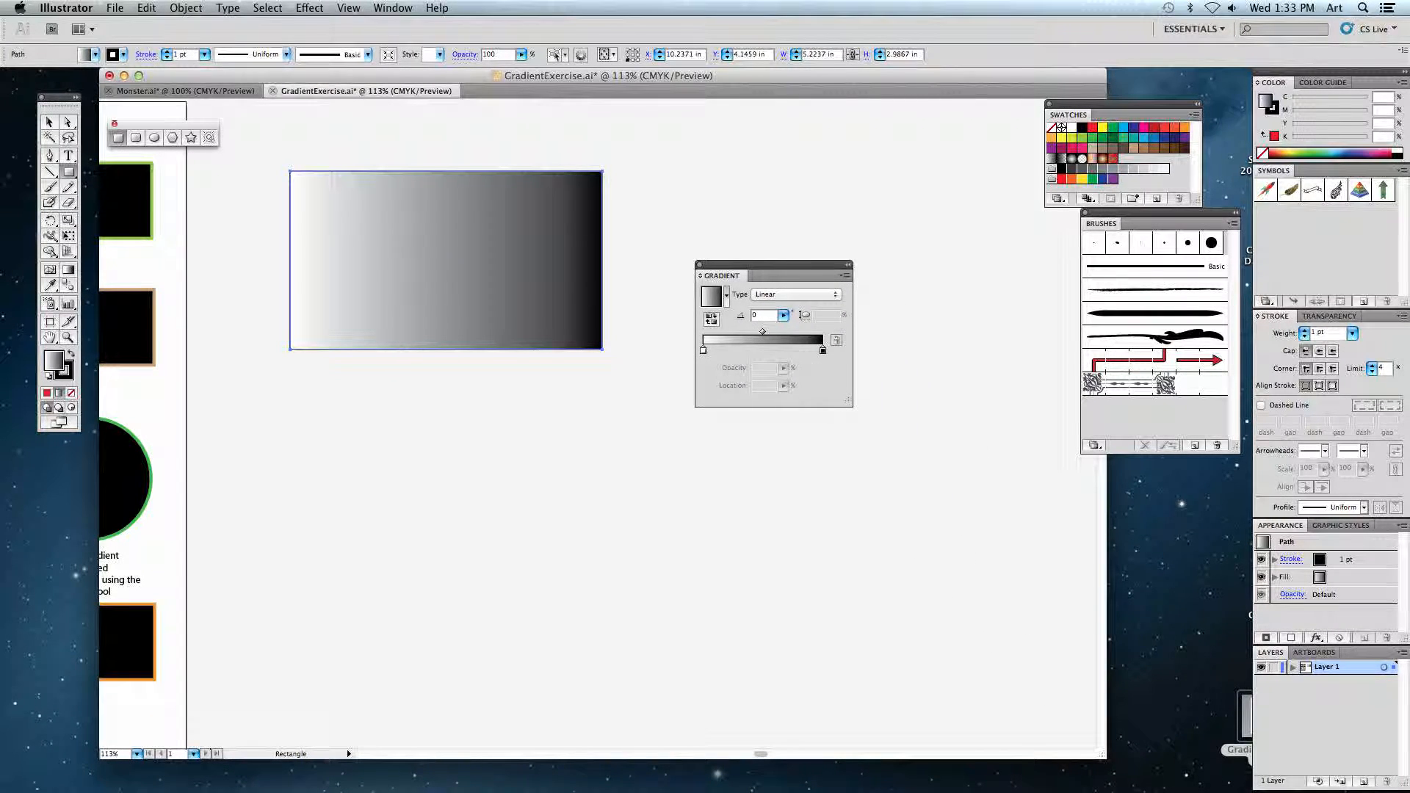
pyautogui.click(394, 8)
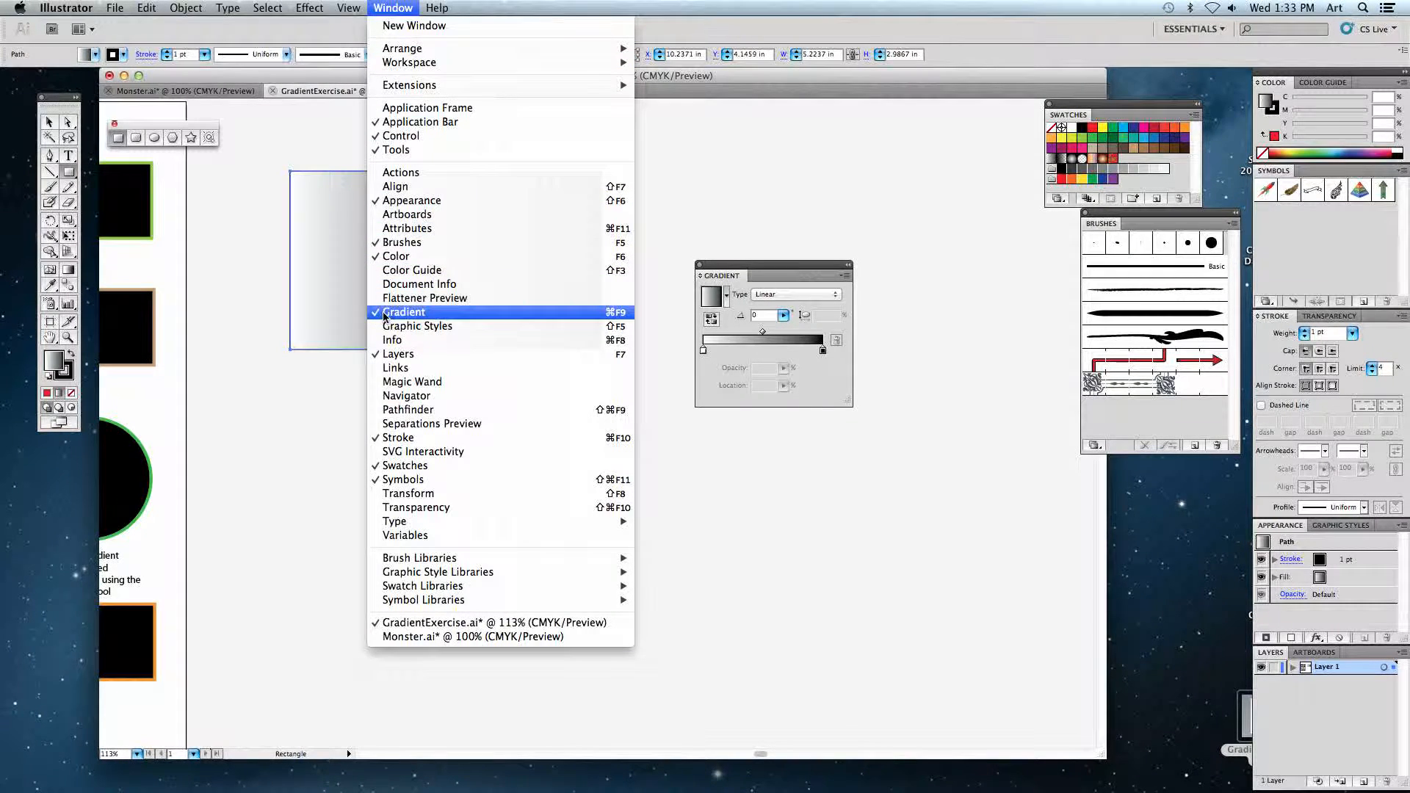
pyautogui.click(426, 317)
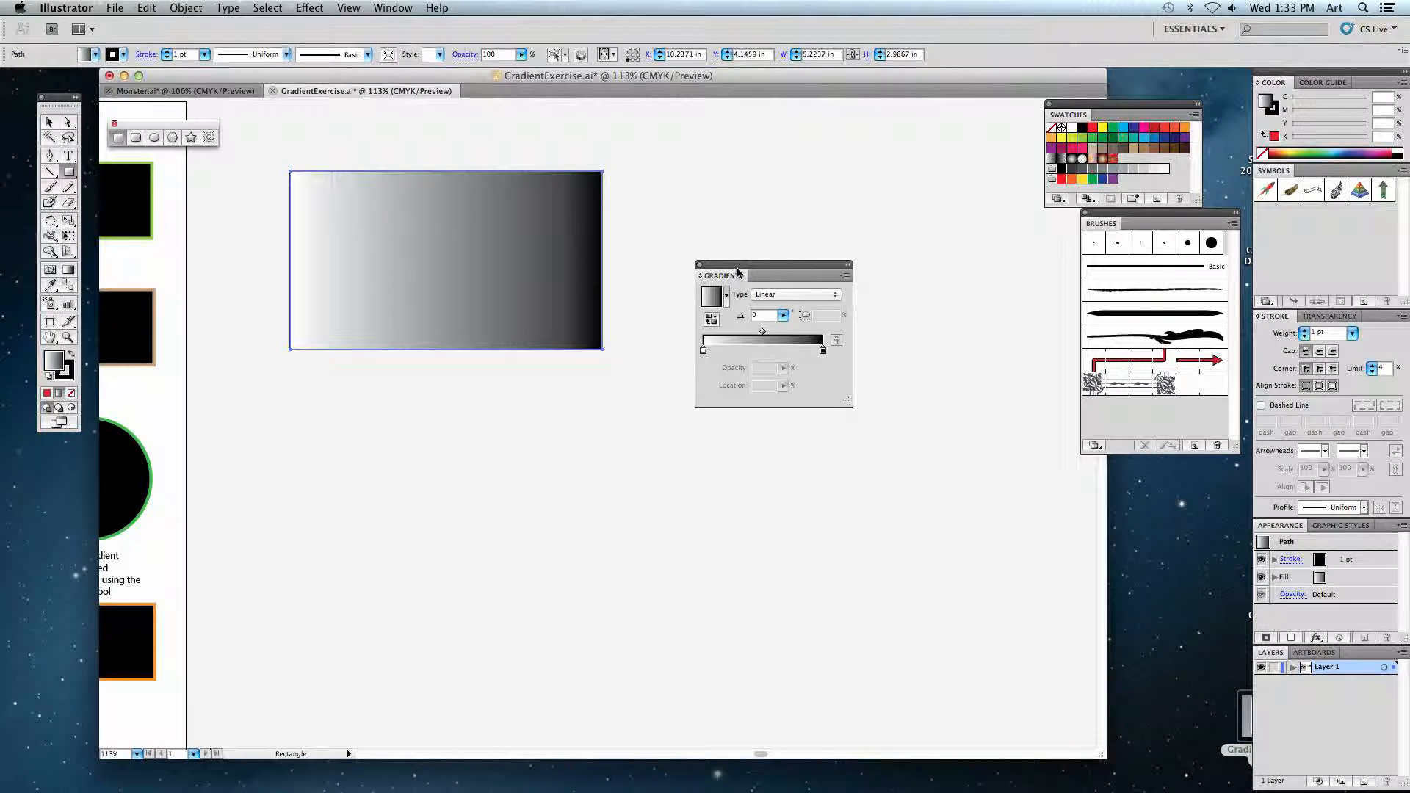
pyautogui.moveTo(735, 271); pyautogui.dragTo(678, 205)
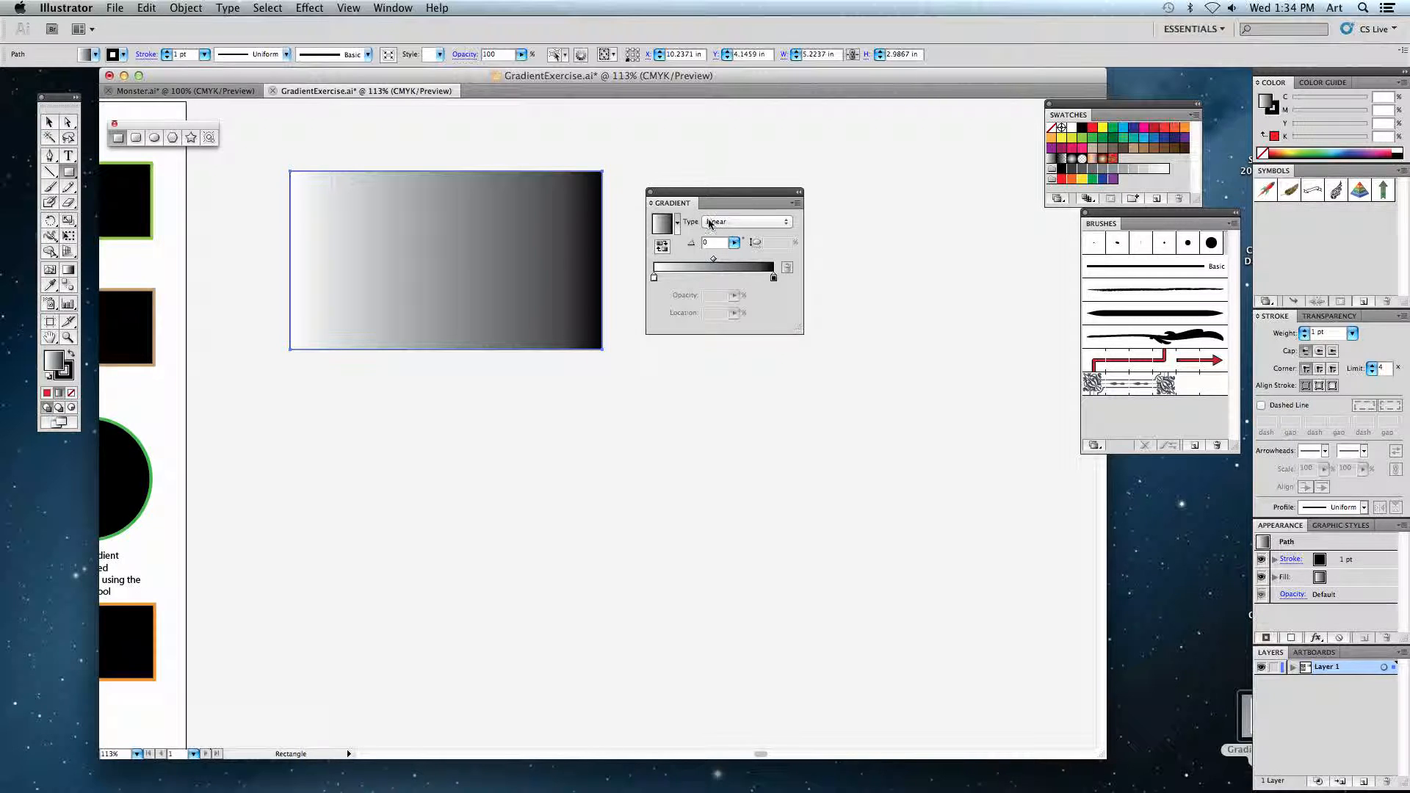
# Switch the rectangle's gradient type to Radial and back to Linear.
pyautogui.click(734, 224)
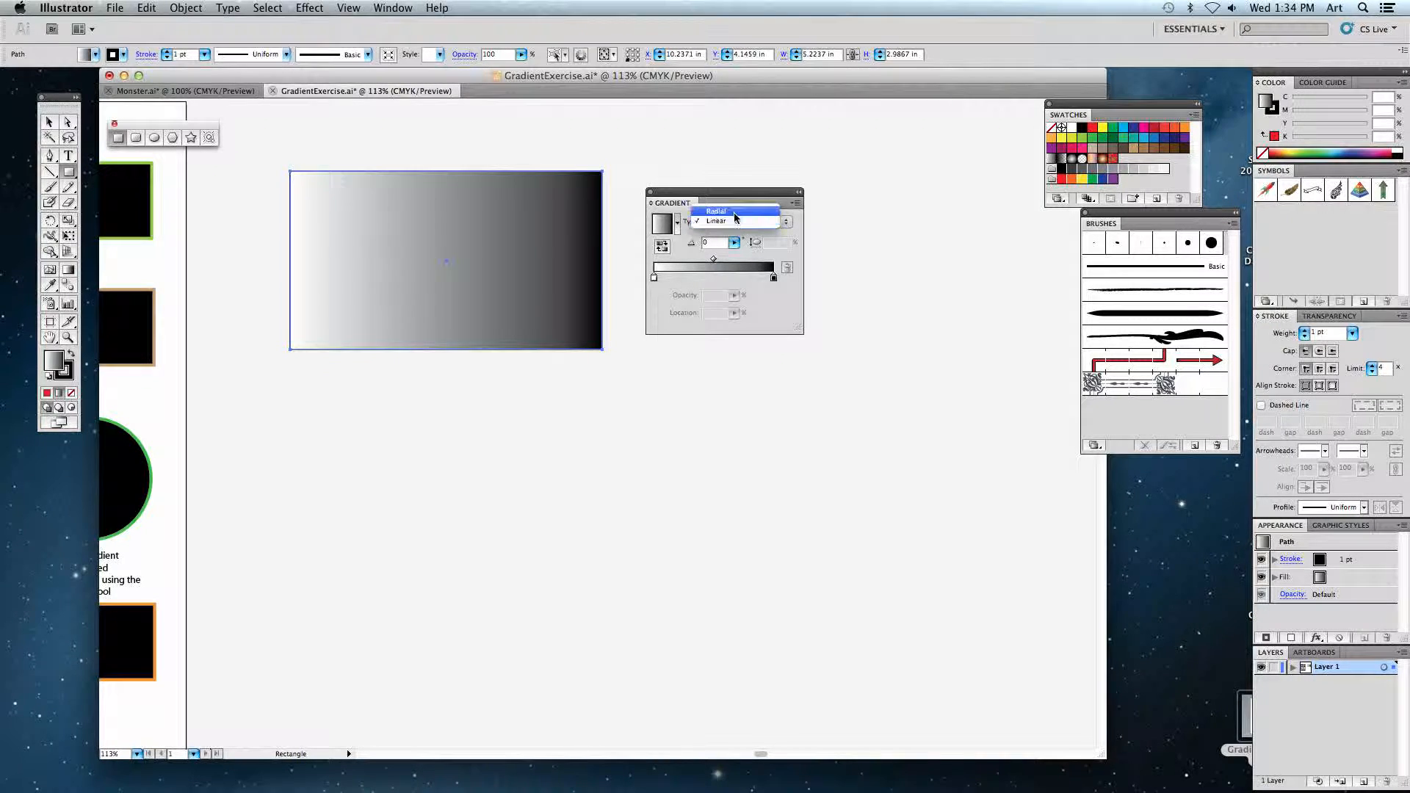
pyautogui.click(735, 212)
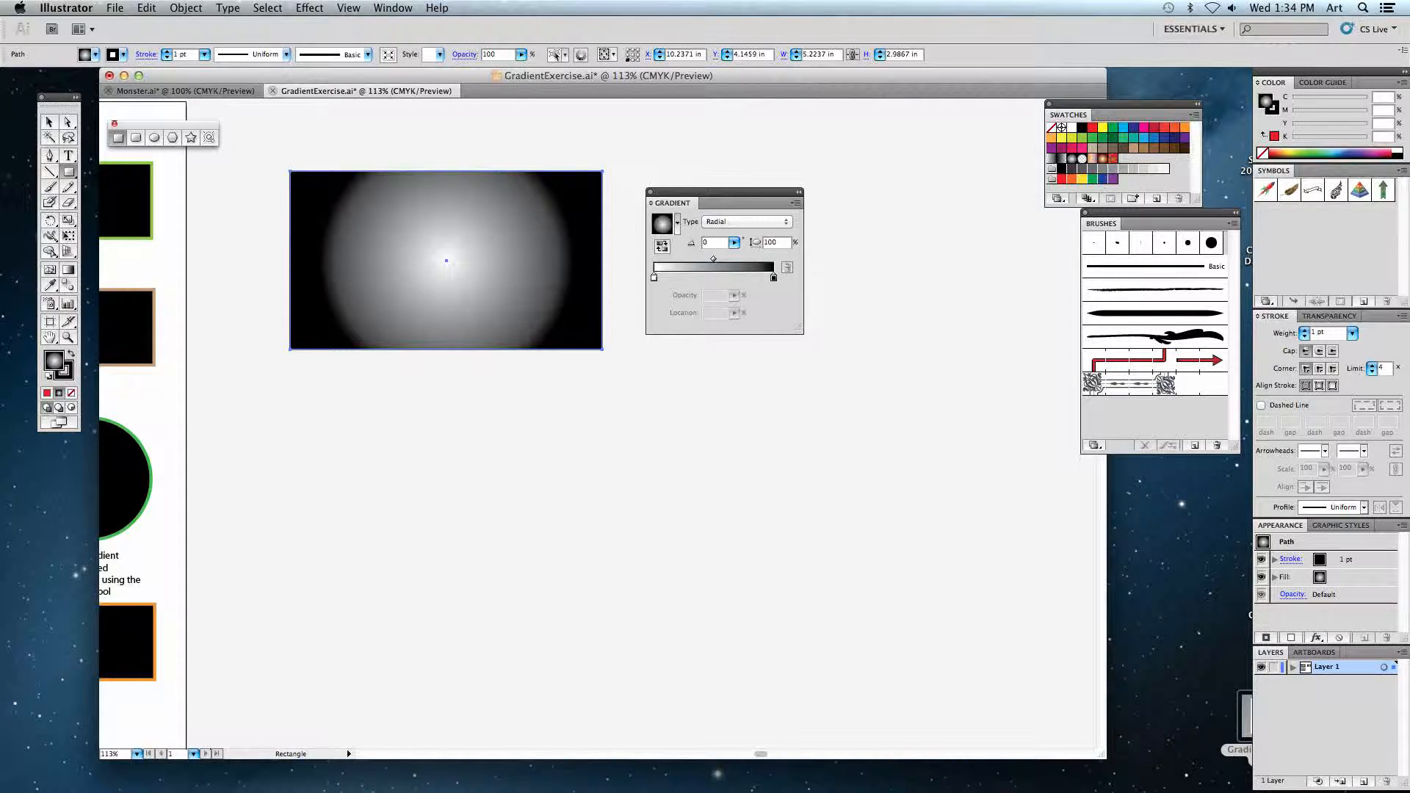
pyautogui.click(736, 223)
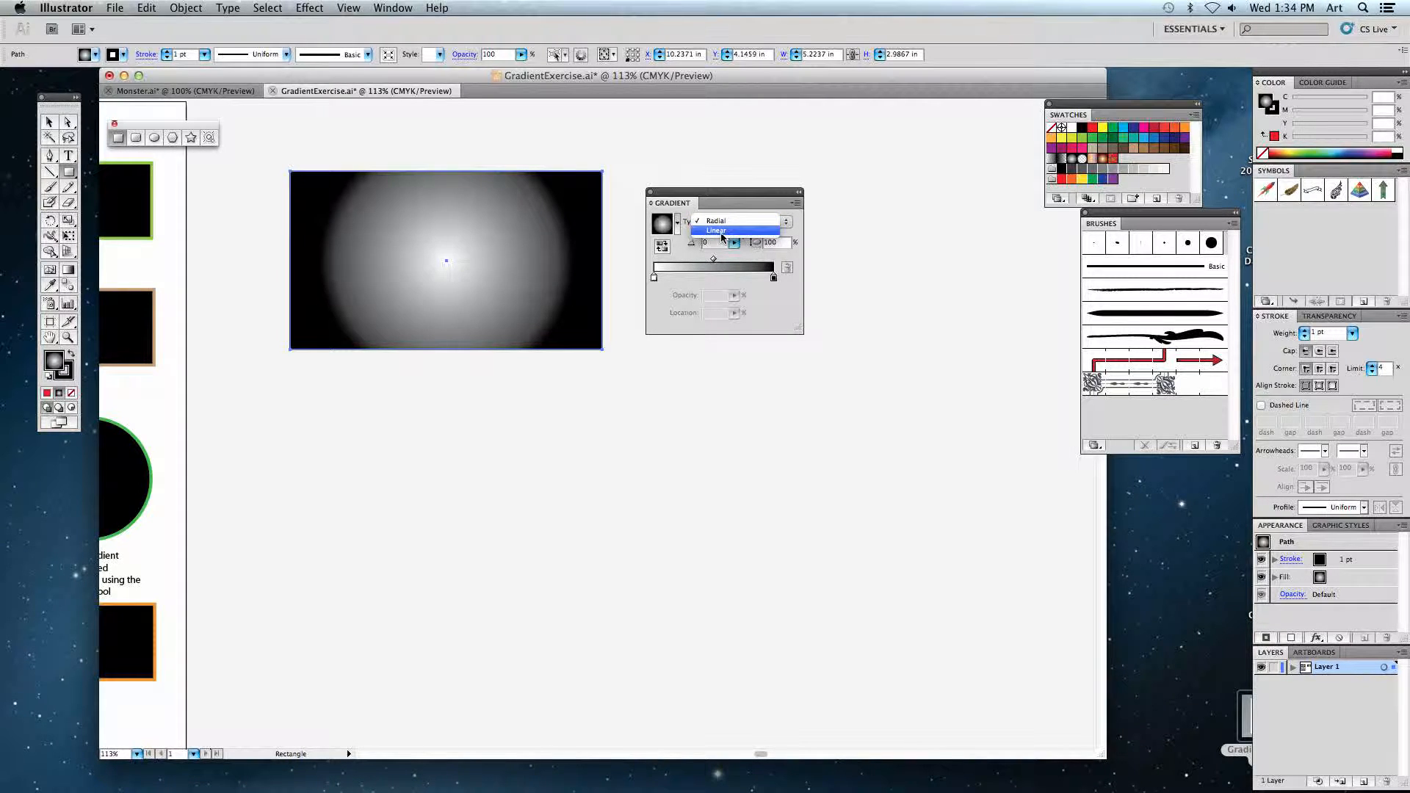
pyautogui.click(719, 232)
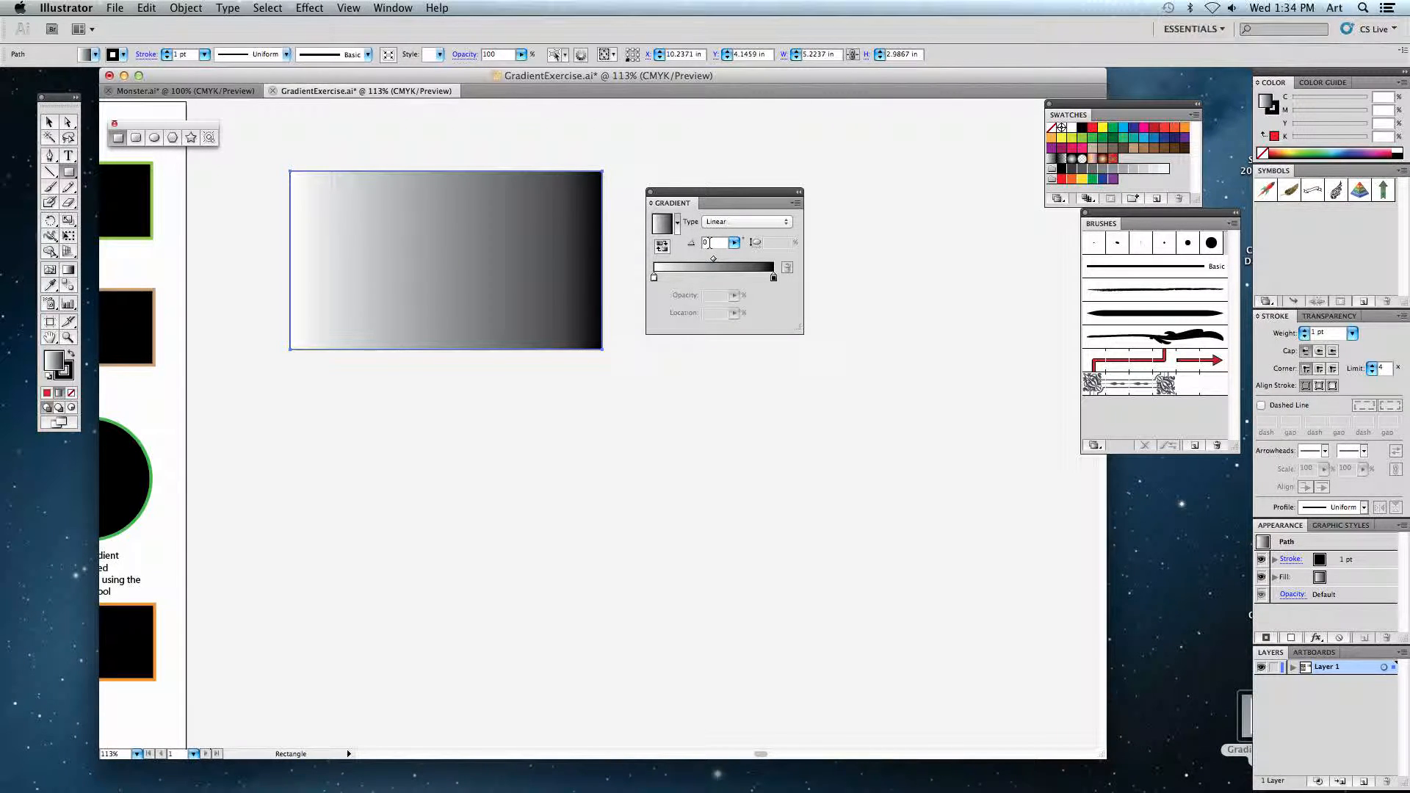
# Set the rectangle's linear gradient angle to 45 degrees.
pyautogui.moveTo(710, 243); pyautogui.dragTo(687, 242)
pyautogui.write('45')
pyautogui.press('Return')
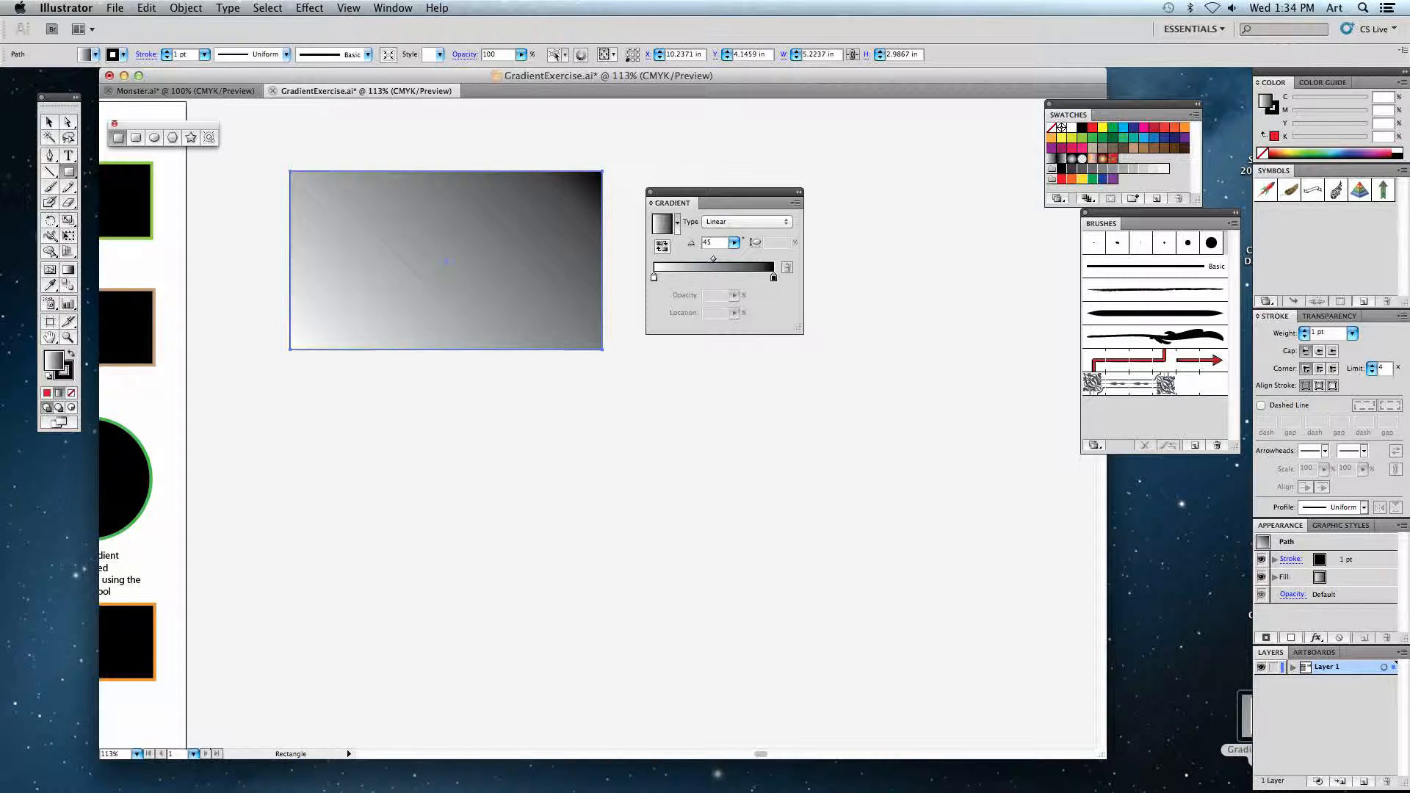
# Set the rectangle's linear gradient angle to 90 degrees.
pyautogui.click(733, 242)
pyautogui.moveTo(709, 259); pyautogui.dragTo(676, 259)
pyautogui.click(718, 245)
pyautogui.write('90')
pyautogui.press('Return')
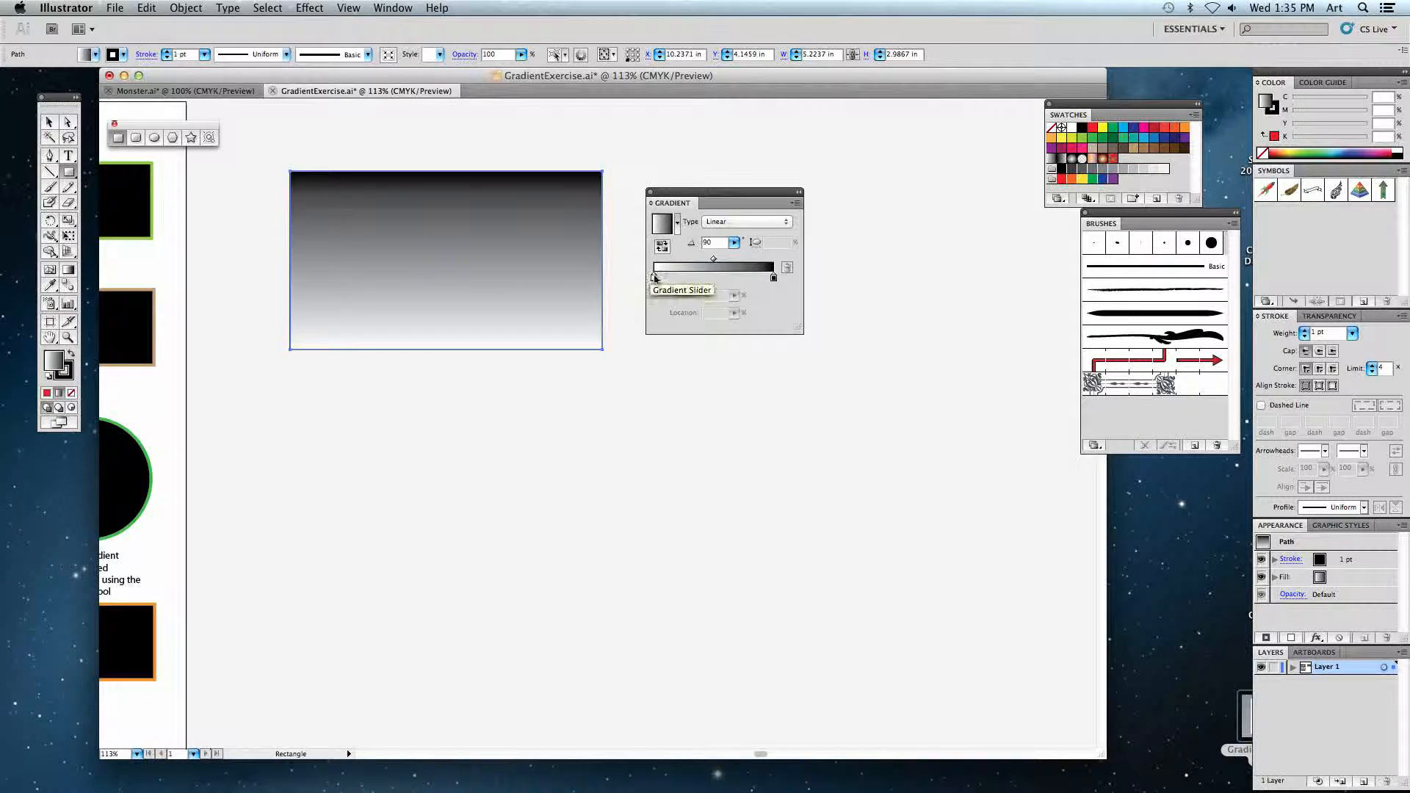
# Try different locations for the white and black gradient stops, and return the white stop to location 0%.
pyautogui.moveTo(654, 279); pyautogui.dragTo(706, 279)
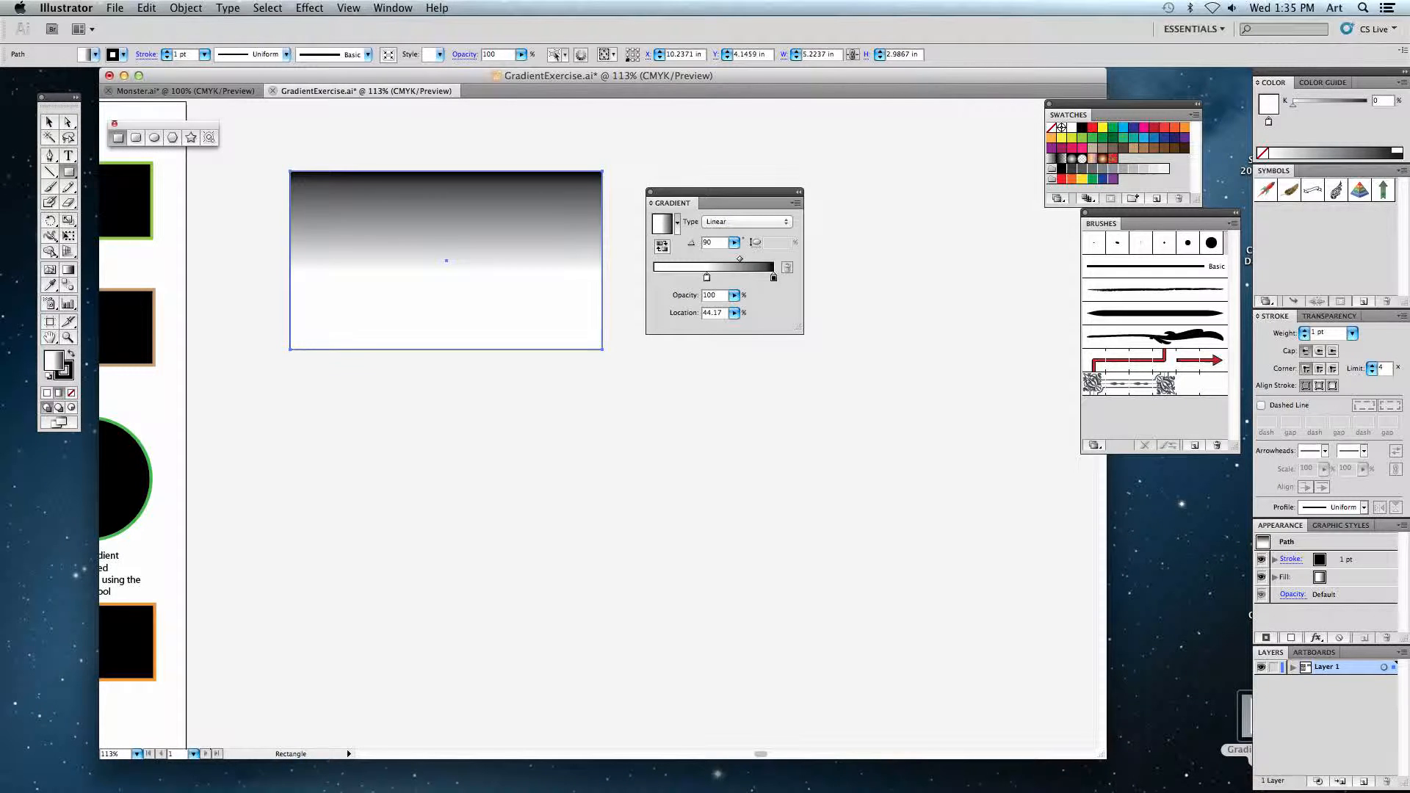
pyautogui.moveTo(707, 278)
pyautogui.mouseDown()
pyautogui.moveTo(690, 279)
pyautogui.moveTo(764, 278)
pyautogui.moveTo(707, 281)
pyautogui.mouseUp()
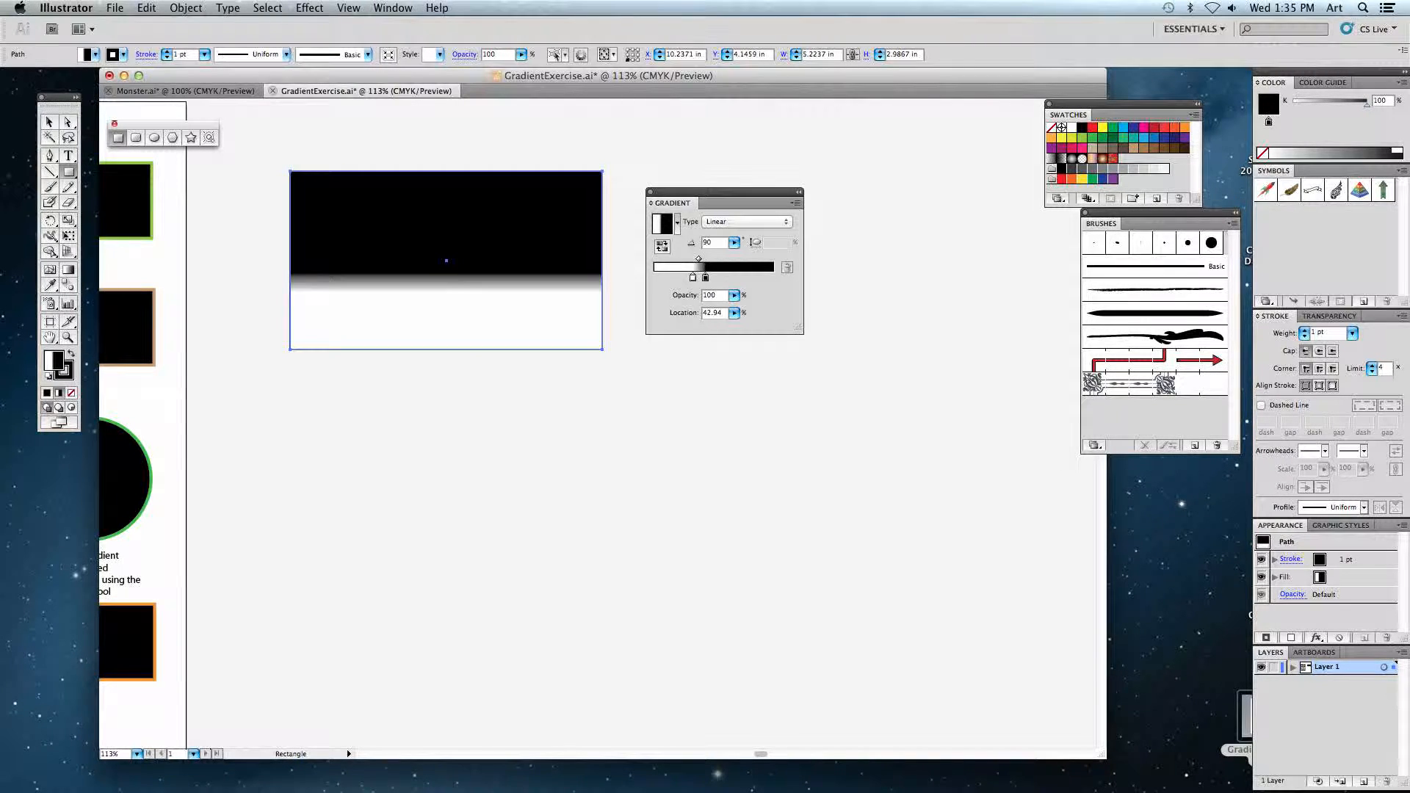
pyautogui.moveTo(708, 283)
pyautogui.mouseDown()
pyautogui.moveTo(776, 277)
pyautogui.moveTo(649, 277)
pyautogui.moveTo(686, 277)
pyautogui.mouseUp()
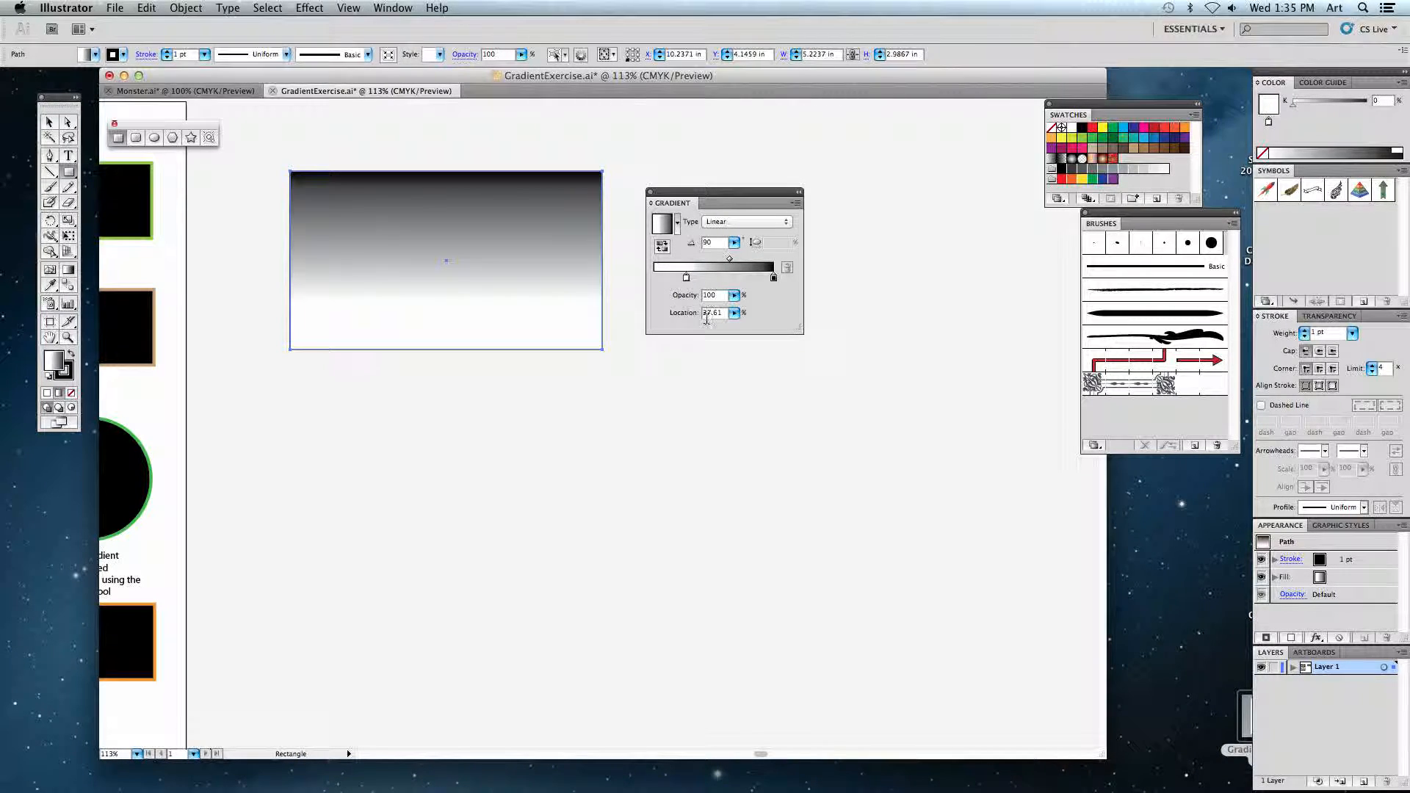
pyautogui.moveTo(685, 277); pyautogui.dragTo(653, 280)
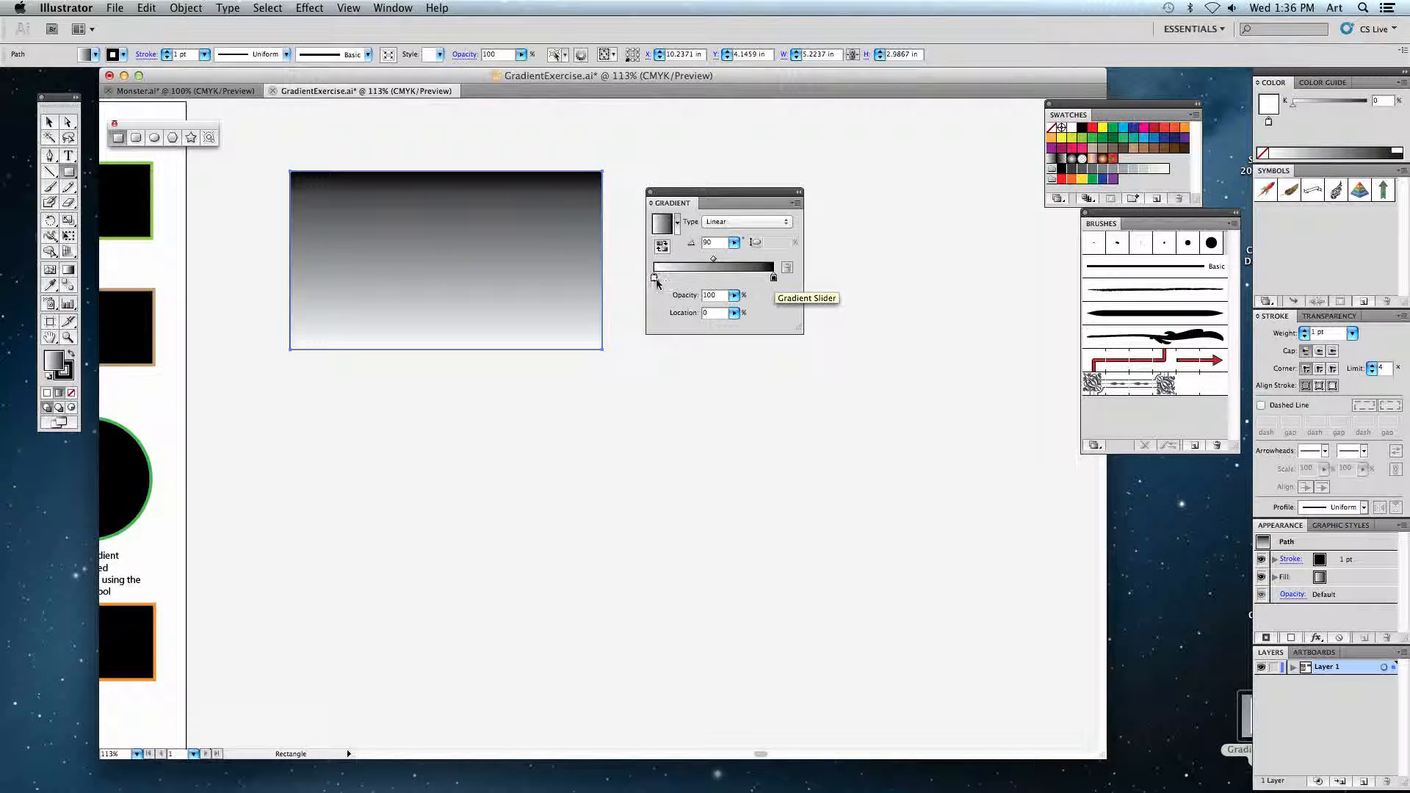
# Recolor the gradient's white starting stop with the red swatch.
pyautogui.doubleClick(653, 279)
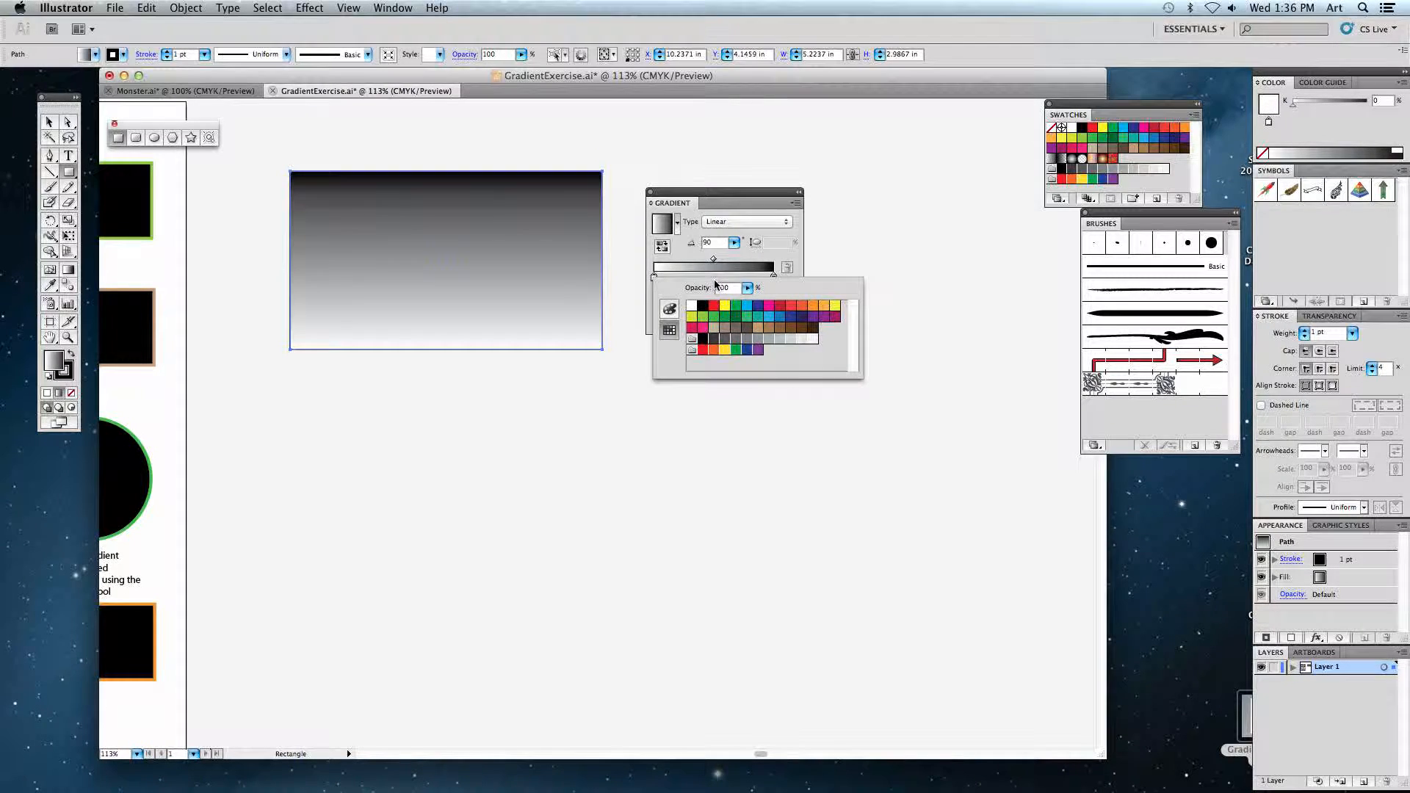
pyautogui.click(669, 310)
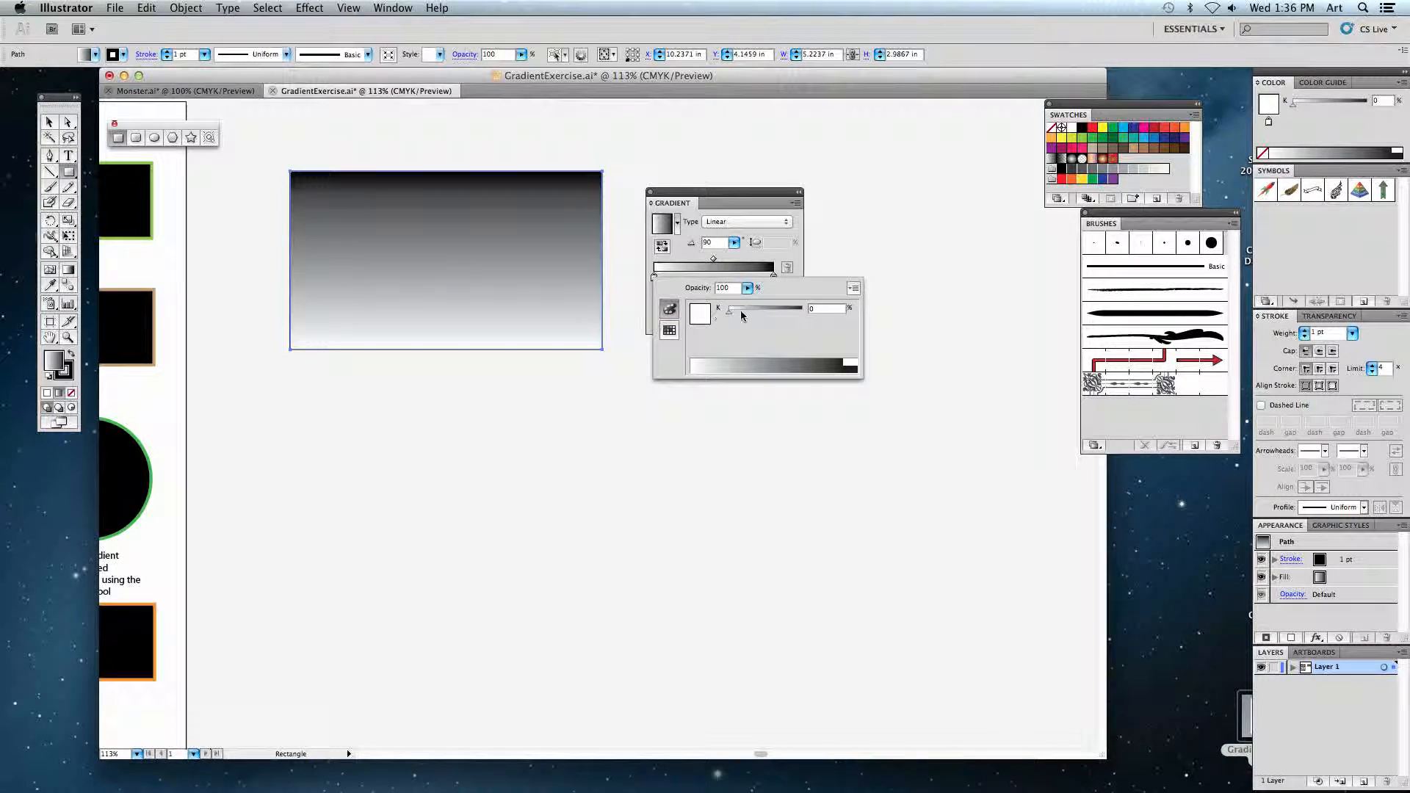
pyautogui.moveTo(730, 312)
pyautogui.mouseDown()
pyautogui.moveTo(767, 313)
pyautogui.moveTo(711, 315)
pyautogui.mouseUp()
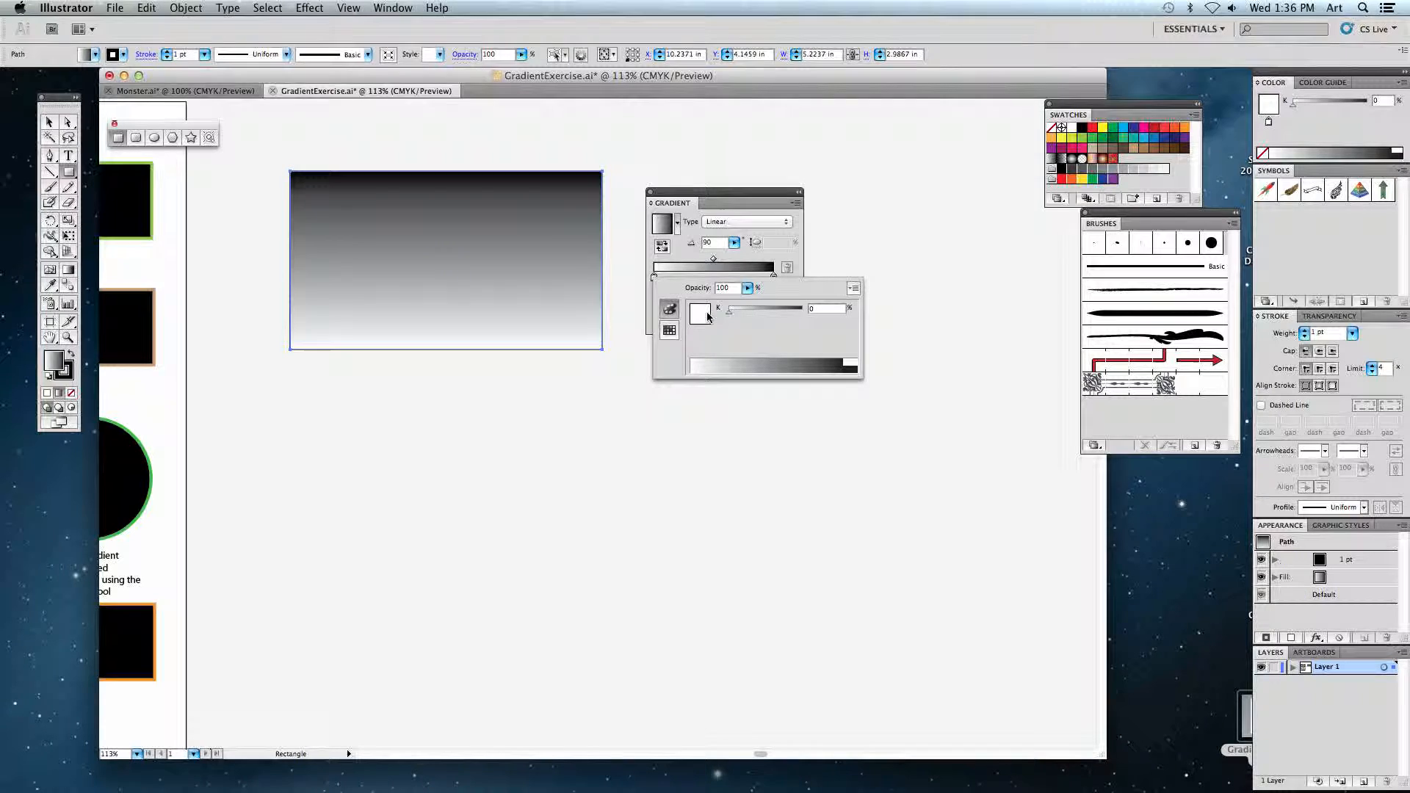
pyautogui.click(669, 330)
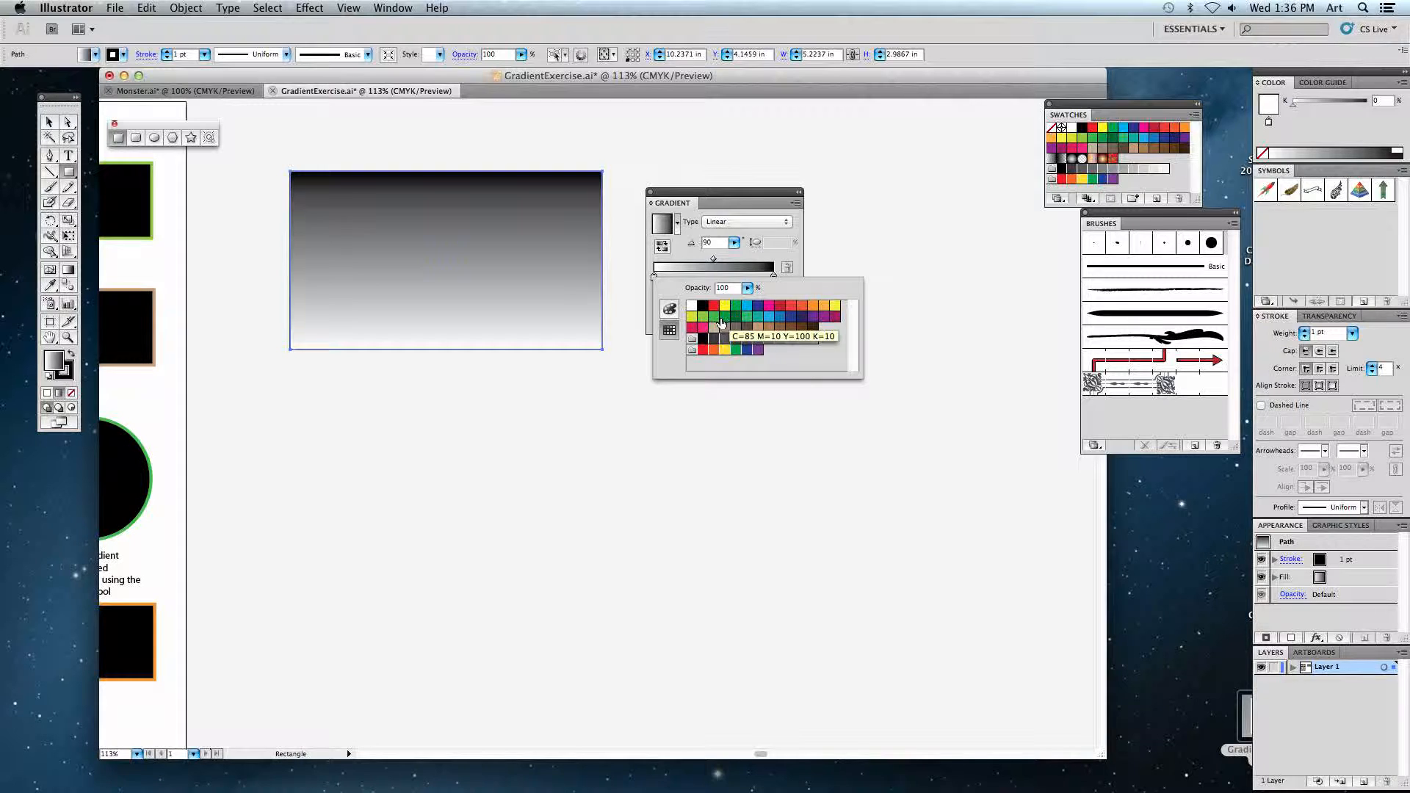
pyautogui.click(715, 309)
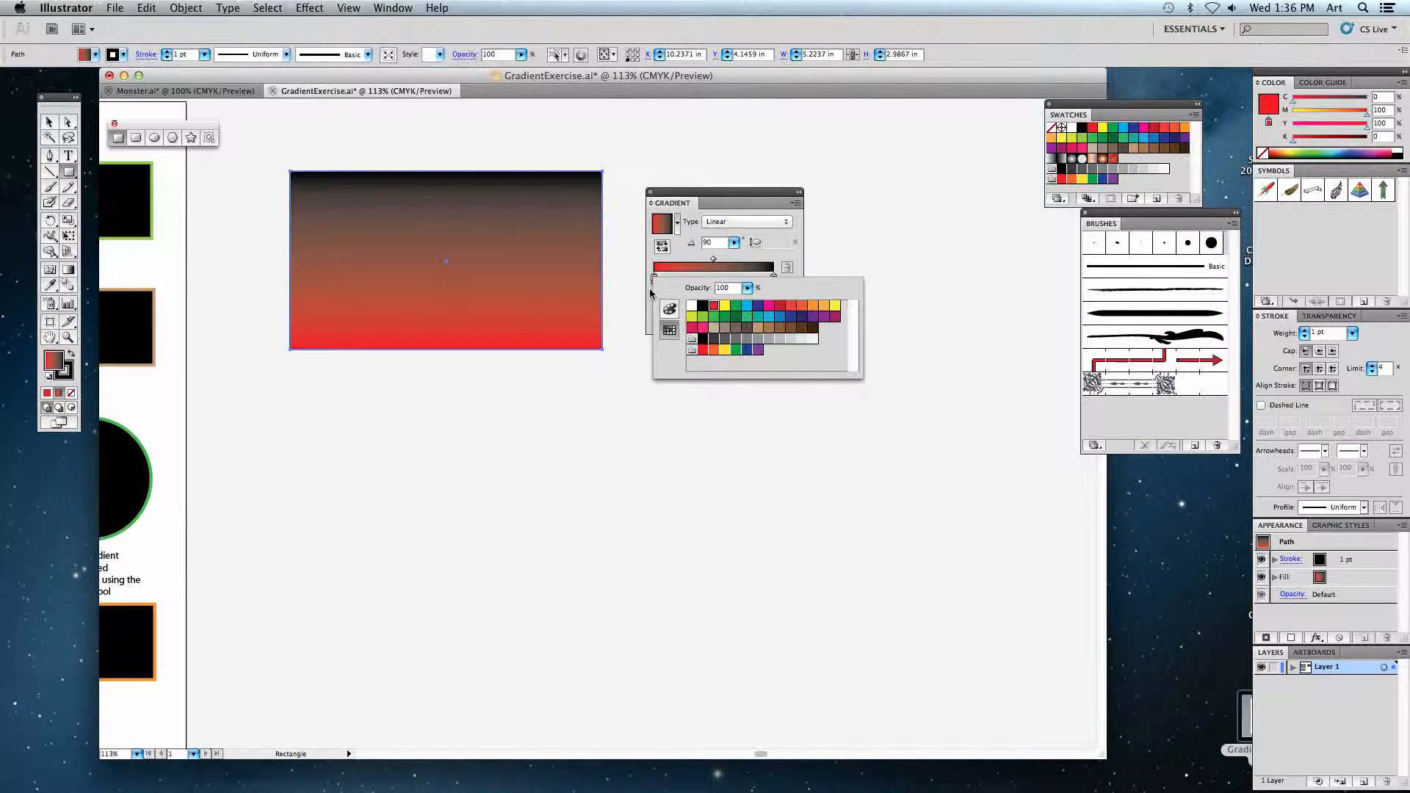
pyautogui.click(761, 259)
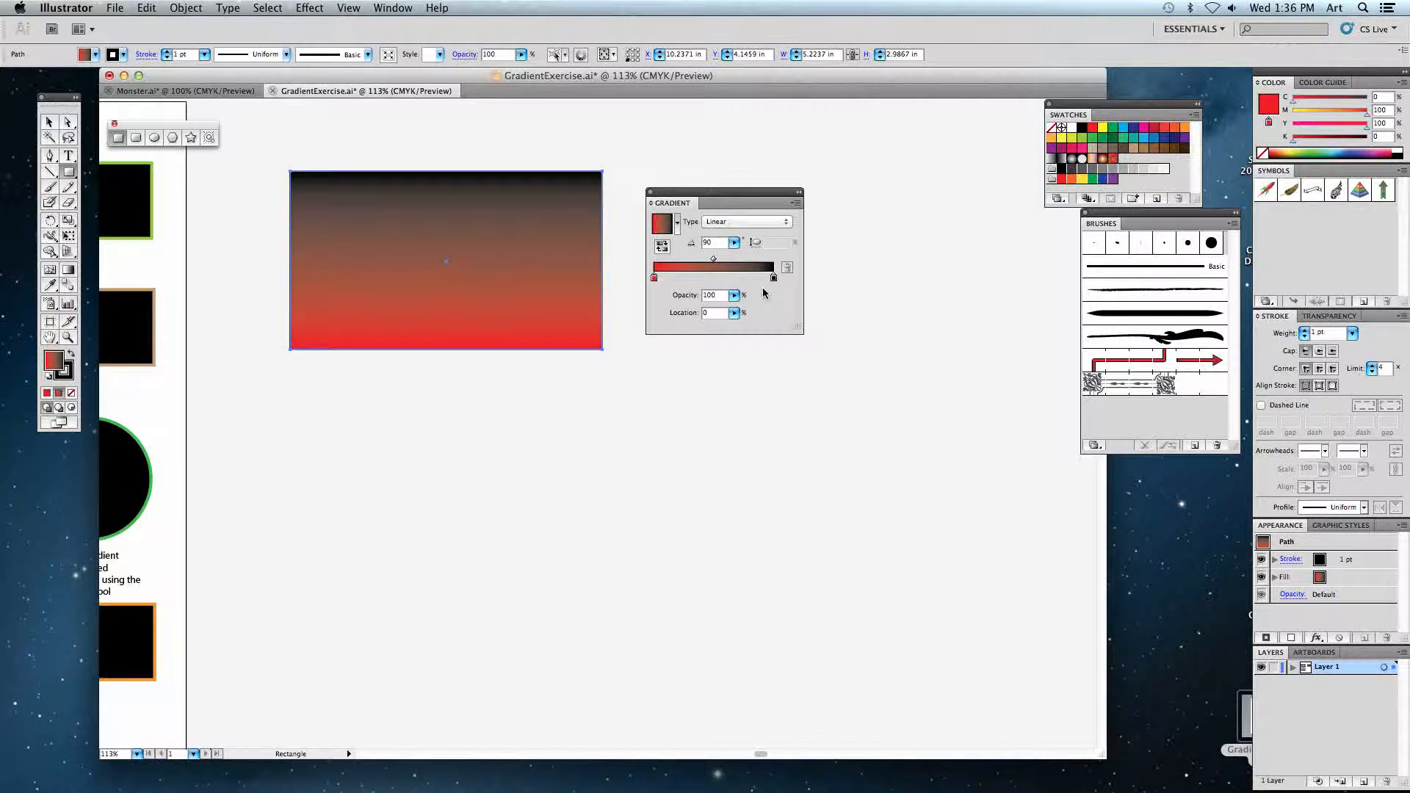
# Mix a peach color for the gradient's red stop with magenta 32% and yellow 51%, and return to its color swatches.
pyautogui.doubleClick(654, 280)
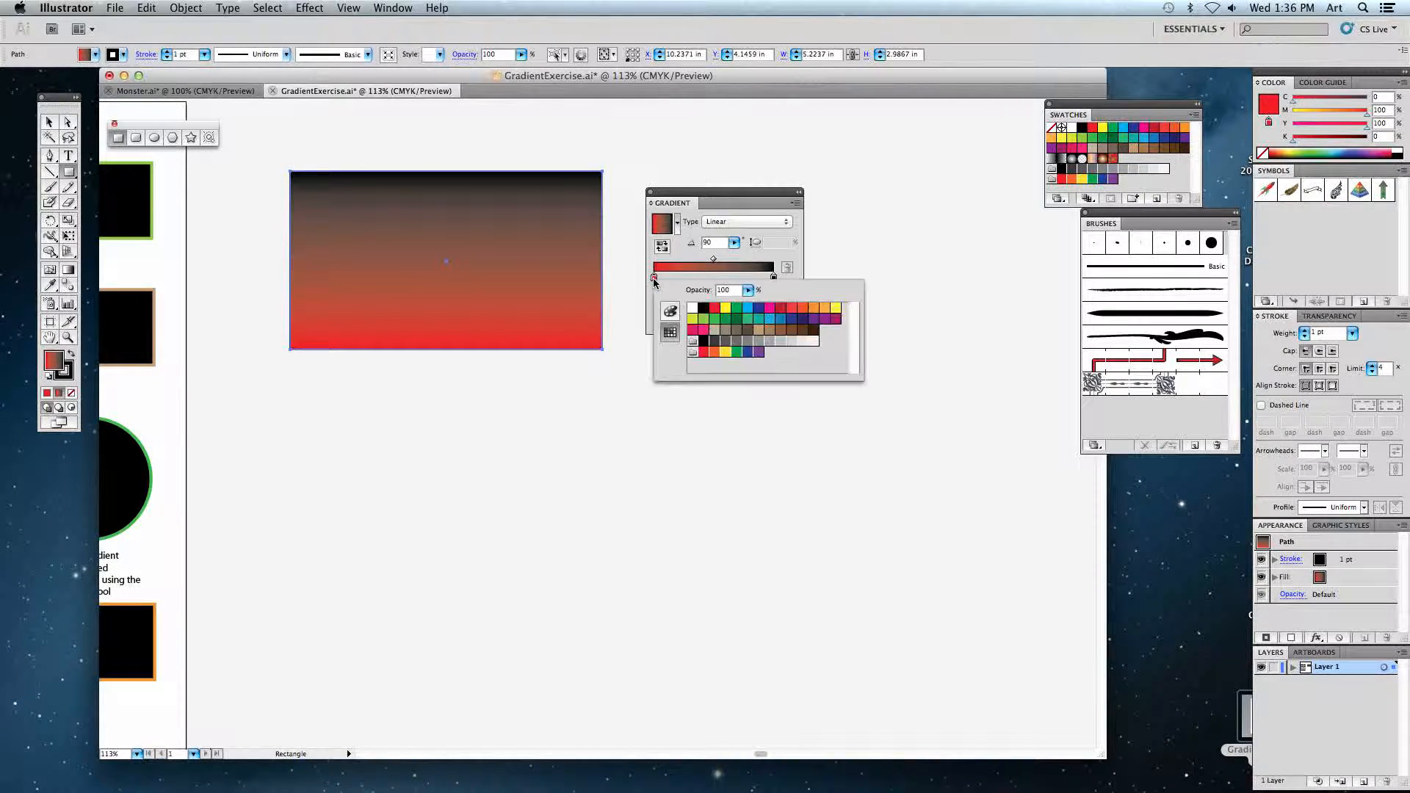
pyautogui.click(669, 313)
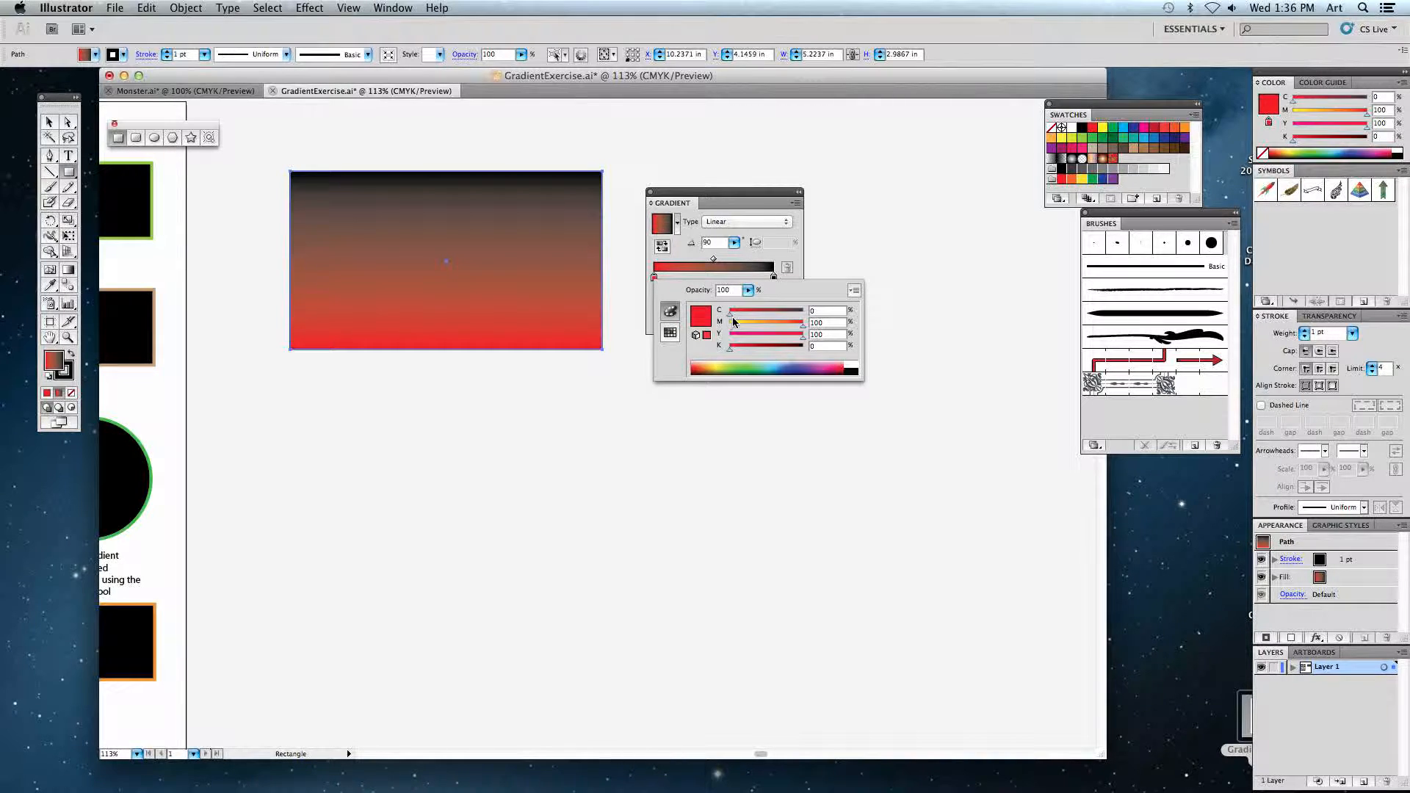
pyautogui.moveTo(803, 323); pyautogui.dragTo(767, 338)
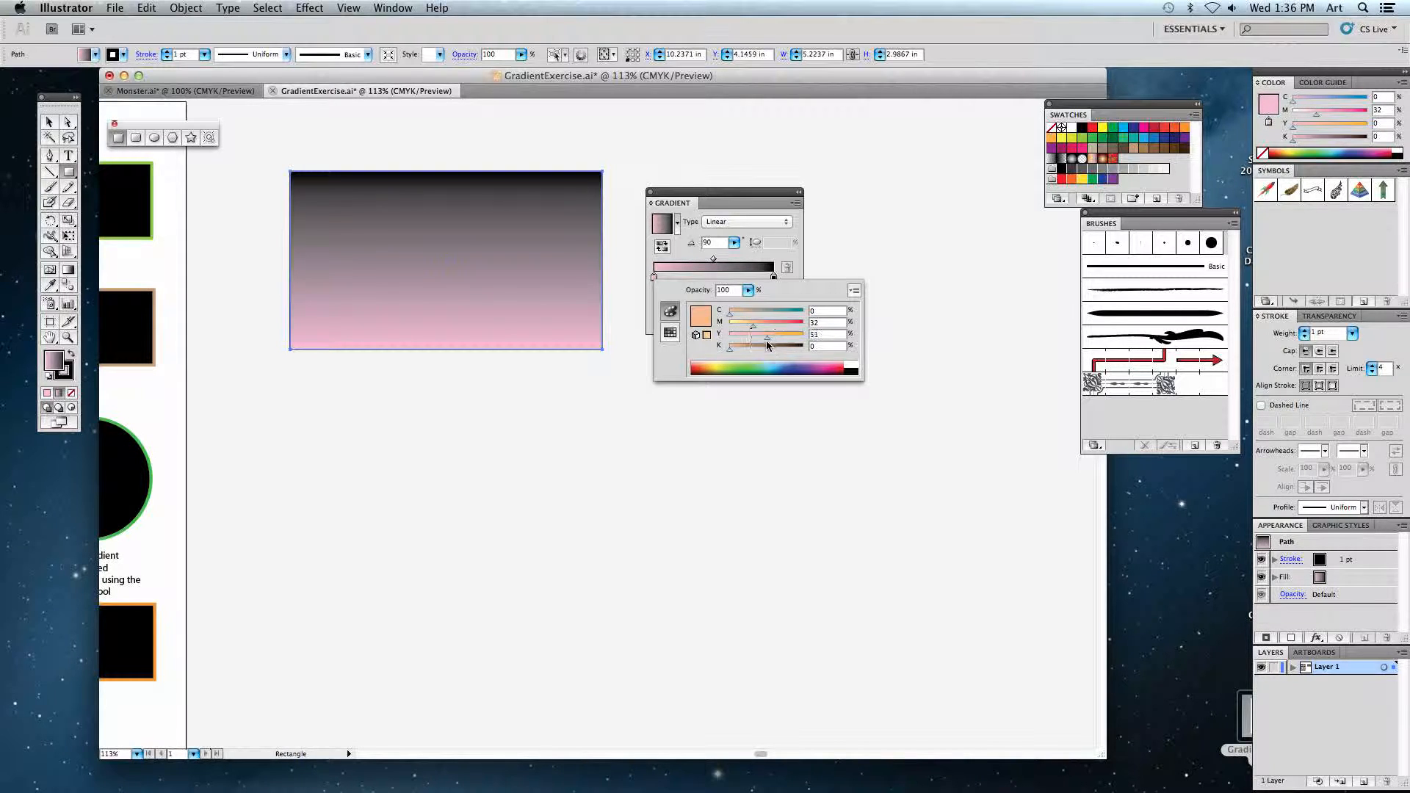
pyautogui.click(672, 333)
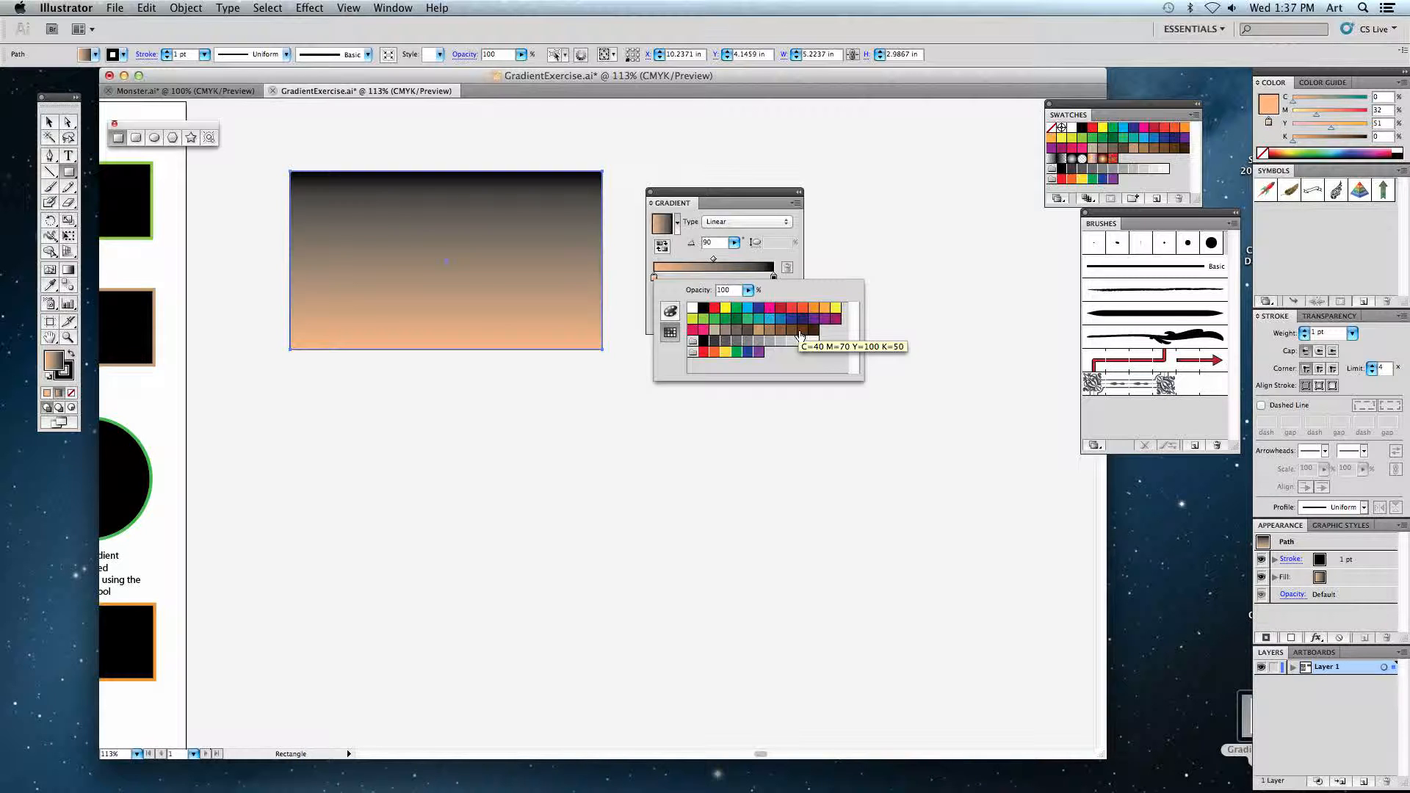
# Recolor the gradient's black end stop with the dark blue swatch (C=100 M=95 Y=5 K=0).
pyautogui.click(772, 273)
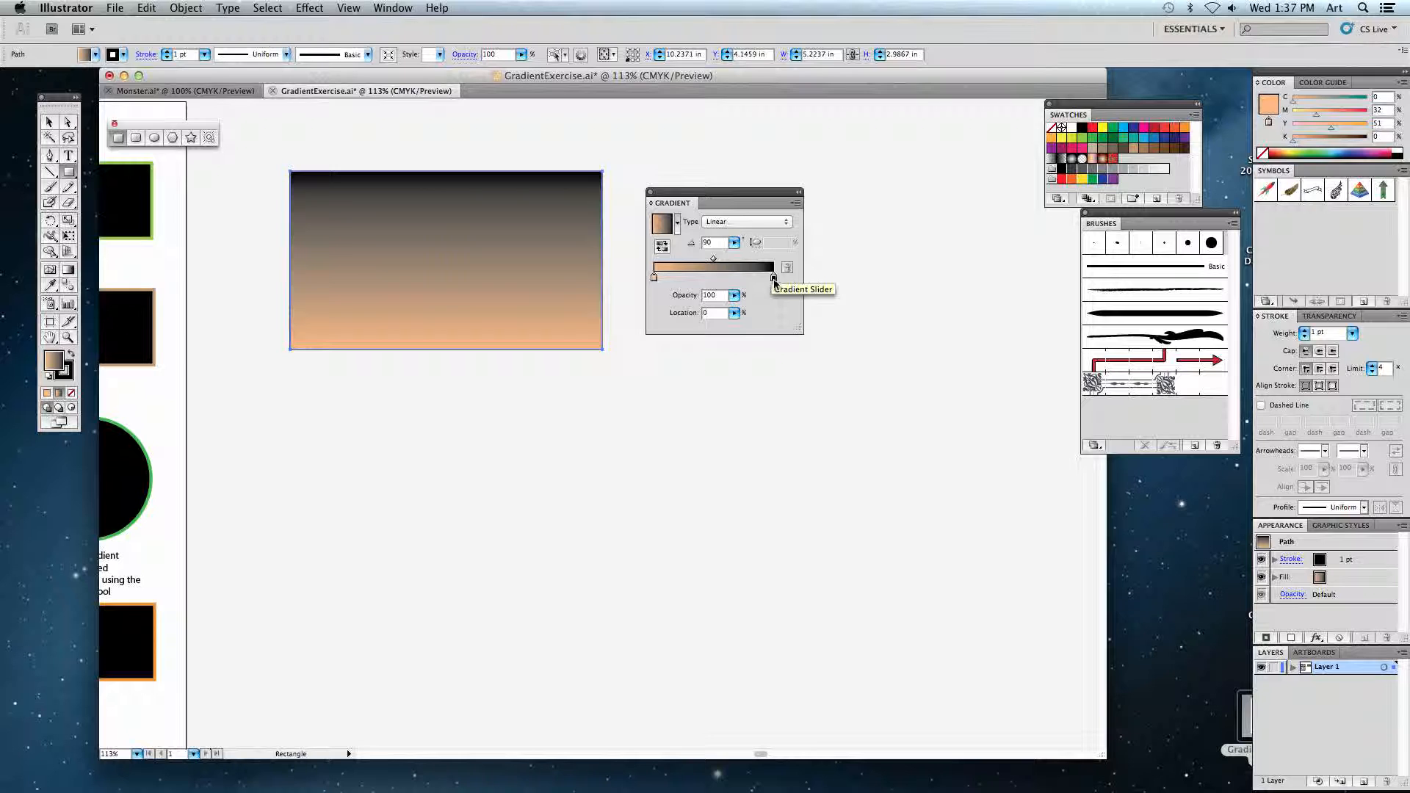
pyautogui.doubleClick(774, 279)
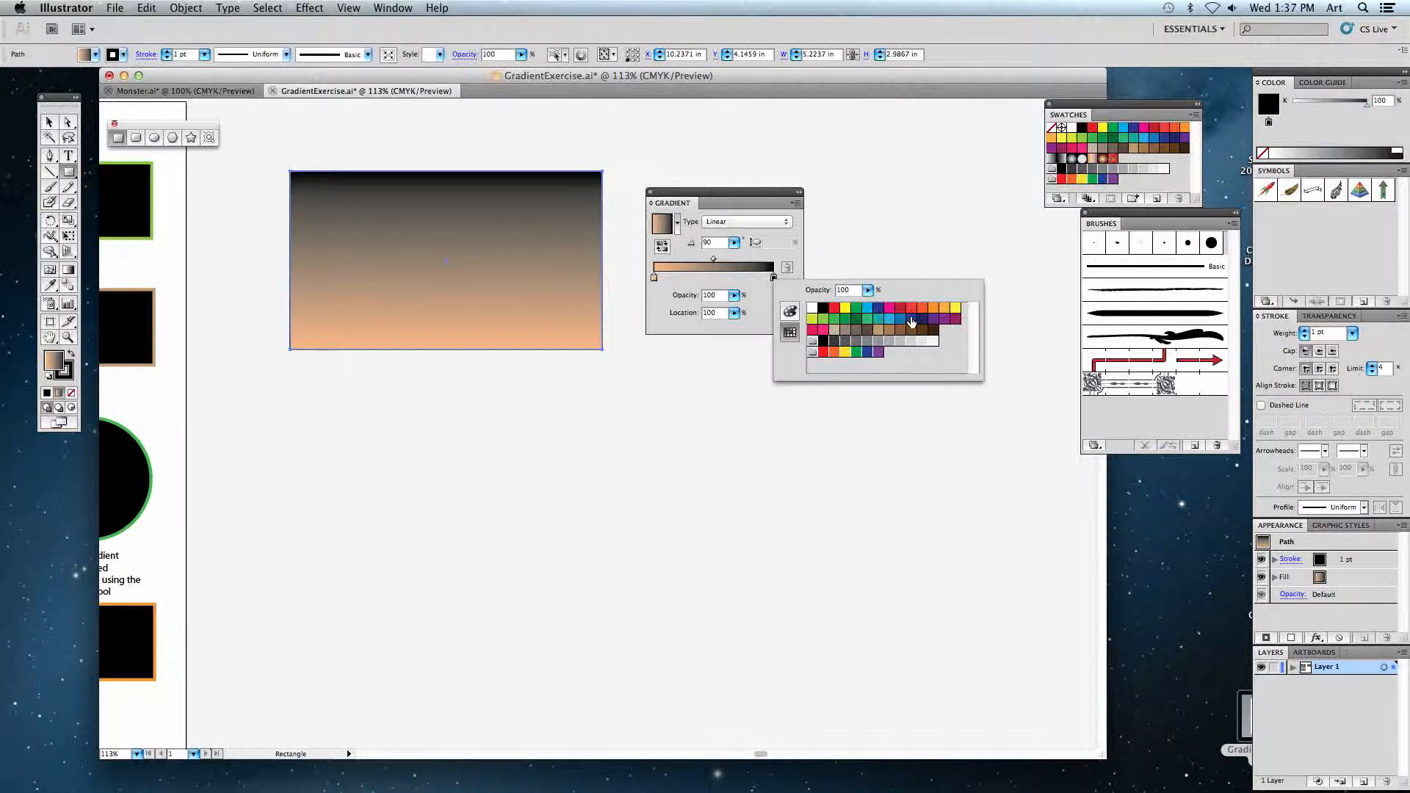
pyautogui.click(911, 320)
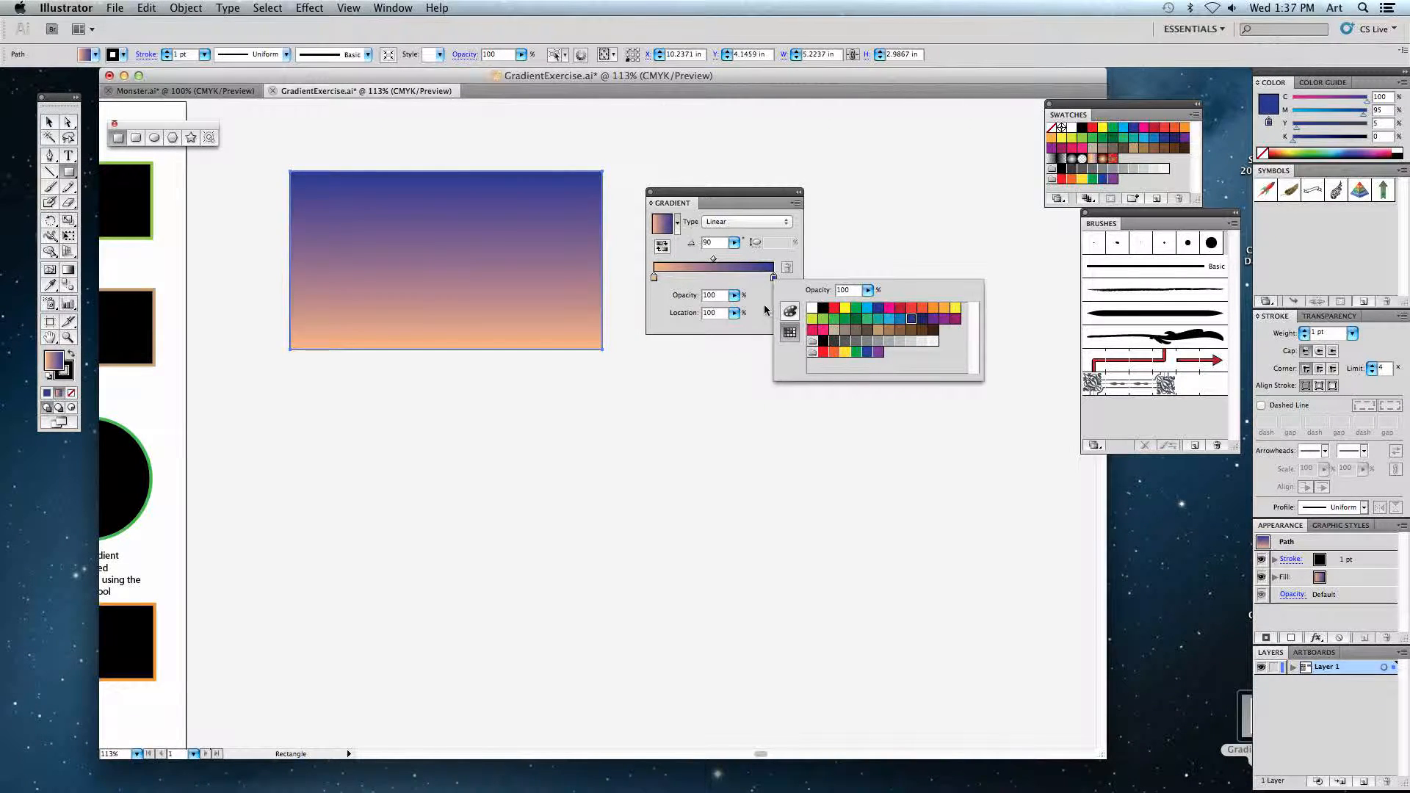
pyautogui.click(766, 309)
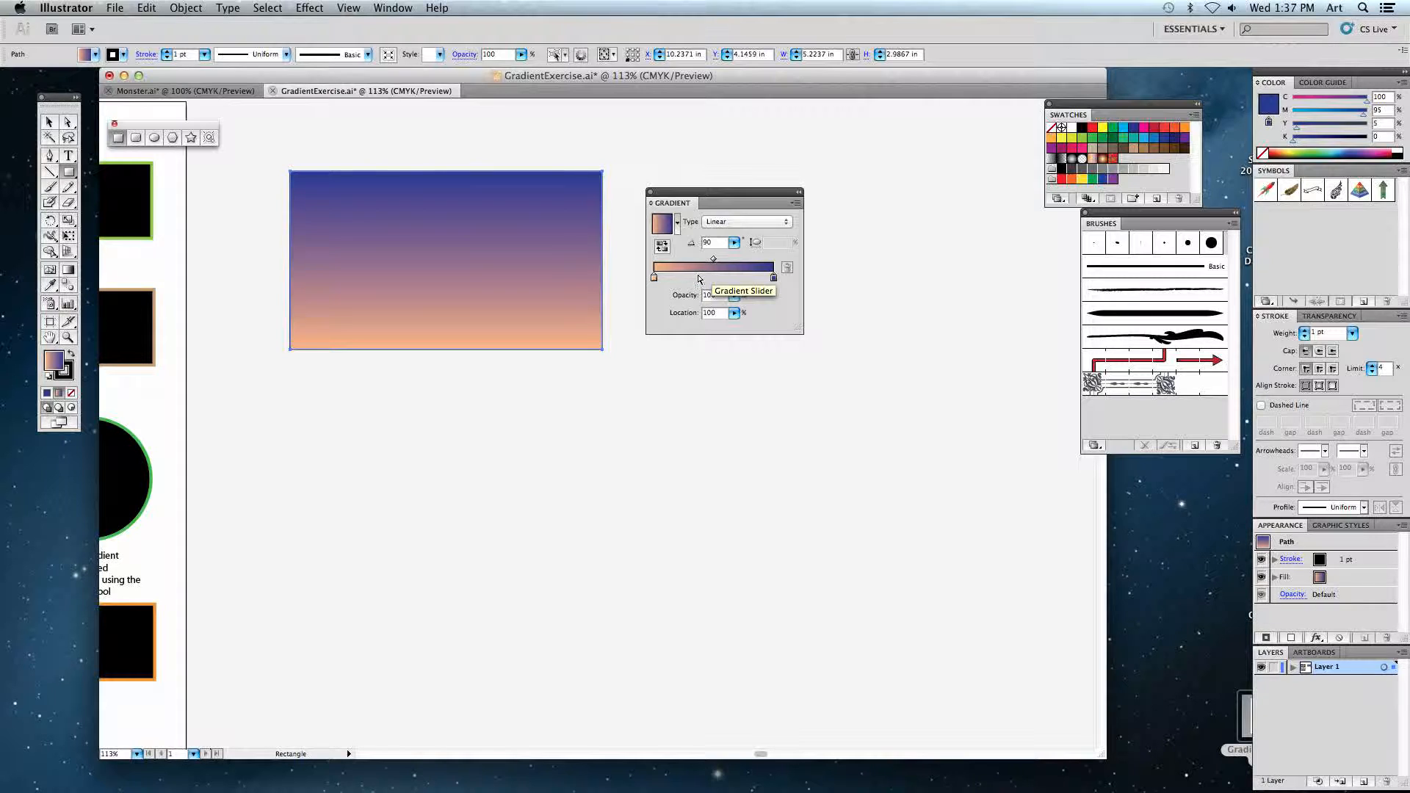
# Add a third stop between the peach and blue ones, color it red, and place it at about 19%.
pyautogui.click(700, 278)
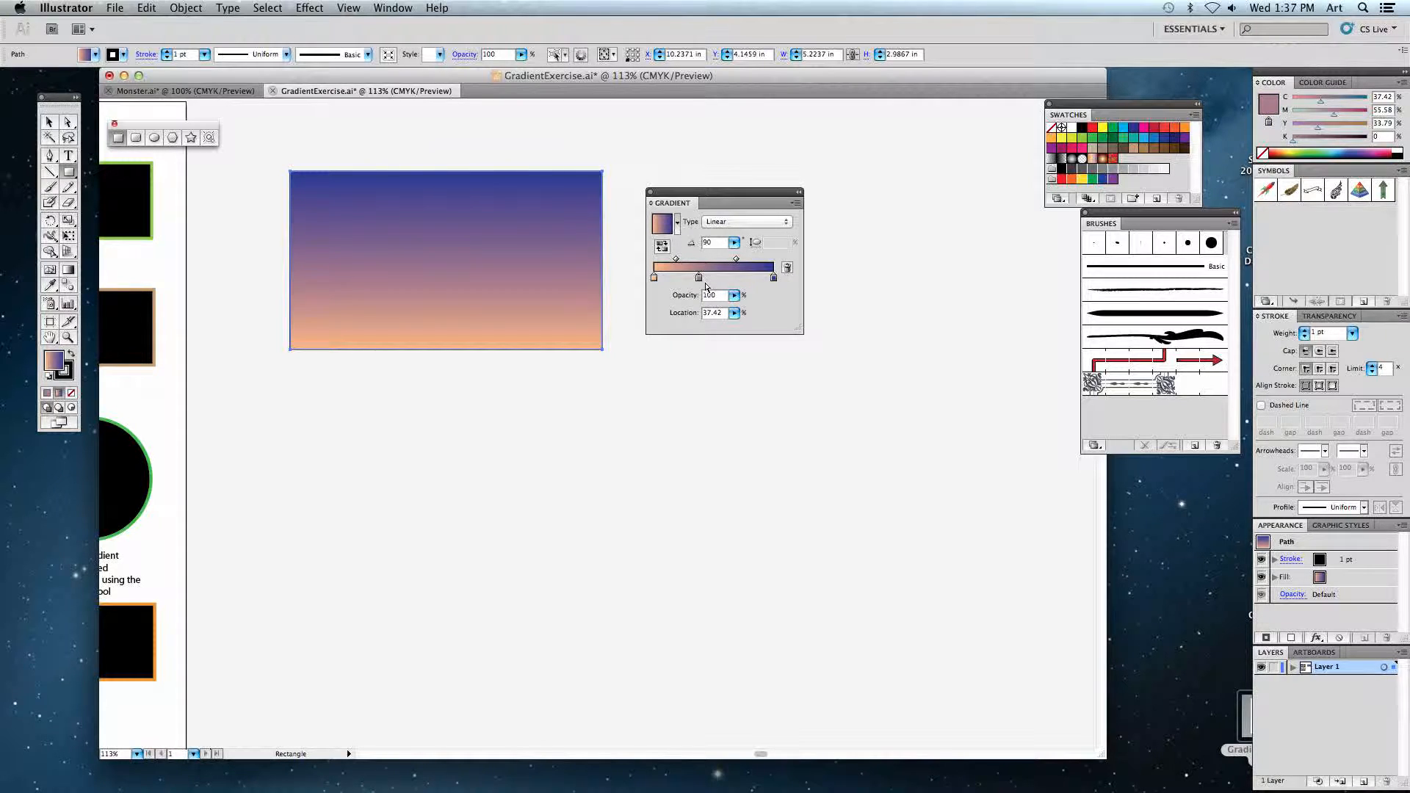
pyautogui.moveTo(700, 281); pyautogui.dragTo(713, 281)
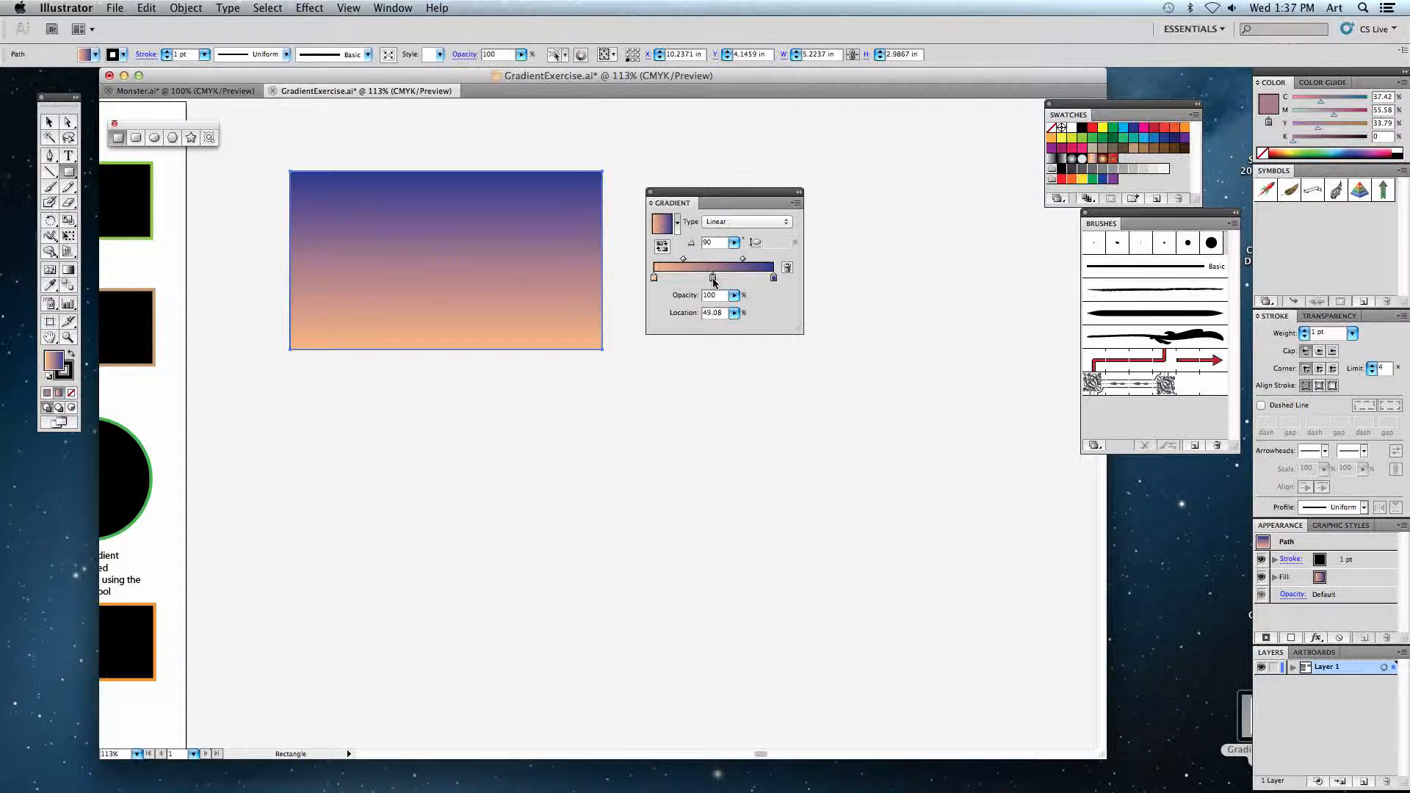
pyautogui.doubleClick(712, 278)
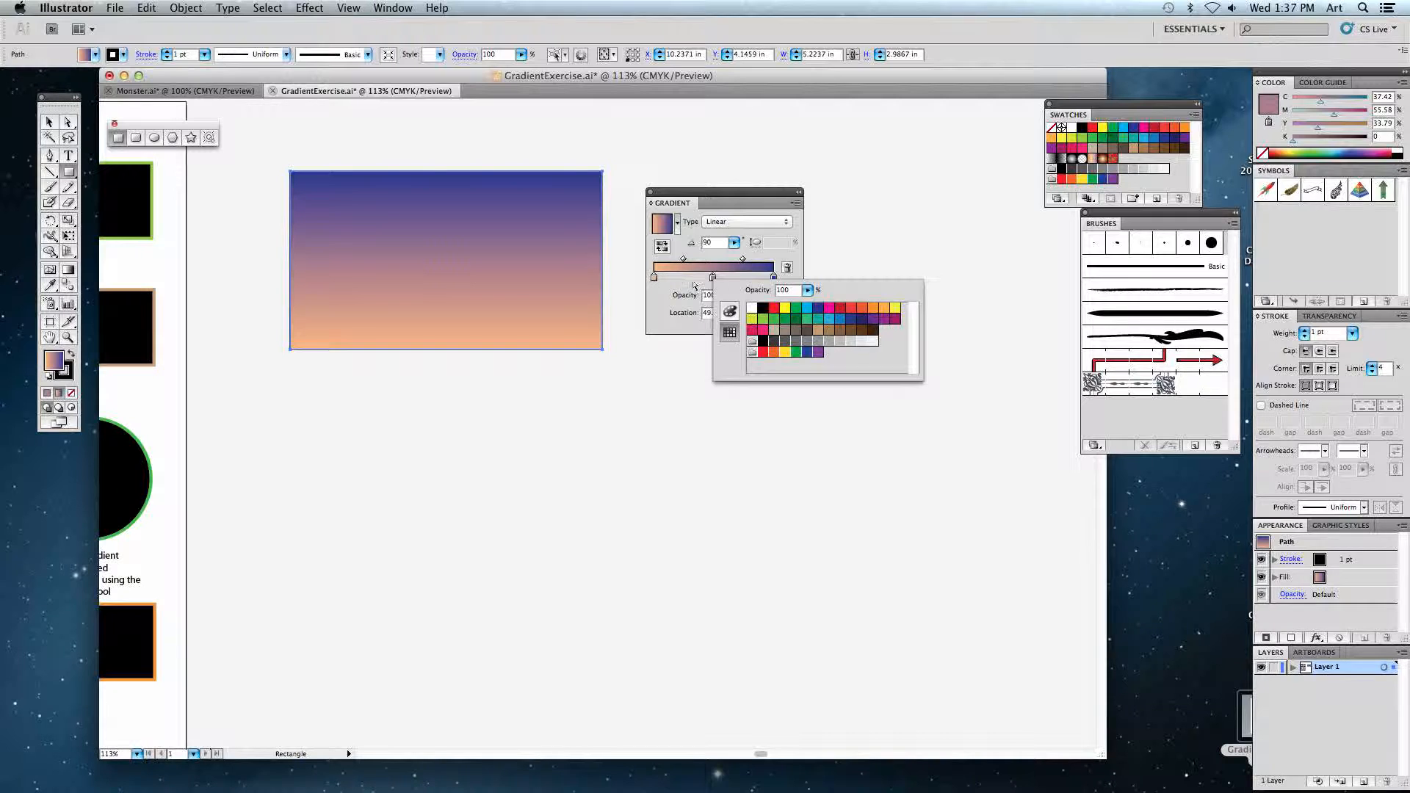
pyautogui.click(774, 312)
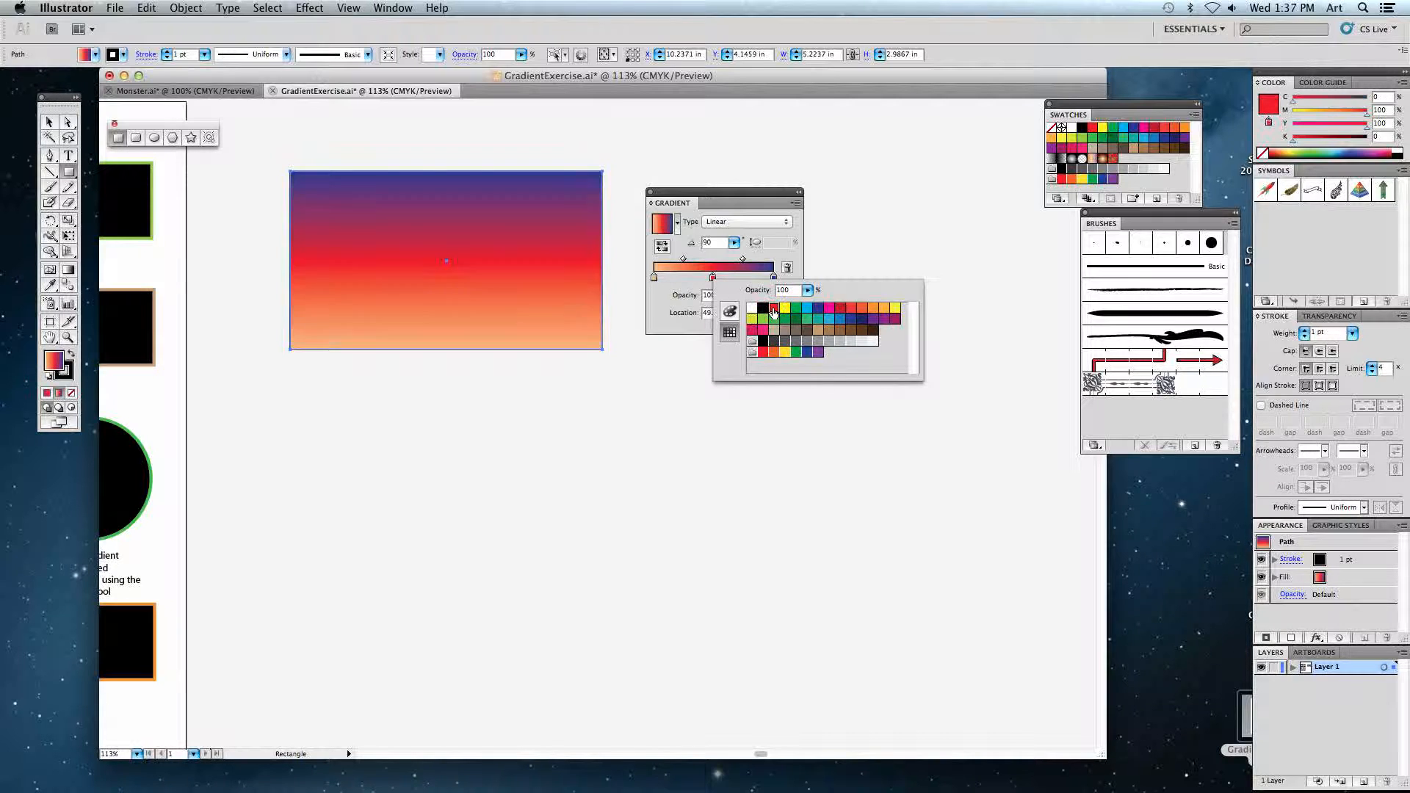
pyautogui.click(741, 283)
pyautogui.moveTo(712, 279); pyautogui.dragTo(677, 279)
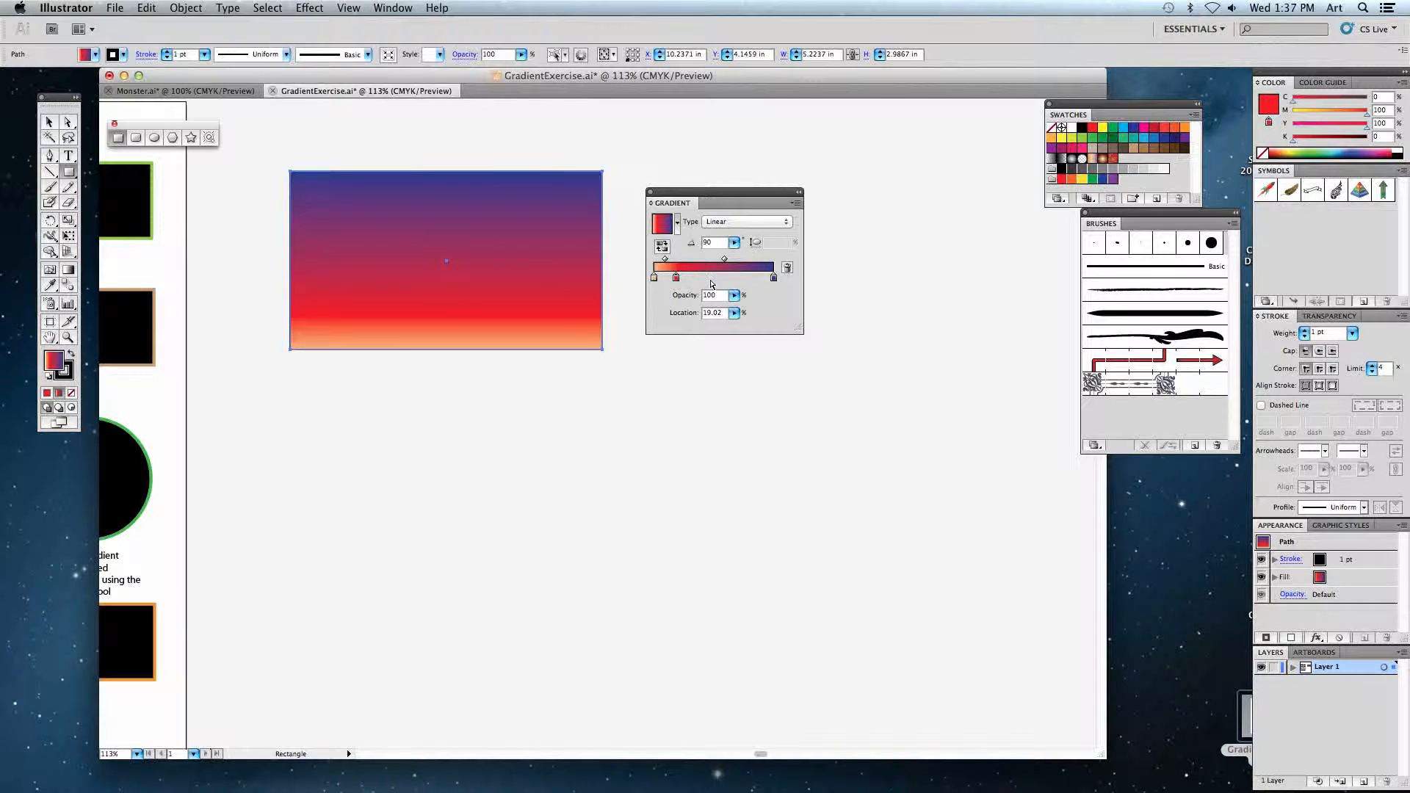
# Add a stop between the red and dark blue ones and color it with the light blue swatch (C=70 M=15 Y=0 K=0).
pyautogui.doubleClick(712, 279)
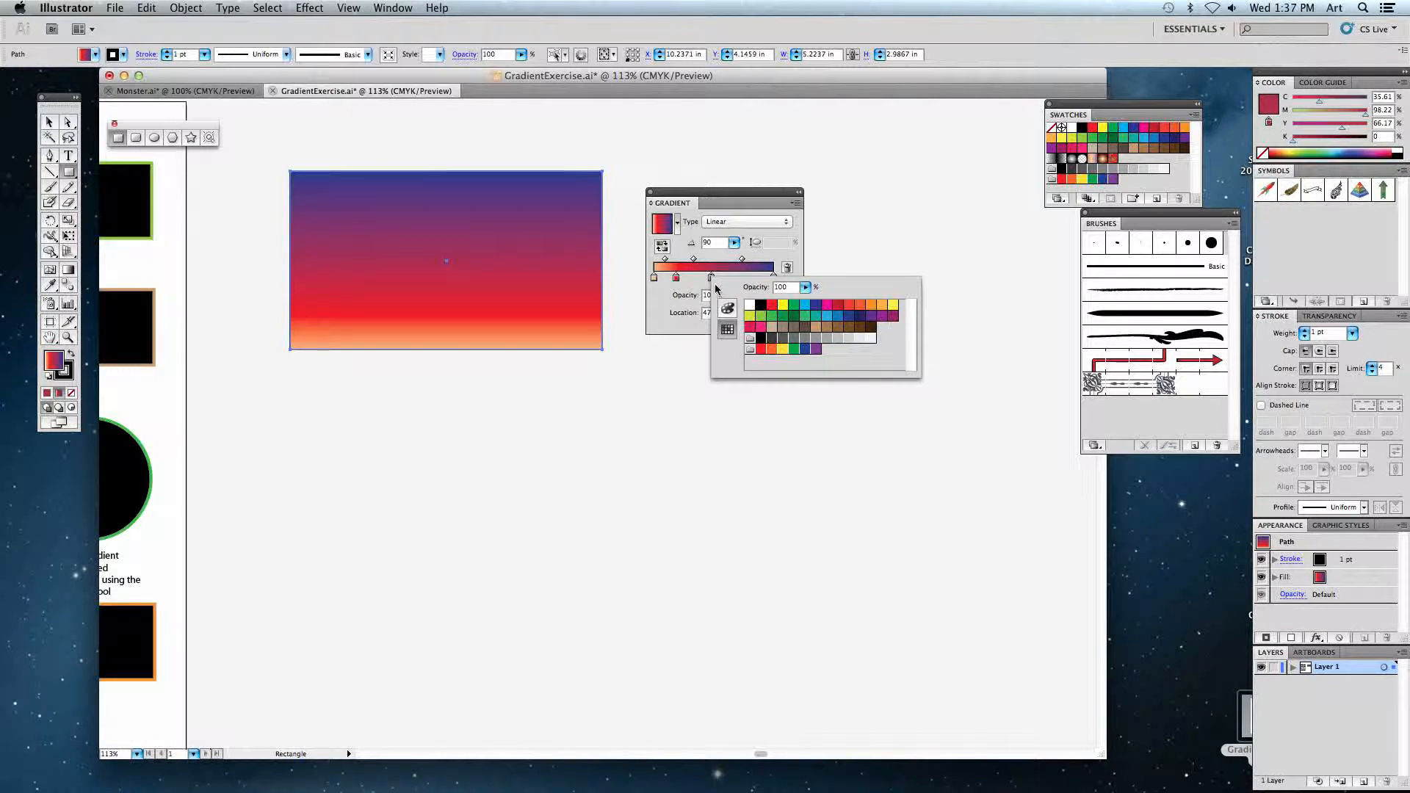
pyautogui.click(848, 307)
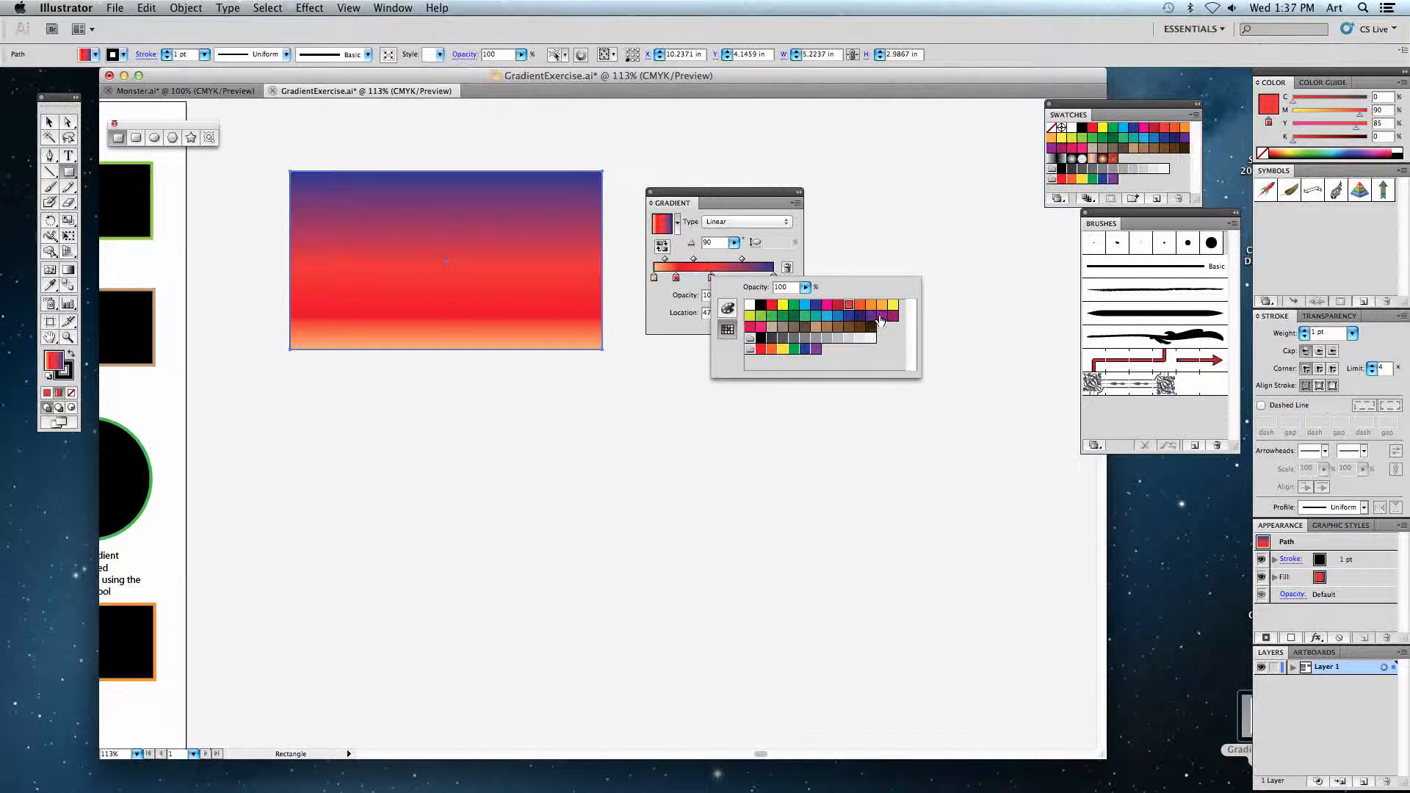
pyautogui.click(817, 317)
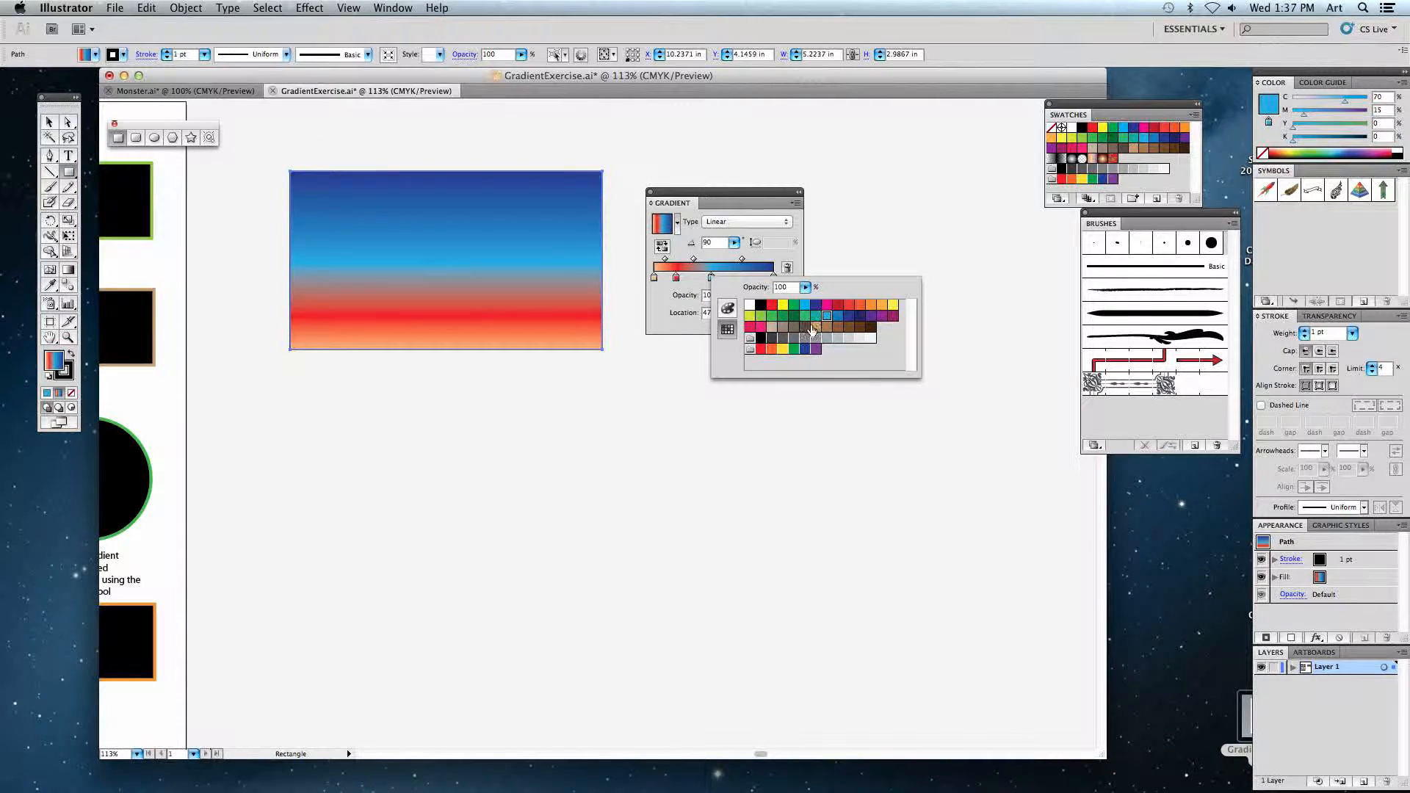
pyautogui.click(694, 292)
# Move the red stop to about 31% and the light blue stop to about 71%, and try adjusting the midpoint between them.
pyautogui.moveTo(715, 281)
pyautogui.mouseDown()
pyautogui.moveTo(732, 279)
pyautogui.moveTo(691, 281)
pyautogui.mouseUp()
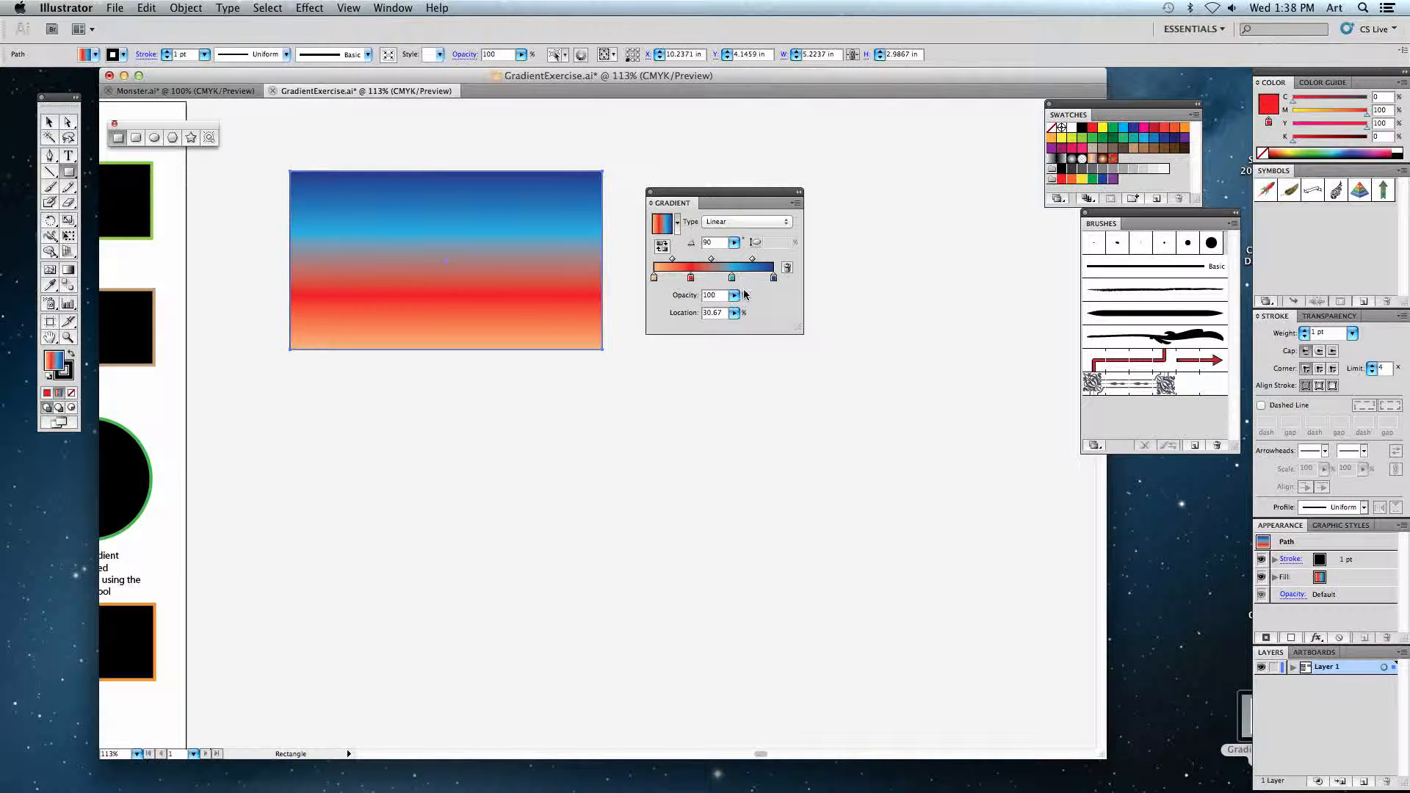
pyautogui.moveTo(732, 278)
pyautogui.mouseDown()
pyautogui.moveTo(712, 279)
pyautogui.moveTo(756, 282)
pyautogui.moveTo(738, 282)
pyautogui.mouseUp()
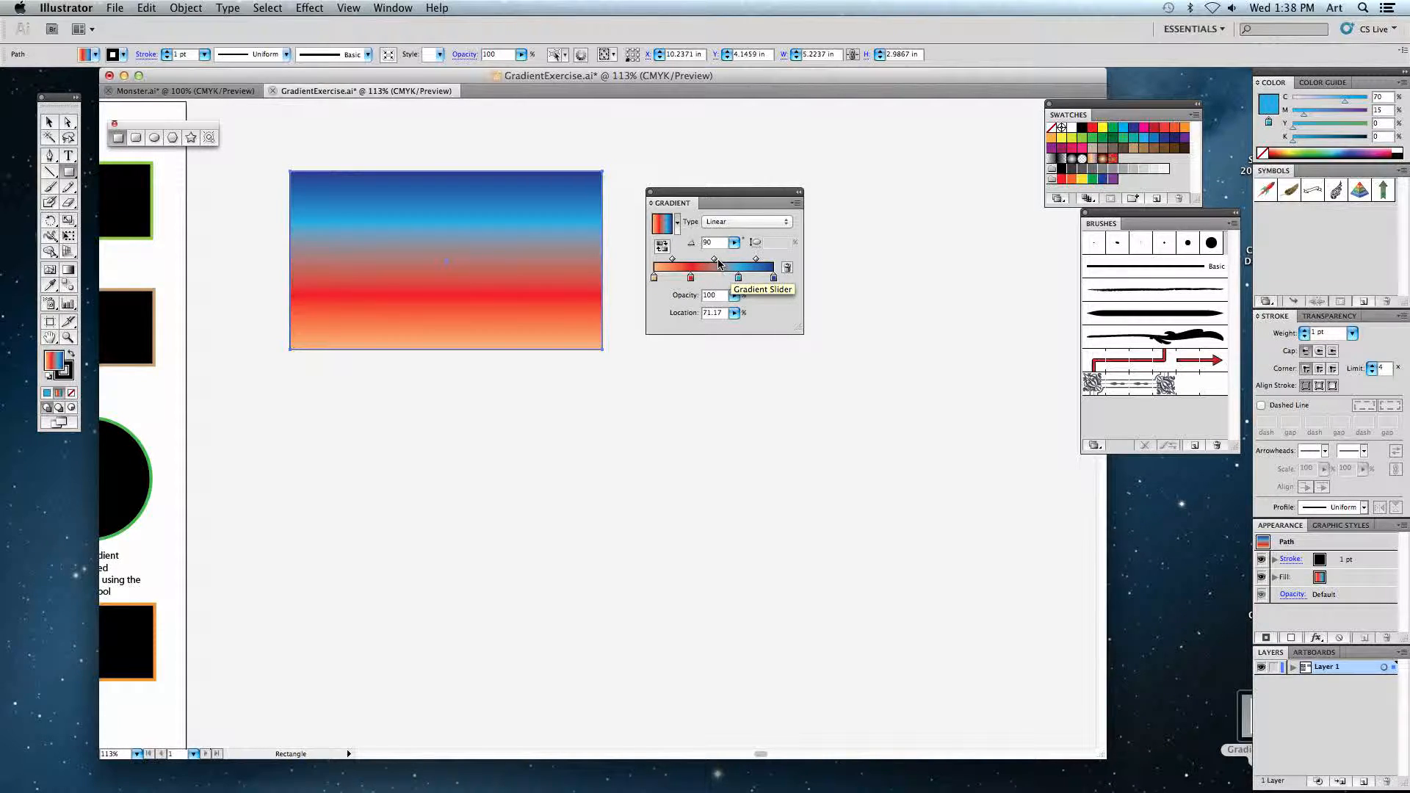
pyautogui.moveTo(713, 260)
pyautogui.mouseDown()
pyautogui.moveTo(689, 264)
pyautogui.moveTo(738, 266)
pyautogui.moveTo(720, 257)
pyautogui.moveTo(735, 278)
pyautogui.moveTo(713, 261)
pyautogui.mouseUp()
pyautogui.click(710, 262)
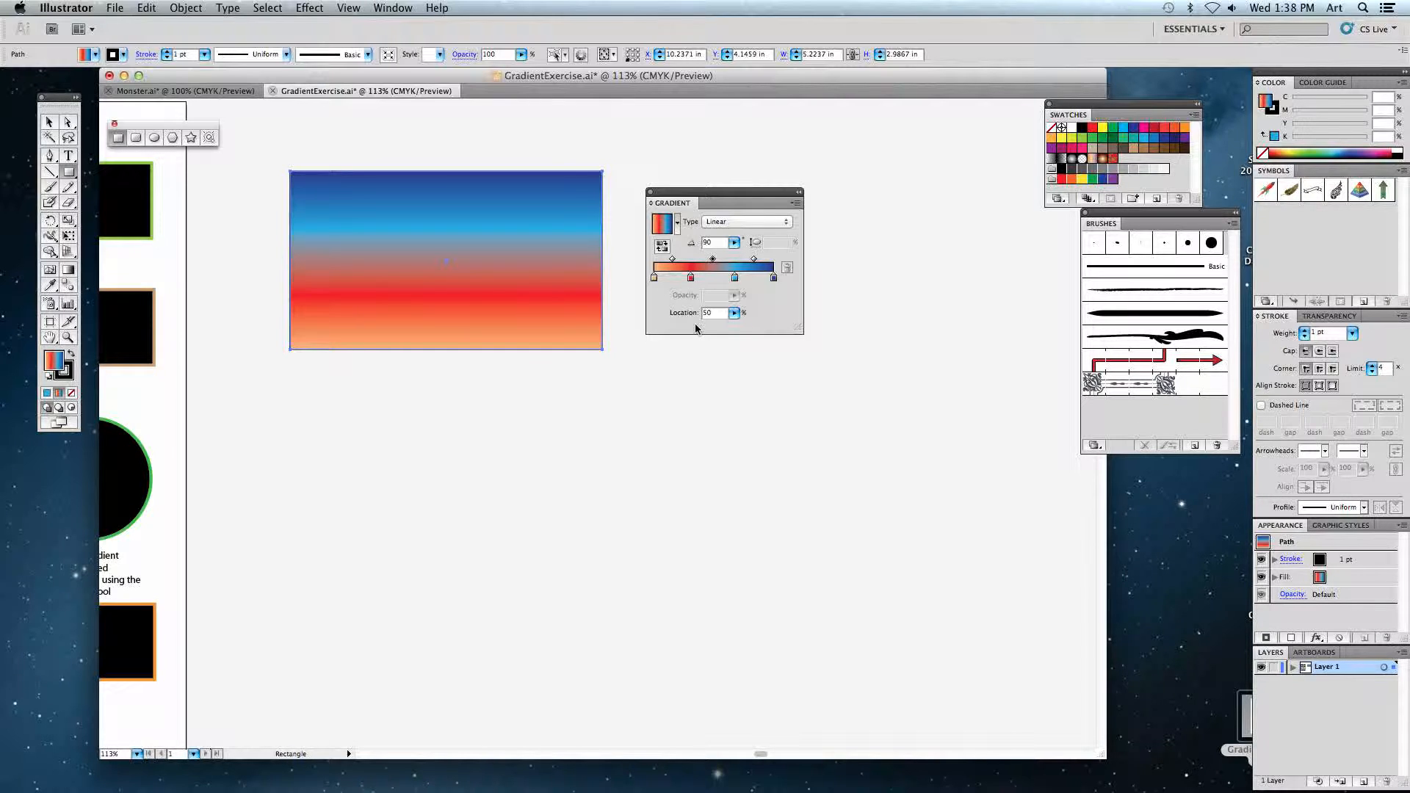
# Add a stop between the red and light blue ones, and remove all three inner stops from the gradient.
pyautogui.click(714, 280)
pyautogui.moveTo(690, 278); pyautogui.dragTo(683, 277)
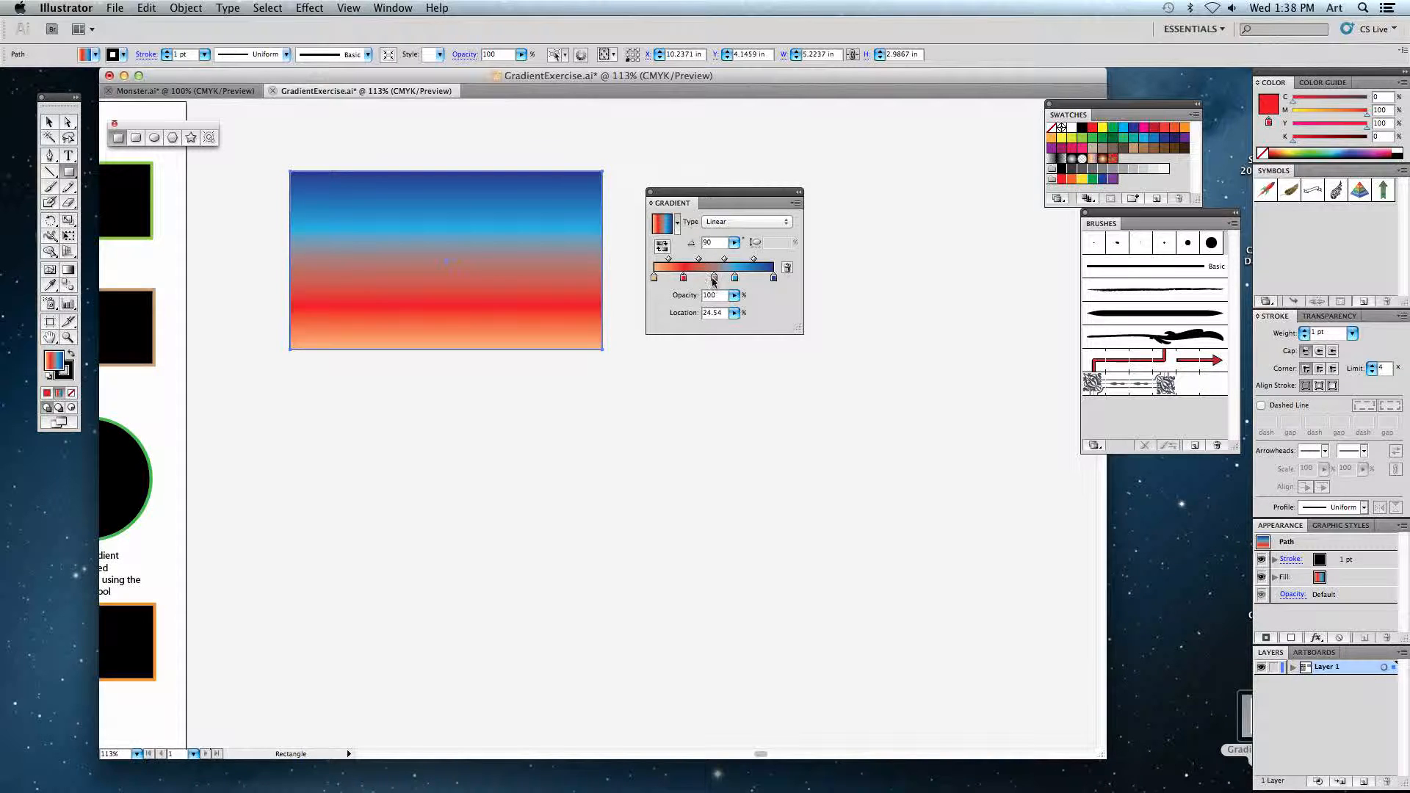
pyautogui.click(715, 279)
pyautogui.moveTo(715, 280); pyautogui.dragTo(664, 340)
pyautogui.moveTo(683, 278); pyautogui.dragTo(679, 323)
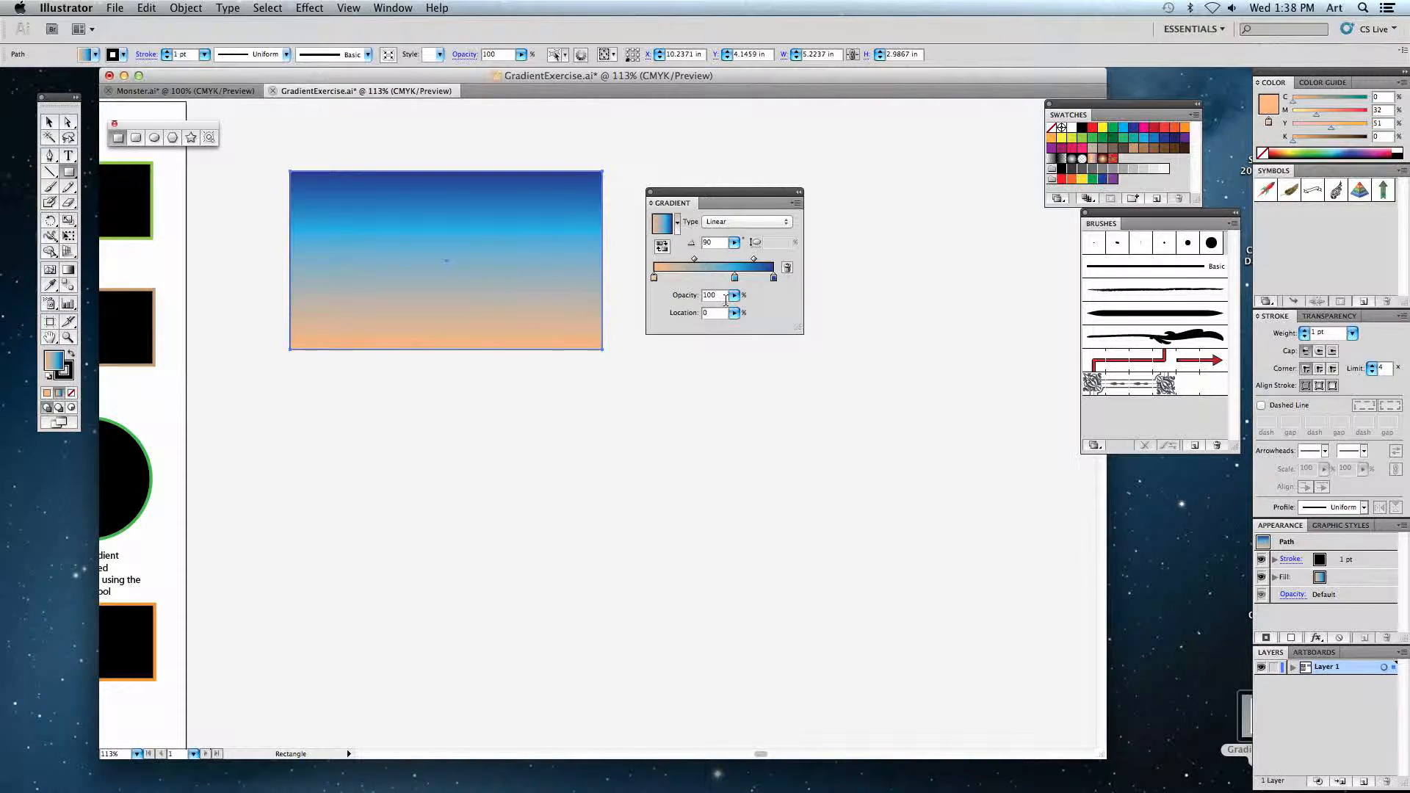
pyautogui.moveTo(734, 277); pyautogui.dragTo(717, 281)
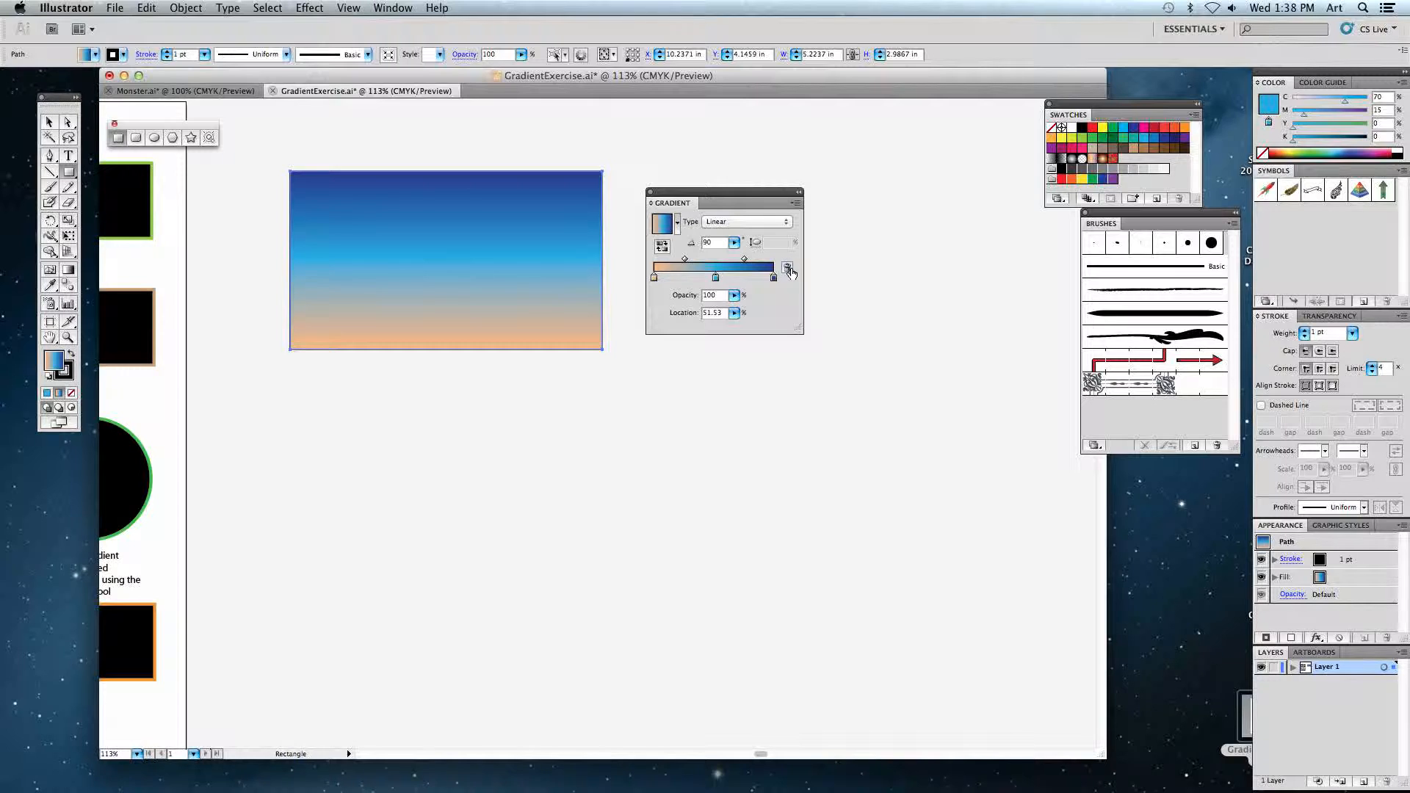
pyautogui.click(786, 271)
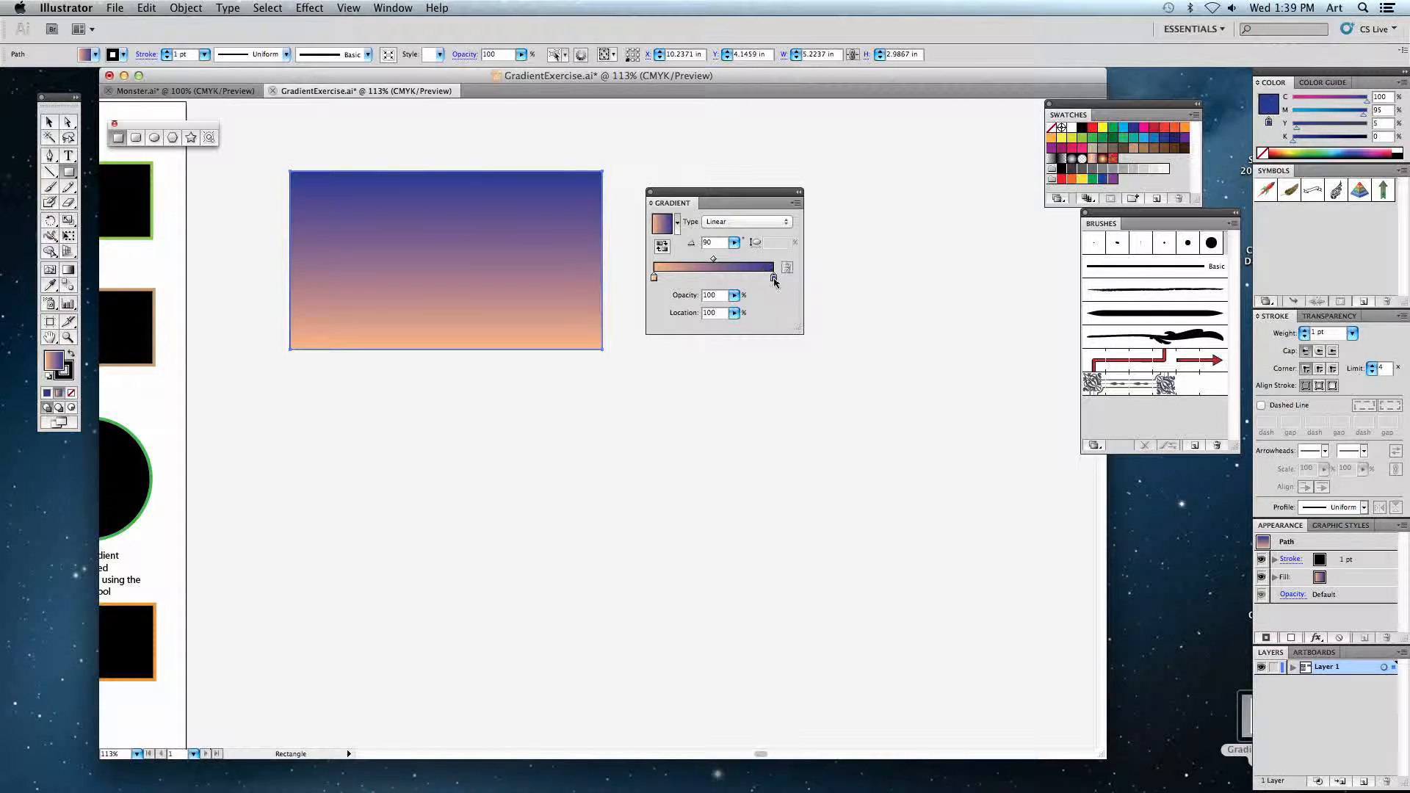
# Add a middle stop at about 48% and redraw the gradient diagonally across the rectangle at about 27° with the Gradient tool.
pyautogui.click(711, 278)
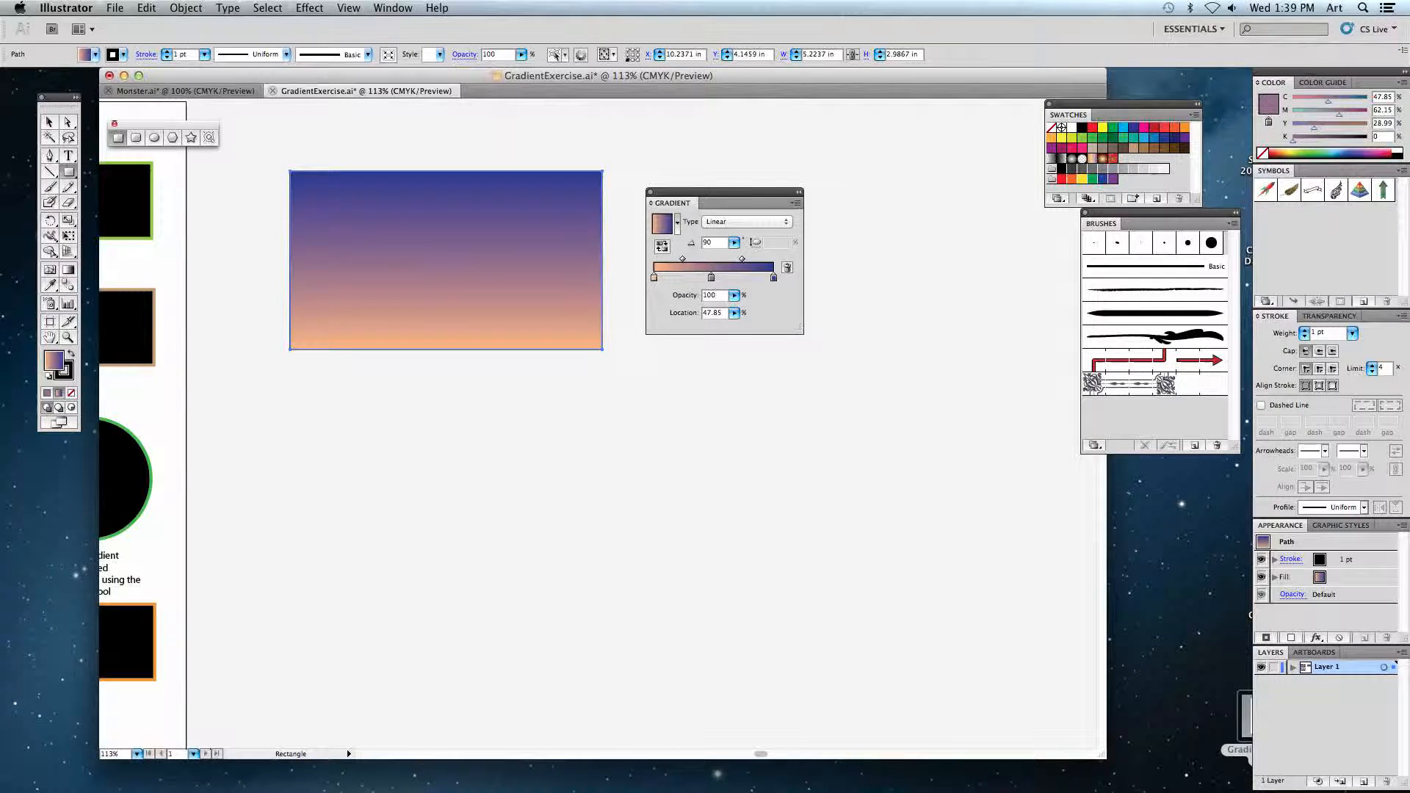
pyautogui.click(67, 271)
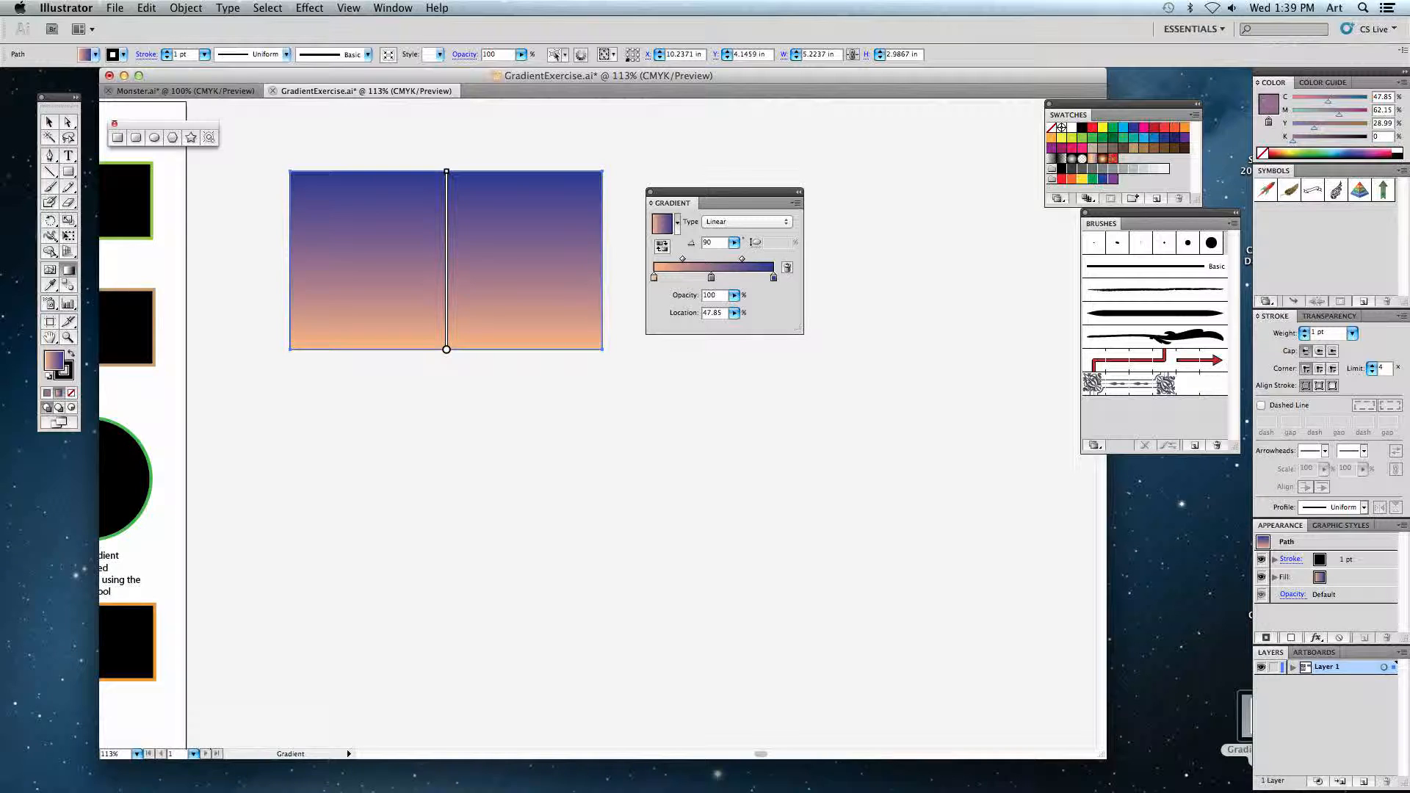
pyautogui.moveTo(448, 346)
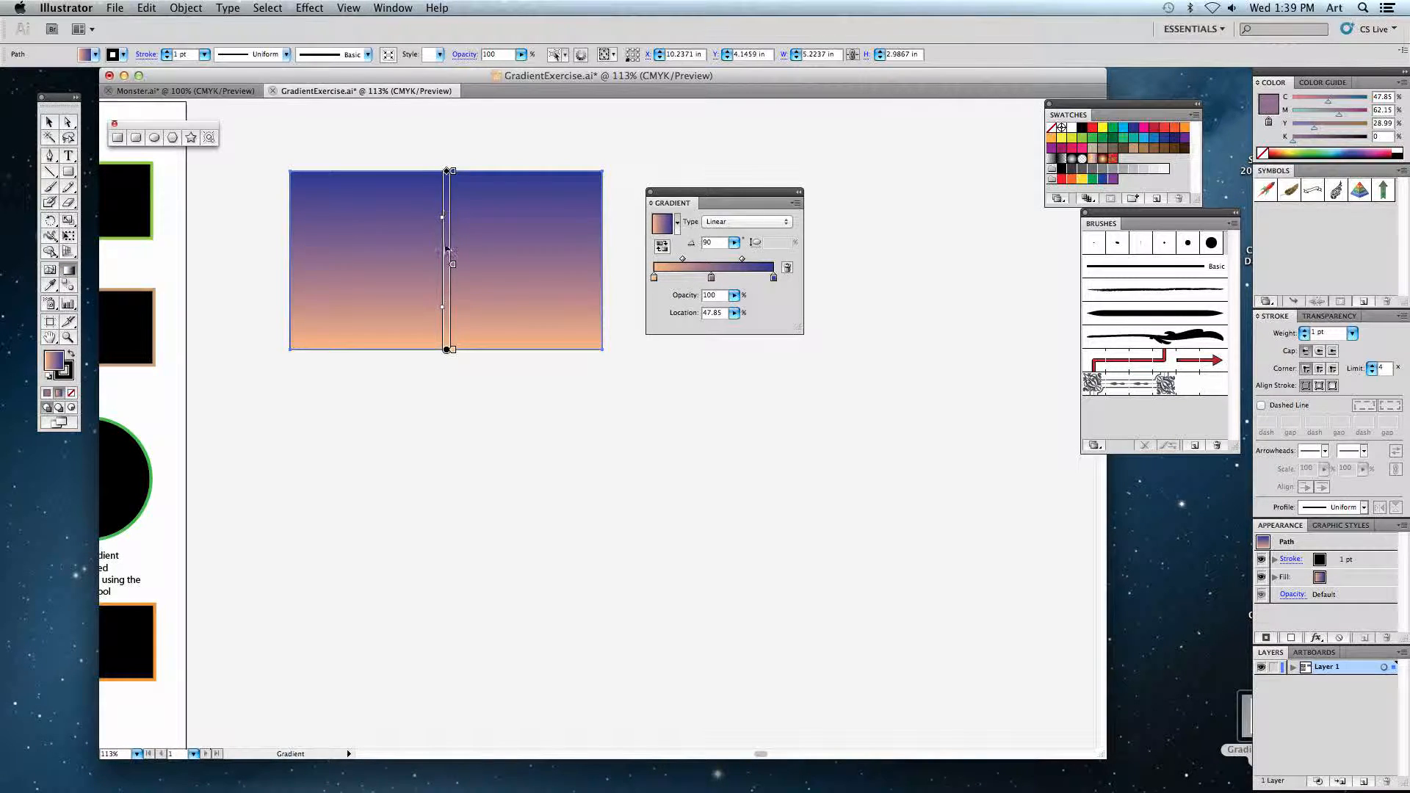
pyautogui.moveTo(448, 220)
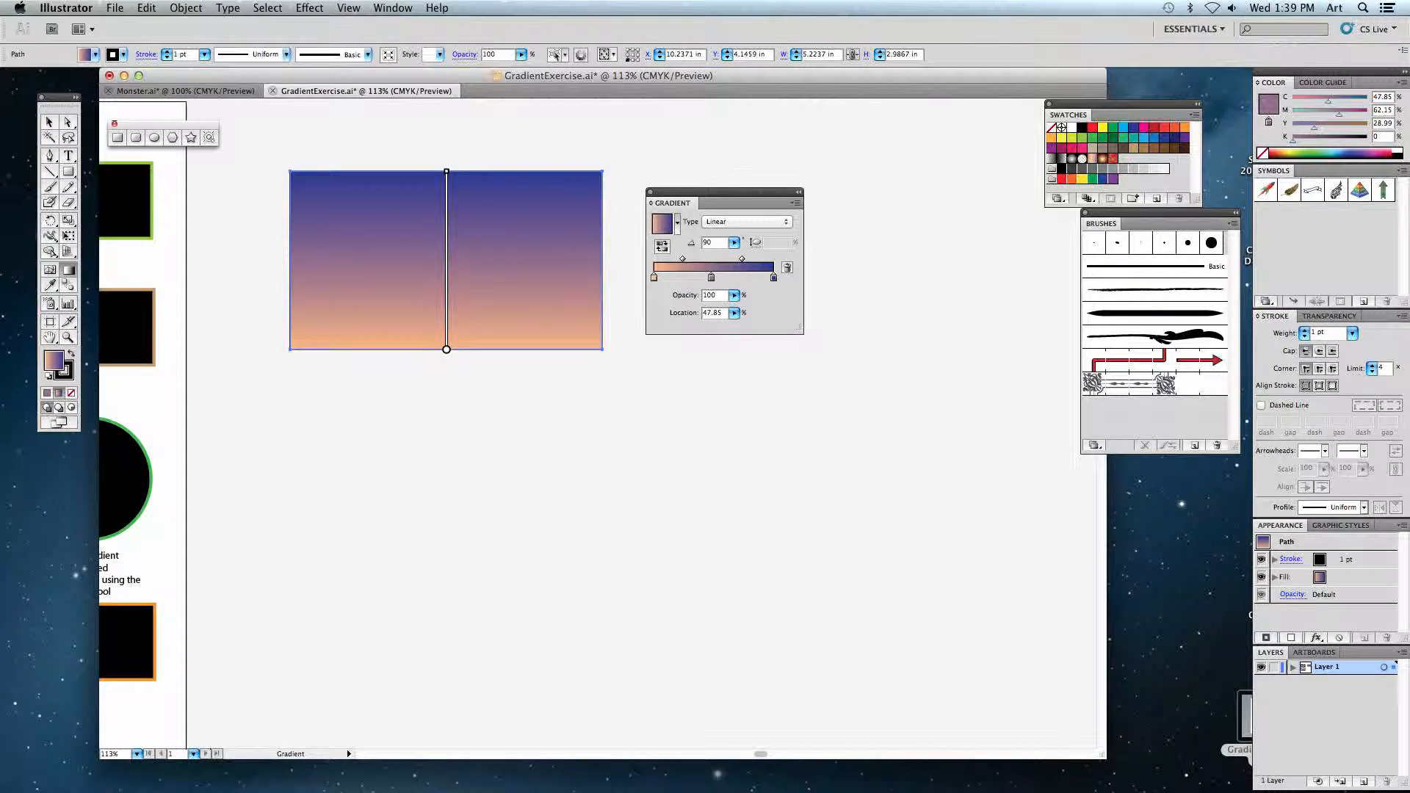
pyautogui.moveTo(304, 331); pyautogui.dragTo(556, 208)
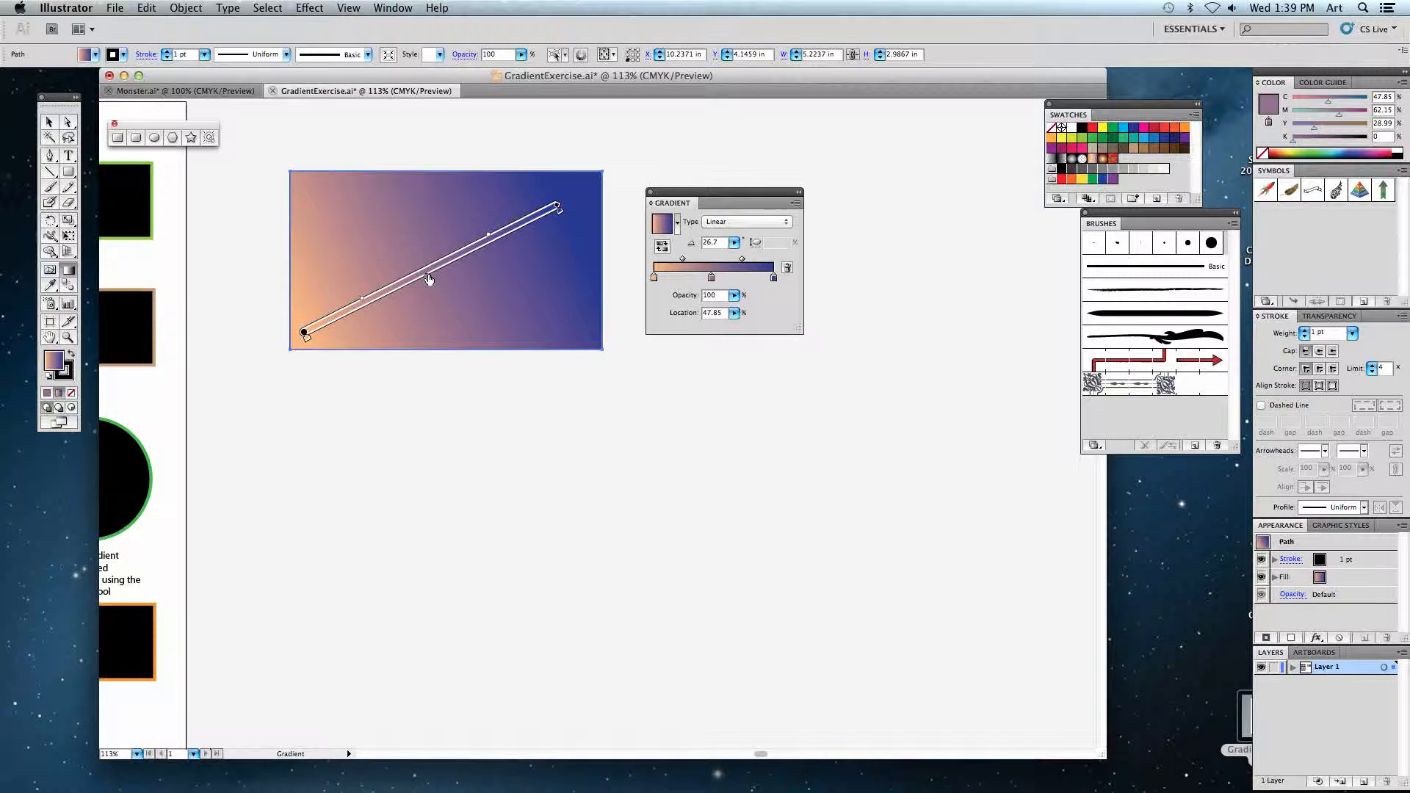
# Shift the middle stop toward the blue end along the gradient line and extend that end toward the rectangle's upper-right corner.
pyautogui.moveTo(428, 281); pyautogui.dragTo(336, 323)
pyautogui.moveTo(433, 274)
pyautogui.mouseDown()
pyautogui.moveTo(535, 226)
pyautogui.moveTo(491, 238)
pyautogui.mouseUp()
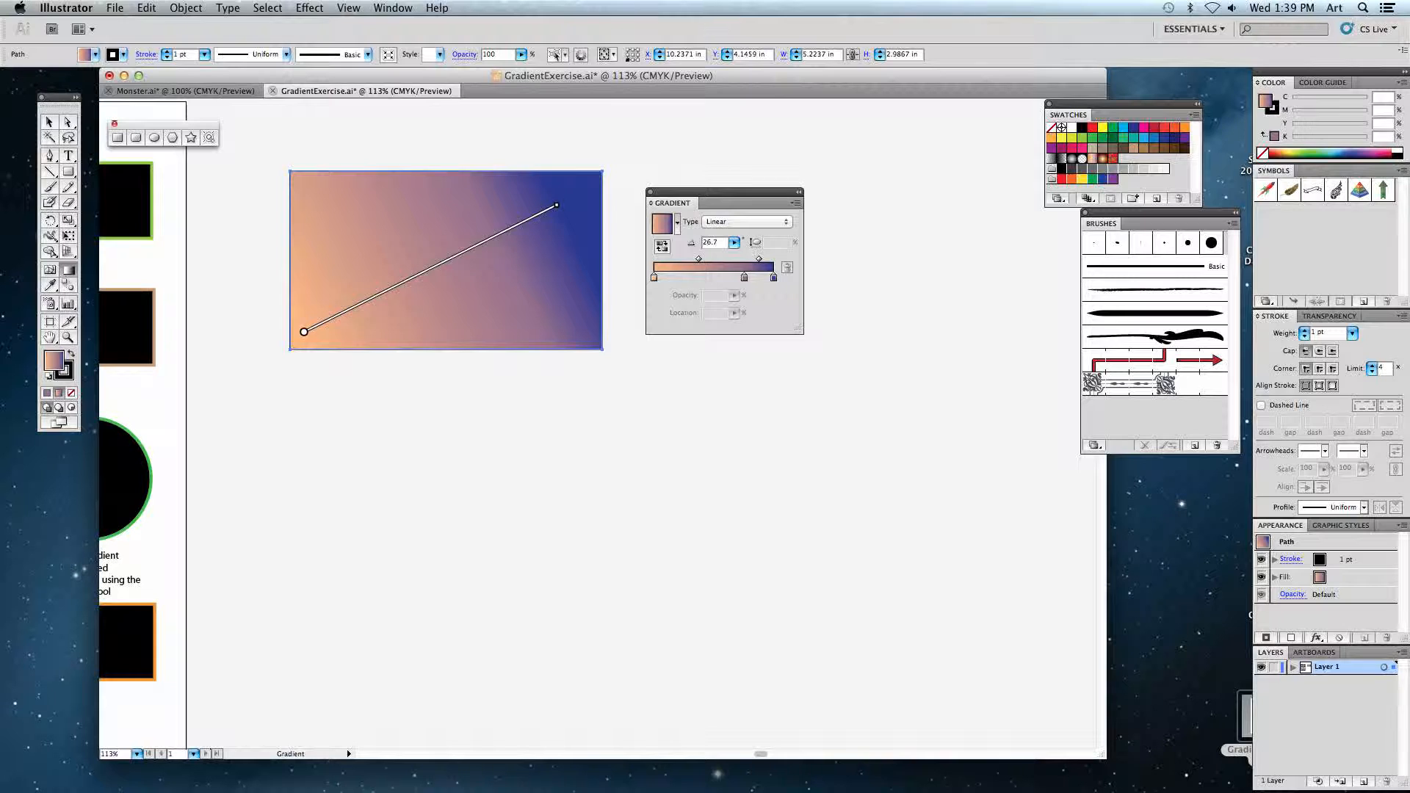
pyautogui.moveTo(556, 205); pyautogui.dragTo(587, 191)
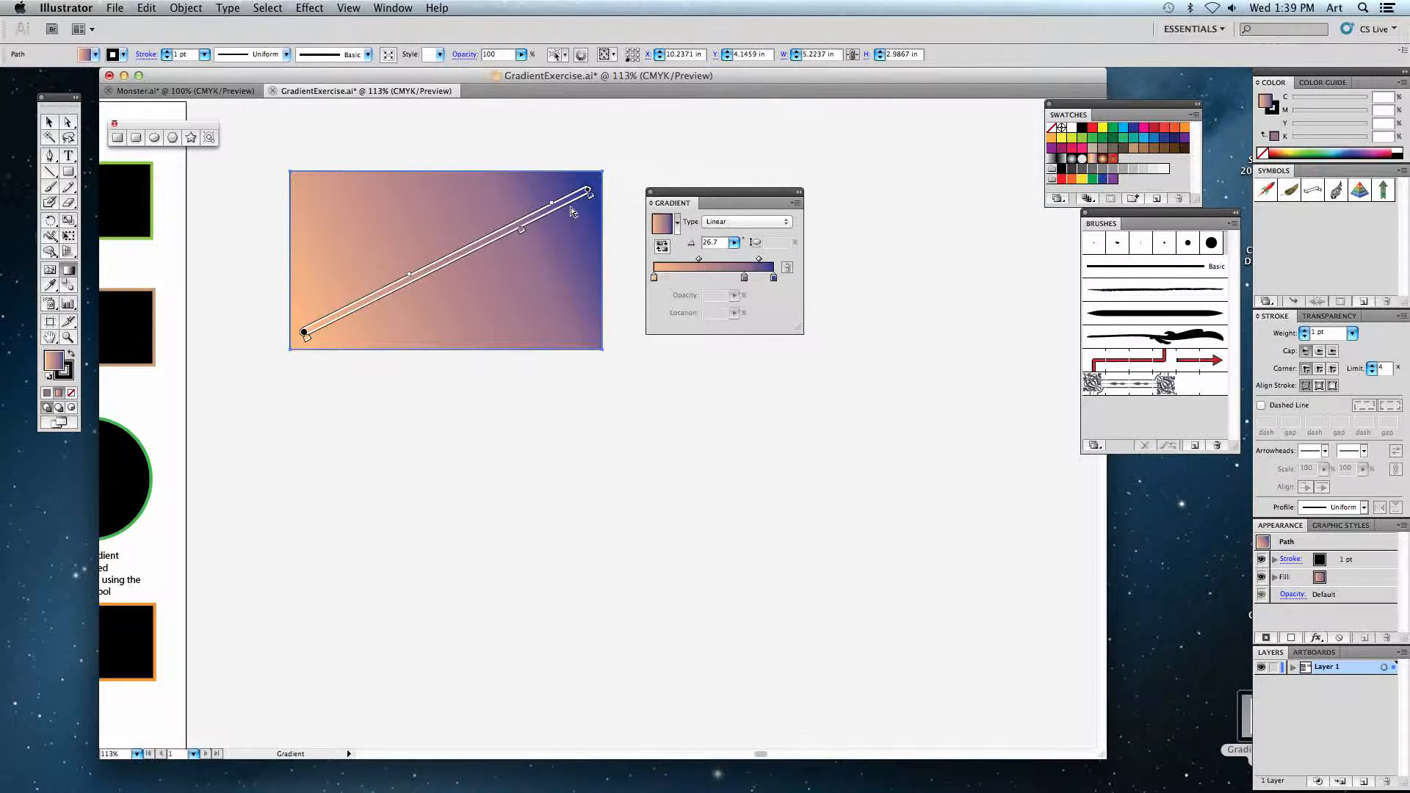
# Redraw the gradient as a short vertical blend, and replace it with a long diagonal at about 130° starting outside the rectangle's lower-right corner.
pyautogui.moveTo(566, 314); pyautogui.dragTo(566, 229)
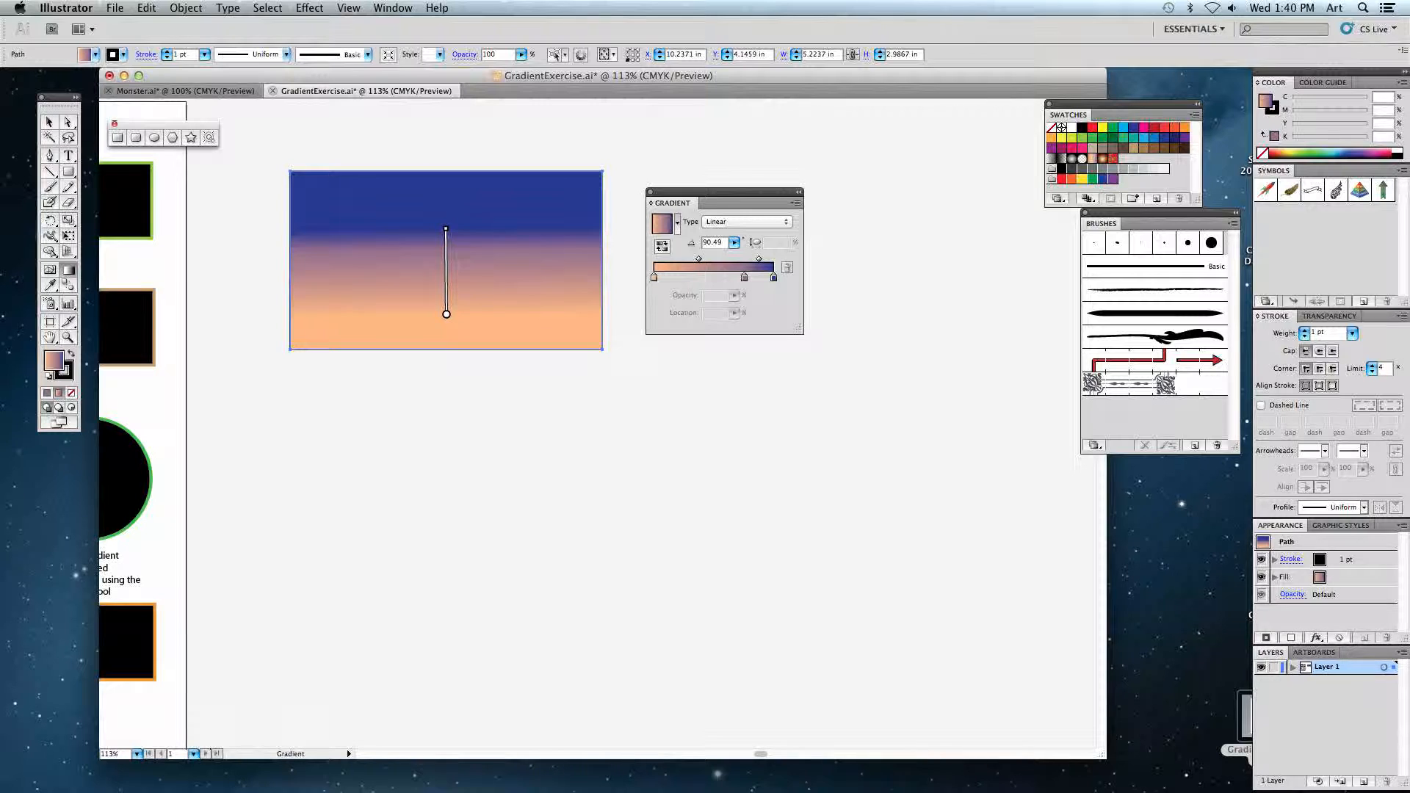
pyautogui.moveTo(696, 539)
pyautogui.mouseDown()
pyautogui.moveTo(485, 268)
pyautogui.moveTo(433, 226)
pyautogui.moveTo(424, 234)
pyautogui.mouseUp()
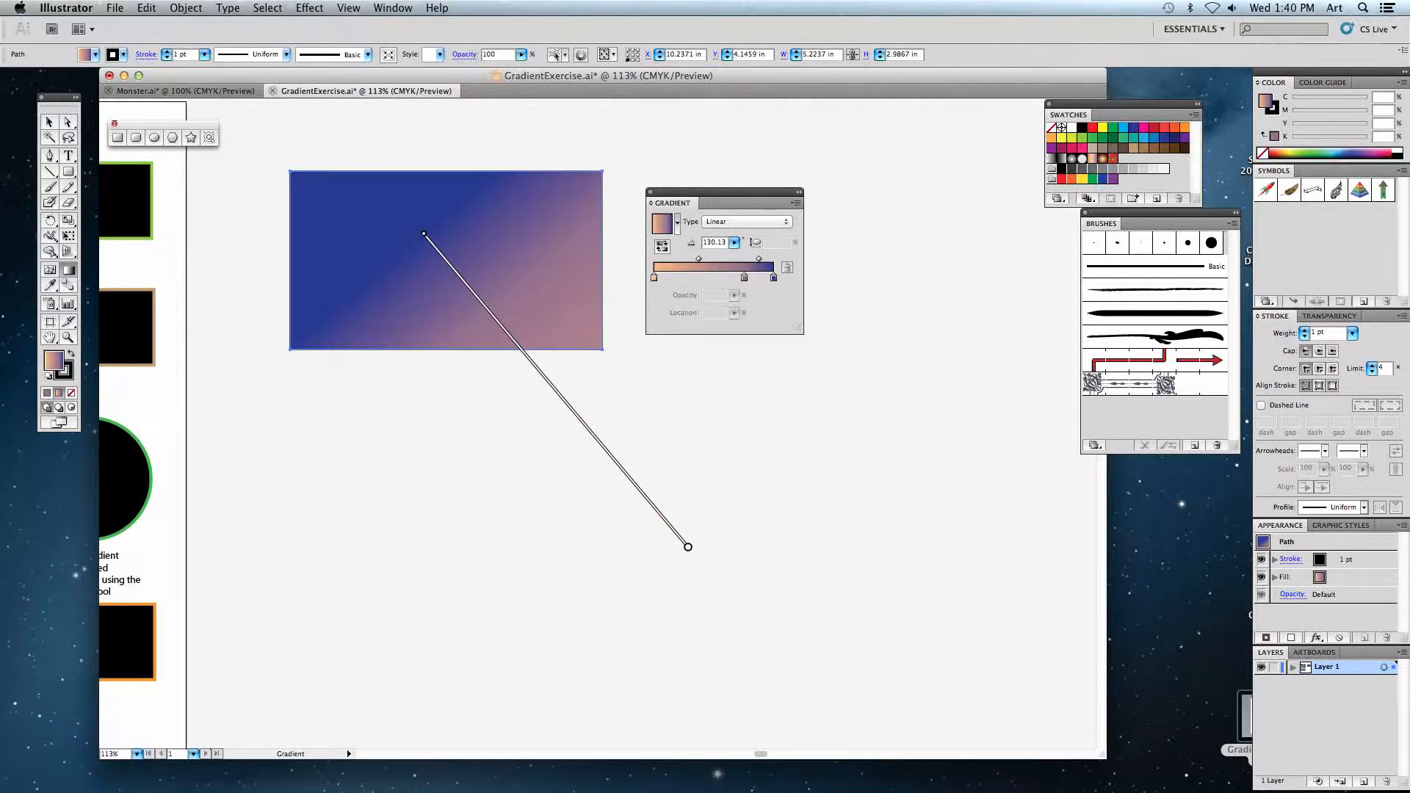
# Thicken the rectangle's black stroke to 13 pt and try to apply a gradient to the stroke.
pyautogui.click(49, 122)
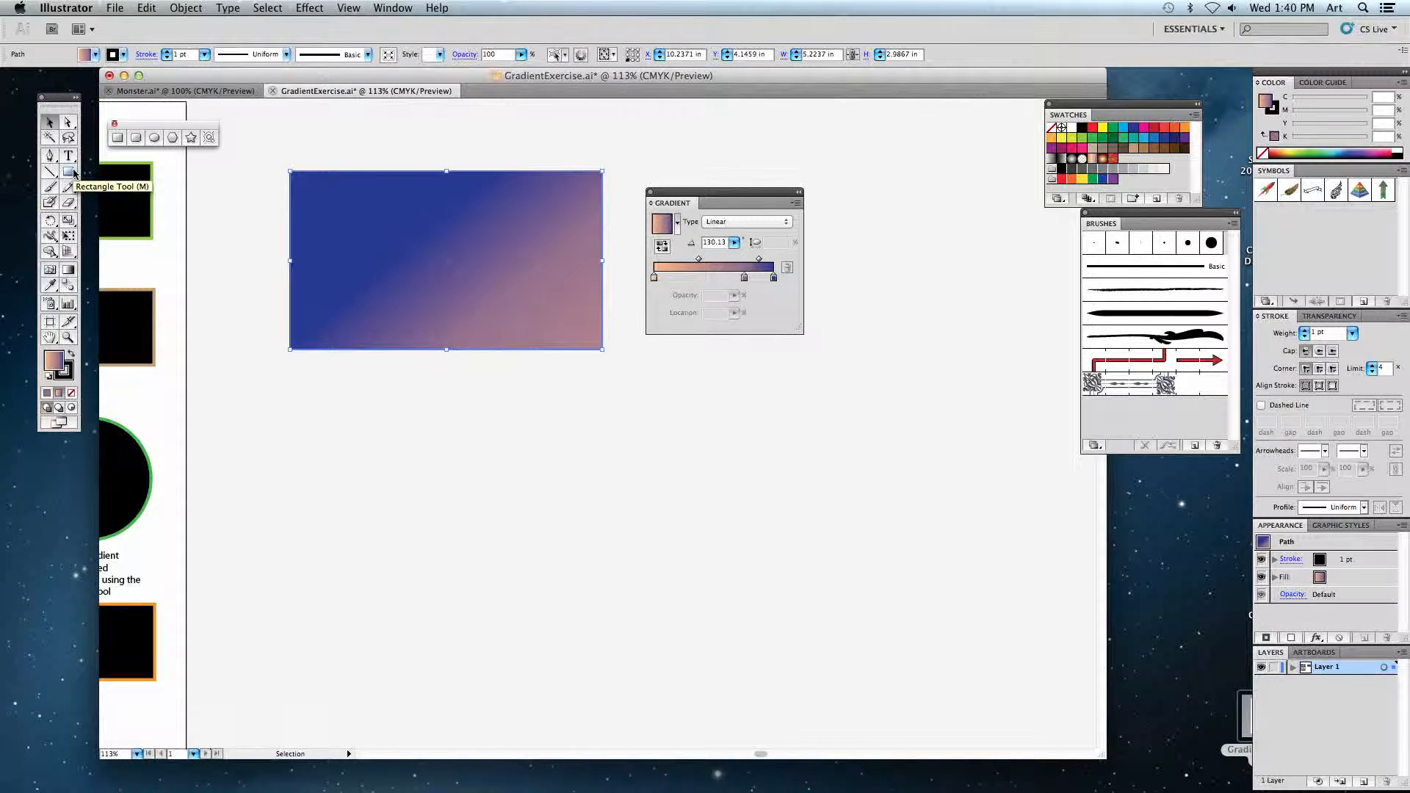
pyautogui.click(69, 373)
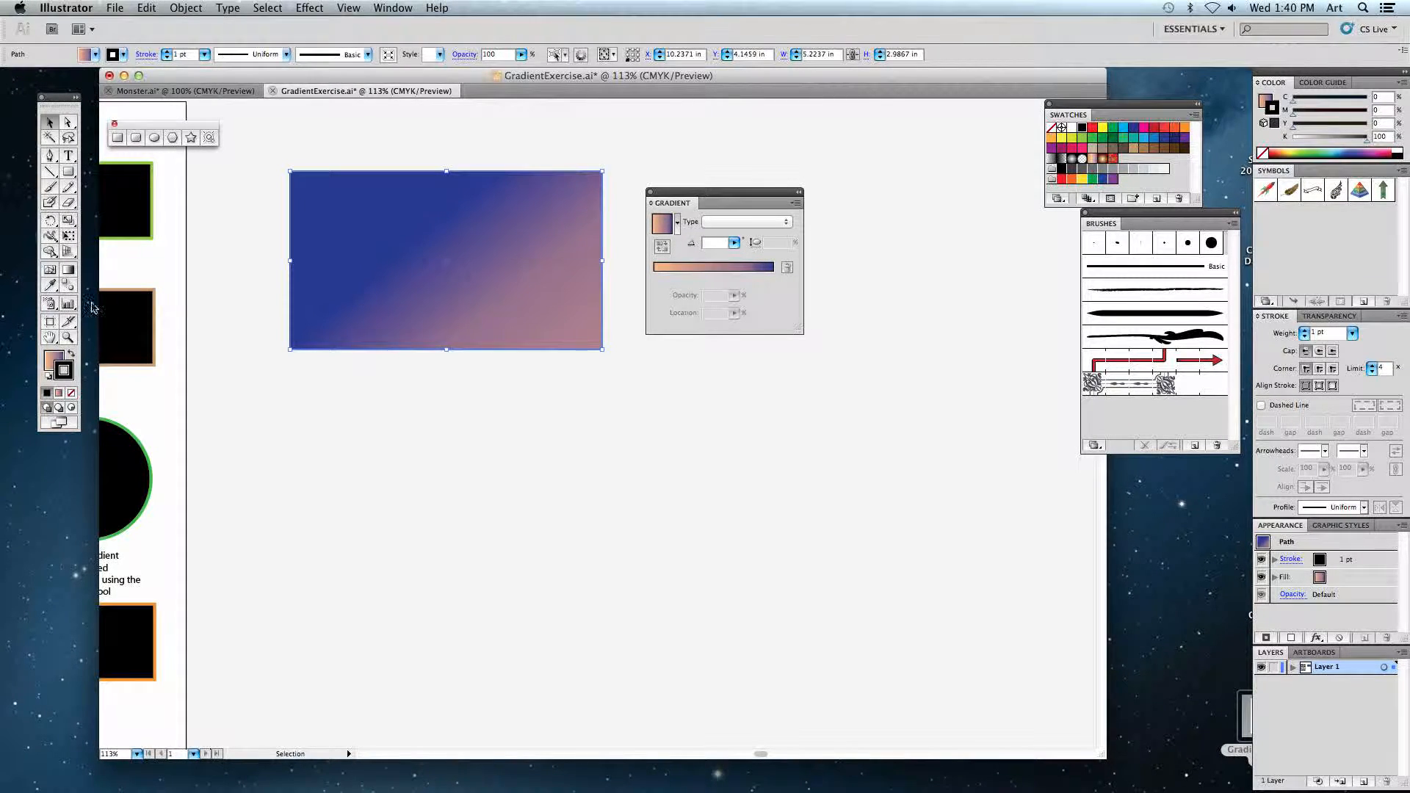
pyautogui.click(190, 56)
pyautogui.click(167, 53)
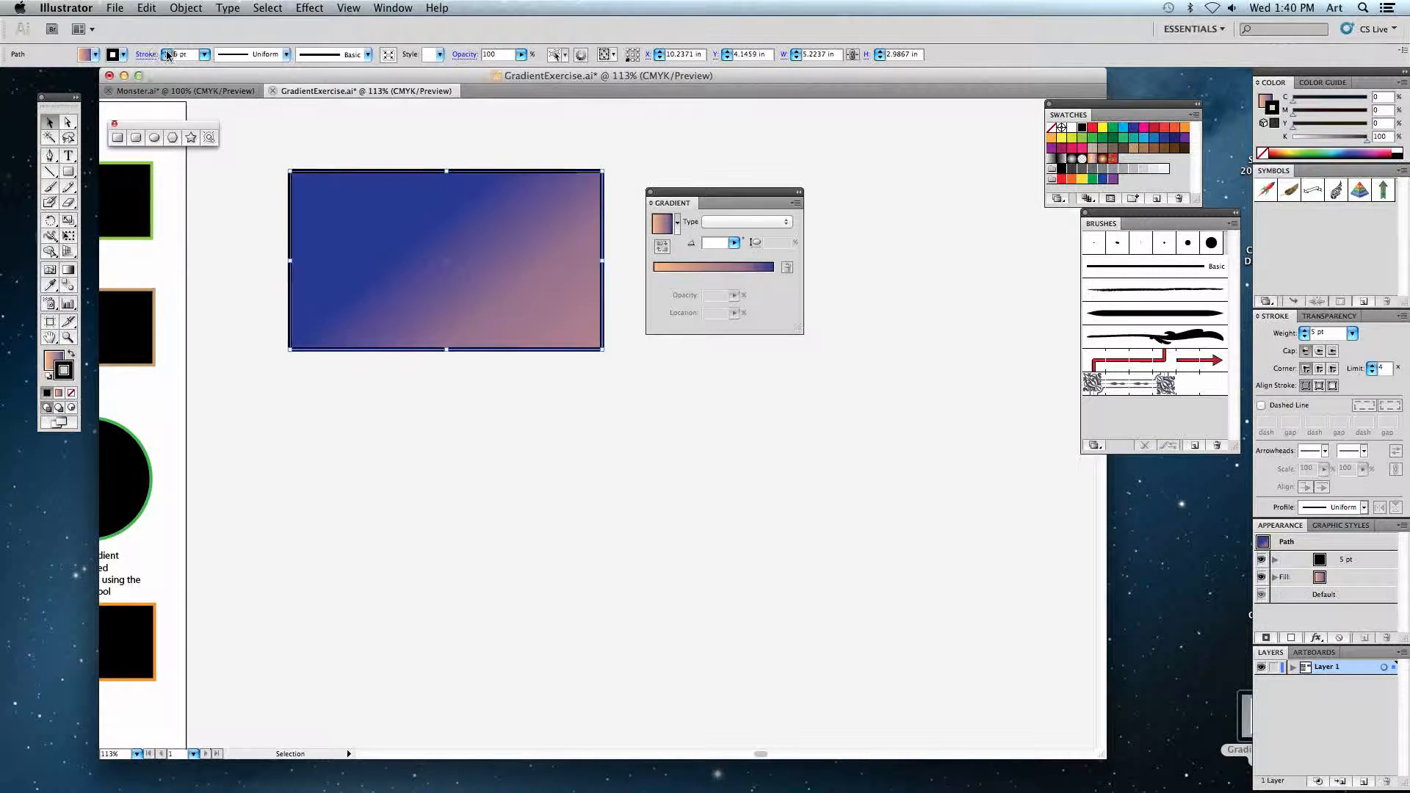
pyautogui.click(167, 53)
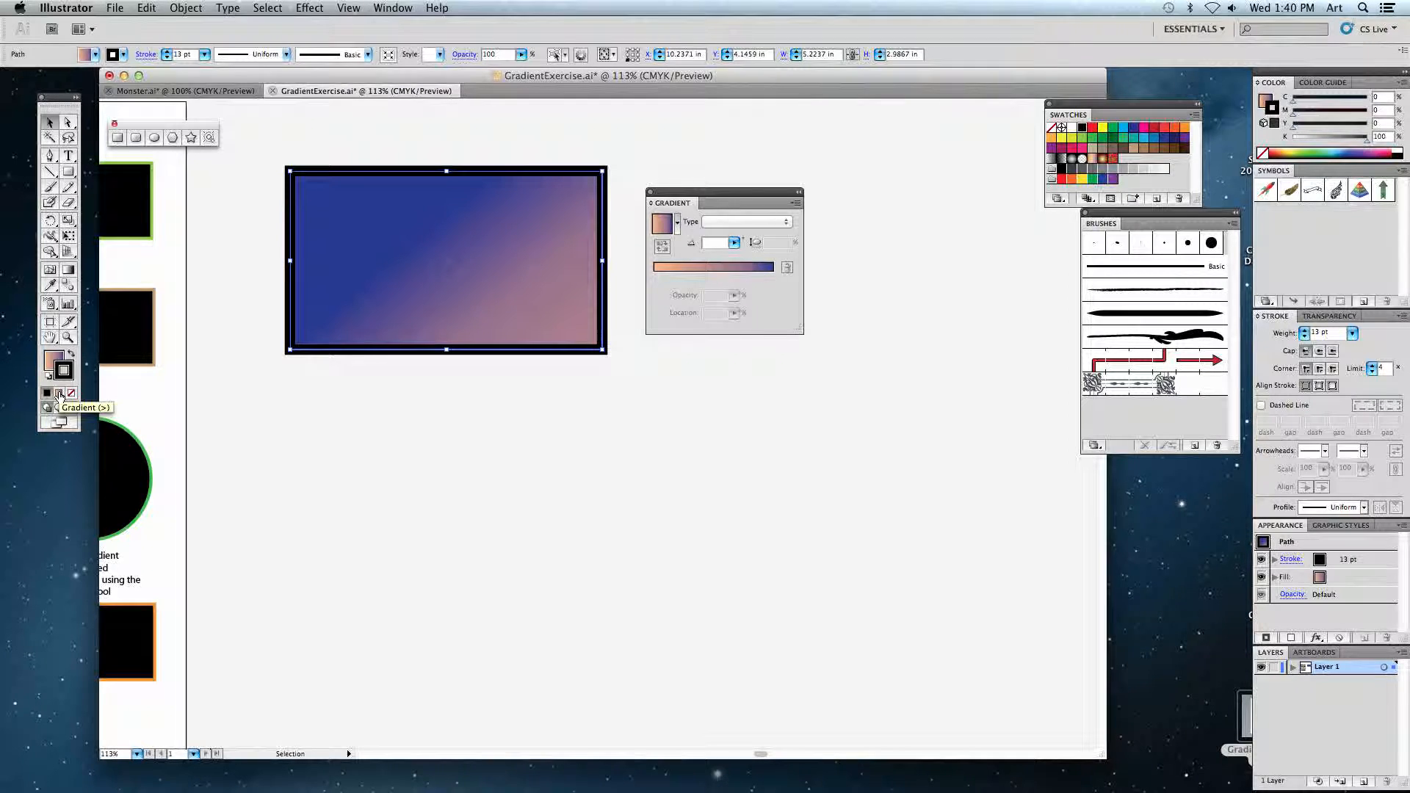
pyautogui.click(59, 395)
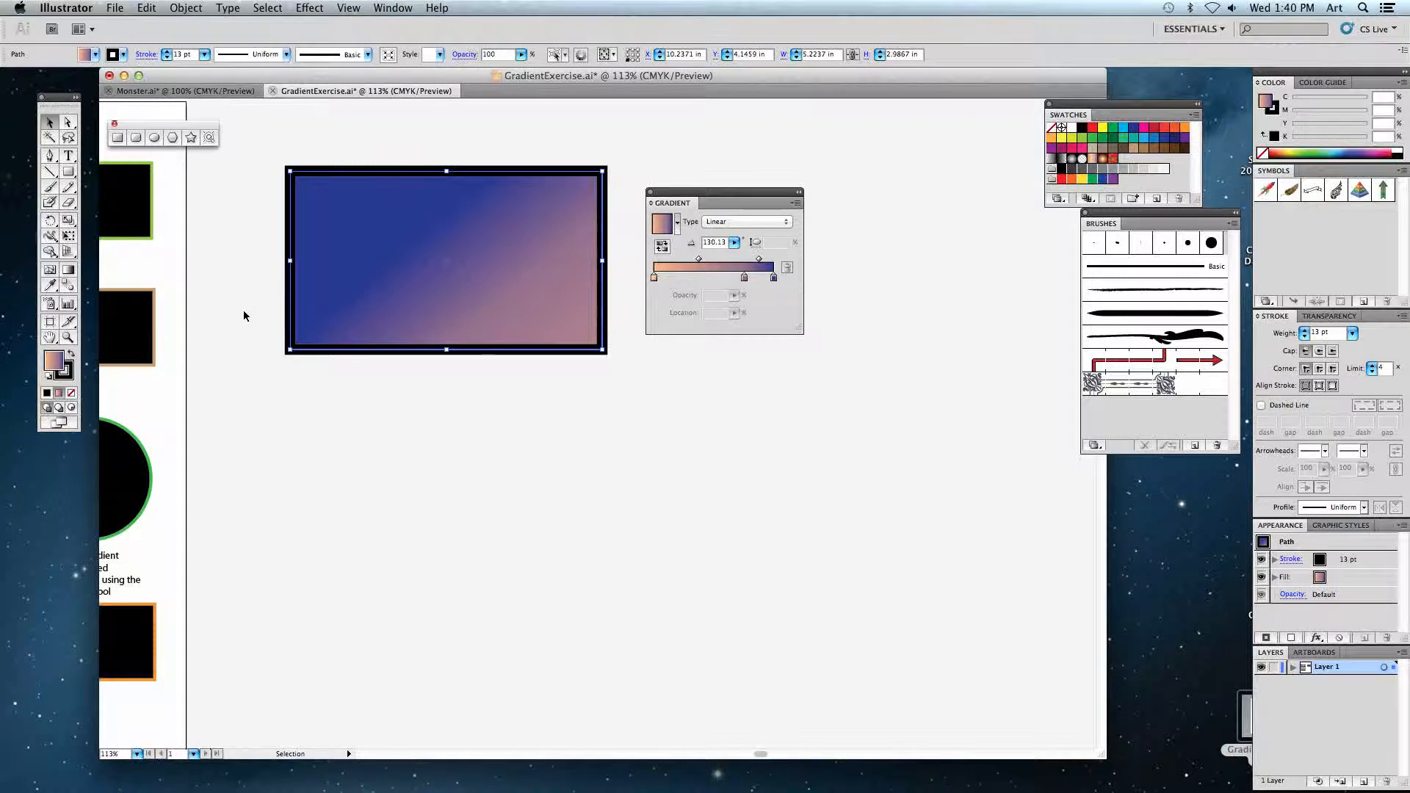
# Draw a circle about 3.09 in in diameter below the practice rectangle and remove its stroke.
pyautogui.click(68, 171)
pyautogui.click(154, 139)
pyautogui.moveTo(469, 429)
pyautogui.mouseDown()
pyautogui.moveTo(570, 548)
pyautogui.moveTo(654, 614)
pyautogui.mouseUp()
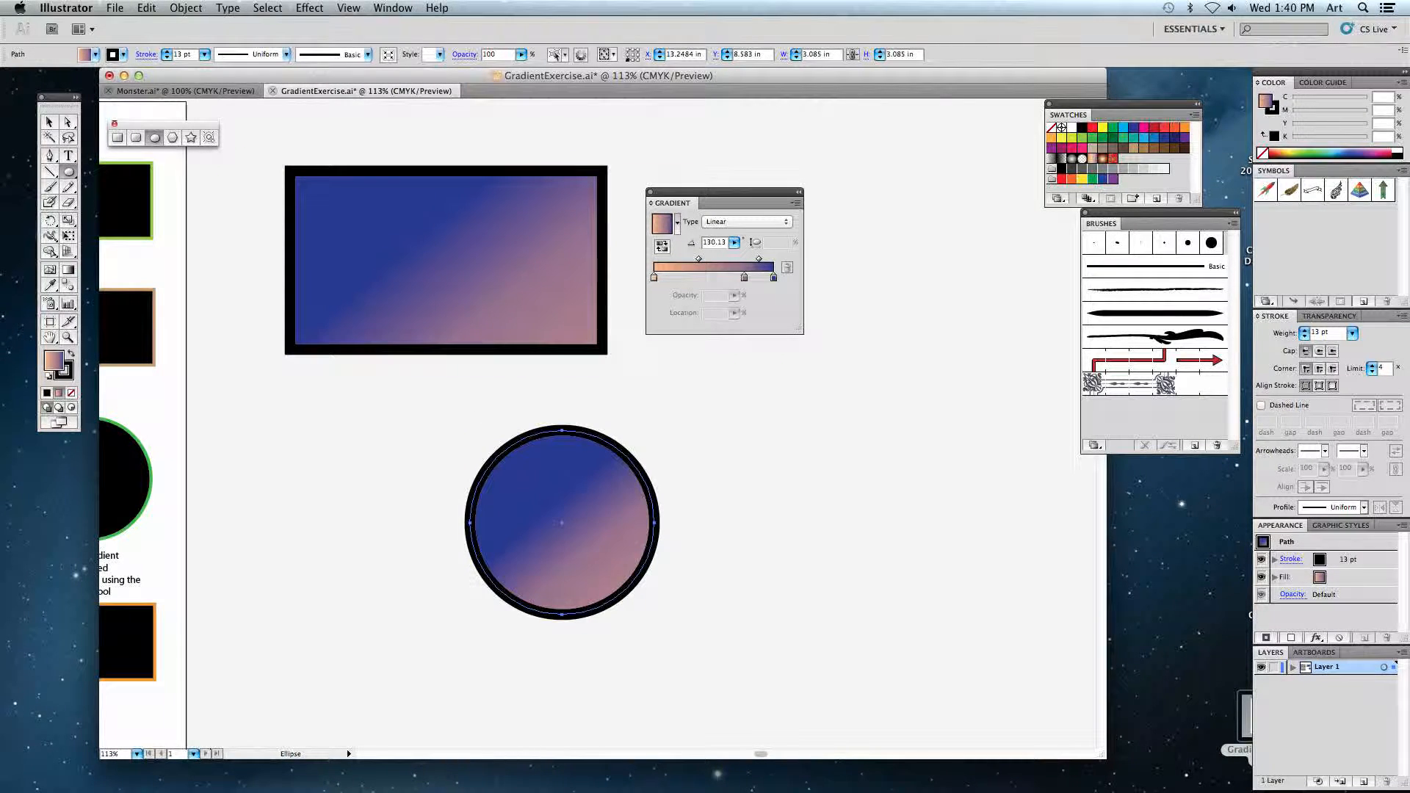
pyautogui.click(64, 371)
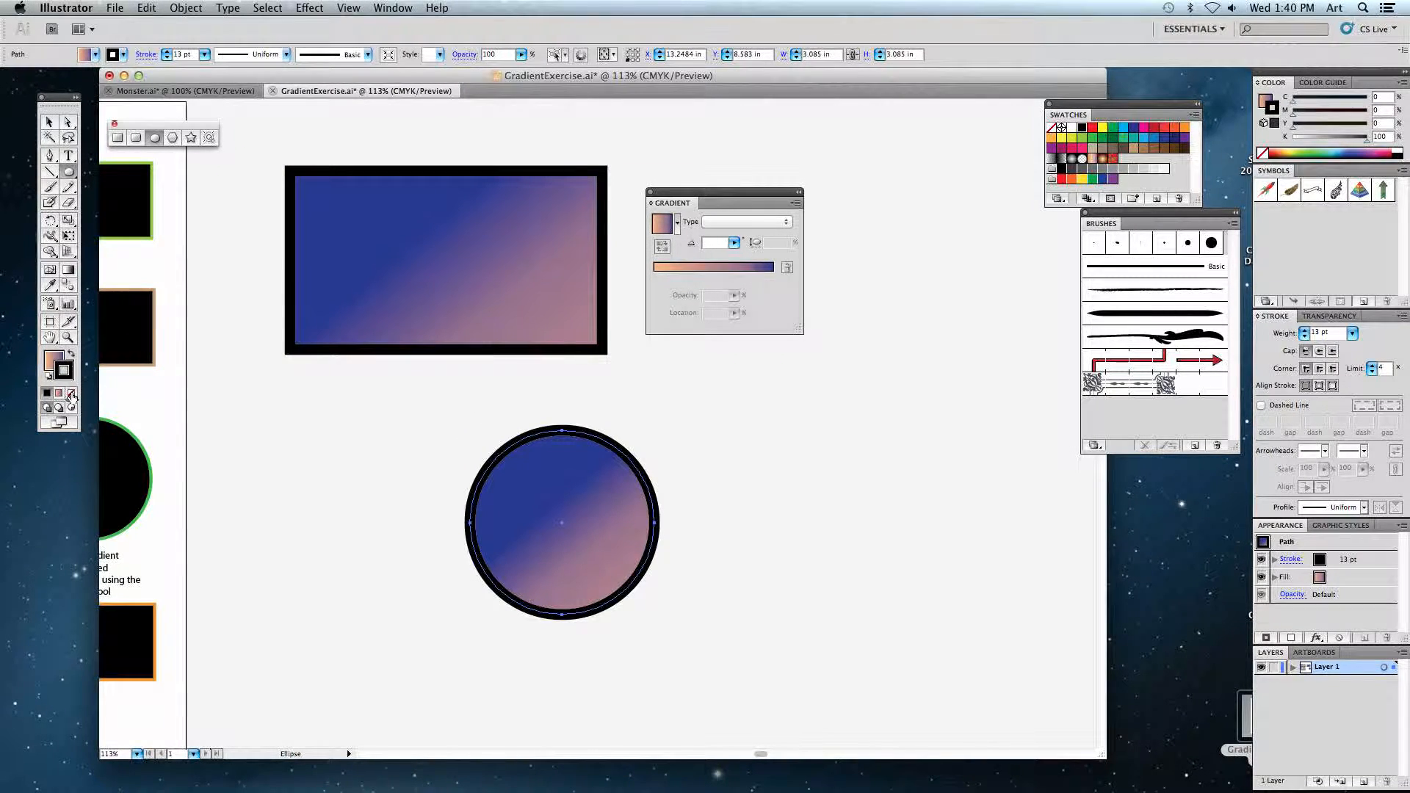
pyautogui.click(71, 393)
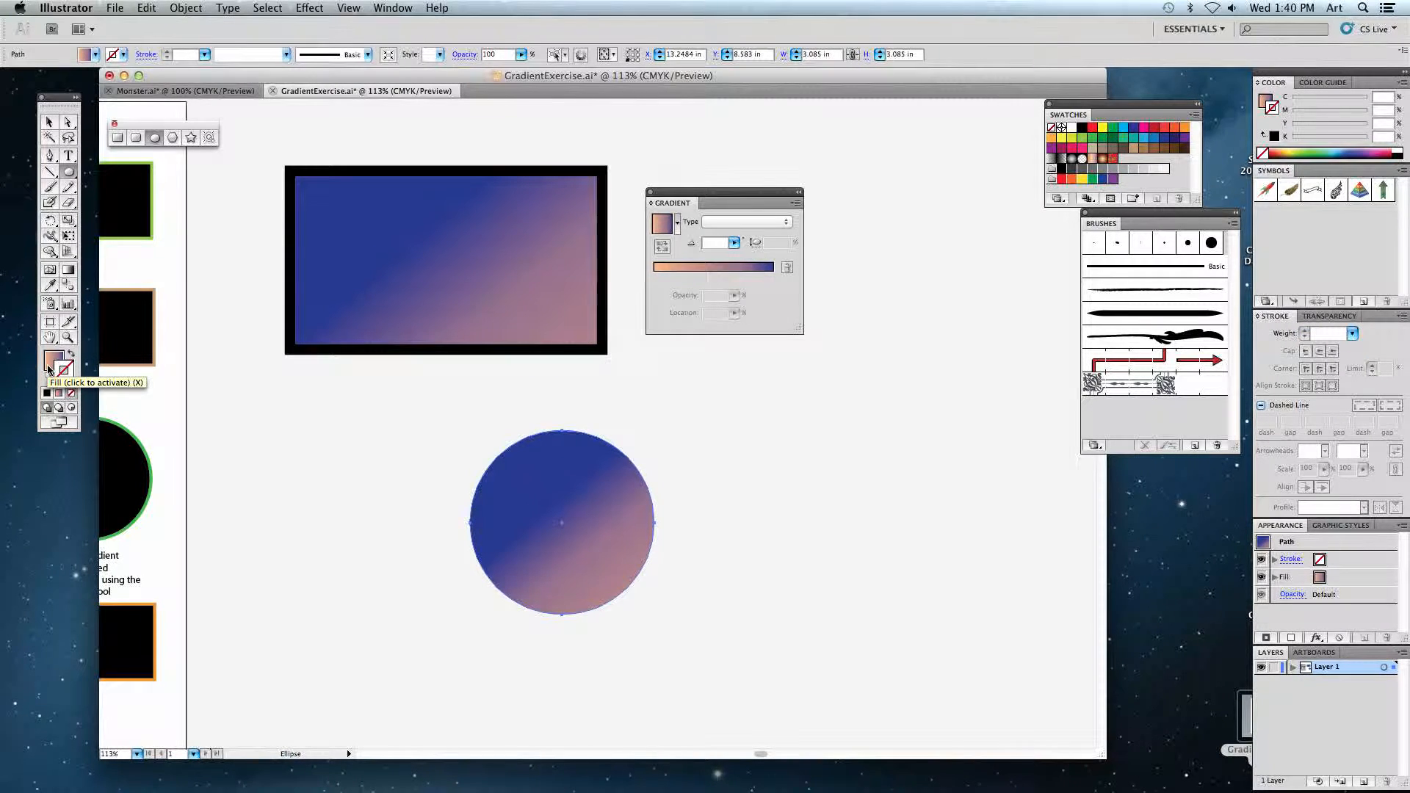
# Change the circle's gradient fill type from linear to radial.
pyautogui.click(48, 369)
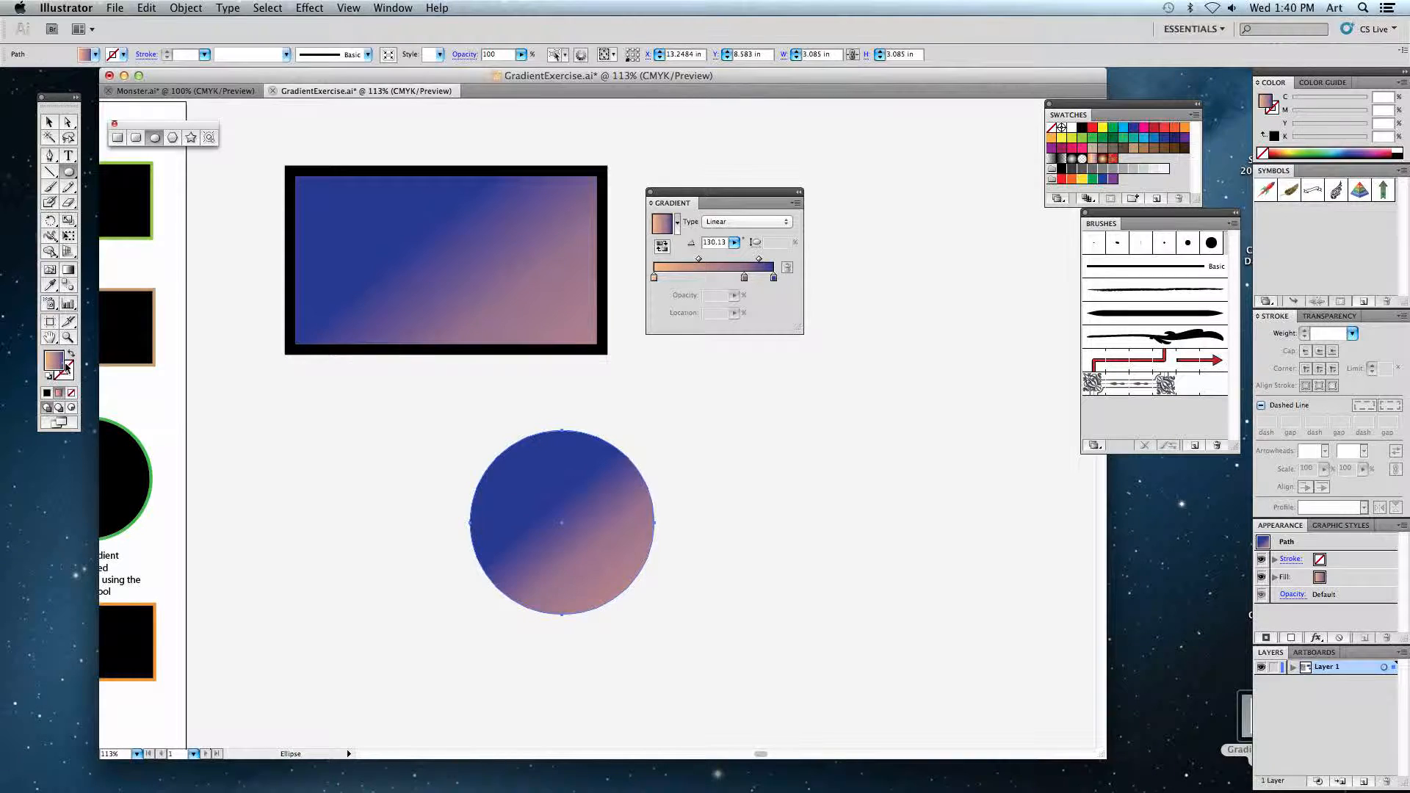
pyautogui.click(746, 222)
pyautogui.click(741, 213)
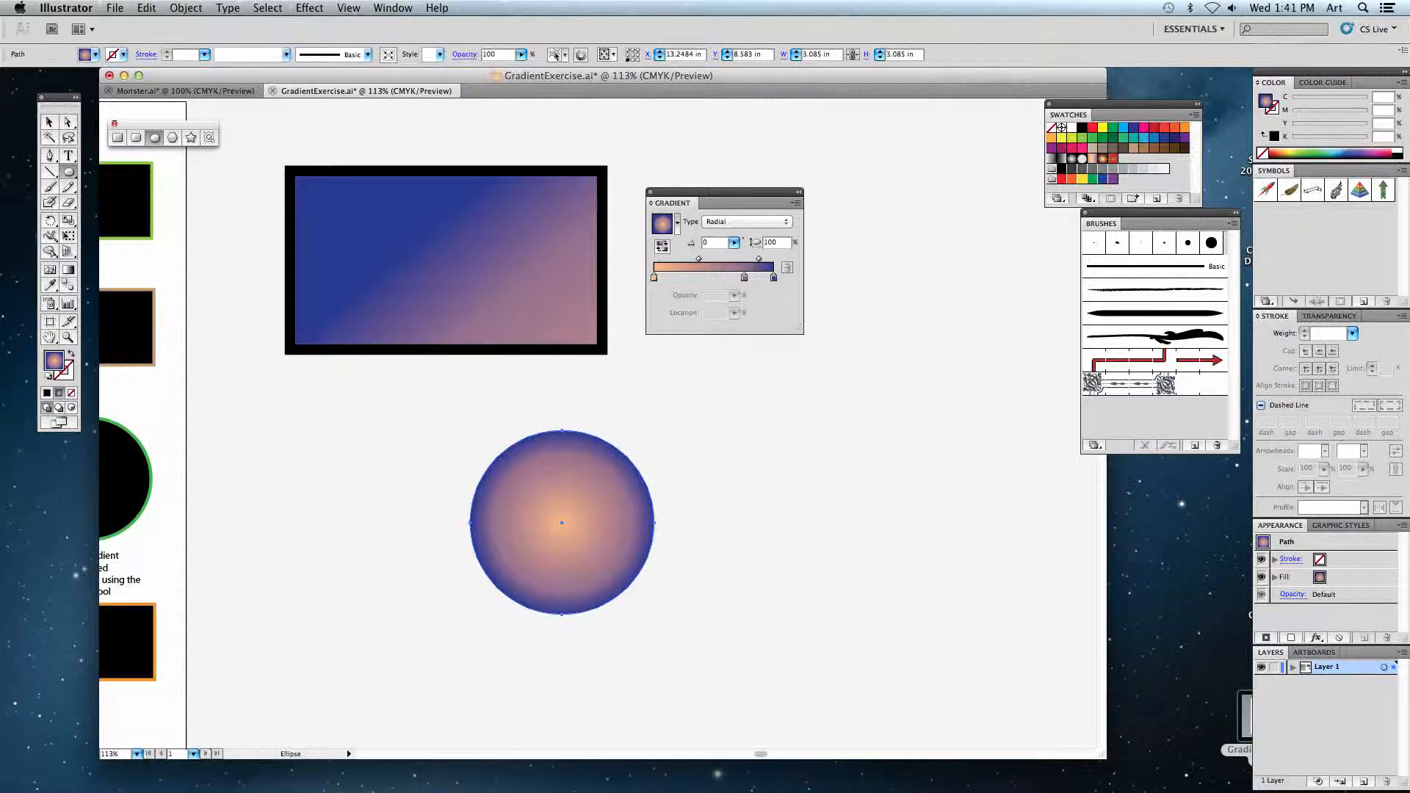
# Redraw the circle's radial gradient with the Gradient tool, from its upper area towards the lower-left edge at about -117°.
pyautogui.click(63, 272)
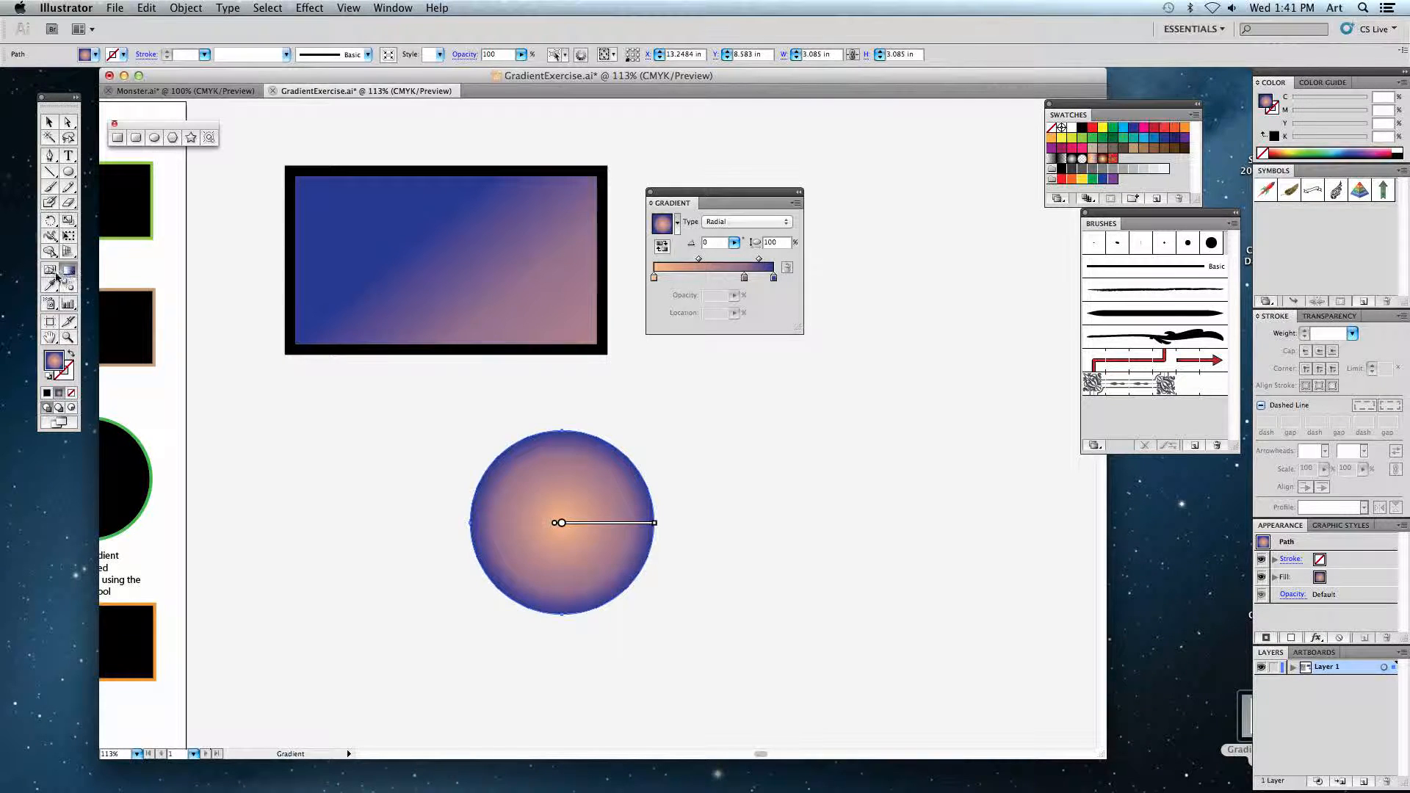
pyautogui.moveTo(605, 465); pyautogui.dragTo(542, 546)
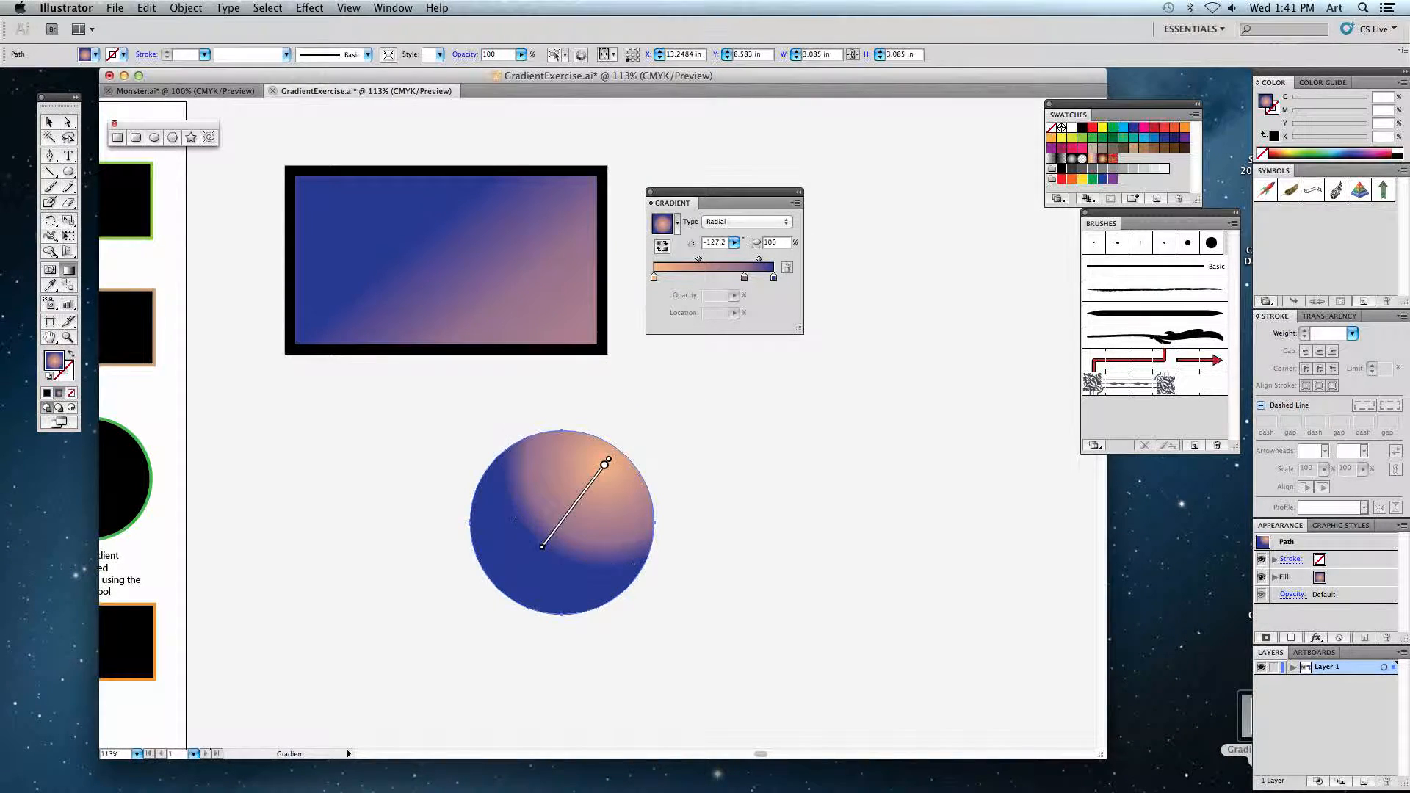
pyautogui.moveTo(571, 474); pyautogui.dragTo(521, 585)
pyautogui.click(370, 517)
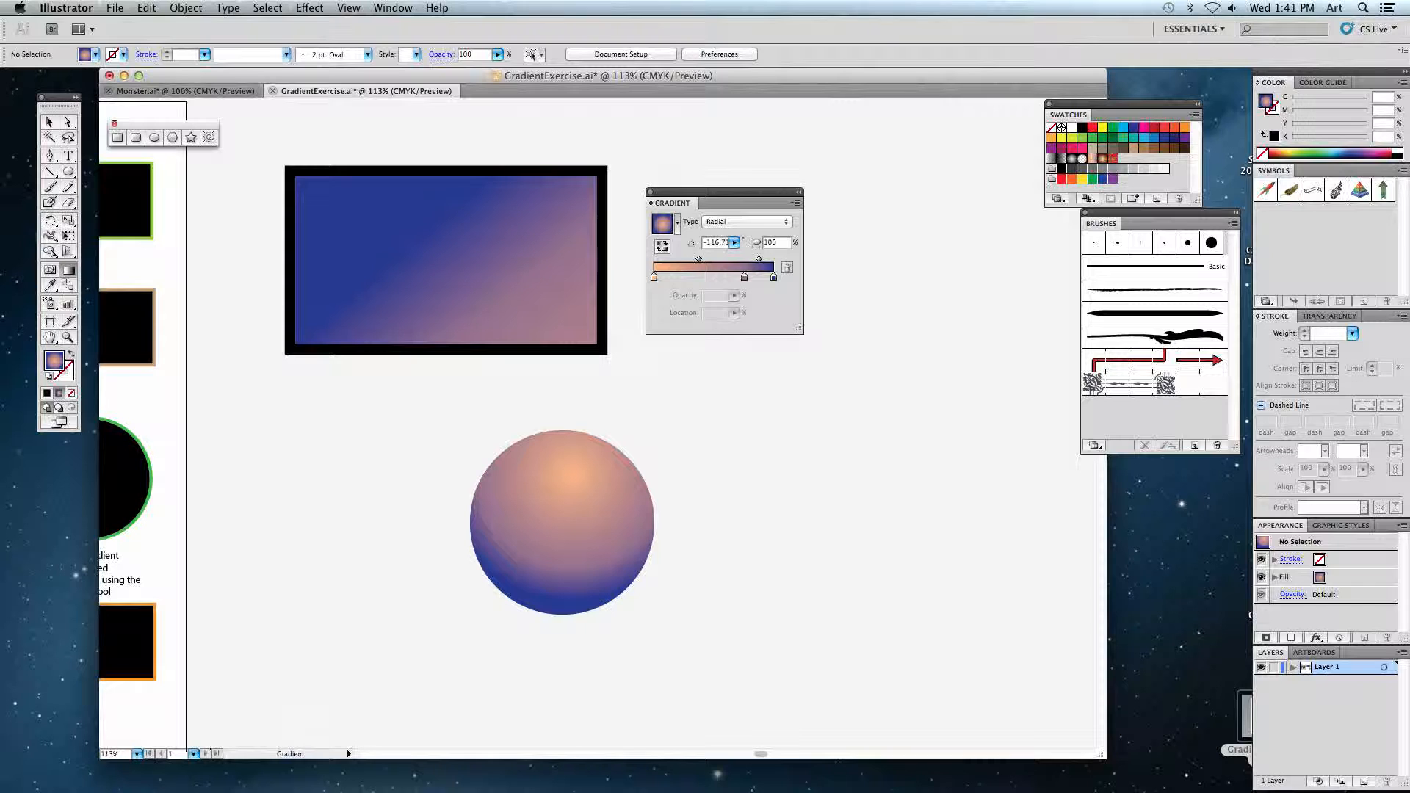
# Shrink the circle's radial gradient slightly, and squash its aspect ratio to about 21.5% before widening it back to about 98%.
pyautogui.click(577, 547)
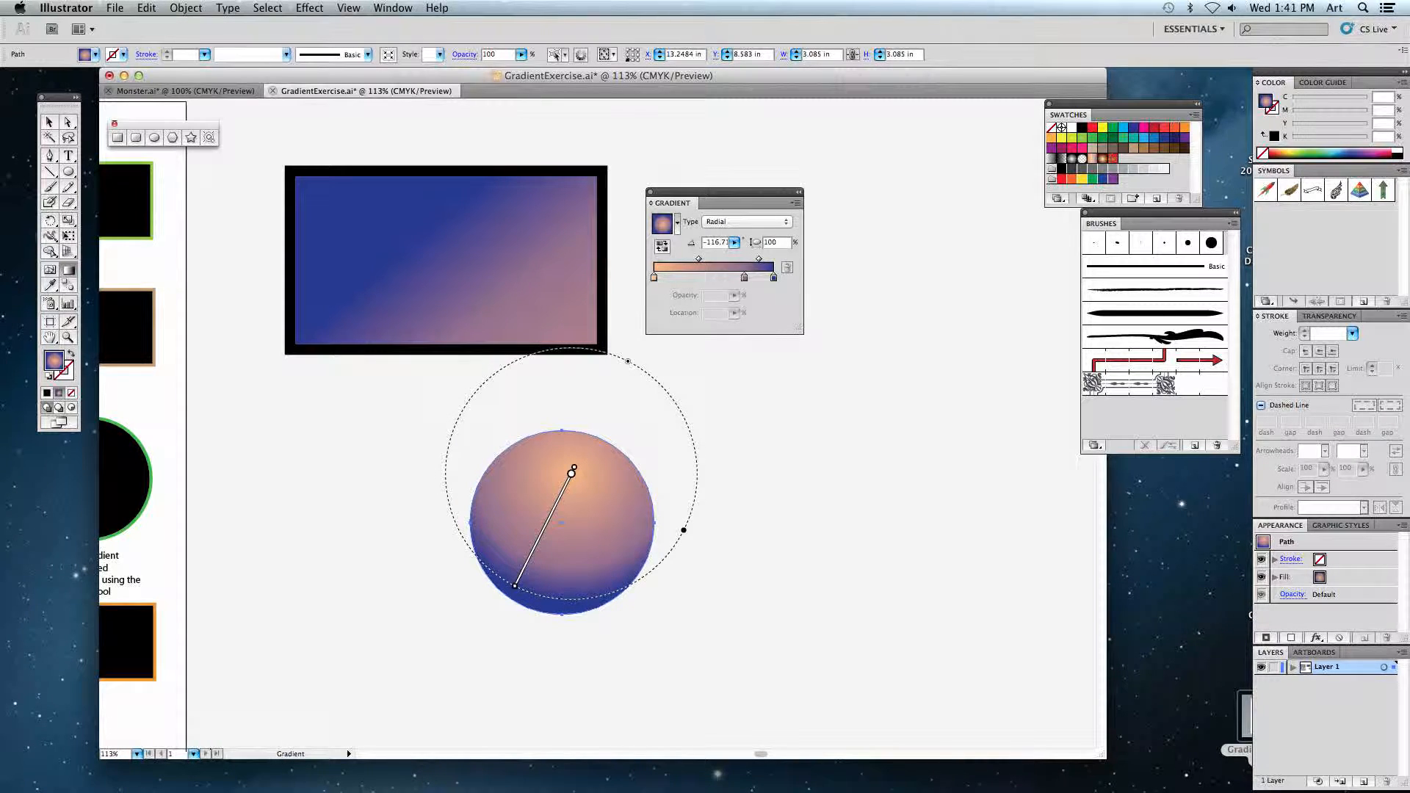
pyautogui.moveTo(628, 365)
pyautogui.mouseDown()
pyautogui.moveTo(592, 421)
pyautogui.moveTo(621, 374)
pyautogui.mouseUp()
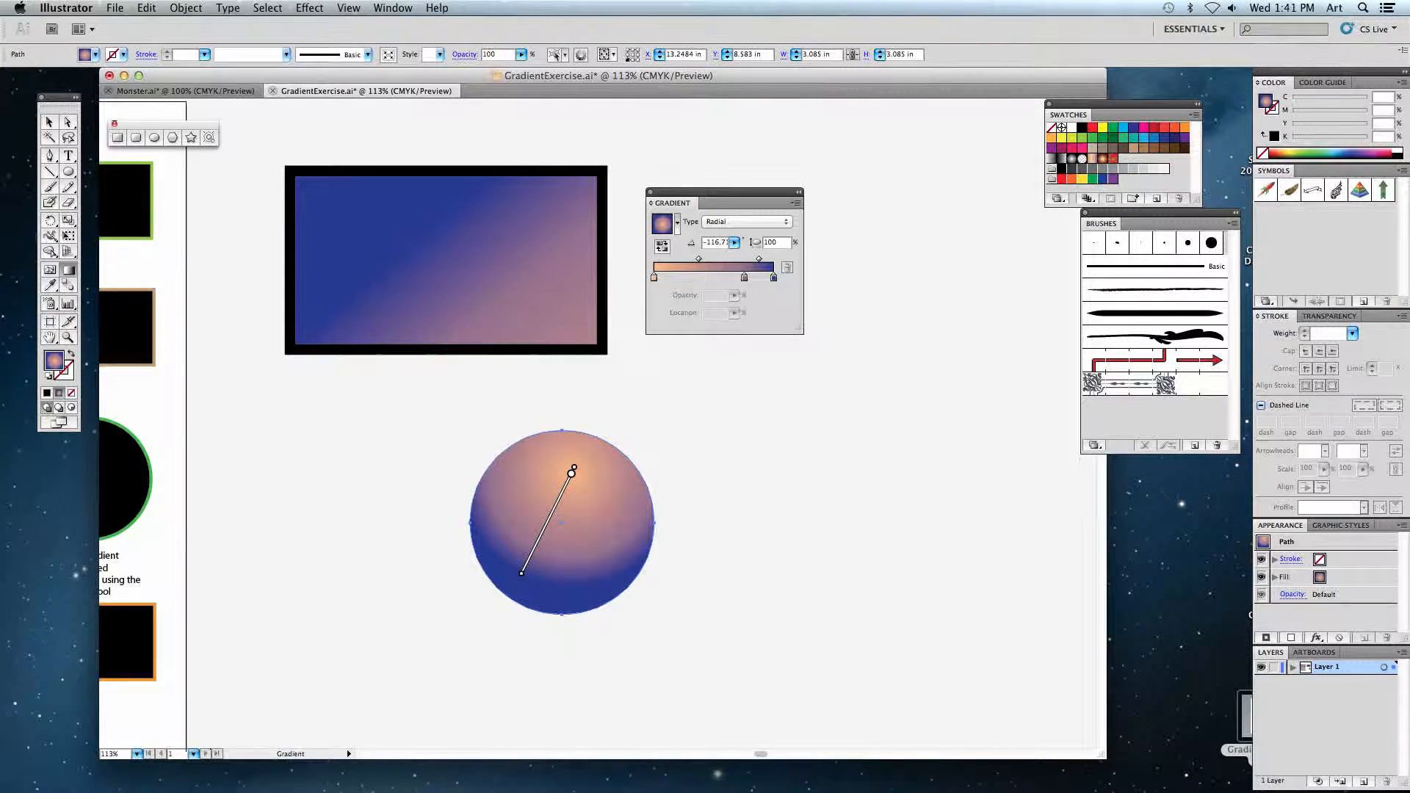
pyautogui.moveTo(671, 525); pyautogui.dragTo(593, 486)
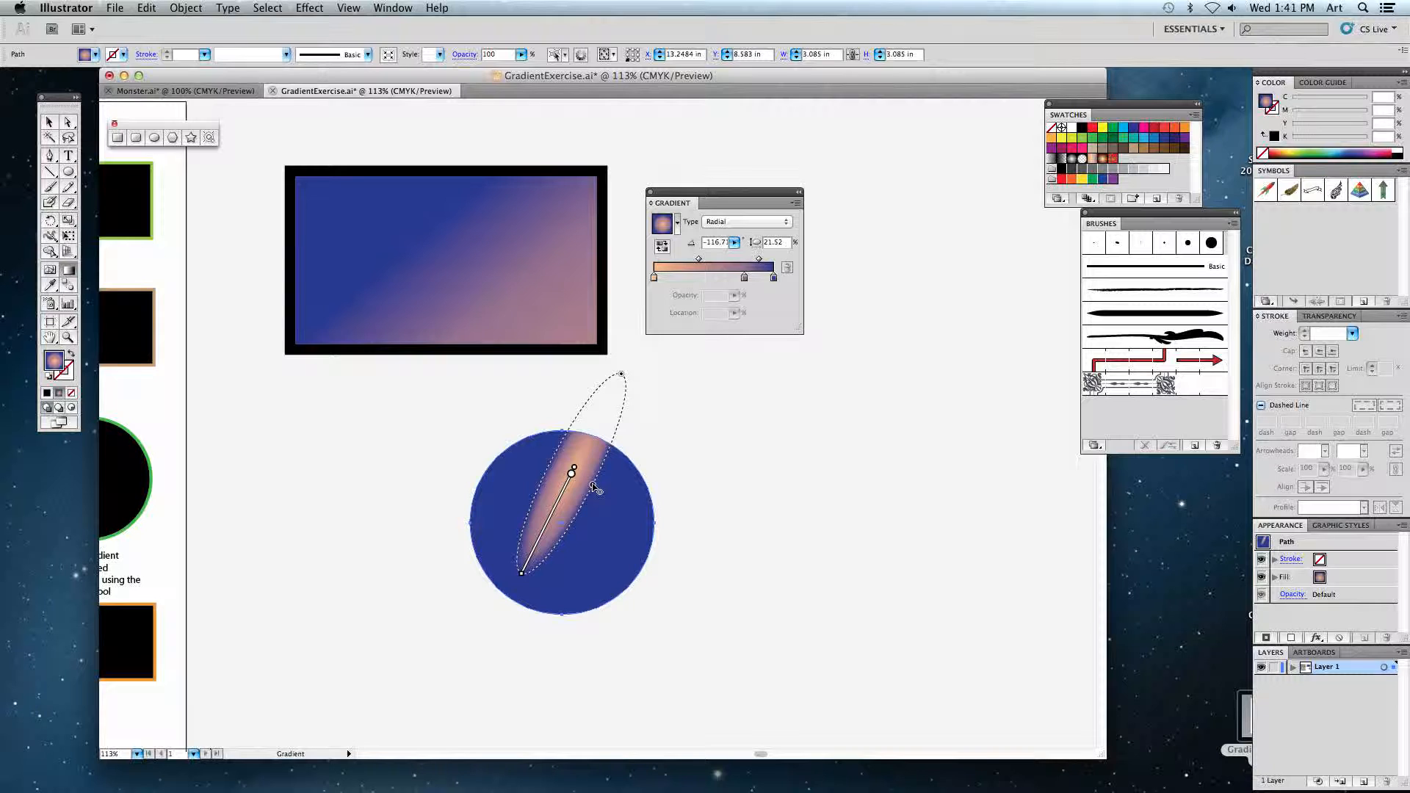
pyautogui.moveTo(594, 487); pyautogui.dragTo(669, 522)
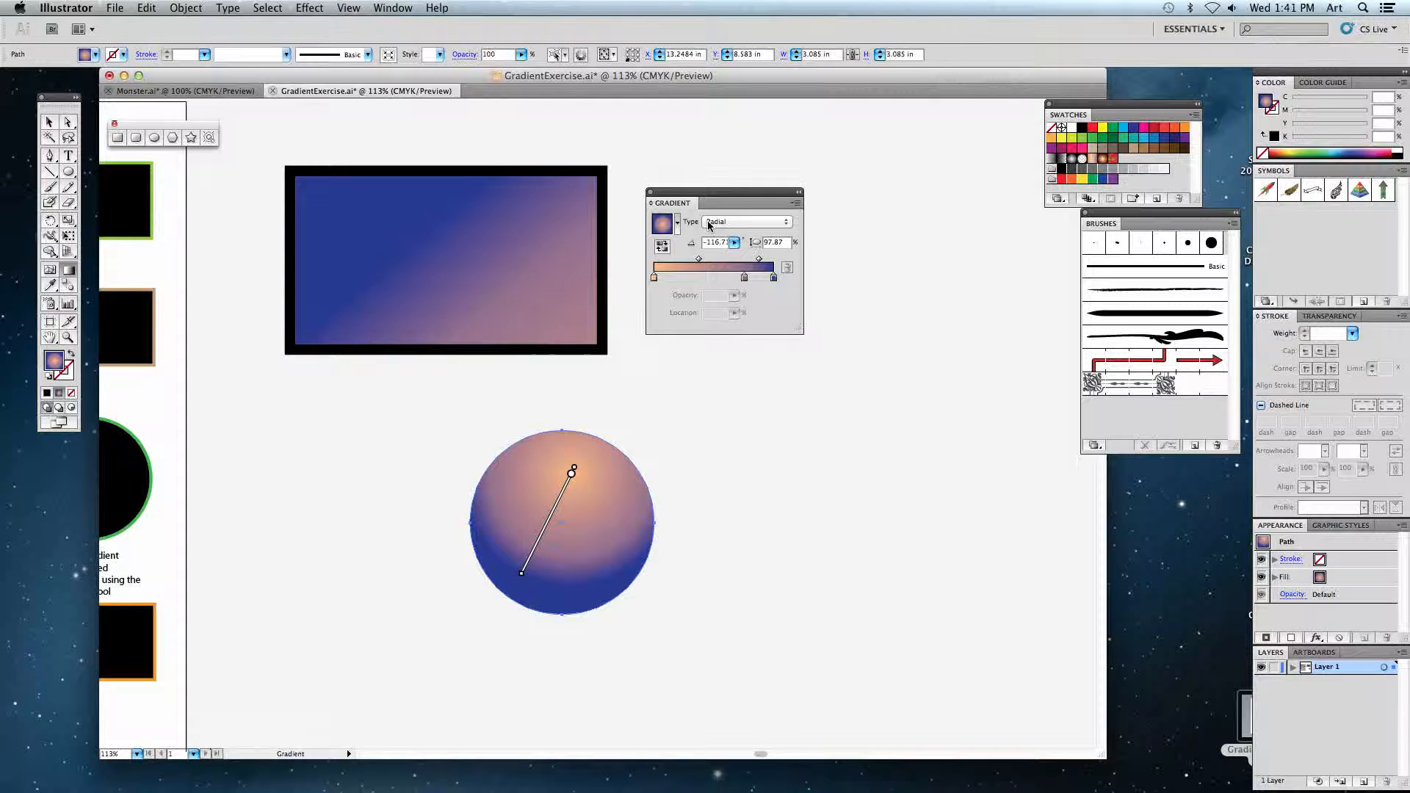
# Examine the Gradient Maker exercise page, its black shapes and the gradient instructions written below them.
pyautogui.press('space')
pyautogui.moveTo(337, 305)
pyautogui.mouseDown()
pyautogui.moveTo(485, 324)
pyautogui.moveTo(888, 325)
pyautogui.mouseUp()
pyautogui.moveTo(707, 194); pyautogui.dragTo(858, 222)
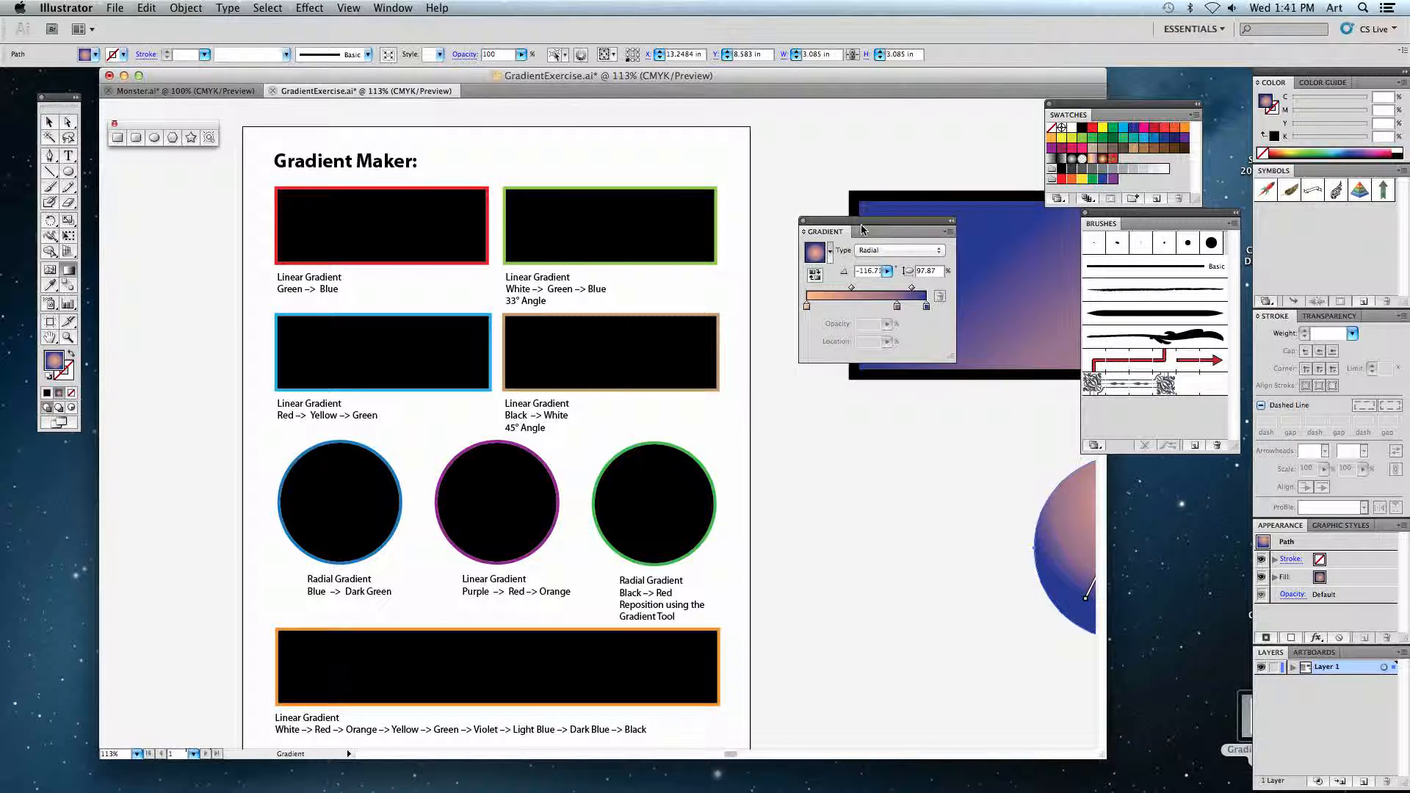
pyautogui.click(49, 122)
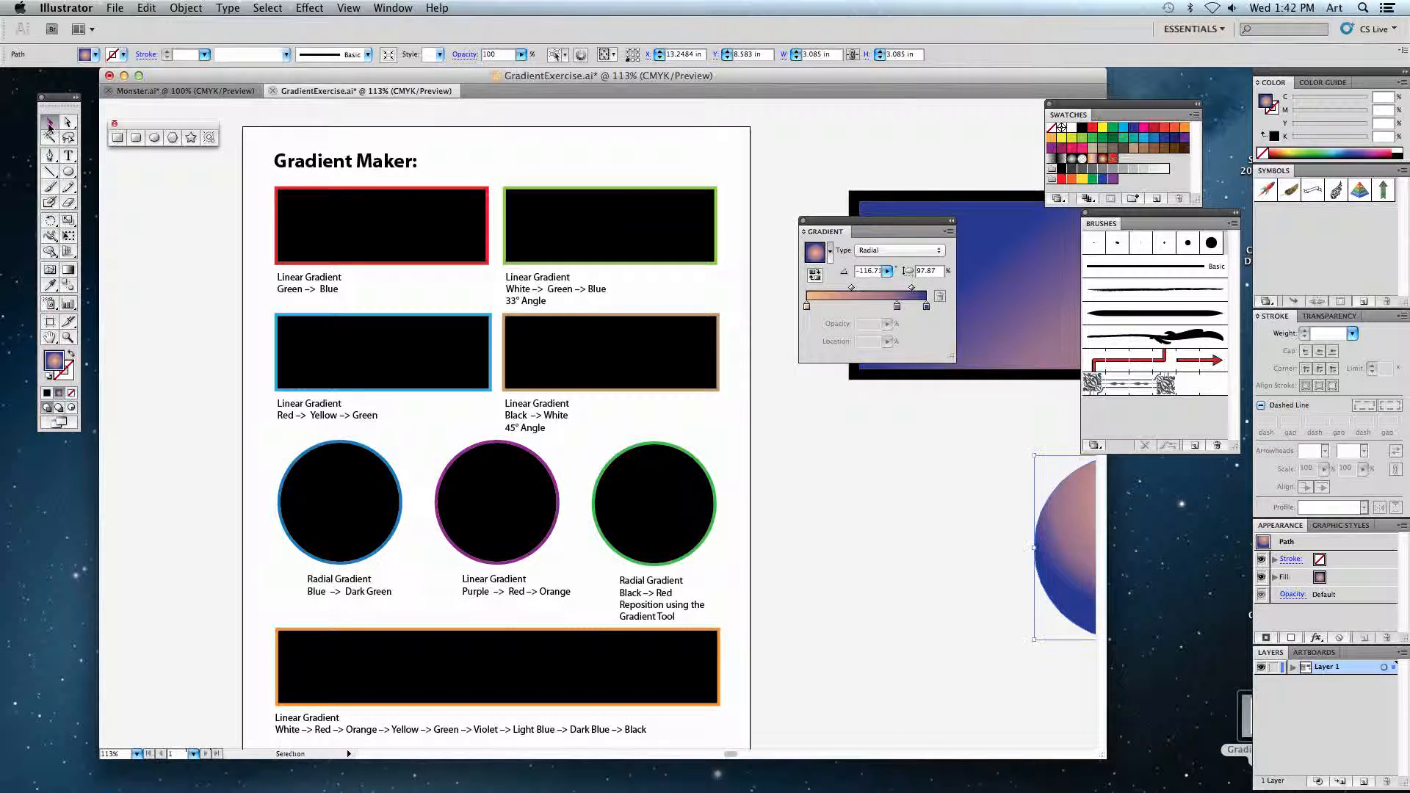
pyautogui.scroll(-3, 487, 440)
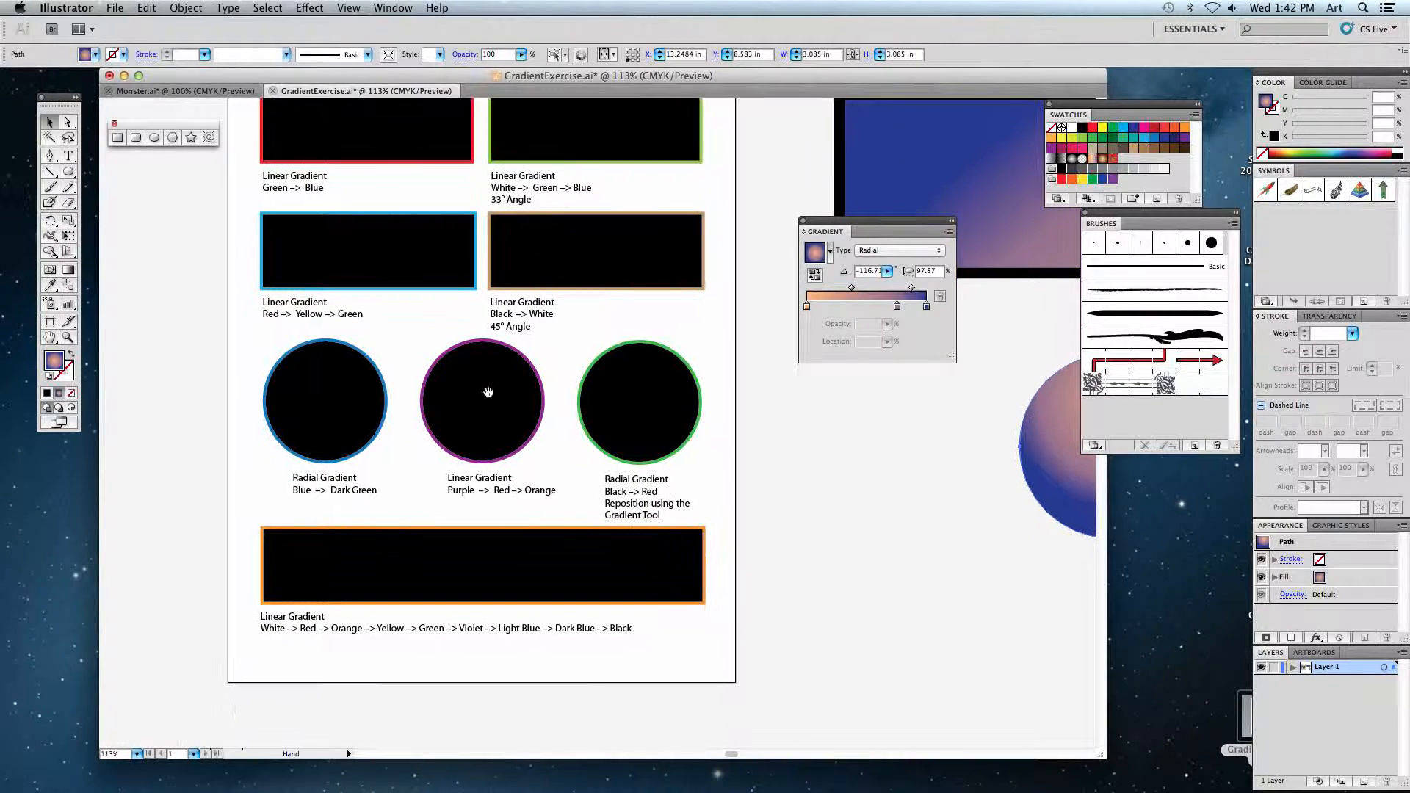
pyautogui.press('space')
pyautogui.moveTo(352, 353); pyautogui.dragTo(372, 467)
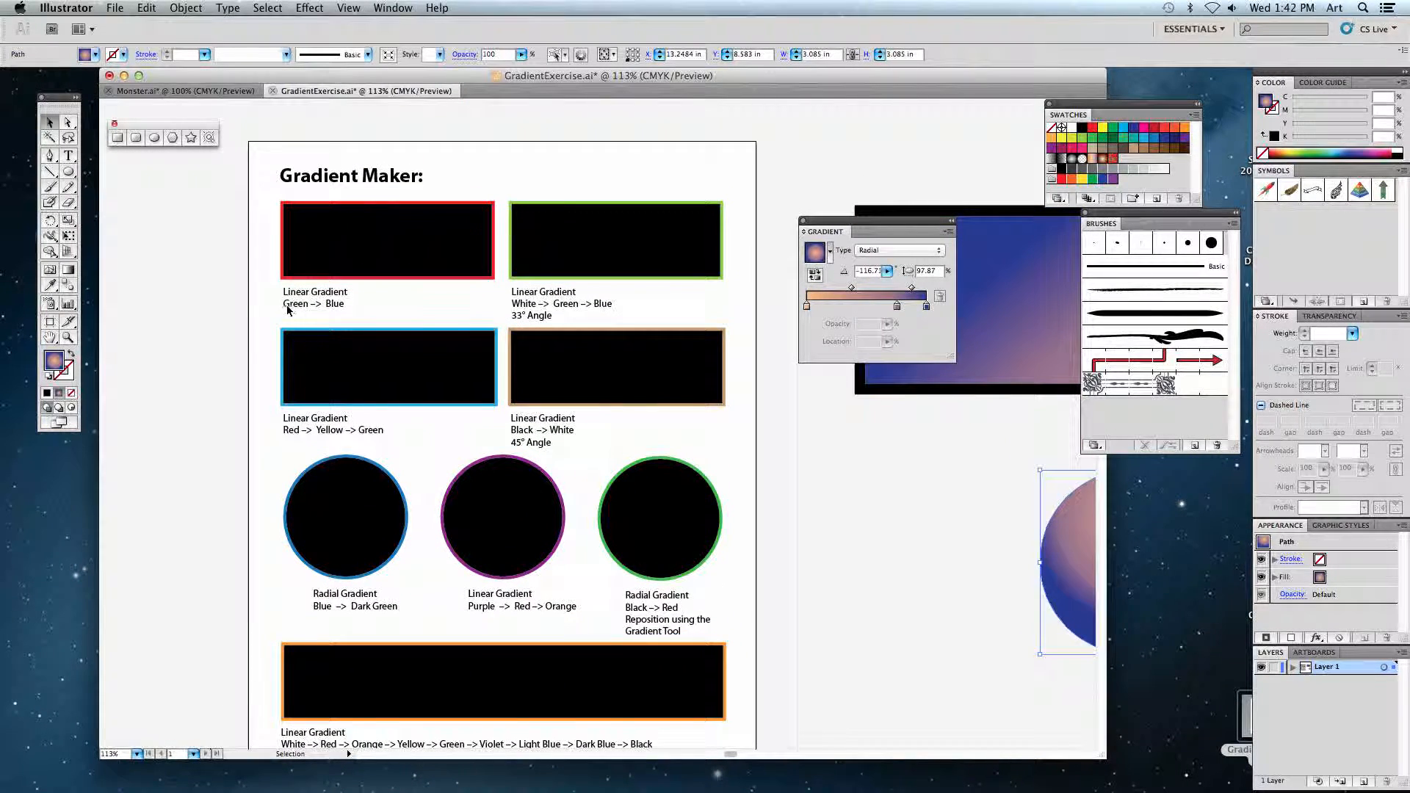
pyautogui.click(248, 307)
pyautogui.press('super+equal')
pyautogui.press('space')
pyautogui.moveTo(250, 307); pyautogui.dragTo(446, 439)
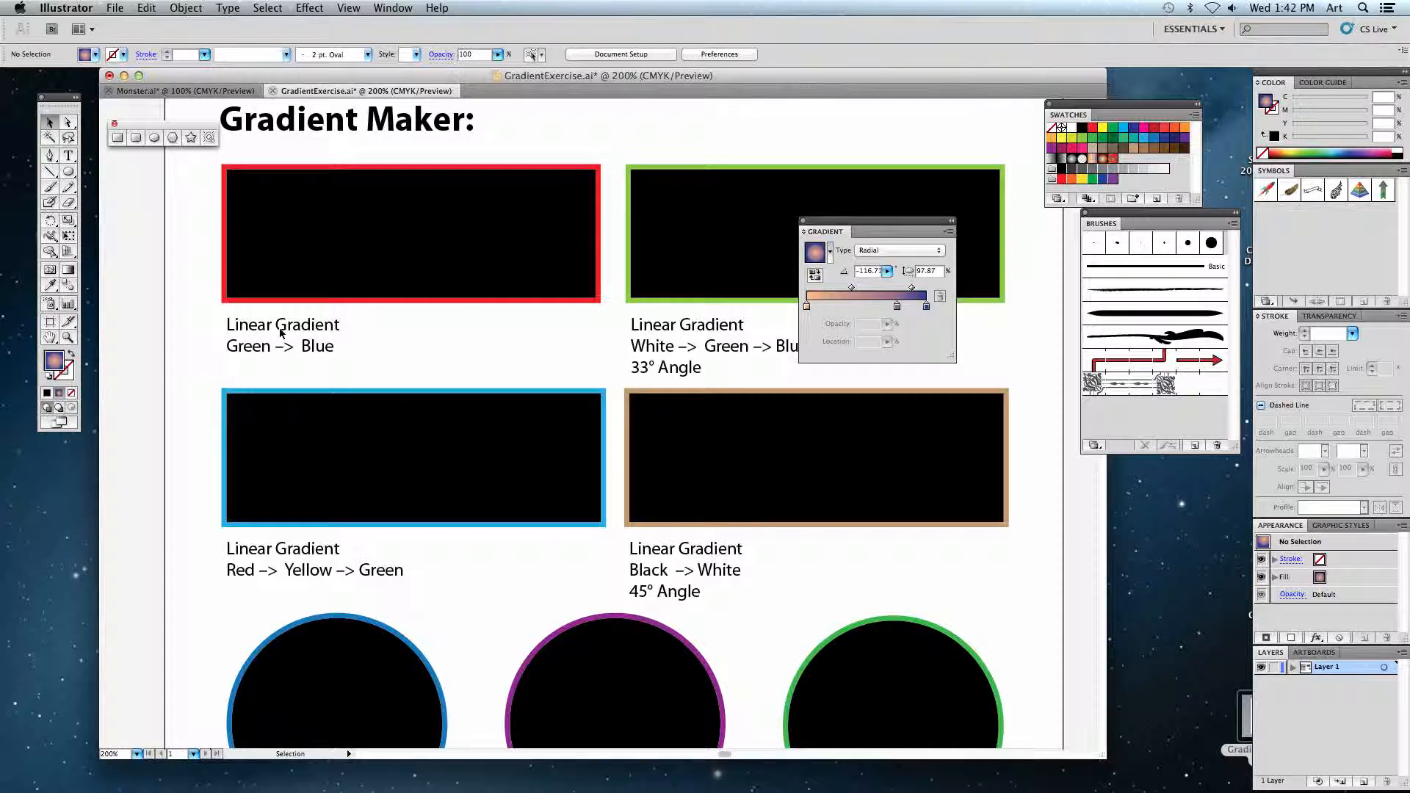
# Apply a linear gradient fill to the red-outlined rectangle and remove the gradient's middle stop.
pyautogui.click(275, 263)
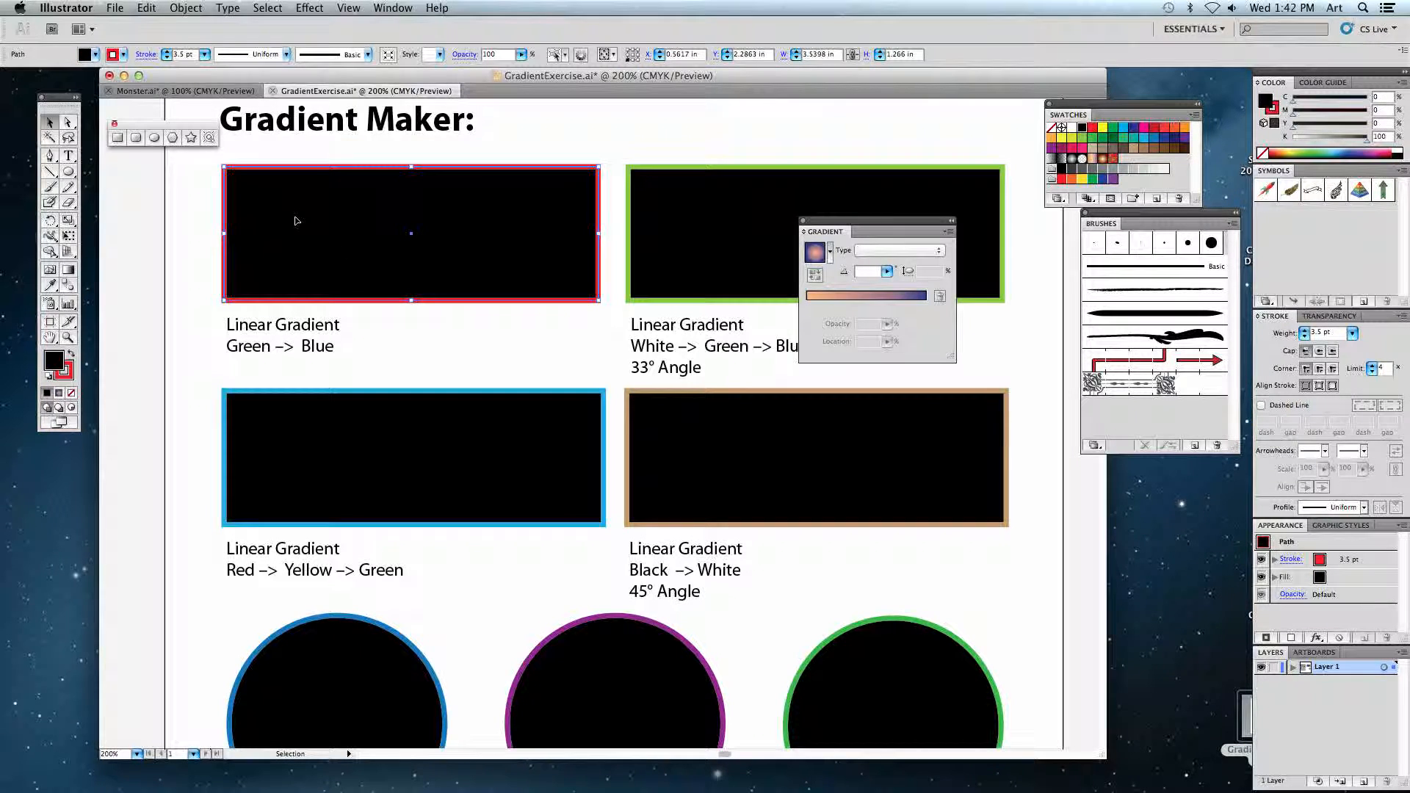
pyautogui.click(59, 397)
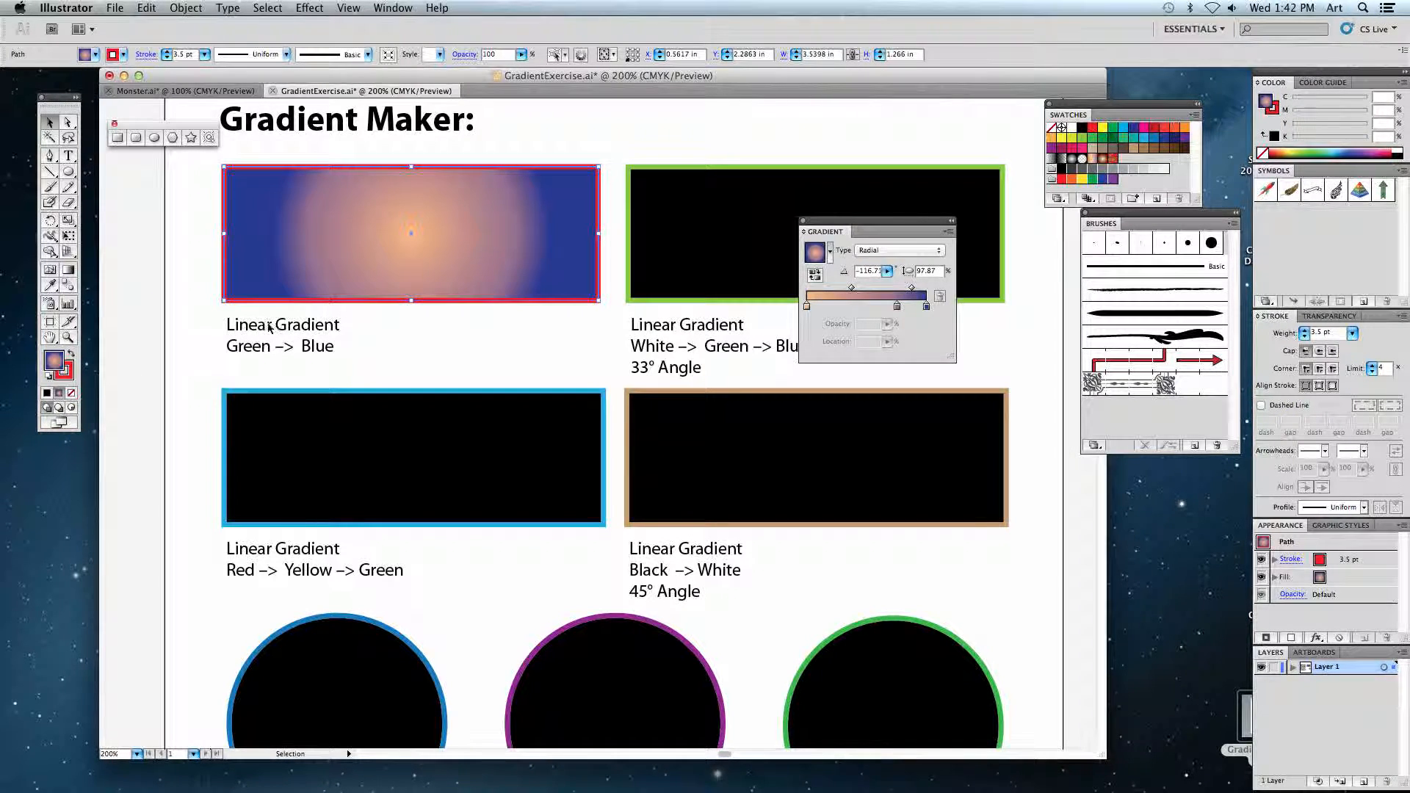
pyautogui.click(875, 250)
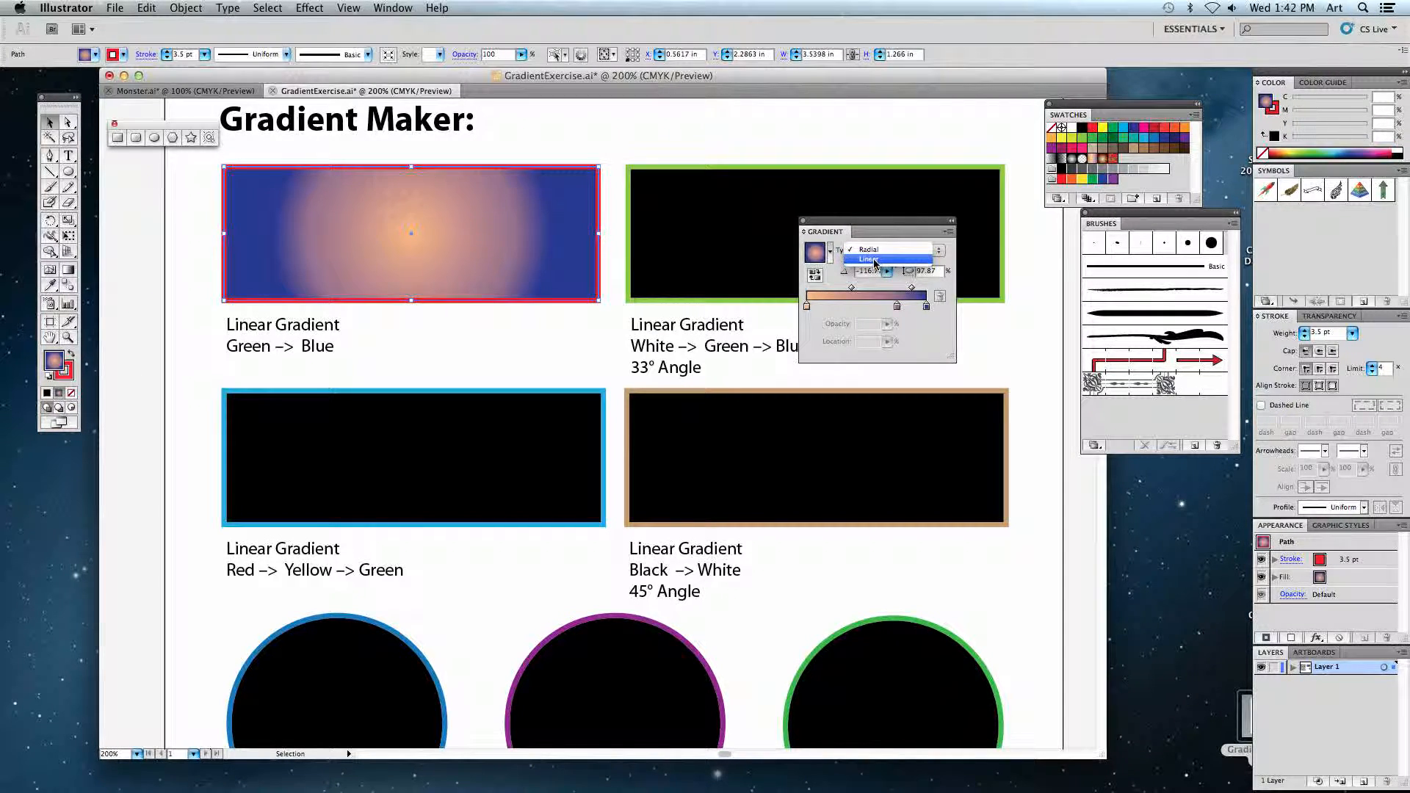
pyautogui.click(870, 260)
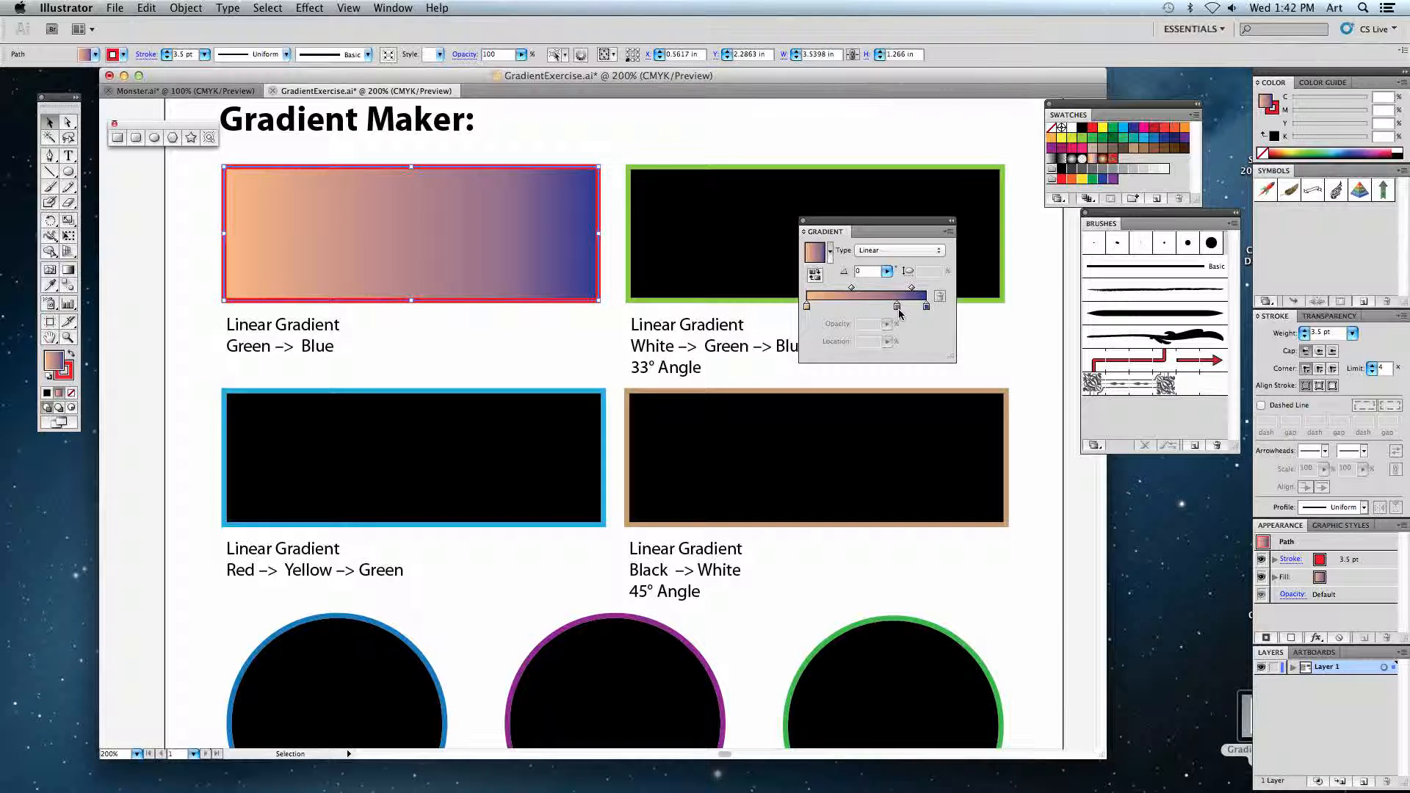
pyautogui.moveTo(896, 307); pyautogui.dragTo(834, 321)
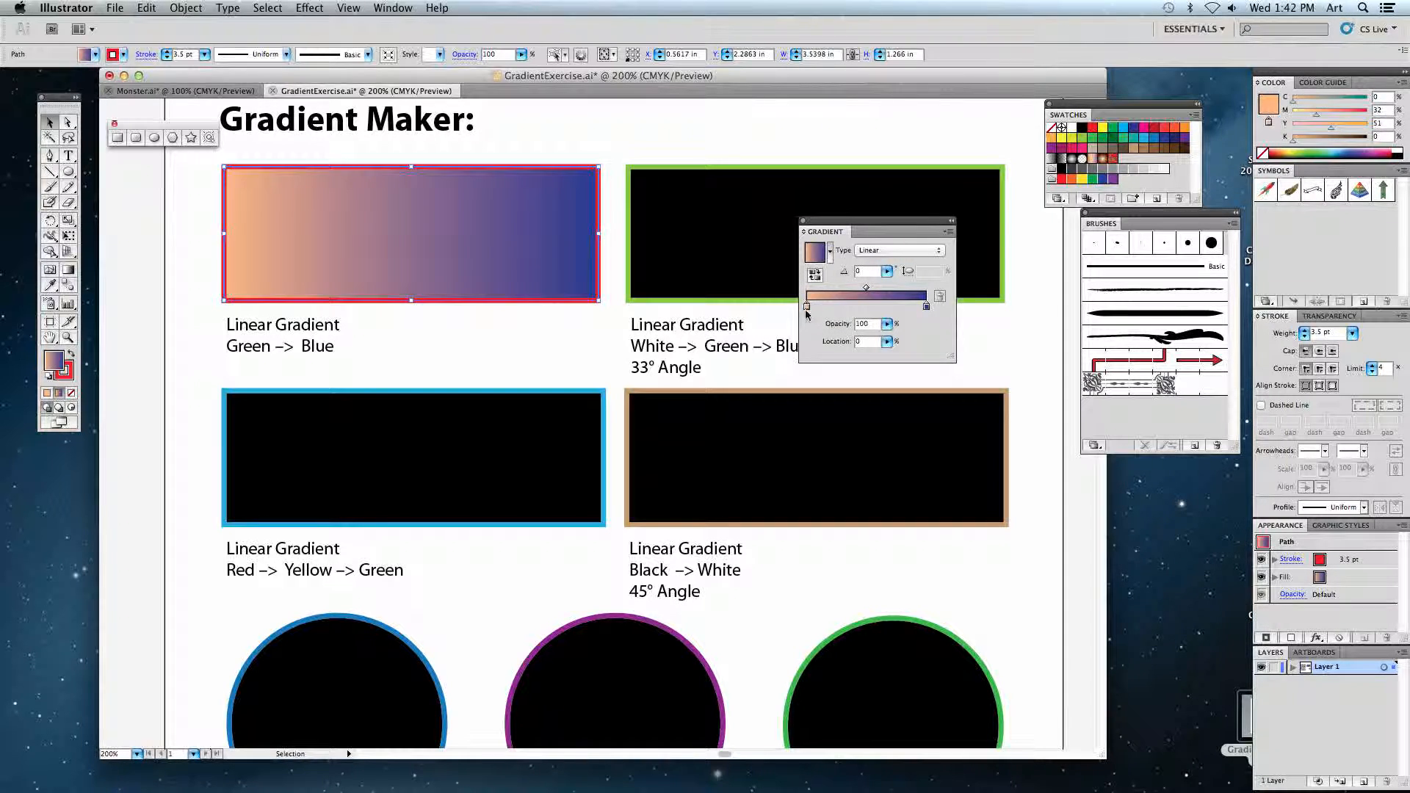
# Color the red-outlined rectangle's gradient from green at the start stop to light blue at the end stop.
pyautogui.doubleClick(808, 307)
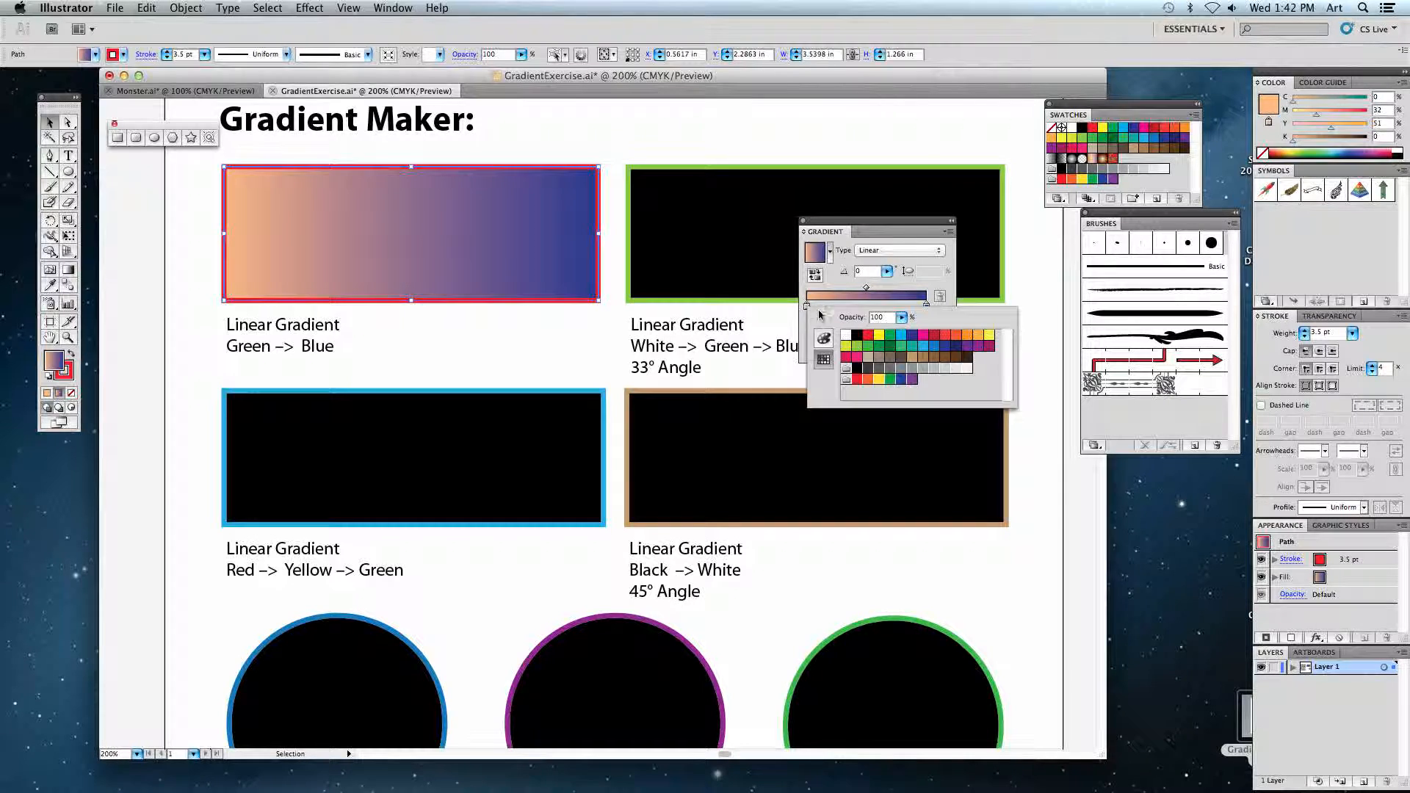
pyautogui.click(867, 346)
pyautogui.click(910, 277)
pyautogui.doubleClick(926, 307)
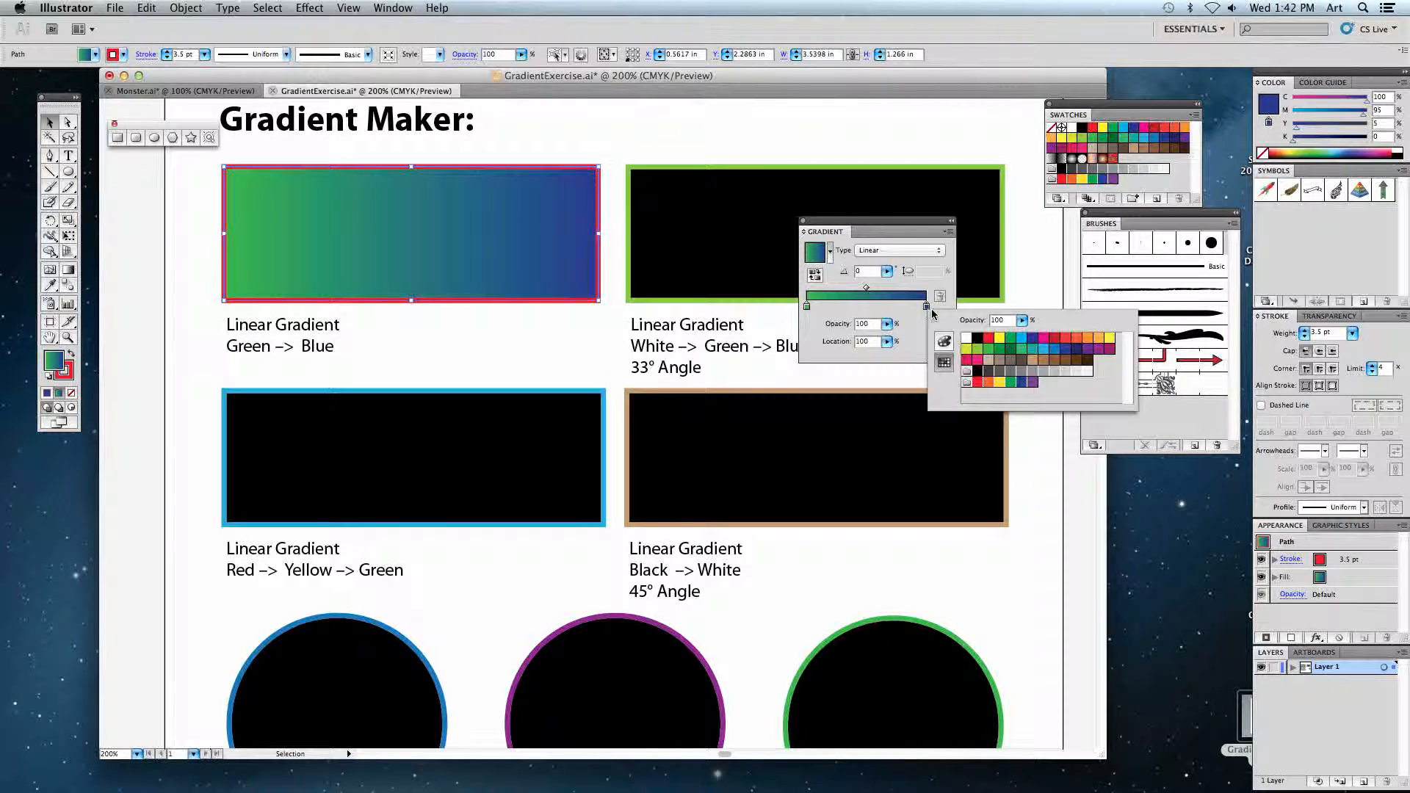
pyautogui.click(1043, 348)
pyautogui.click(436, 337)
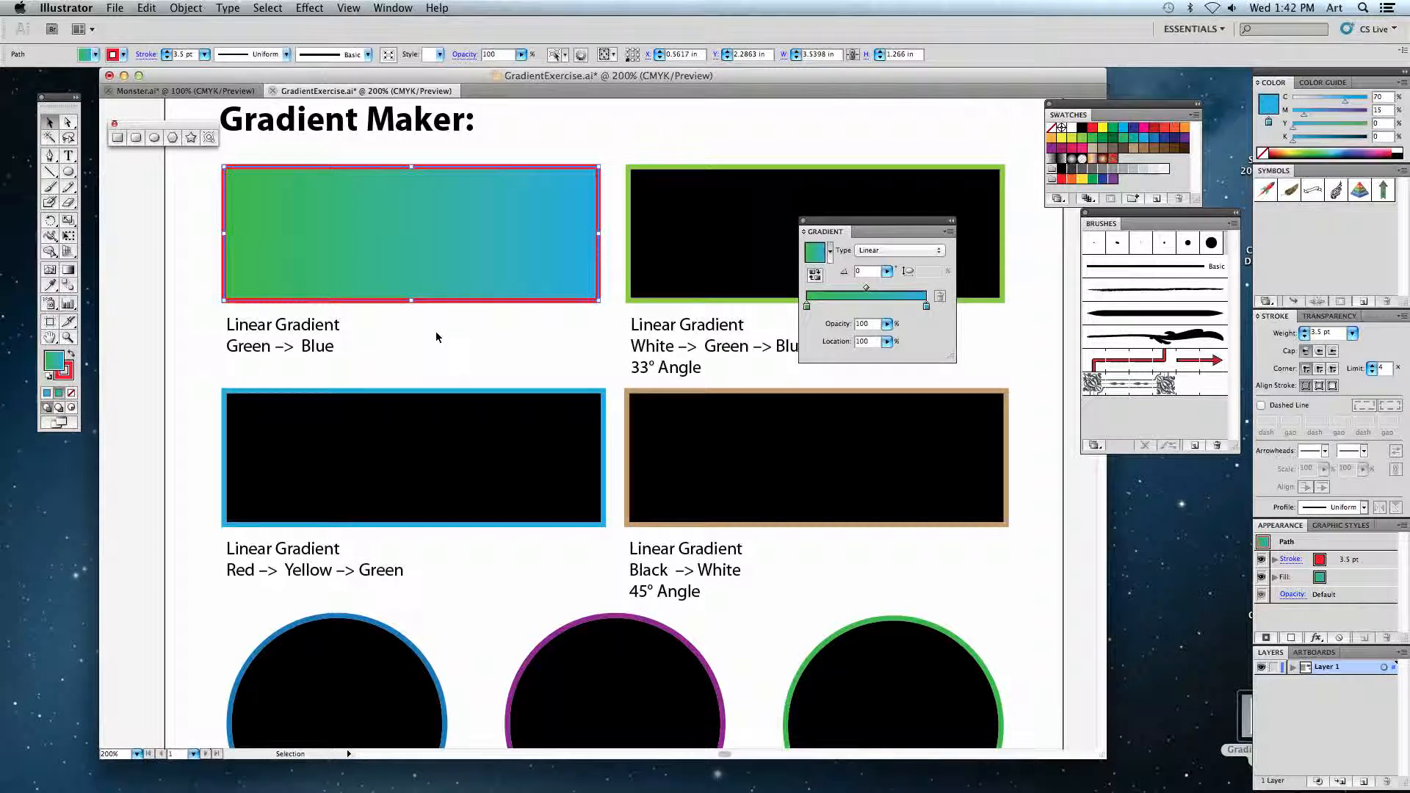
# Fill the green-outlined rectangle with a linear gradient from white through green at about 59.5% to blue.
pyautogui.moveTo(587, 342); pyautogui.dragTo(340, 337)
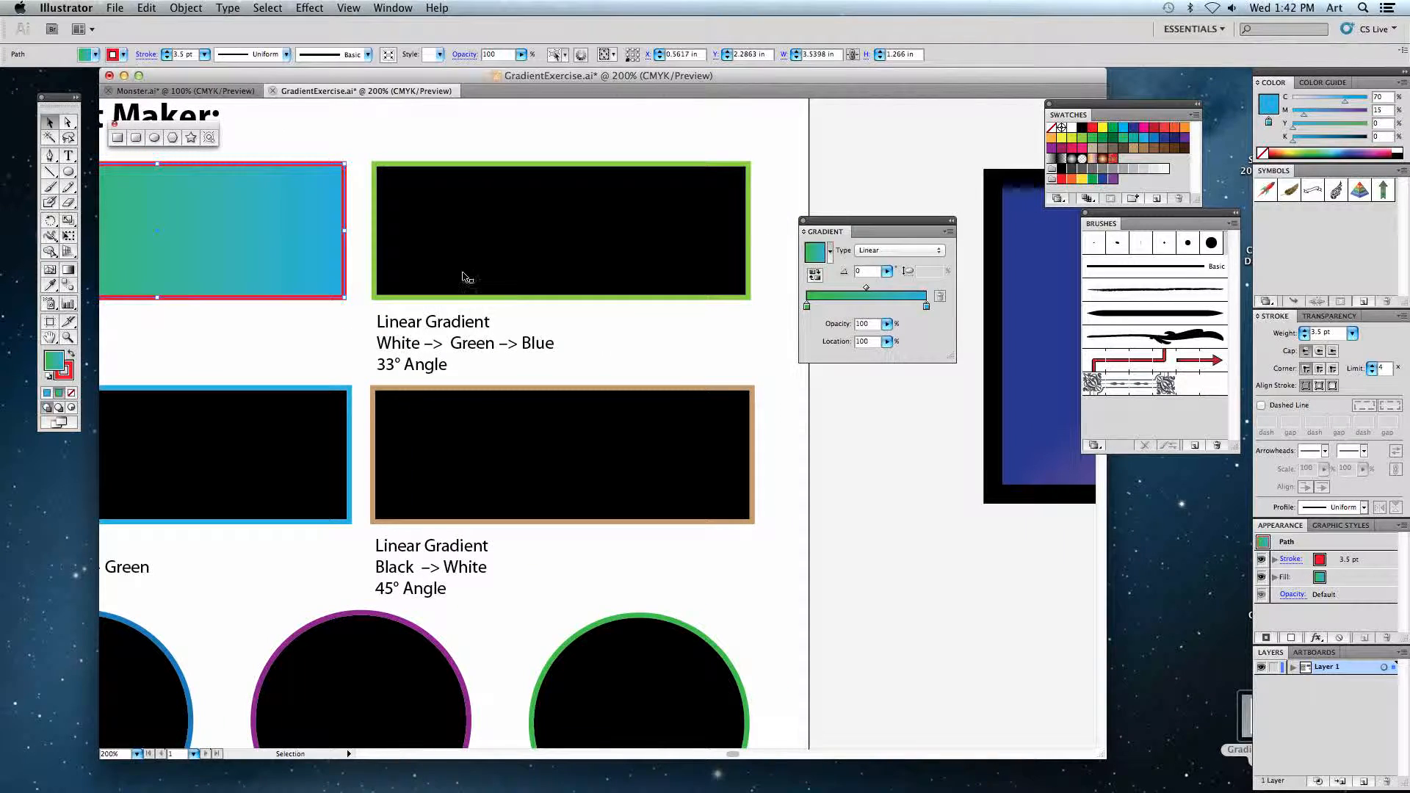
pyautogui.click(531, 232)
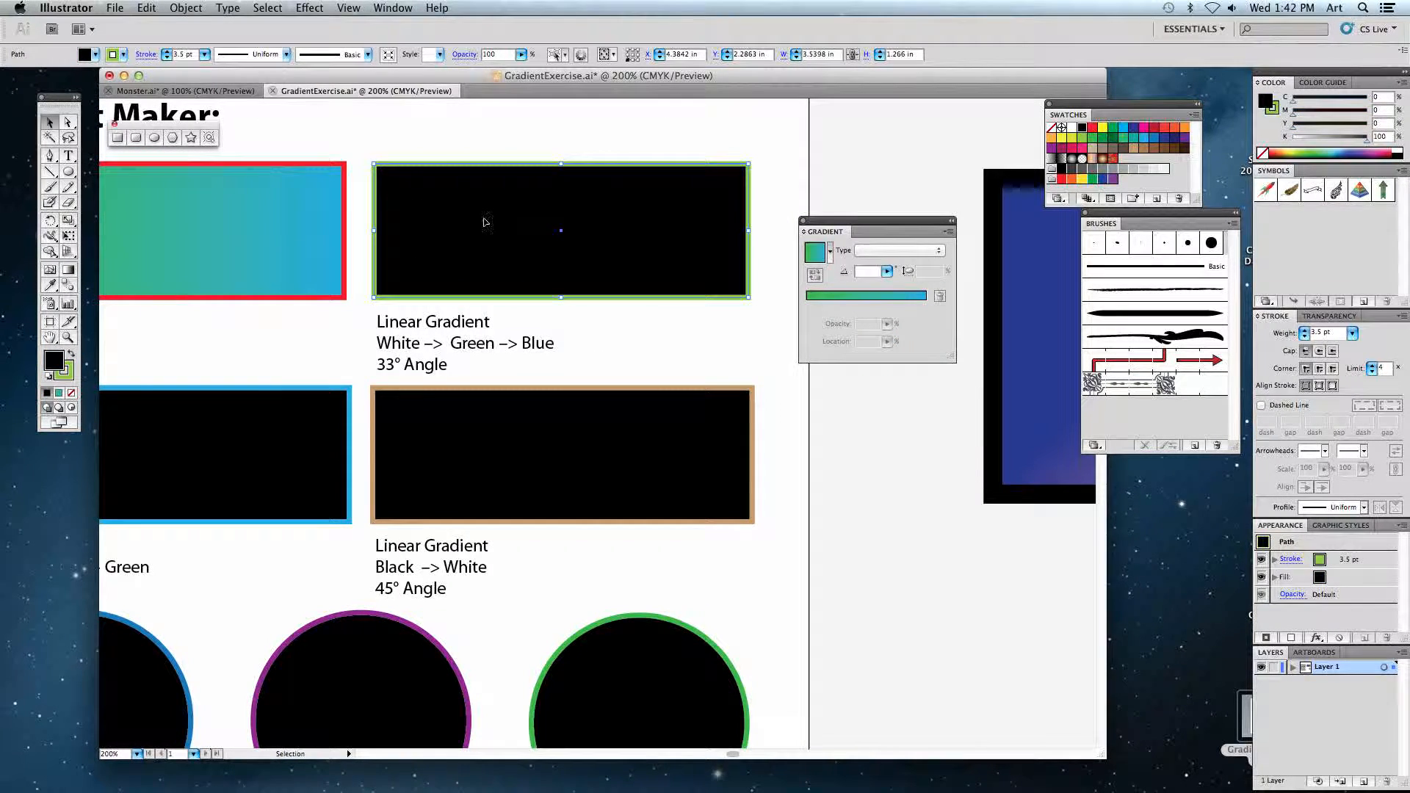
pyautogui.click(60, 395)
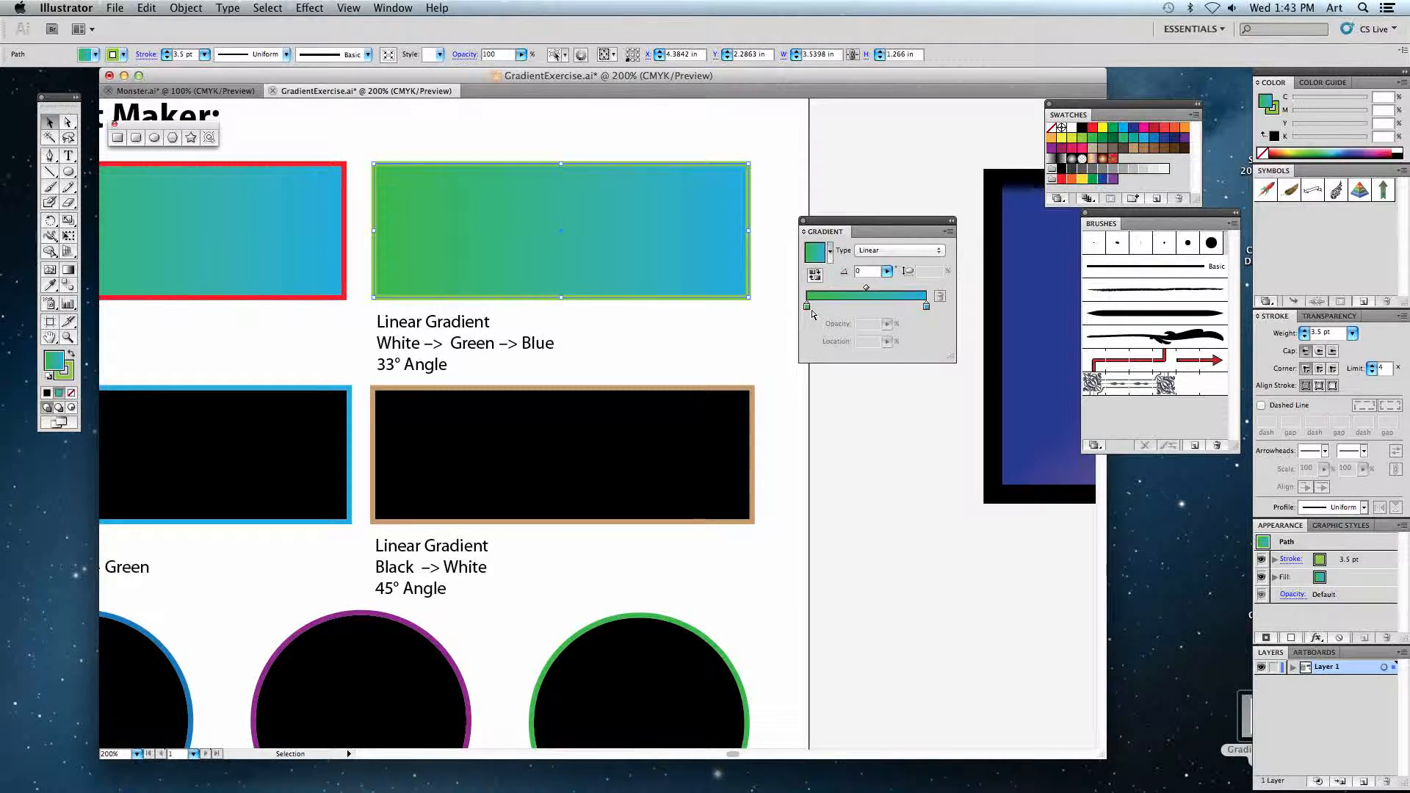
pyautogui.moveTo(807, 307); pyautogui.dragTo(881, 312)
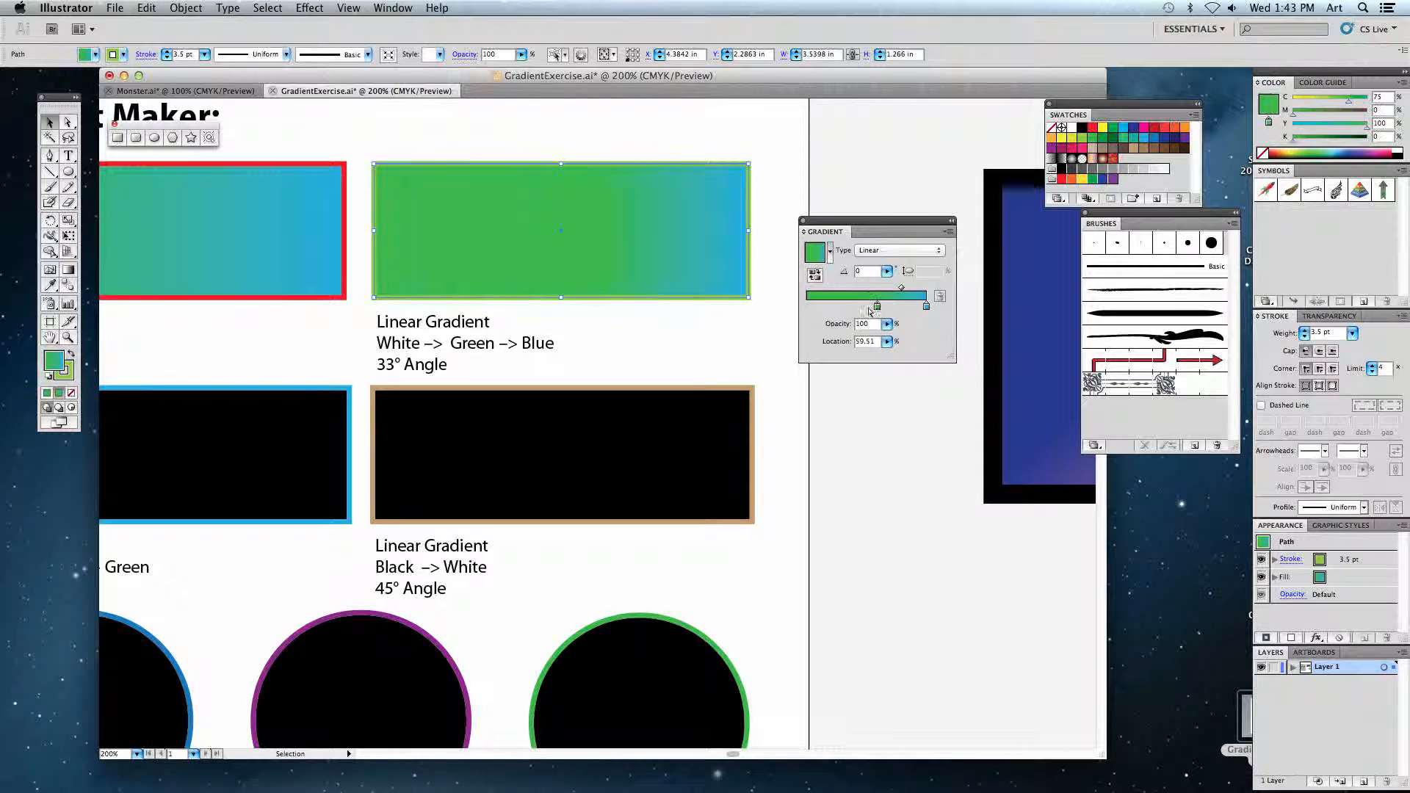
pyautogui.doubleClick(808, 307)
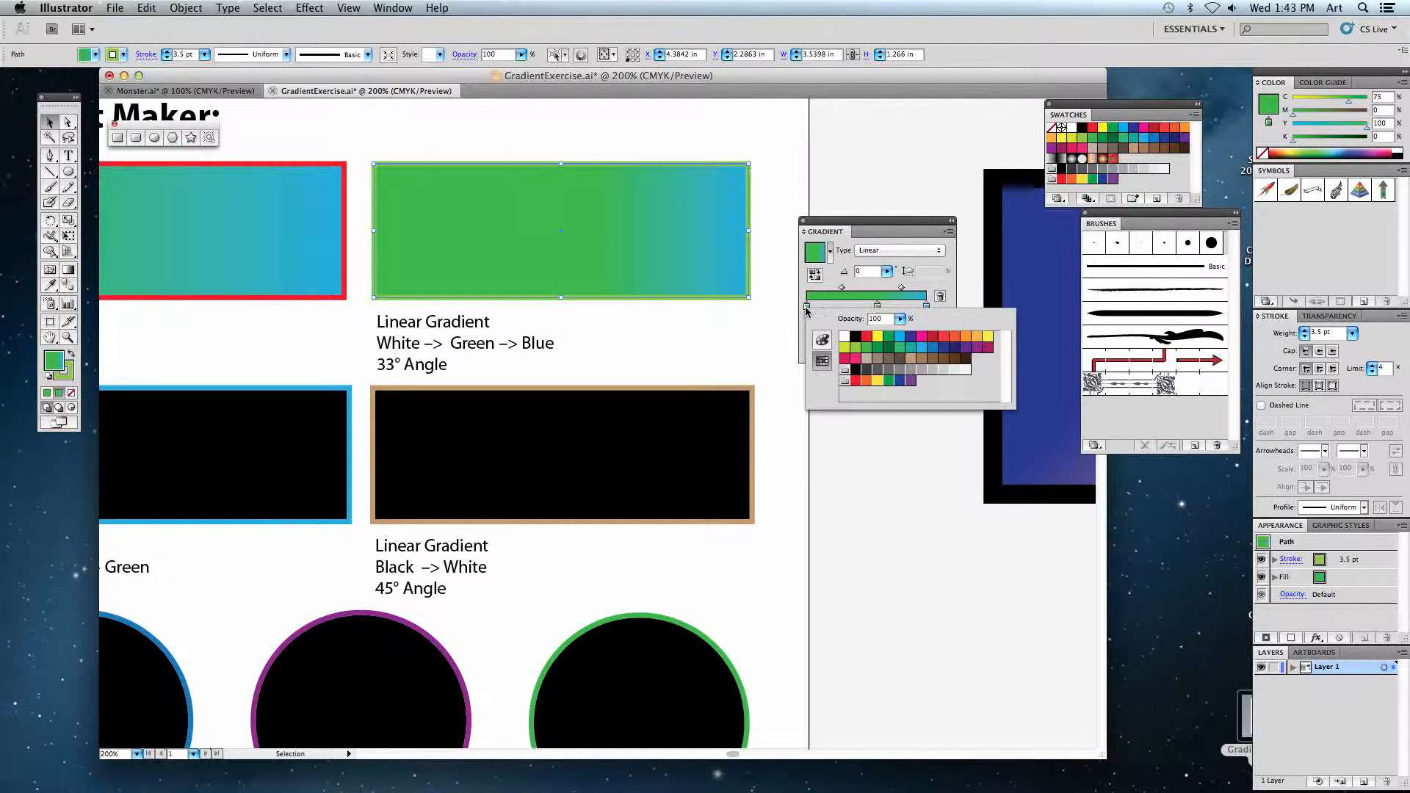
pyautogui.click(845, 338)
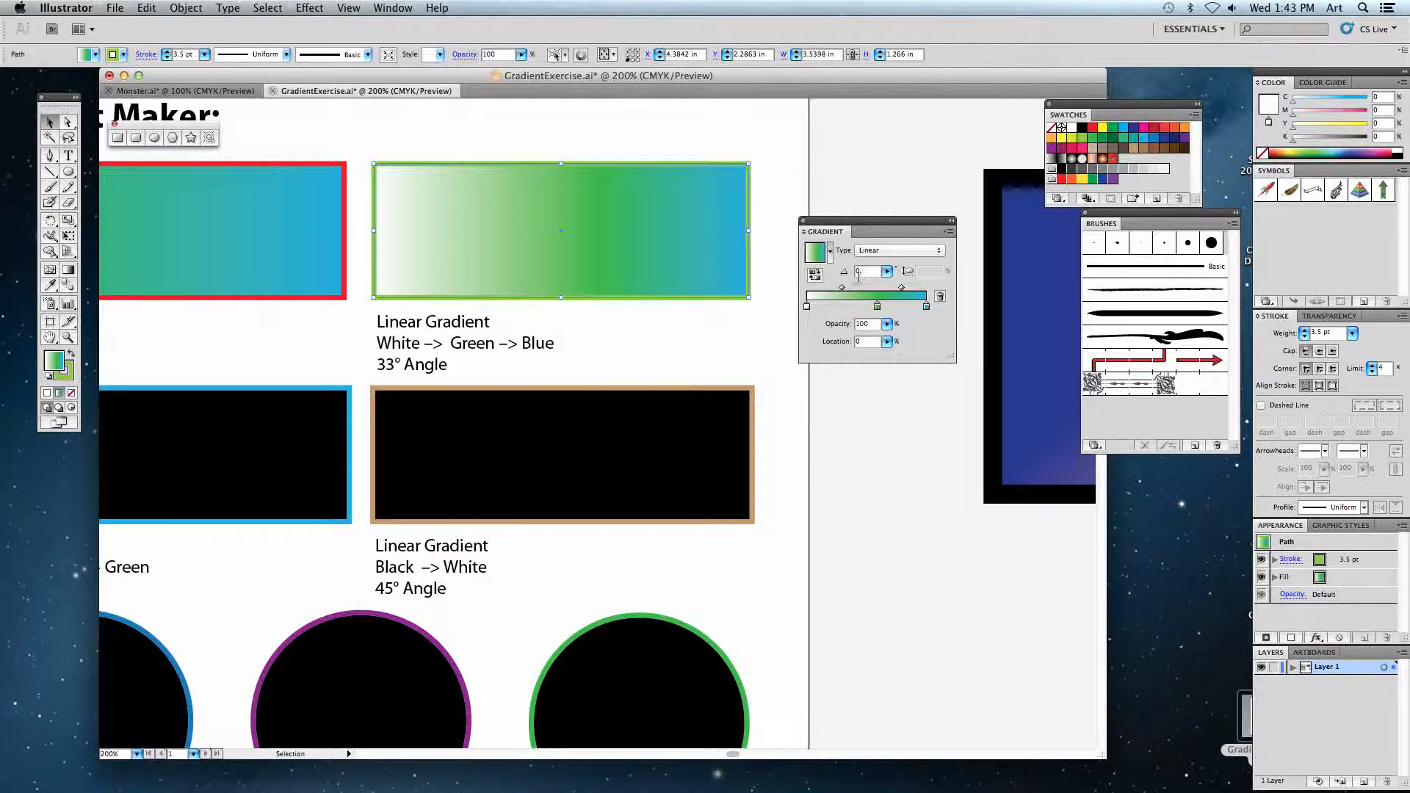
# Set the green-outlined rectangle's gradient angle to 33° and deselect it.
pyautogui.doubleClick(871, 279)
pyautogui.write('33')
pyautogui.press('Return')
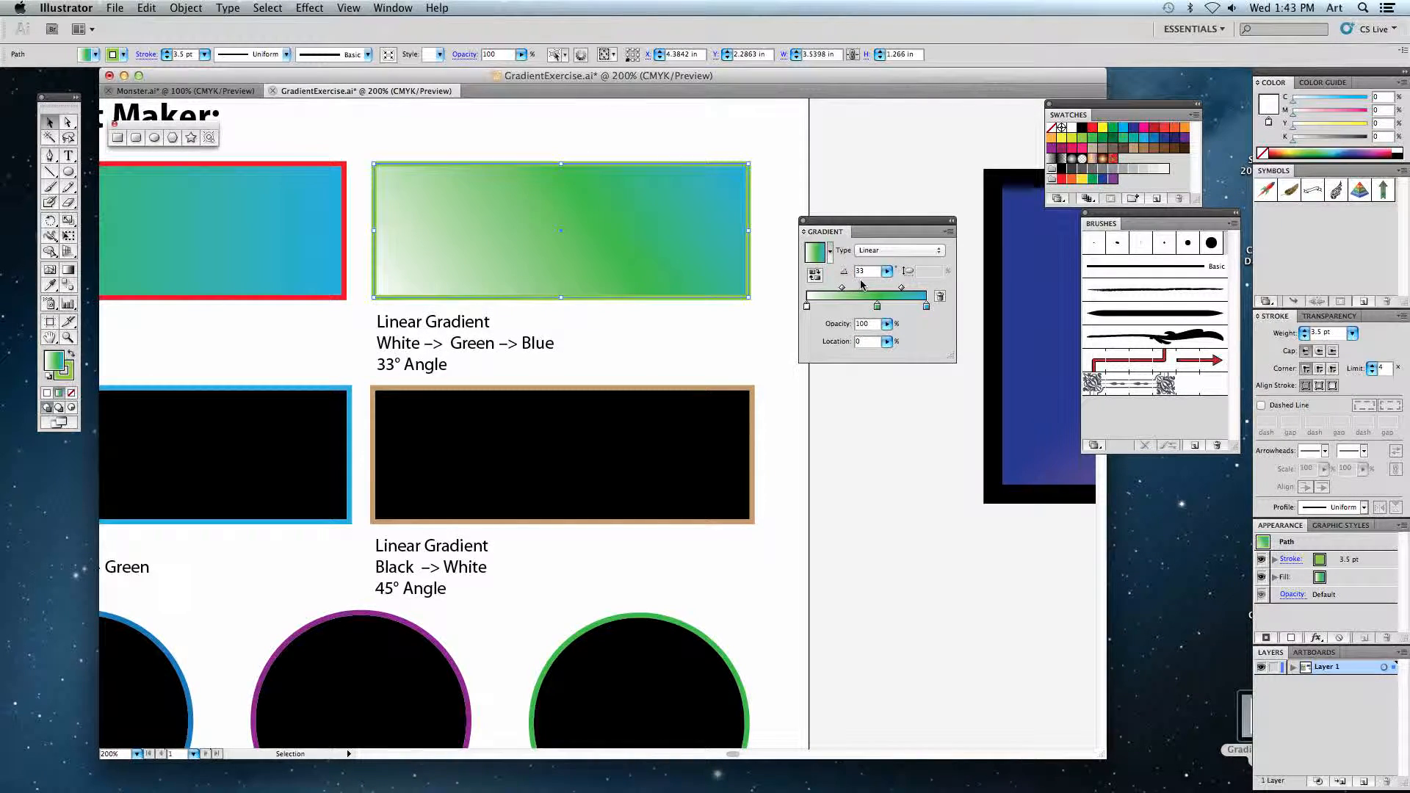
pyautogui.click(760, 341)
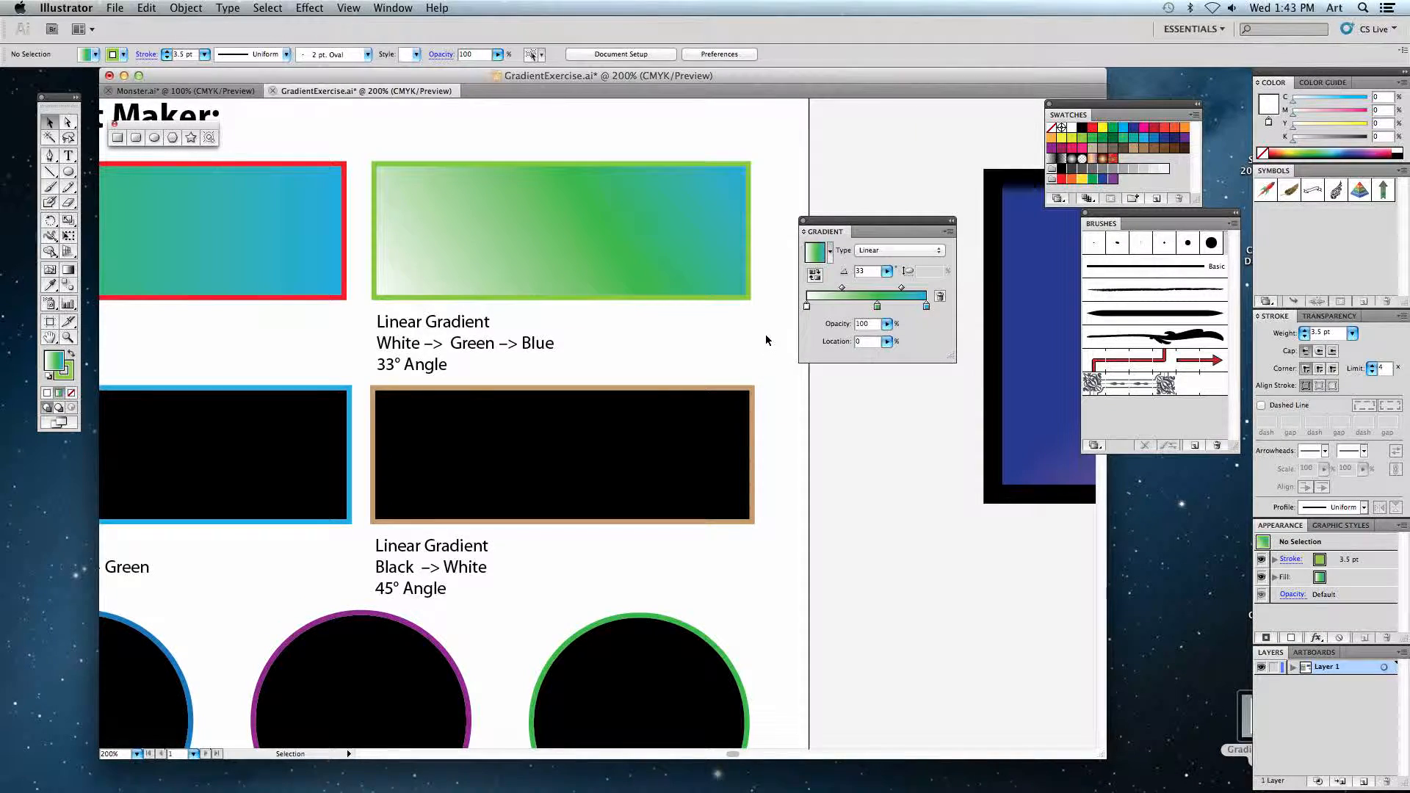
# Review the gradient instructions for the three circles and the long orange-outlined rectangle.
pyautogui.press('space')
pyautogui.moveTo(601, 423); pyautogui.dragTo(702, 198)
pyautogui.moveTo(619, 376); pyautogui.dragTo(655, 208)
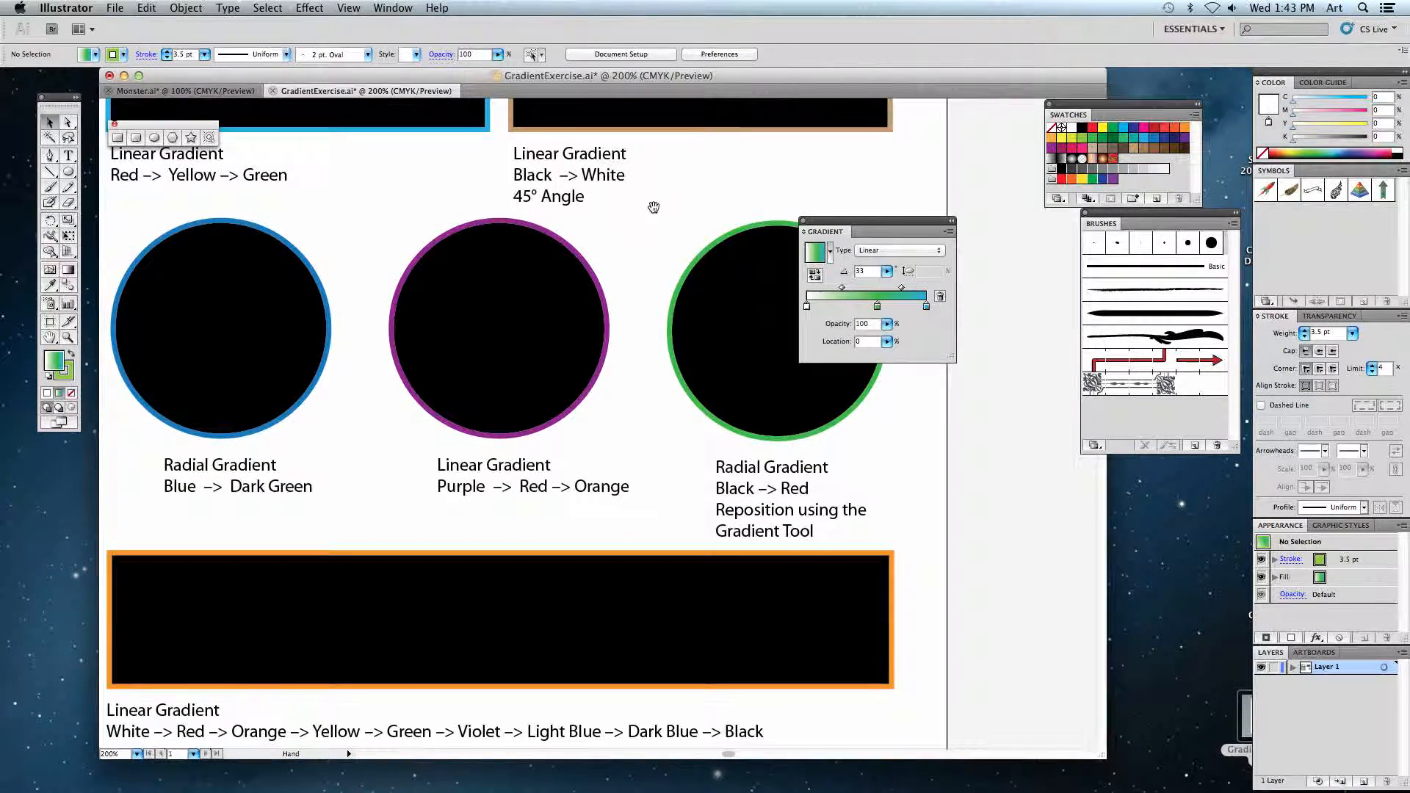
pyautogui.moveTo(653, 289); pyautogui.dragTo(637, 251)
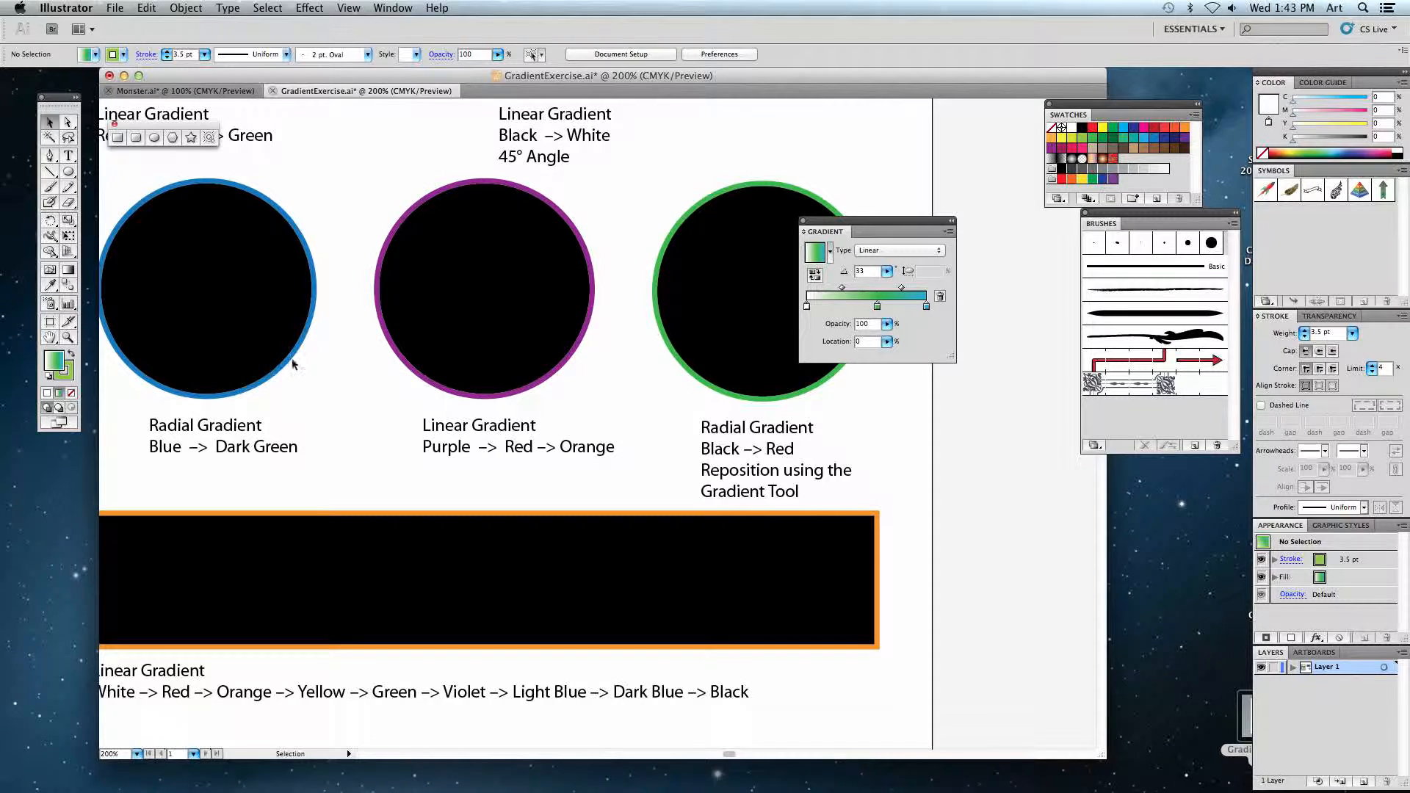
# Switch to the Monster.ai document and examine the finished reference monster and the working monster on the artboard.
pyautogui.press('space')
pyautogui.moveTo(456, 468); pyautogui.dragTo(514, 371)
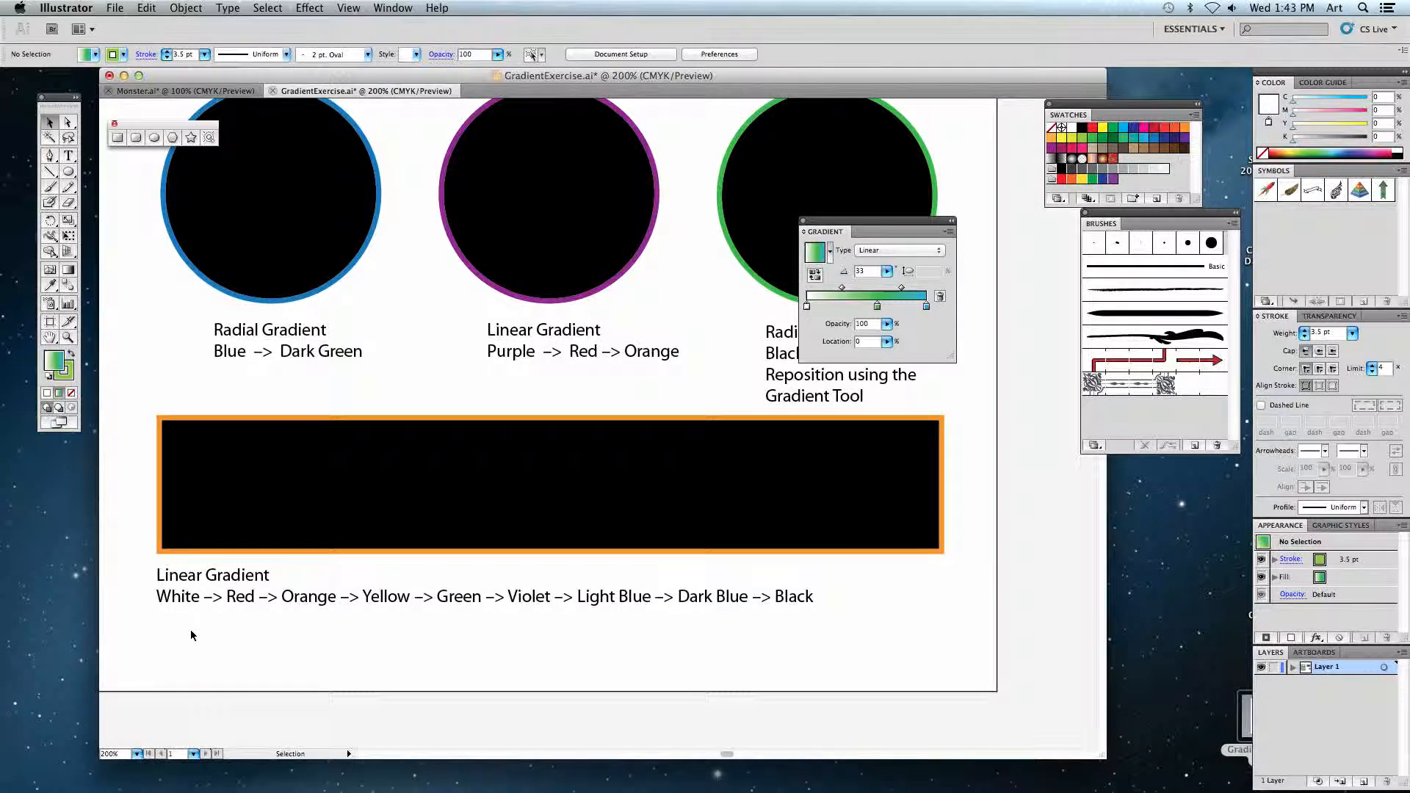
pyautogui.click(180, 90)
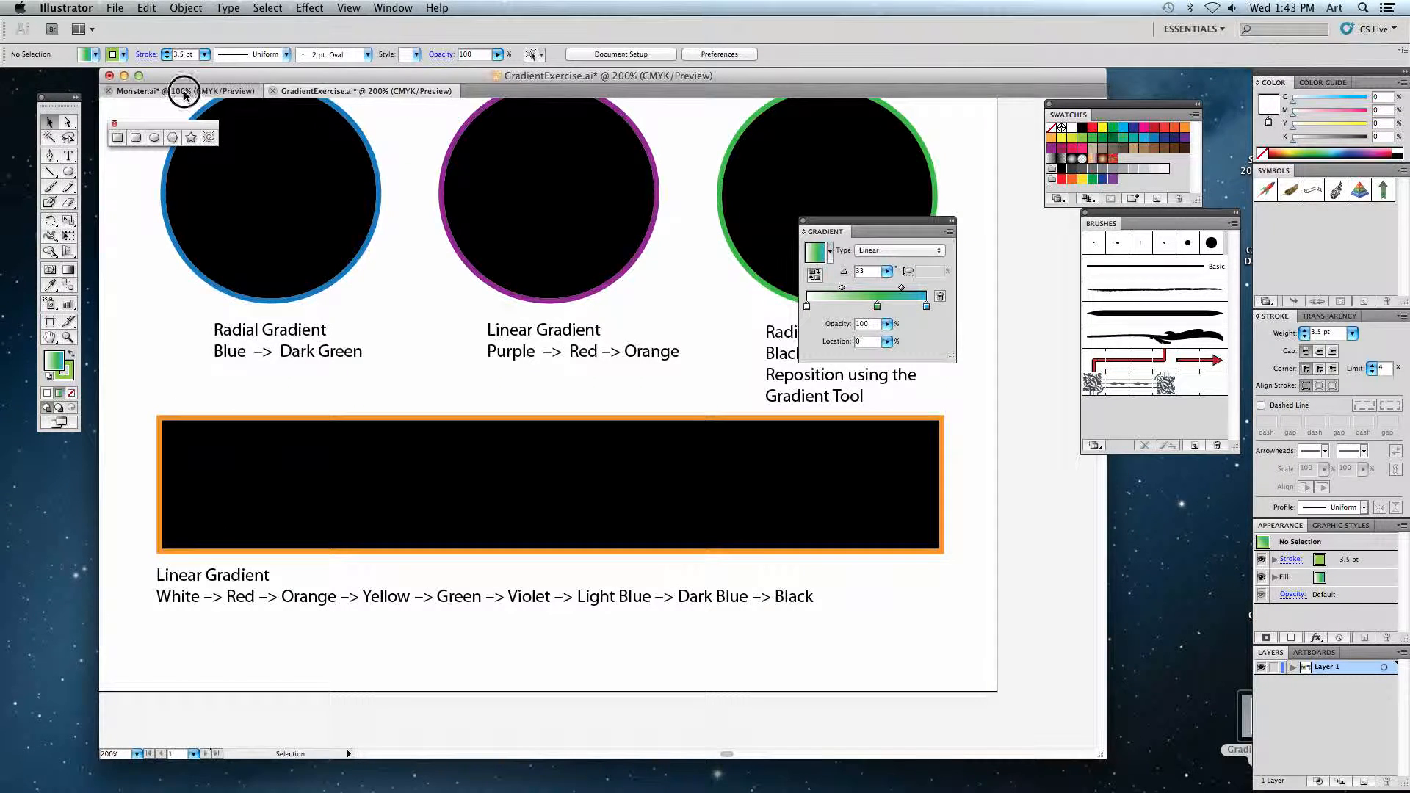
pyautogui.moveTo(670, 510); pyautogui.dragTo(283, 467)
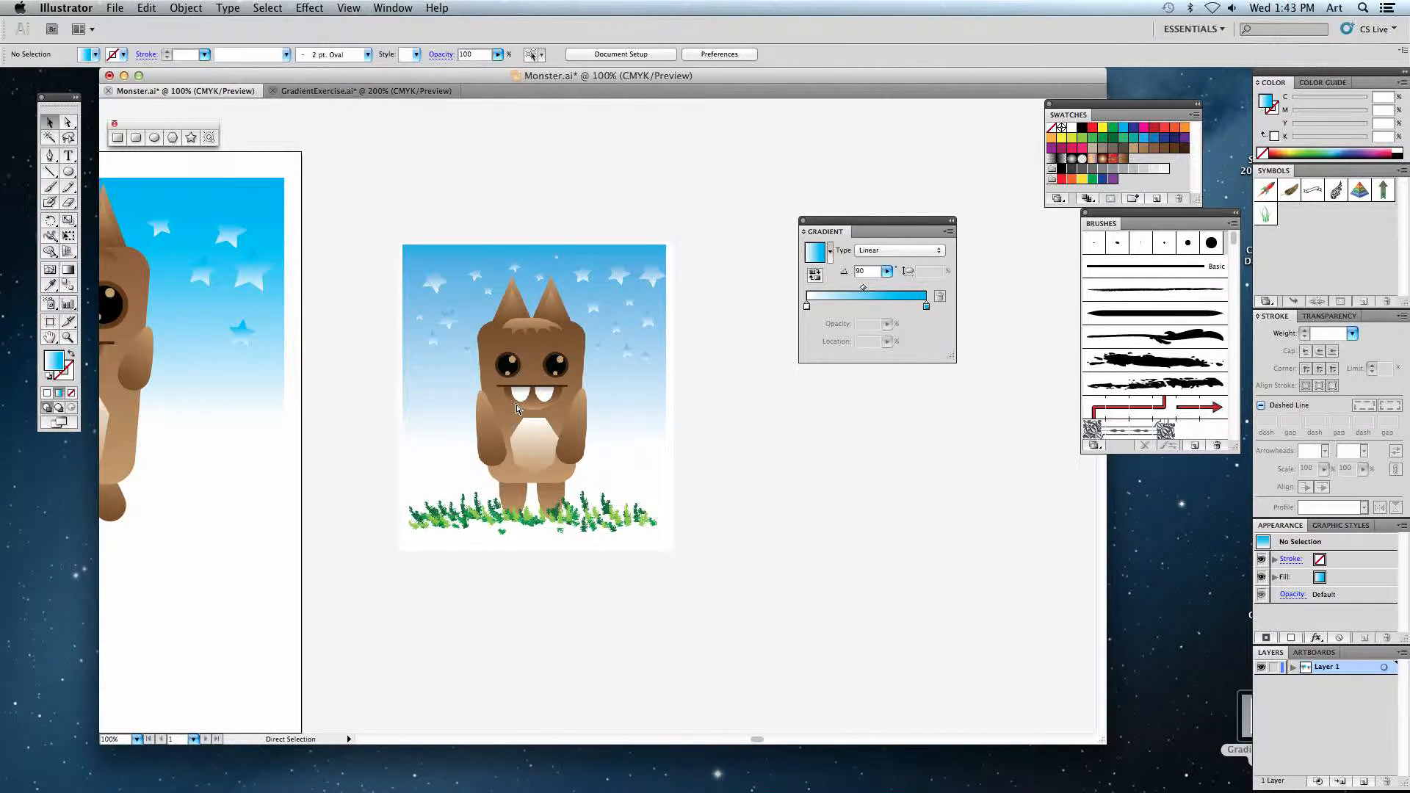
pyautogui.press('super+equal')
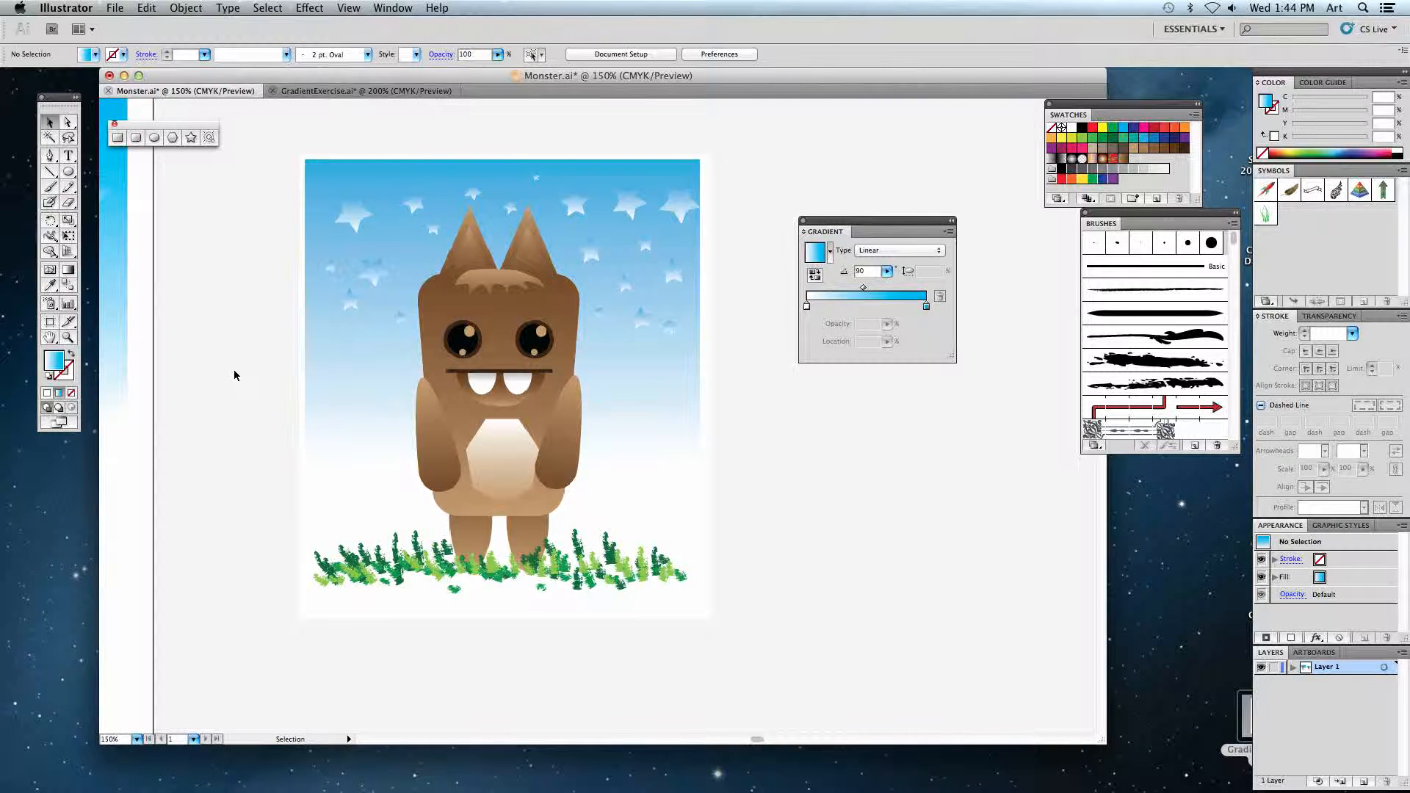
pyautogui.press('space')
pyautogui.moveTo(234, 376)
pyautogui.mouseDown()
pyautogui.moveTo(362, 397)
pyautogui.moveTo(517, 389)
pyautogui.mouseUp()
pyautogui.moveTo(406, 437); pyautogui.dragTo(606, 423)
pyautogui.moveTo(411, 369); pyautogui.dragTo(608, 451)
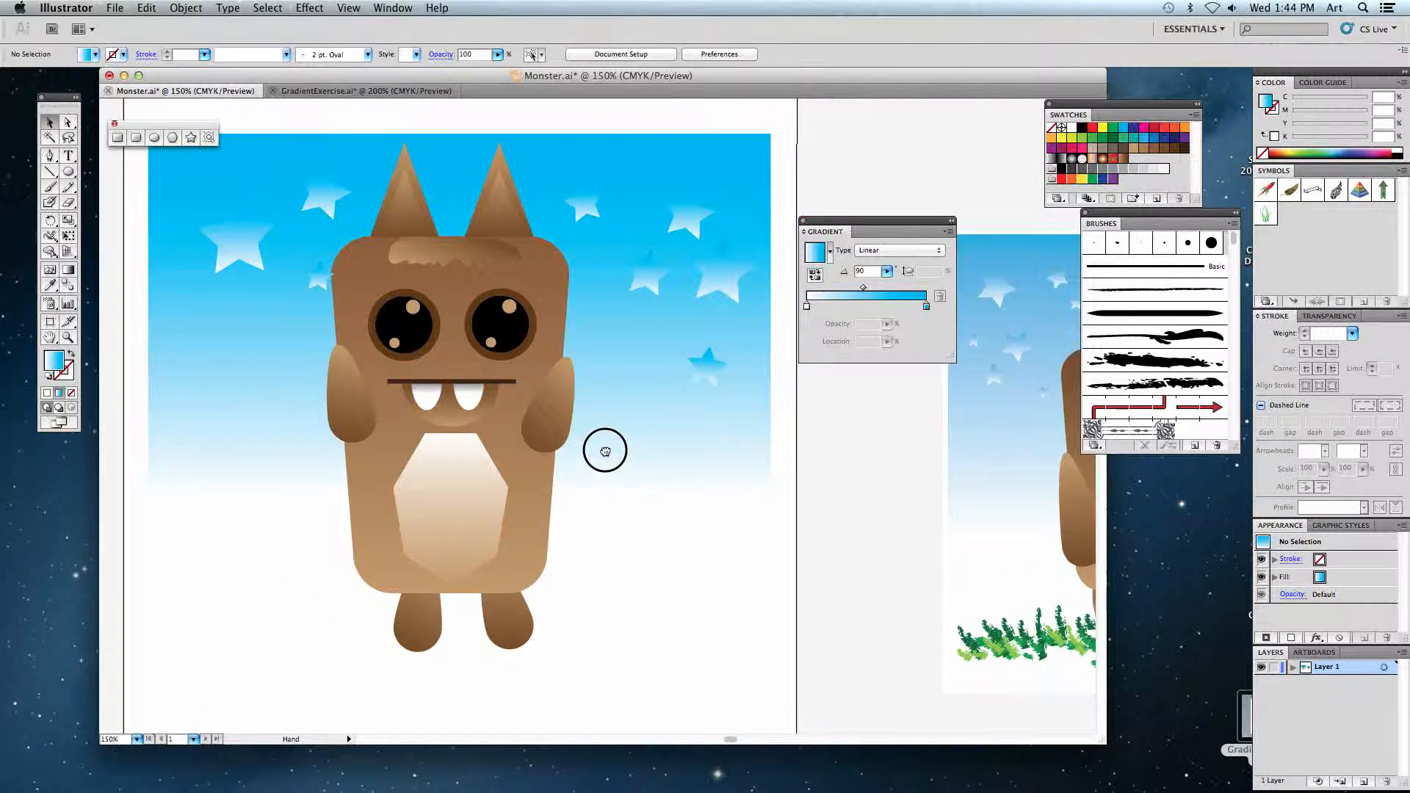
pyautogui.moveTo(167, 233); pyautogui.dragTo(312, 405)
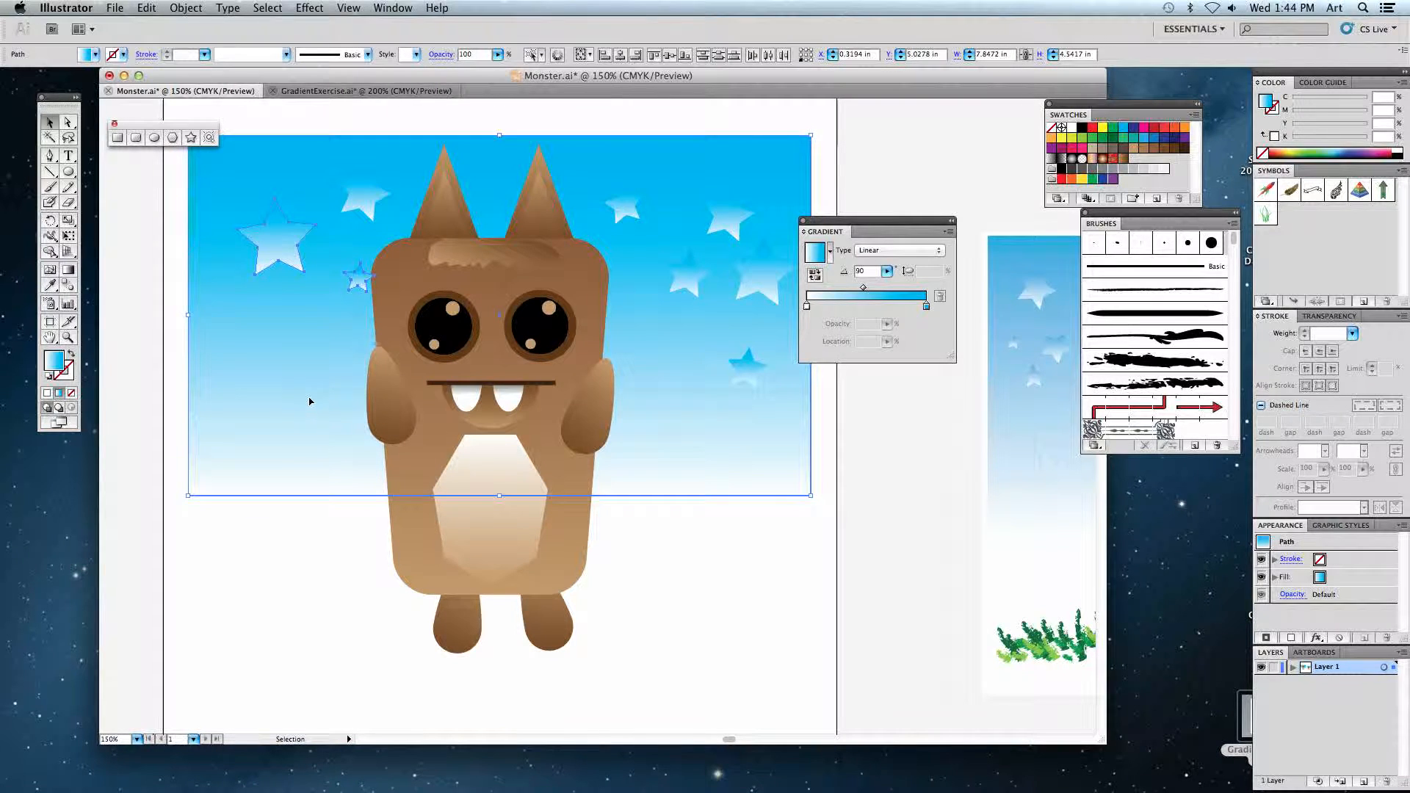
pyautogui.press('shift+super+a')
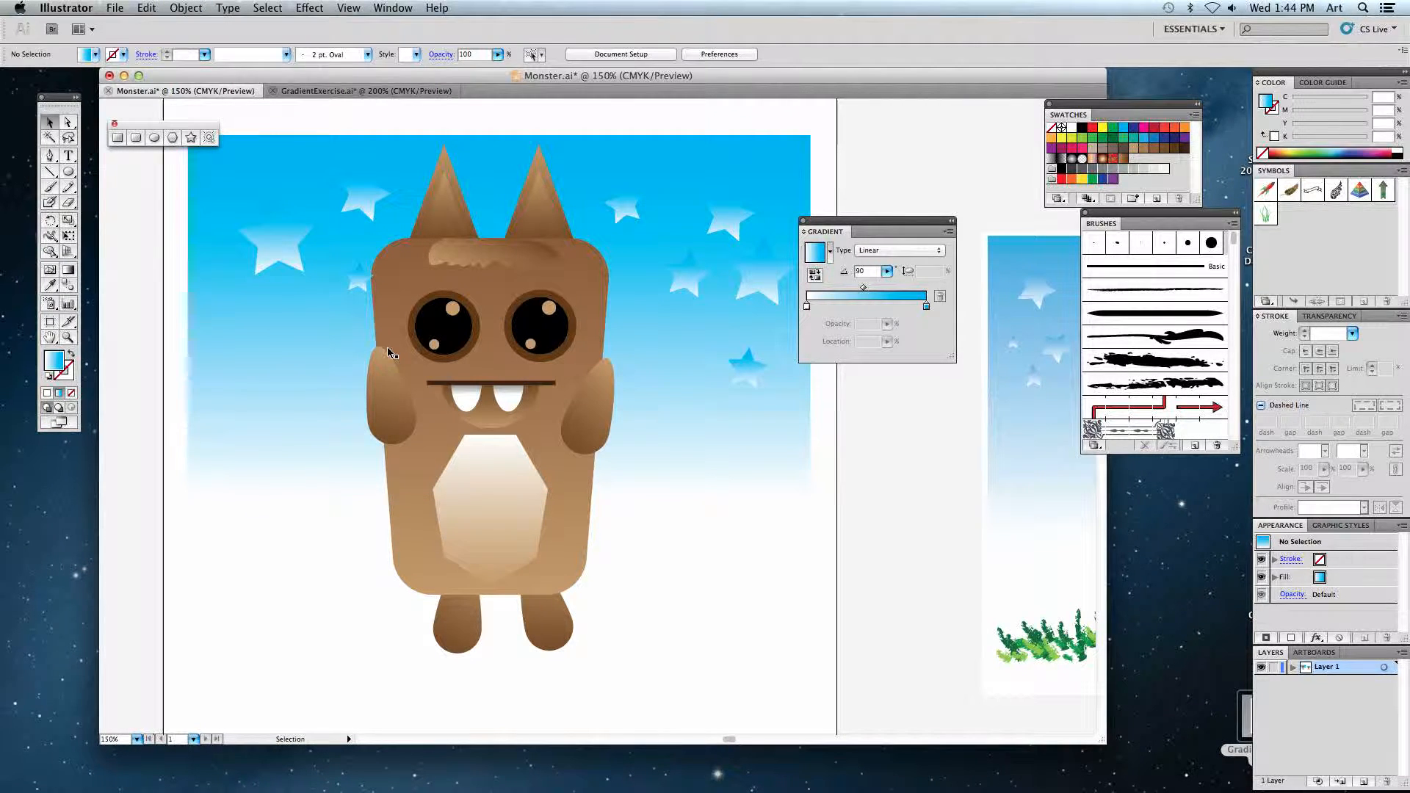
# Draw a circle about 1.17 in wide beside the monster's head and fill it with dark brown (C40 M65 Y90 K35).
pyautogui.press('super+equal')
pyautogui.moveTo(365, 361); pyautogui.dragTo(496, 388)
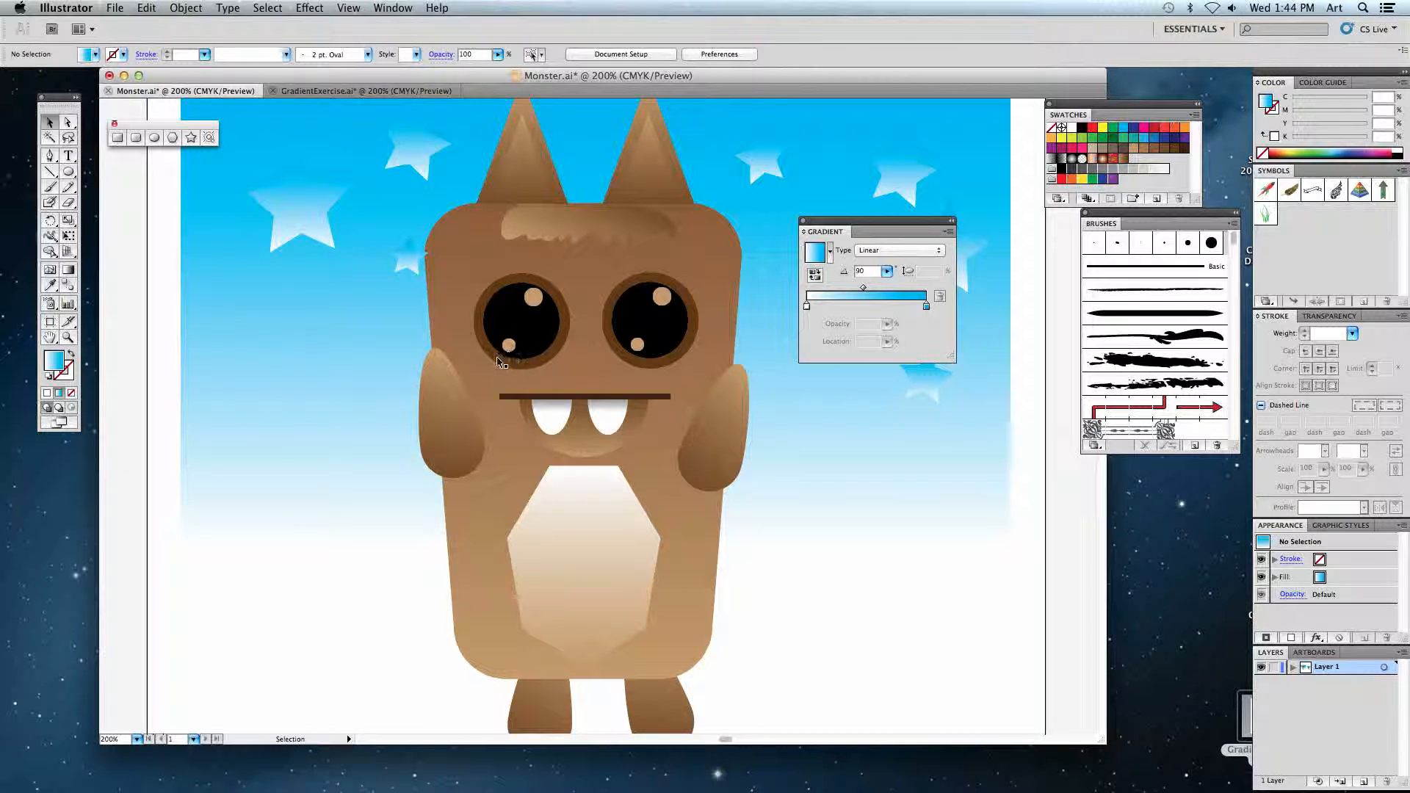
pyautogui.press('l')
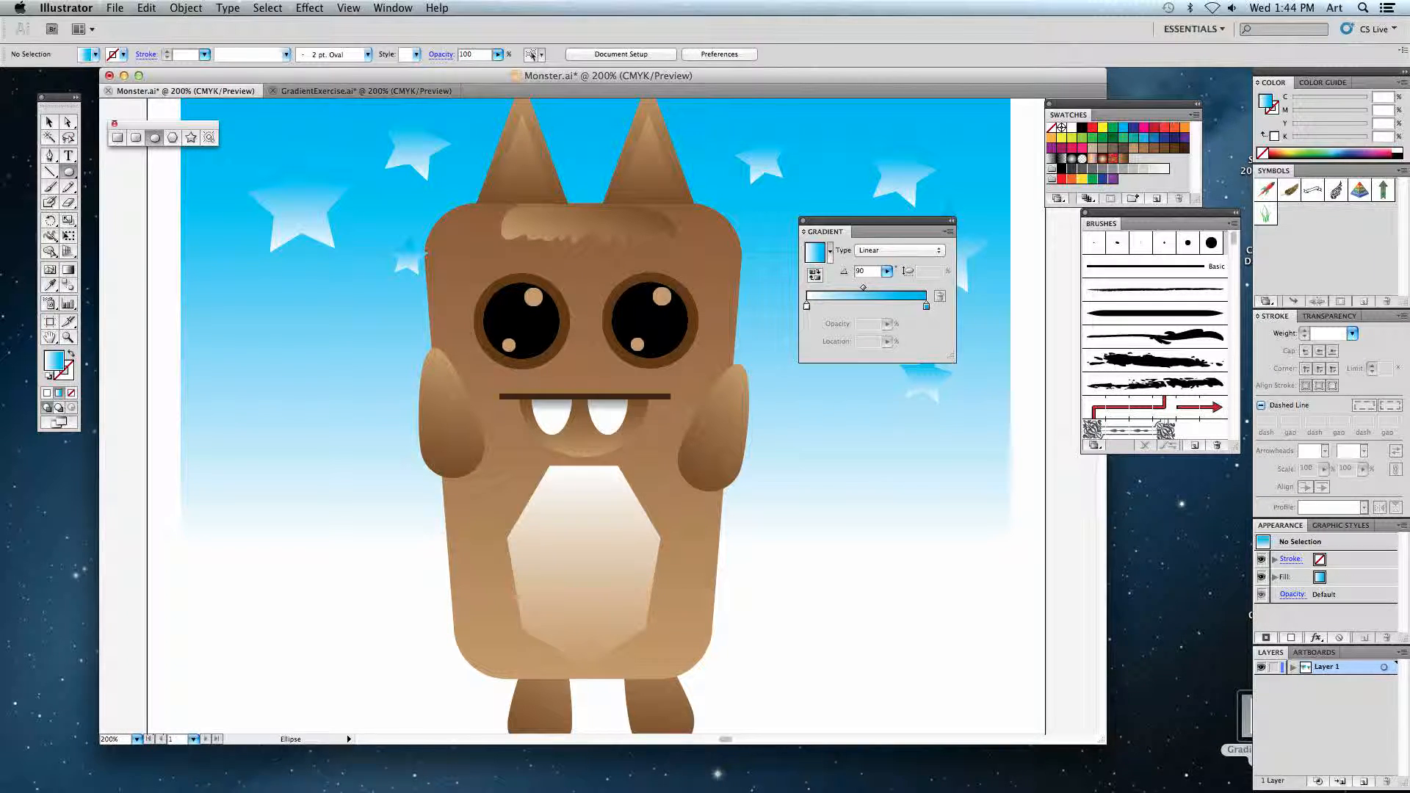
pyautogui.moveTo(314, 335); pyautogui.dragTo(366, 398)
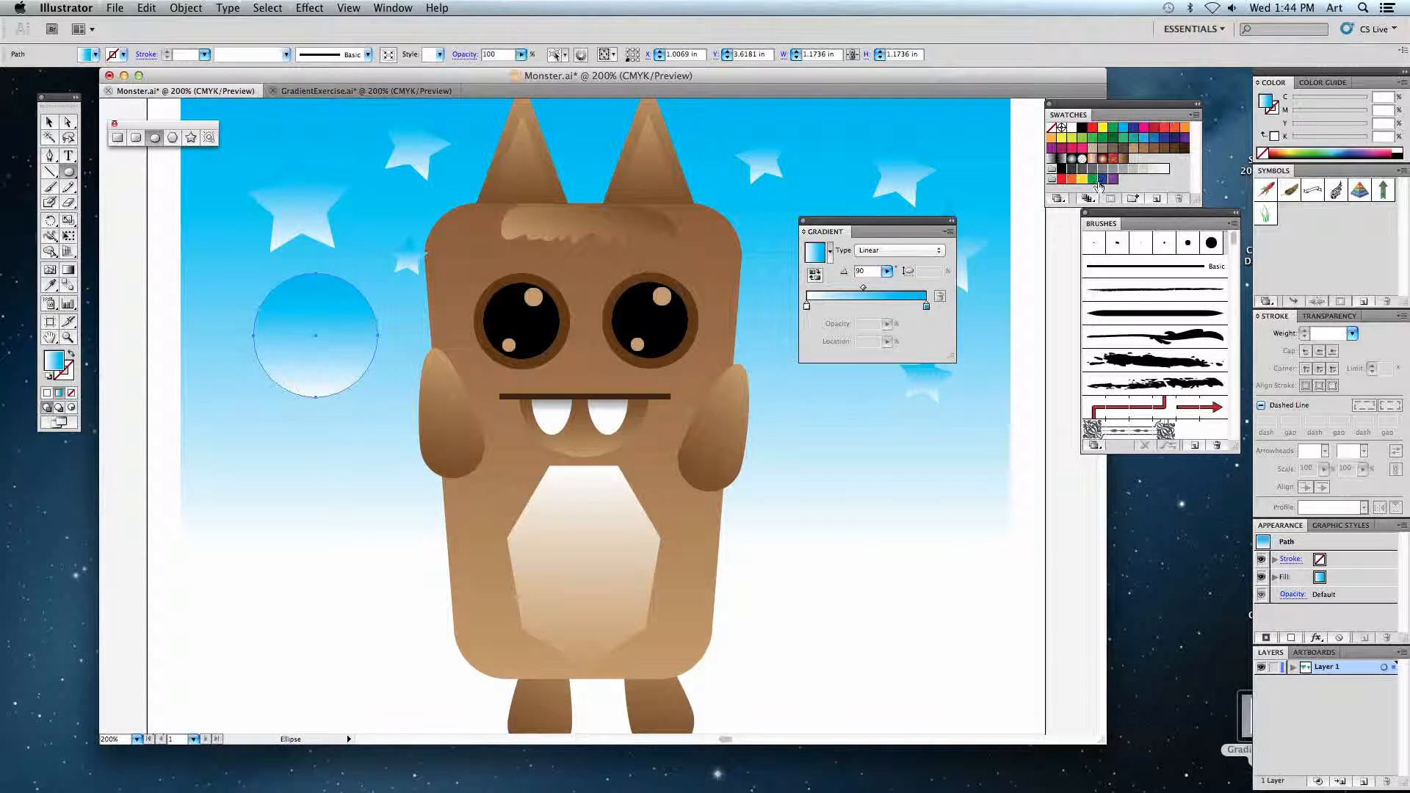
pyautogui.click(1164, 149)
pyautogui.click(49, 122)
pyautogui.click(67, 171)
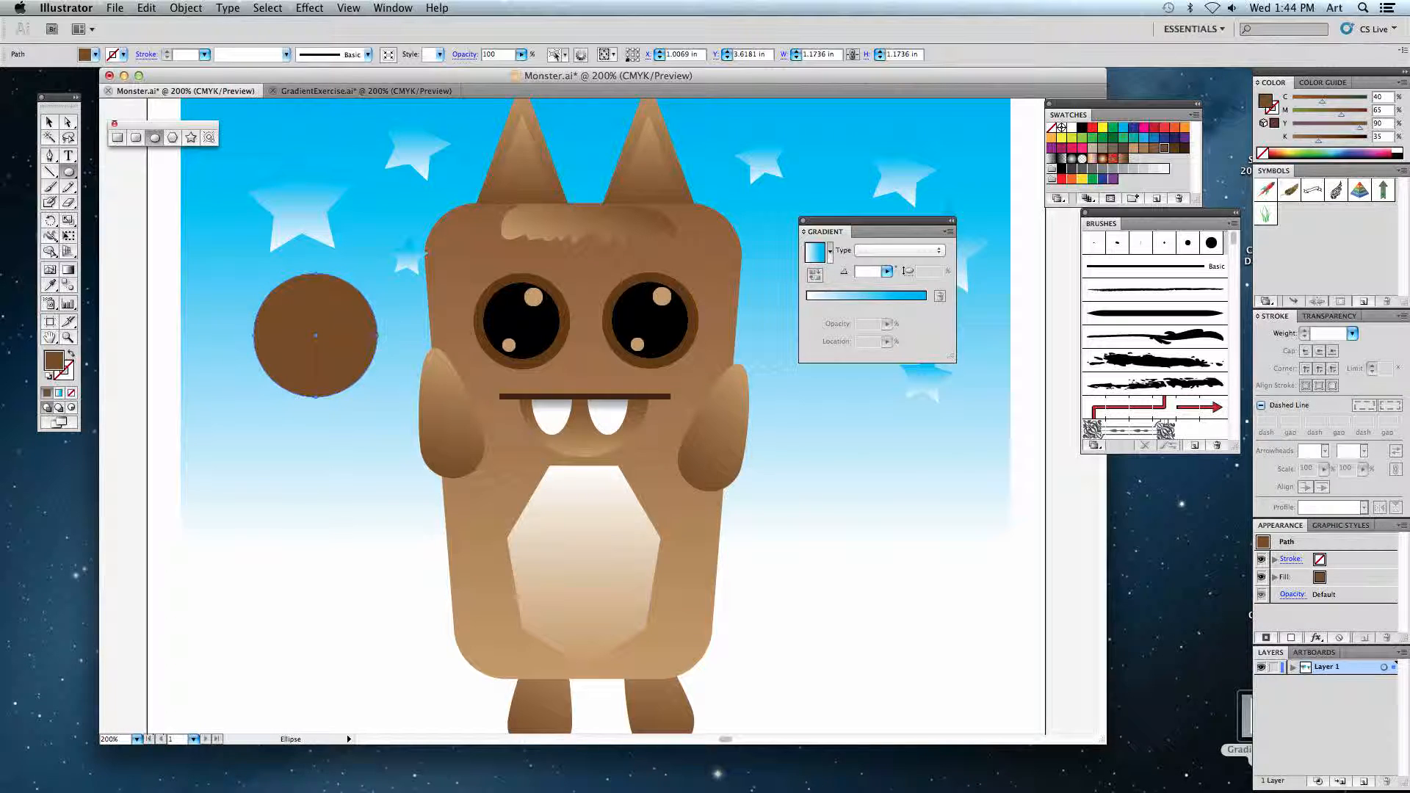
pyautogui.moveTo(253, 154); pyautogui.dragTo(340, 234)
pyautogui.moveTo(262, 288); pyautogui.dragTo(365, 385)
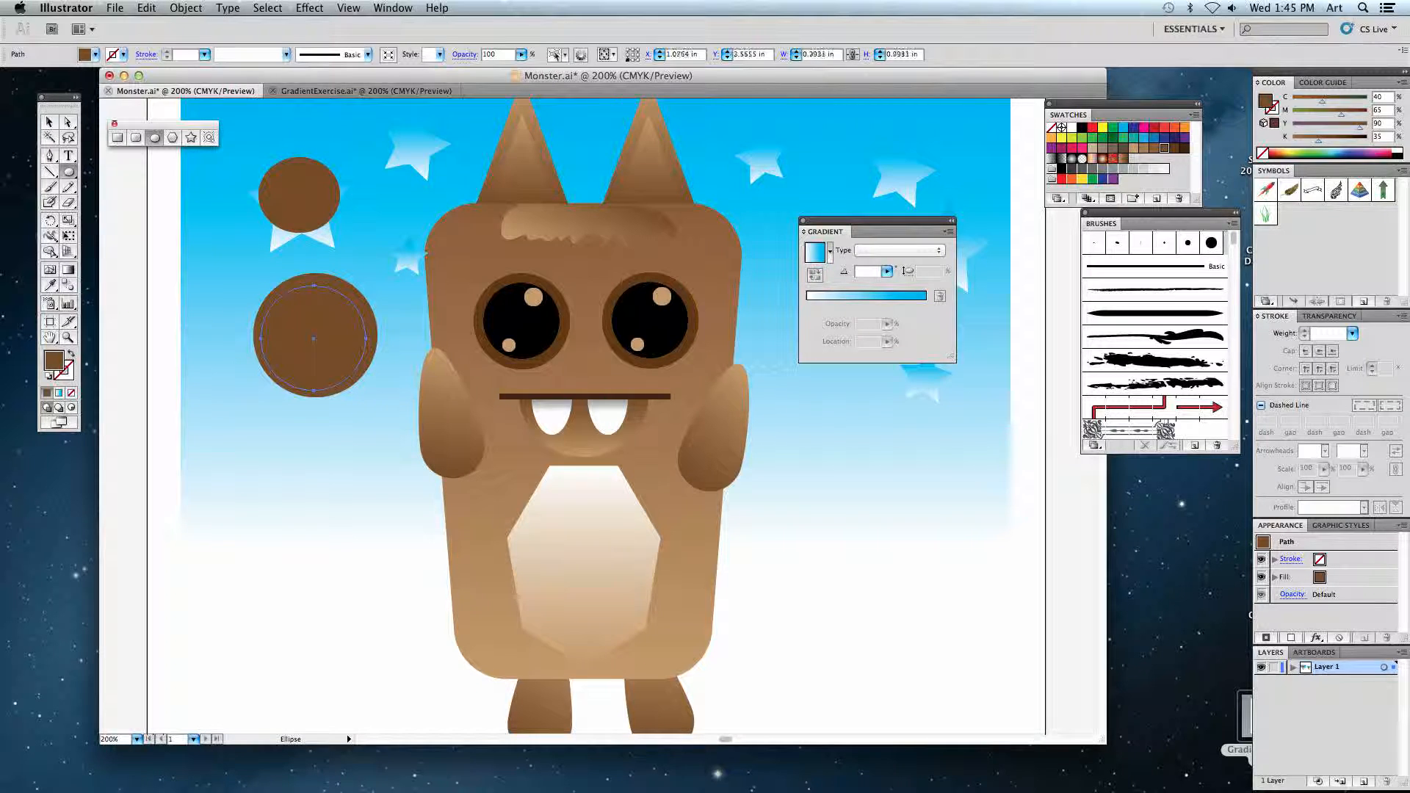
pyautogui.press('super+shift+a')
pyautogui.keyDown('super'); pyautogui.click(307, 191); pyautogui.keyUp('super')
pyautogui.press('Delete')
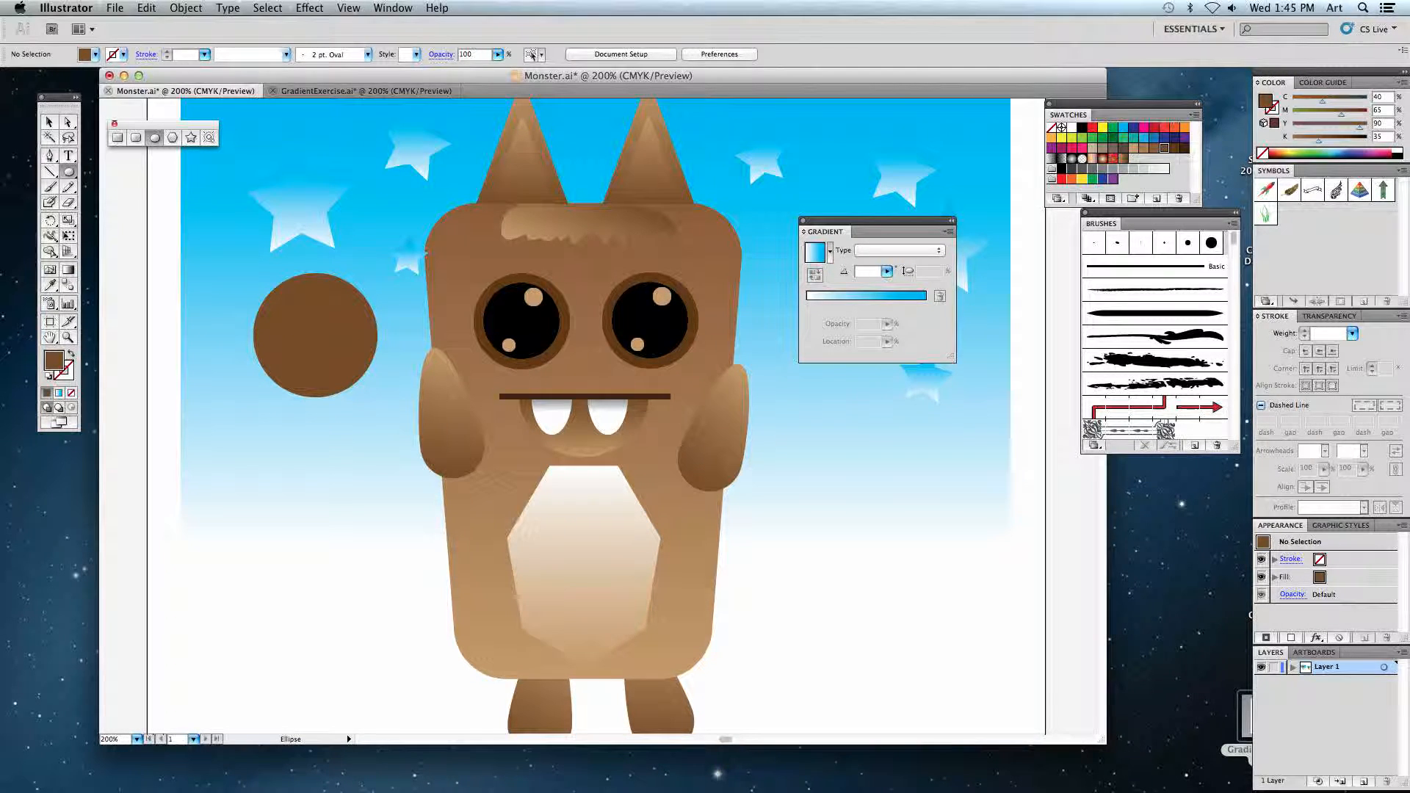
# Draw a circle about 1.03 in wide inside the brown circle and fill it with black.
pyautogui.moveTo(312, 334); pyautogui.dragTo(364, 382)
pyautogui.moveTo(349, 376); pyautogui.dragTo(347, 384)
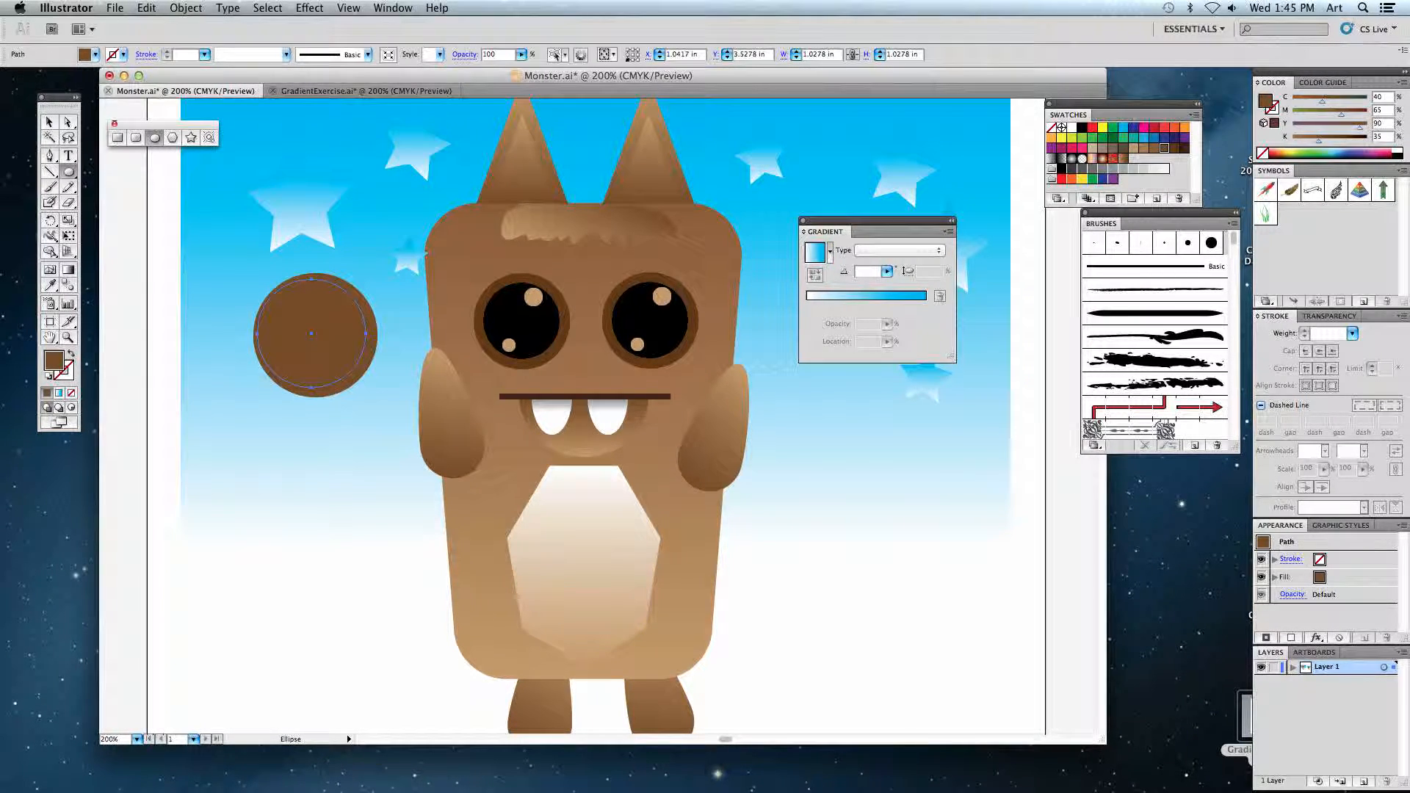
pyautogui.click(1082, 127)
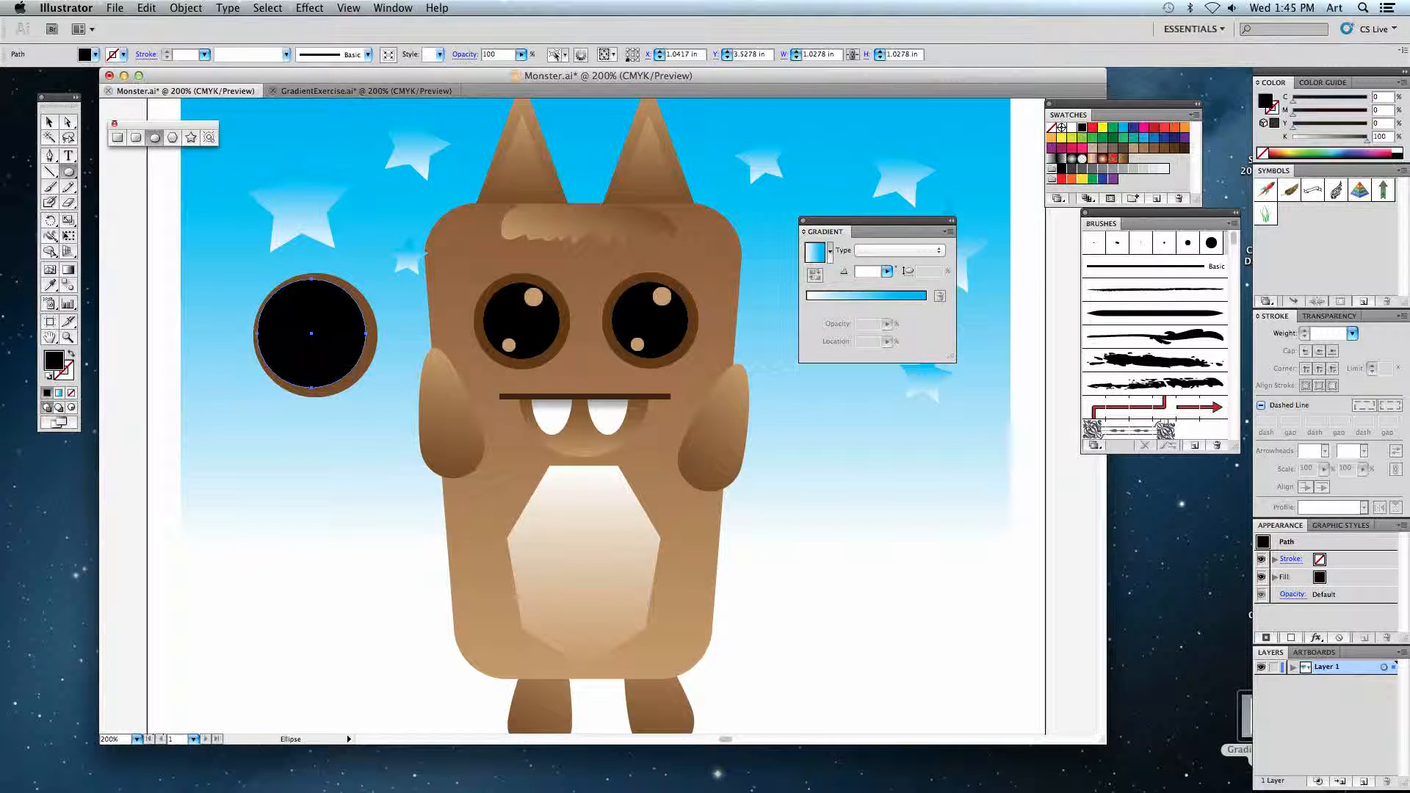
# Nudge the black circle until it is centered within the brown circle, and deselect it.
pyautogui.click(48, 123)
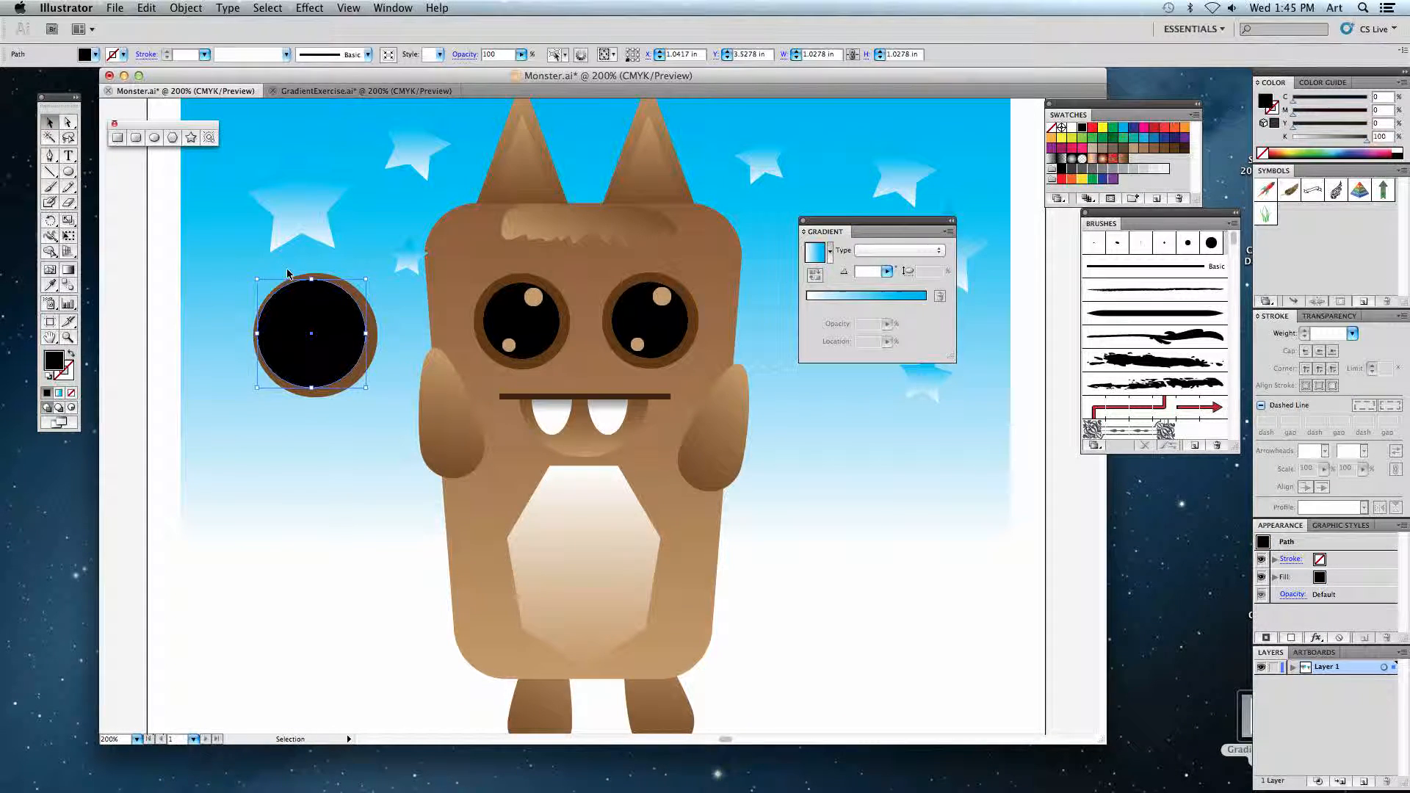
pyautogui.press('Right')
pyautogui.press('Right')
pyautogui.press('Right')
pyautogui.press('Down')
pyautogui.click(244, 340)
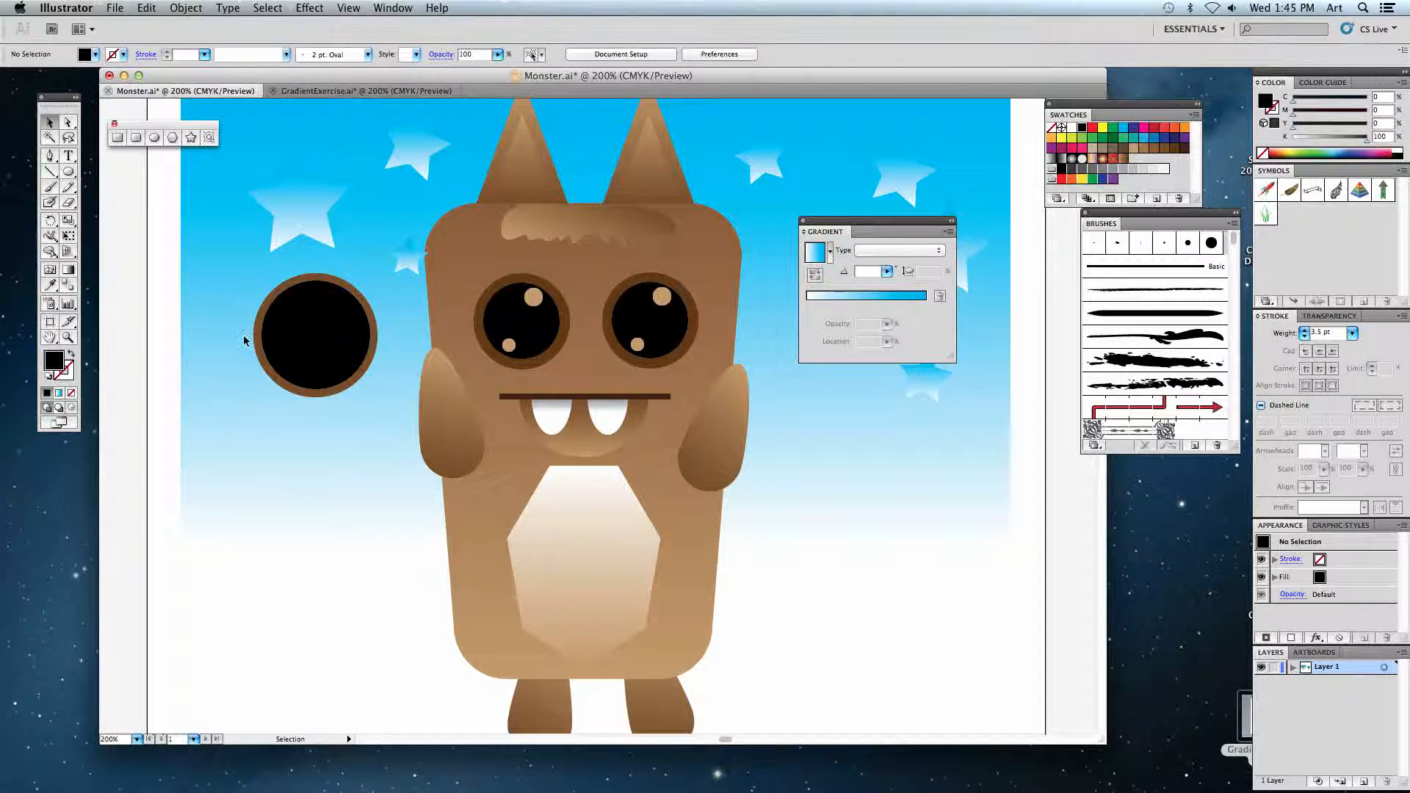
# Add two tan (C25 M40 Y65 K0) highlight circles to the pupil, one about 0.18 in near its top and a smaller one near its bottom.
pyautogui.click(154, 138)
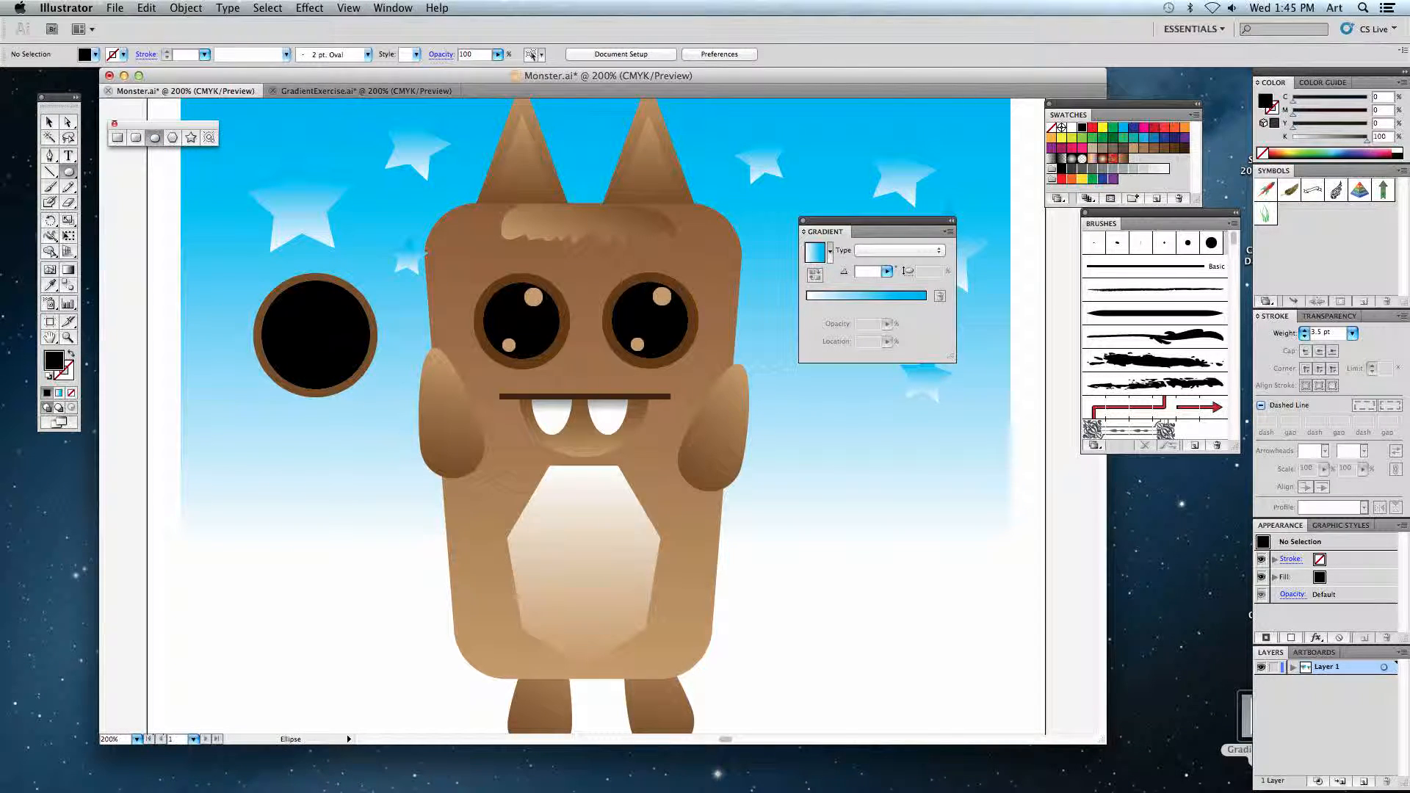
pyautogui.click(1133, 137)
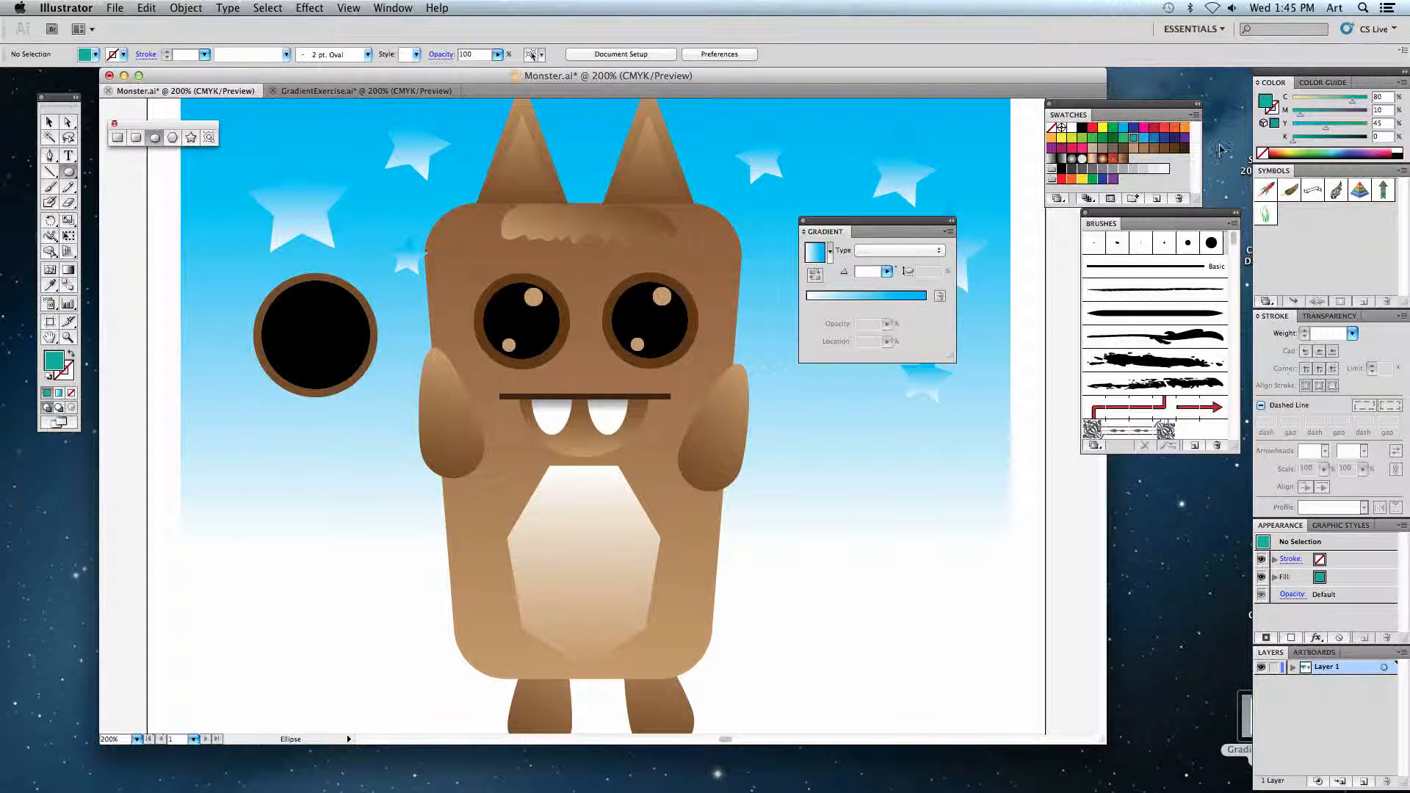
pyautogui.click(1133, 147)
pyautogui.moveTo(337, 292)
pyautogui.mouseDown()
pyautogui.moveTo(381, 346)
pyautogui.moveTo(340, 321)
pyautogui.moveTo(386, 312)
pyautogui.moveTo(335, 315)
pyautogui.moveTo(359, 312)
pyautogui.moveTo(350, 334)
pyautogui.moveTo(332, 294)
pyautogui.mouseUp()
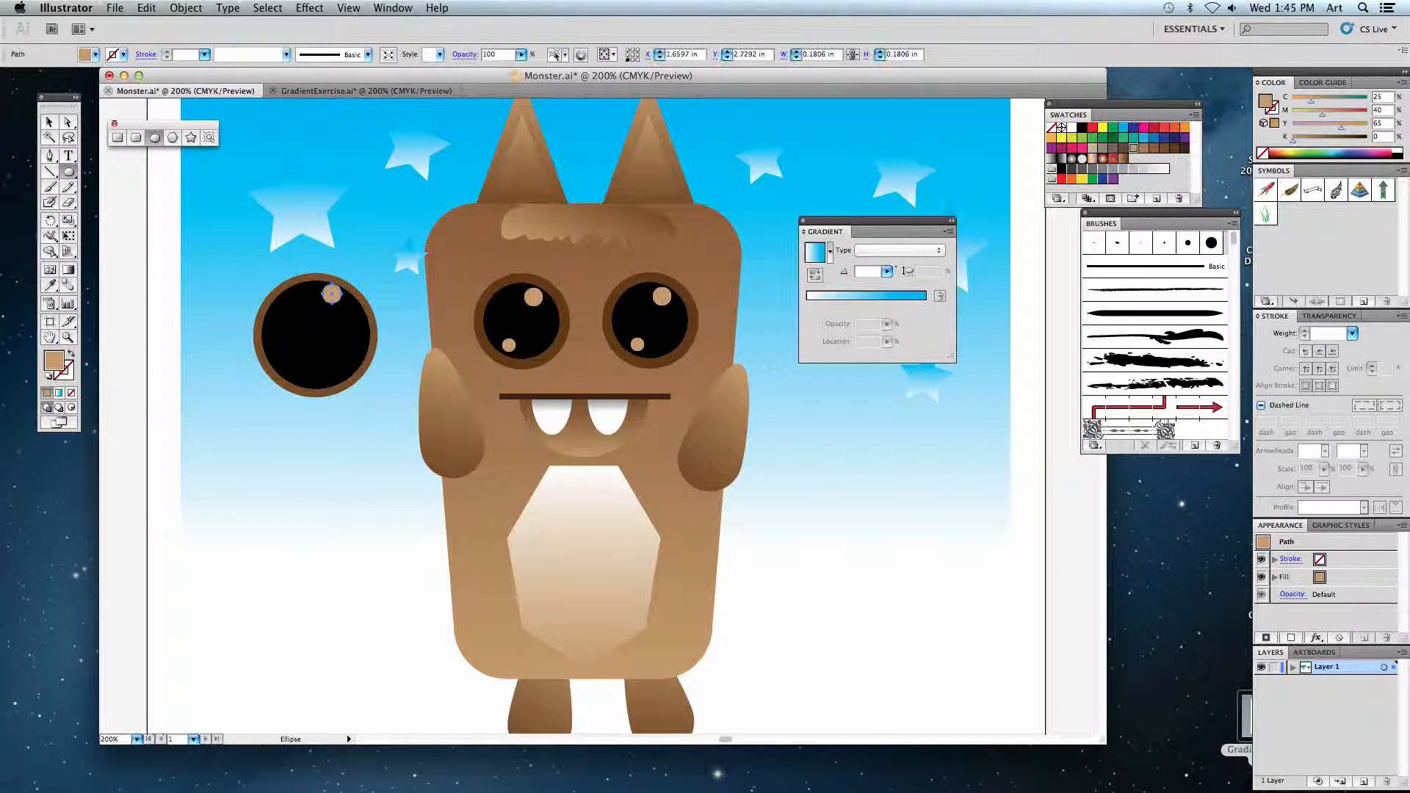
pyautogui.moveTo(293, 371); pyautogui.dragTo(304, 382)
pyautogui.click(49, 121)
pyautogui.click(201, 258)
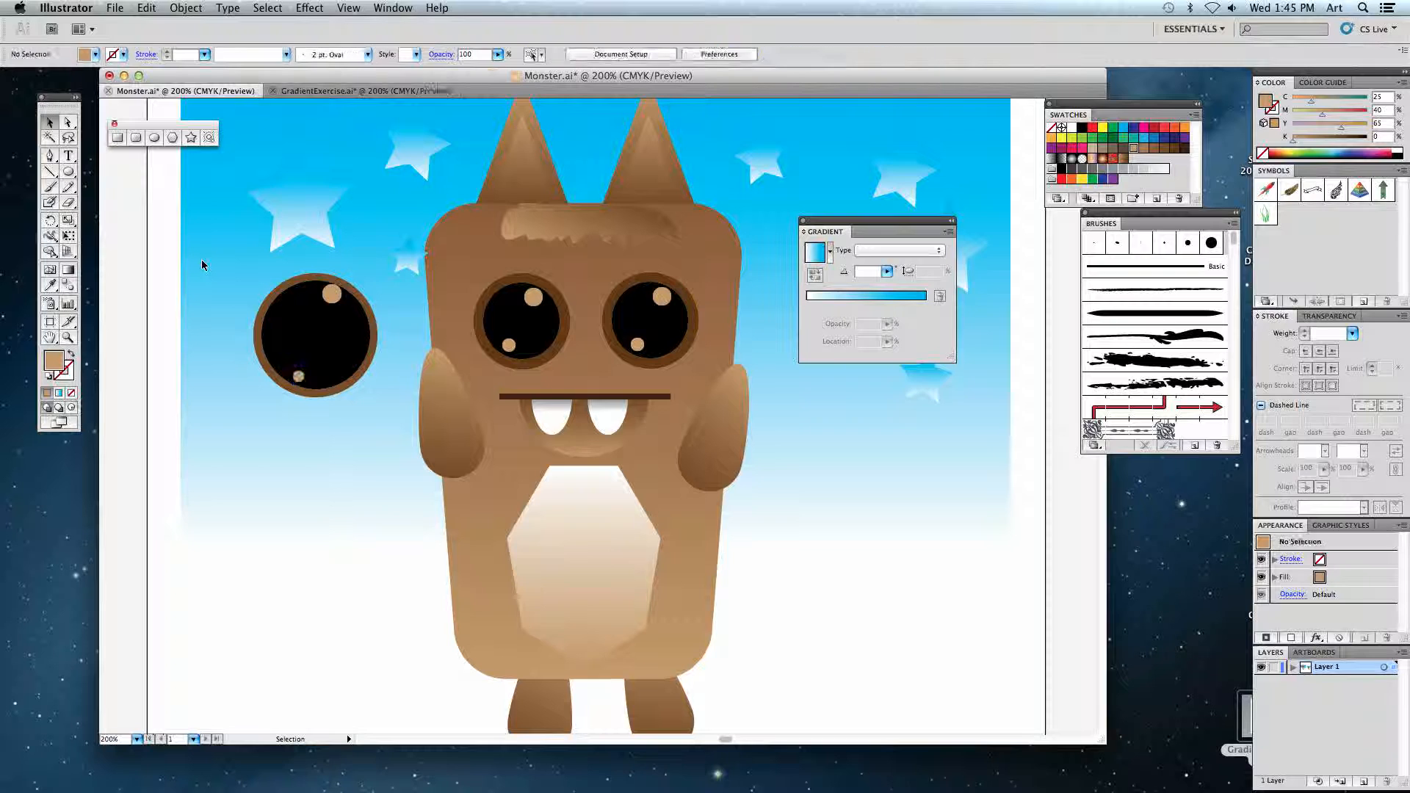
# Shrink the black pupil slightly about its center to widen the brown ring around it, and deselect it.
pyautogui.click(293, 320)
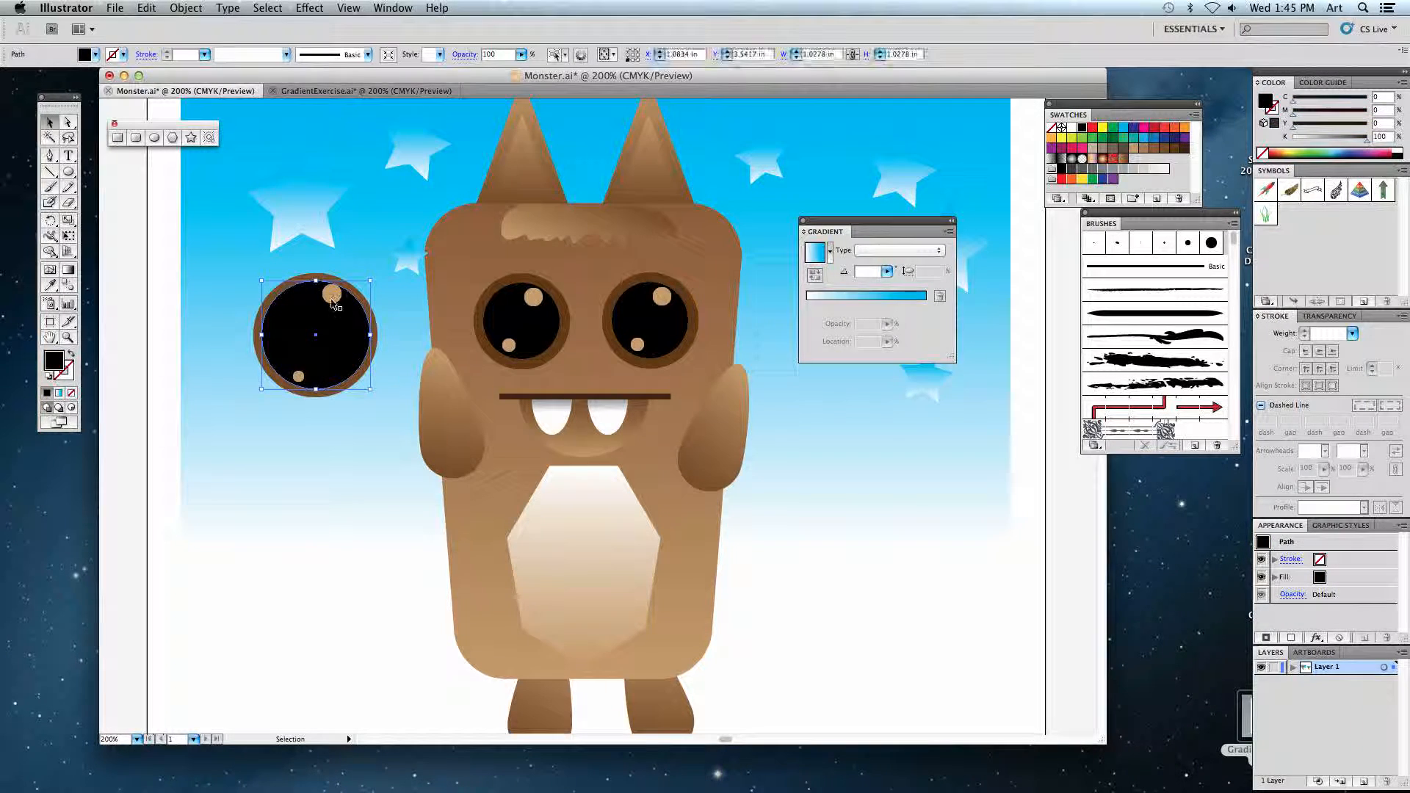
pyautogui.moveTo(316, 283); pyautogui.dragTo(316, 286)
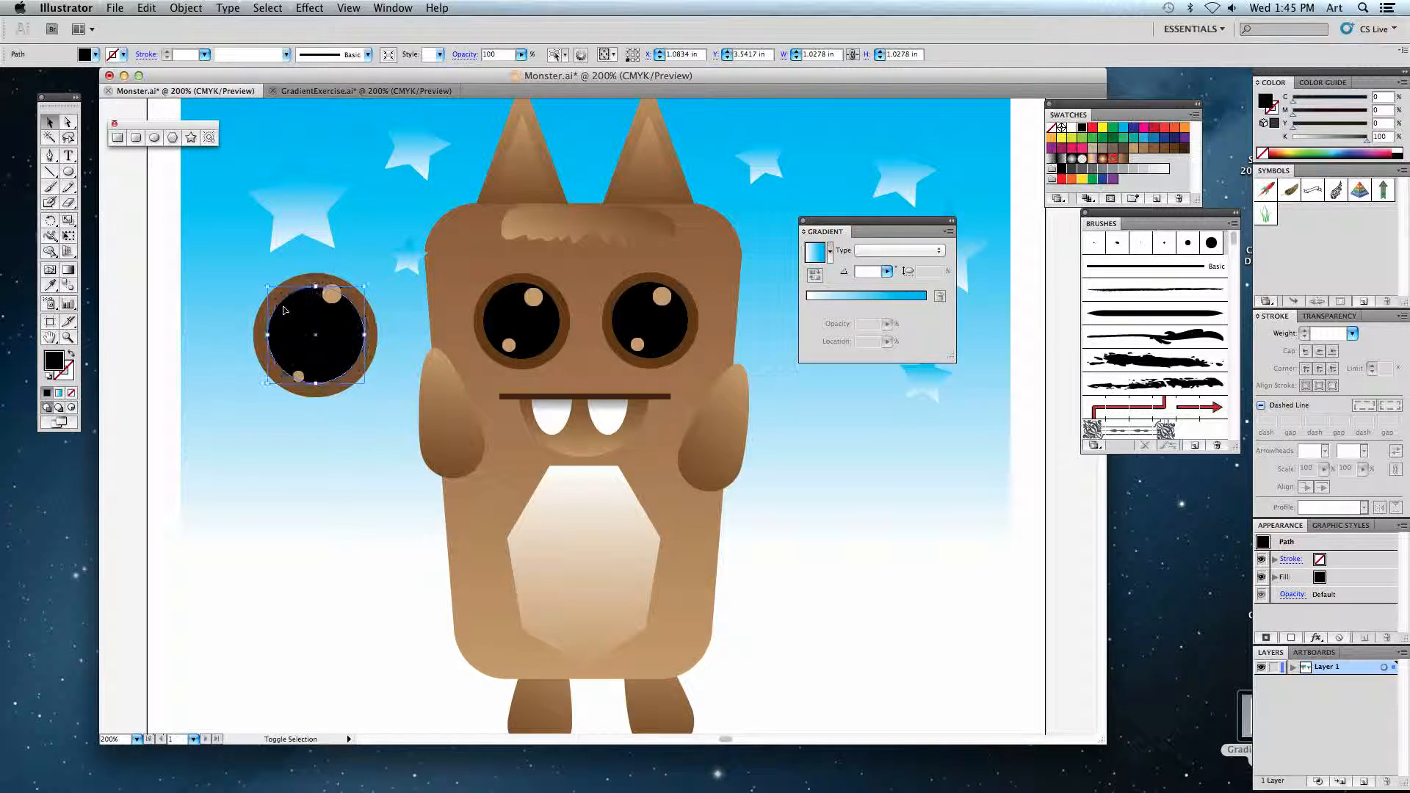
pyautogui.click(217, 305)
pyautogui.click(242, 291)
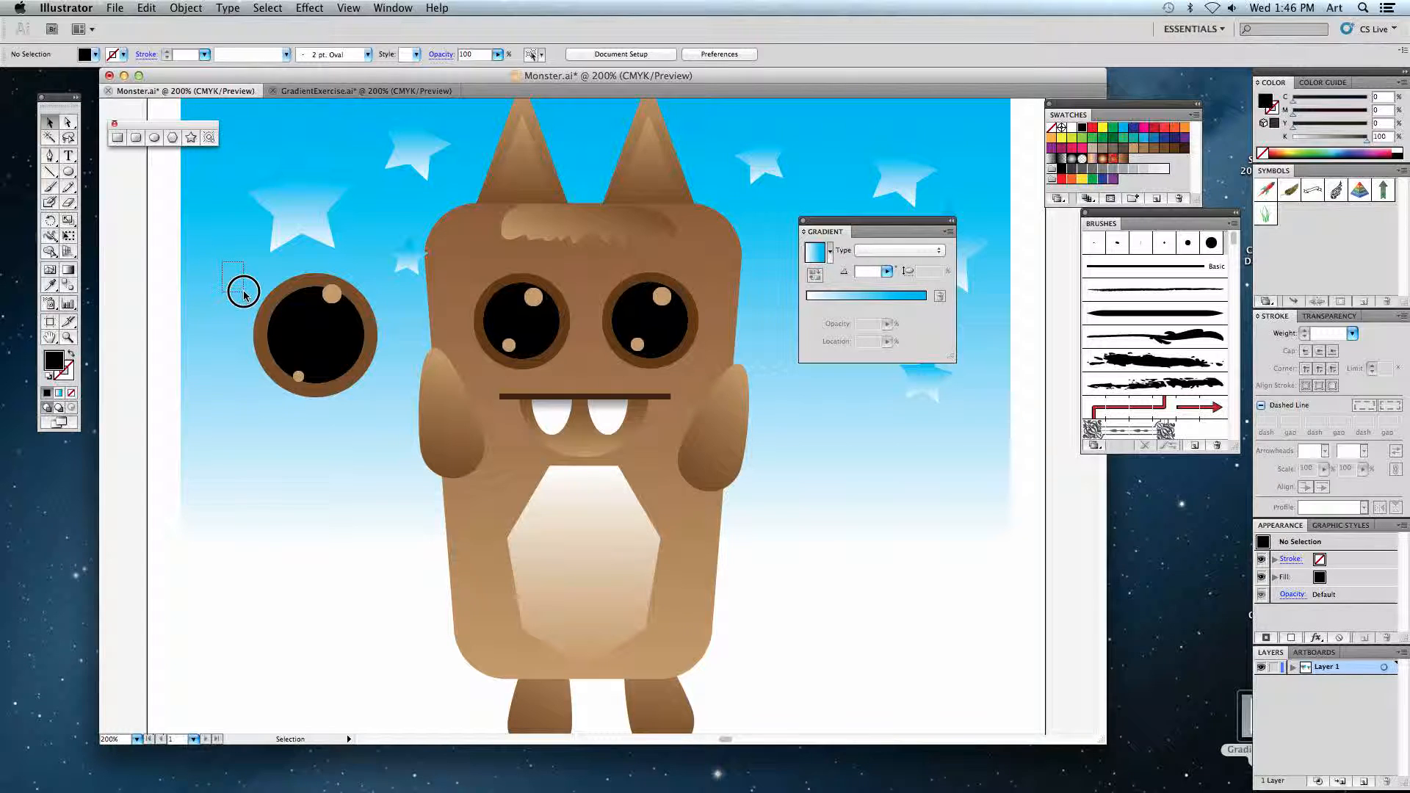
# Select all the circles that make up the new eye and group them into one object.
pyautogui.click(232, 269)
pyautogui.click(298, 285)
pyautogui.click(307, 304)
pyautogui.click(331, 294)
pyautogui.moveTo(224, 268); pyautogui.dragTo(382, 406)
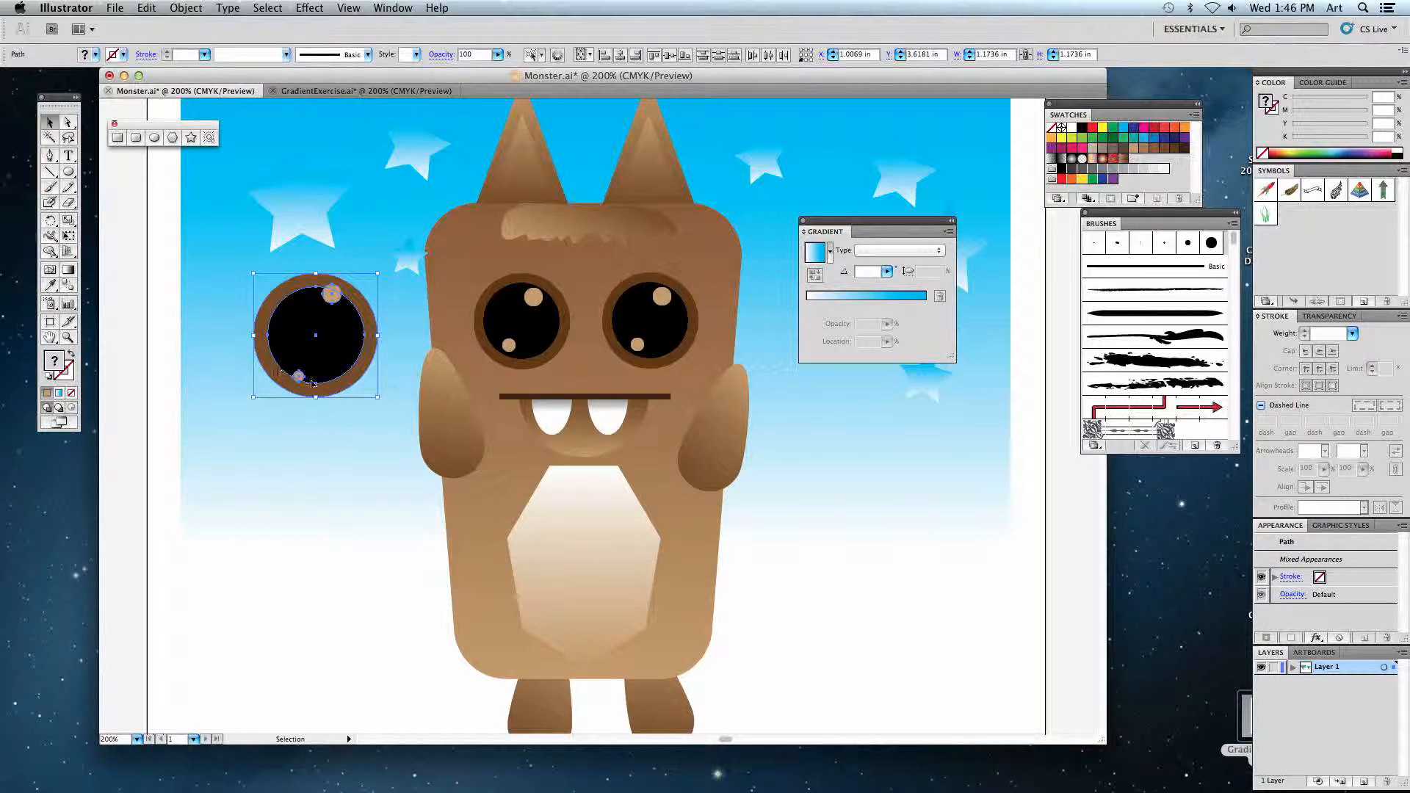
pyautogui.click(186, 8)
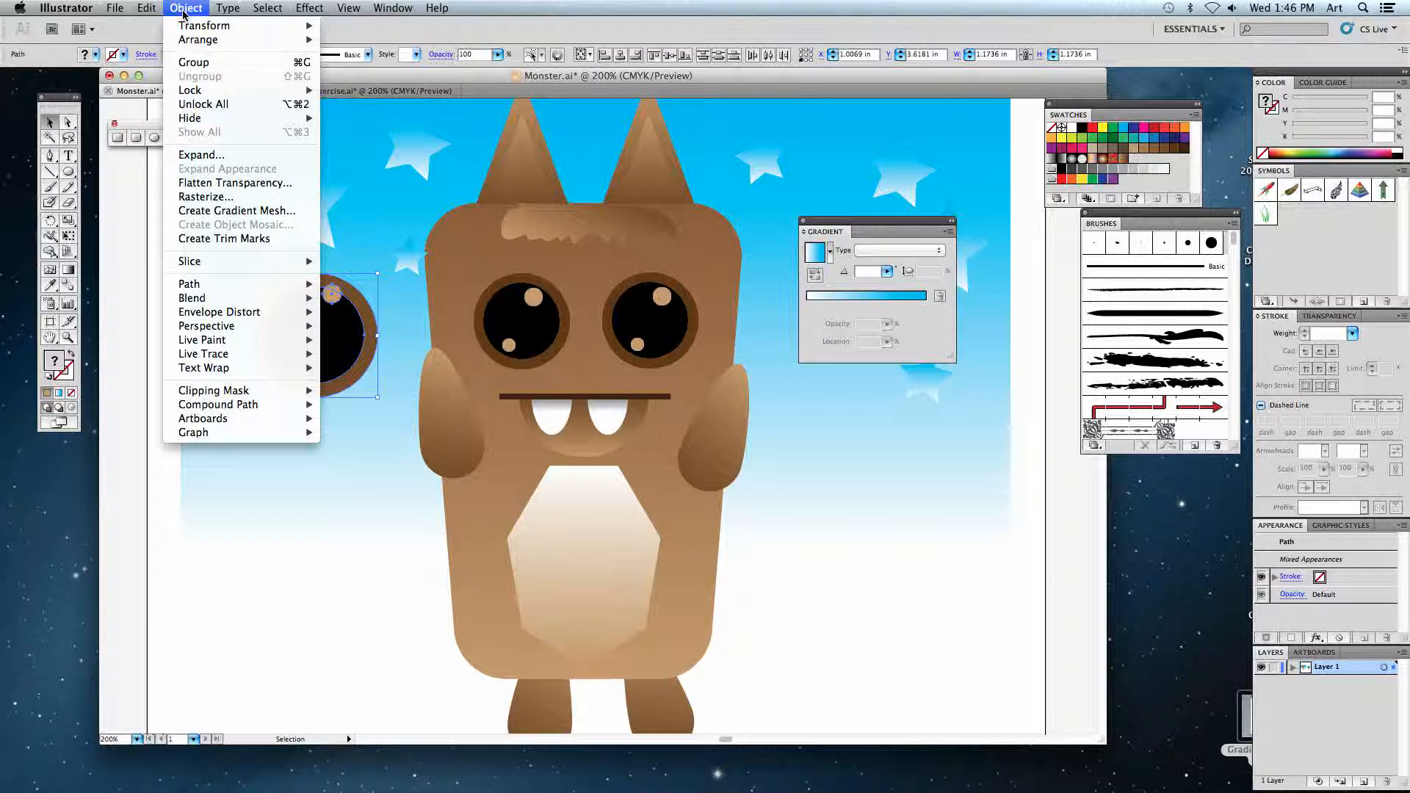
pyautogui.click(300, 62)
pyautogui.click(335, 420)
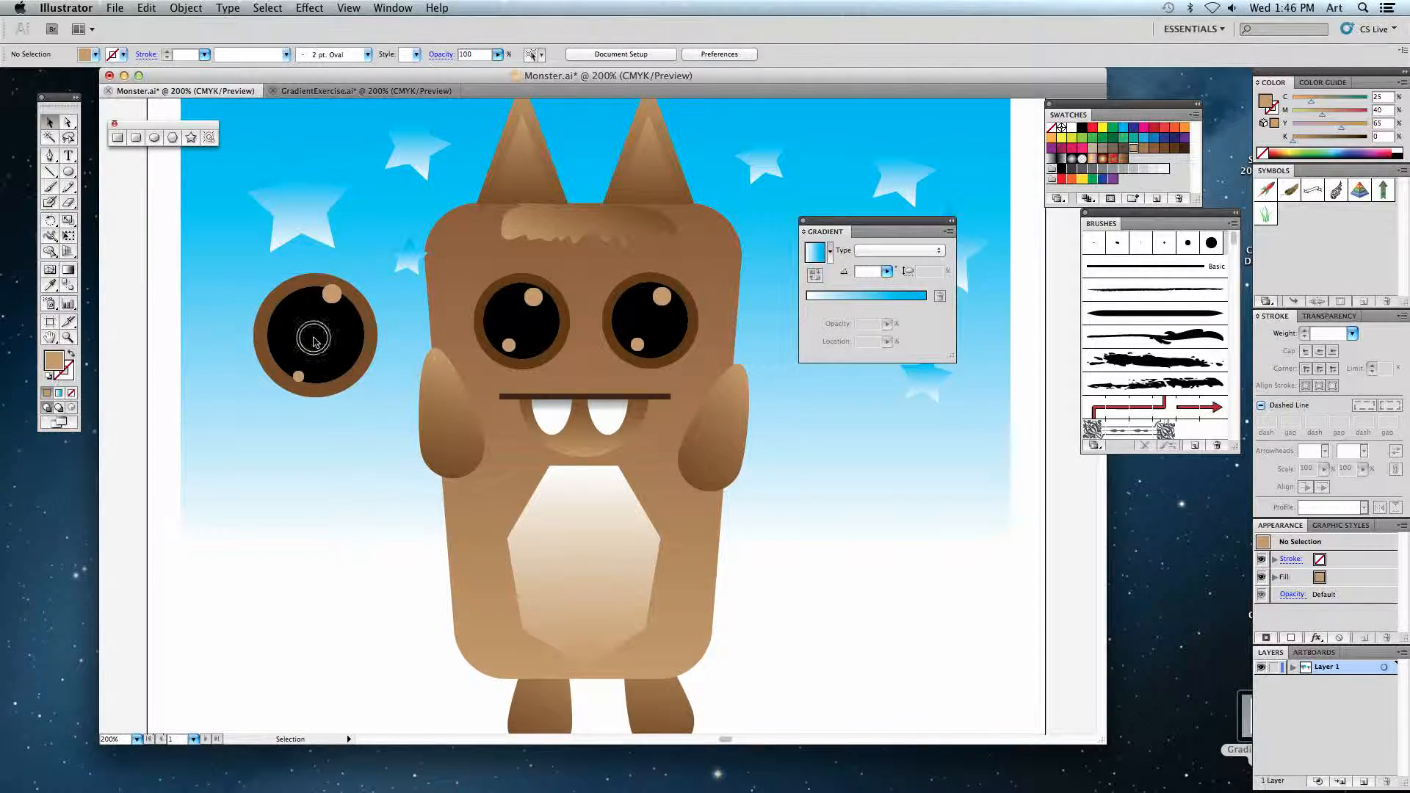
# Move the grouped eye back and forth beside the monster to test that its parts stay together.
pyautogui.click(320, 344)
pyautogui.moveTo(333, 338); pyautogui.dragTo(254, 362)
pyautogui.click(333, 343)
pyautogui.moveTo(255, 363); pyautogui.dragTo(352, 362)
# Delete the working monster's two original eyes.
pyautogui.click(524, 339)
pyautogui.press('Delete')
pyautogui.click(638, 334)
pyautogui.press('Delete')
# Place the grouped eye as the monster's left-hand eye and duplicate it level with the original as the right-hand eye.
pyautogui.moveTo(353, 379); pyautogui.dragTo(534, 308)
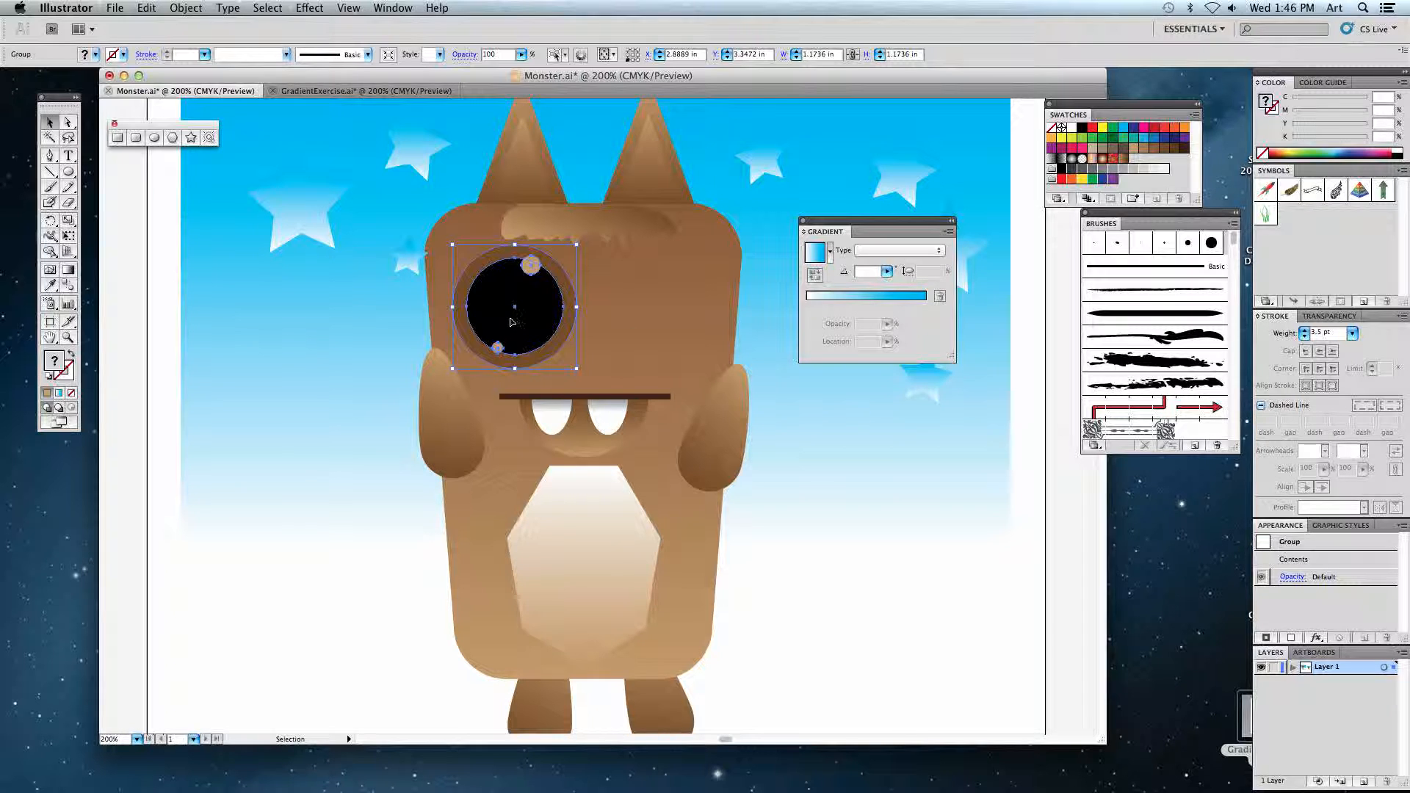
pyautogui.click(49, 122)
pyautogui.moveTo(511, 332); pyautogui.dragTo(650, 332)
pyautogui.click(278, 325)
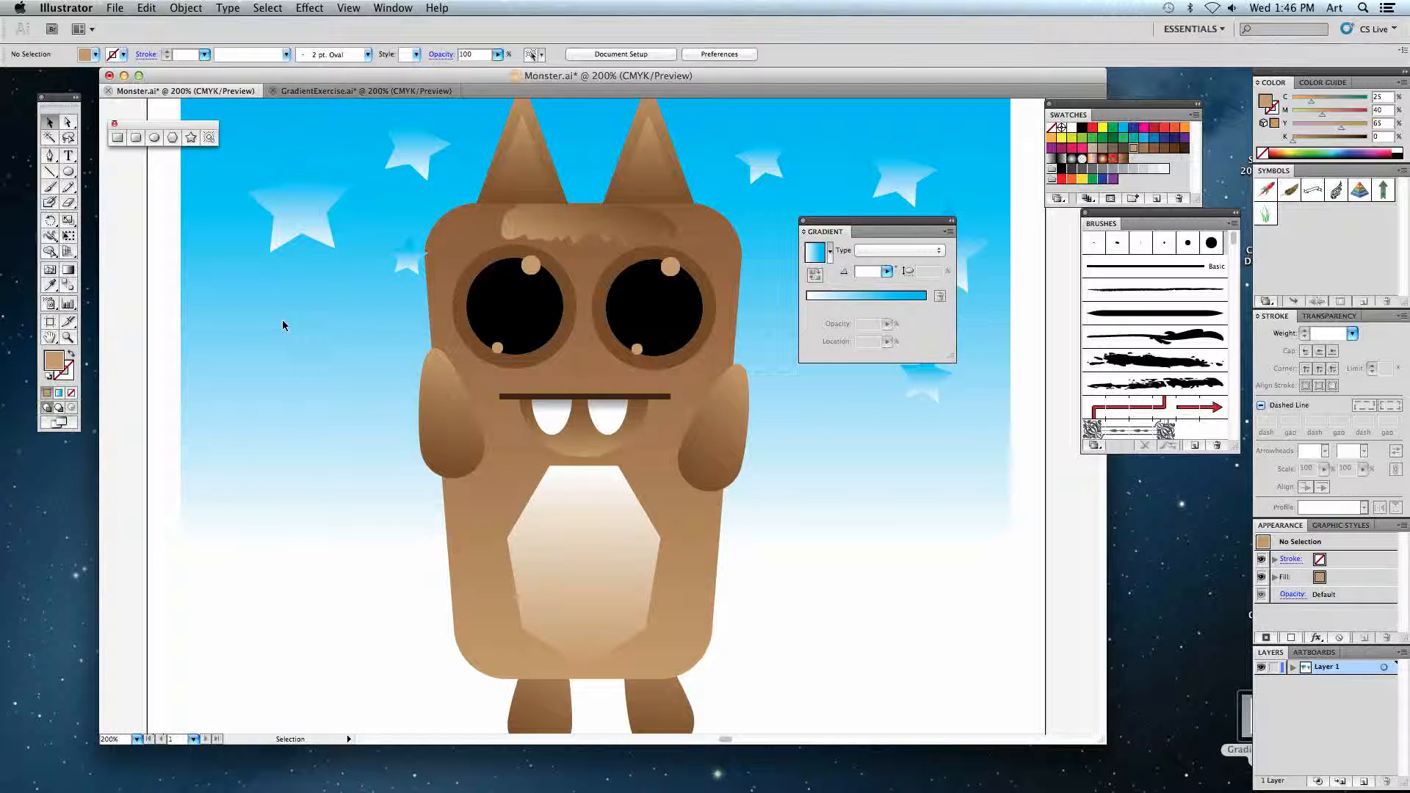
# Scale down the monster's right-hand eye and shift the left-hand eye slightly toward the face's center.
pyautogui.click(619, 307)
pyautogui.moveTo(653, 247); pyautogui.dragTo(663, 313)
pyautogui.moveTo(535, 321); pyautogui.dragTo(550, 317)
pyautogui.click(396, 308)
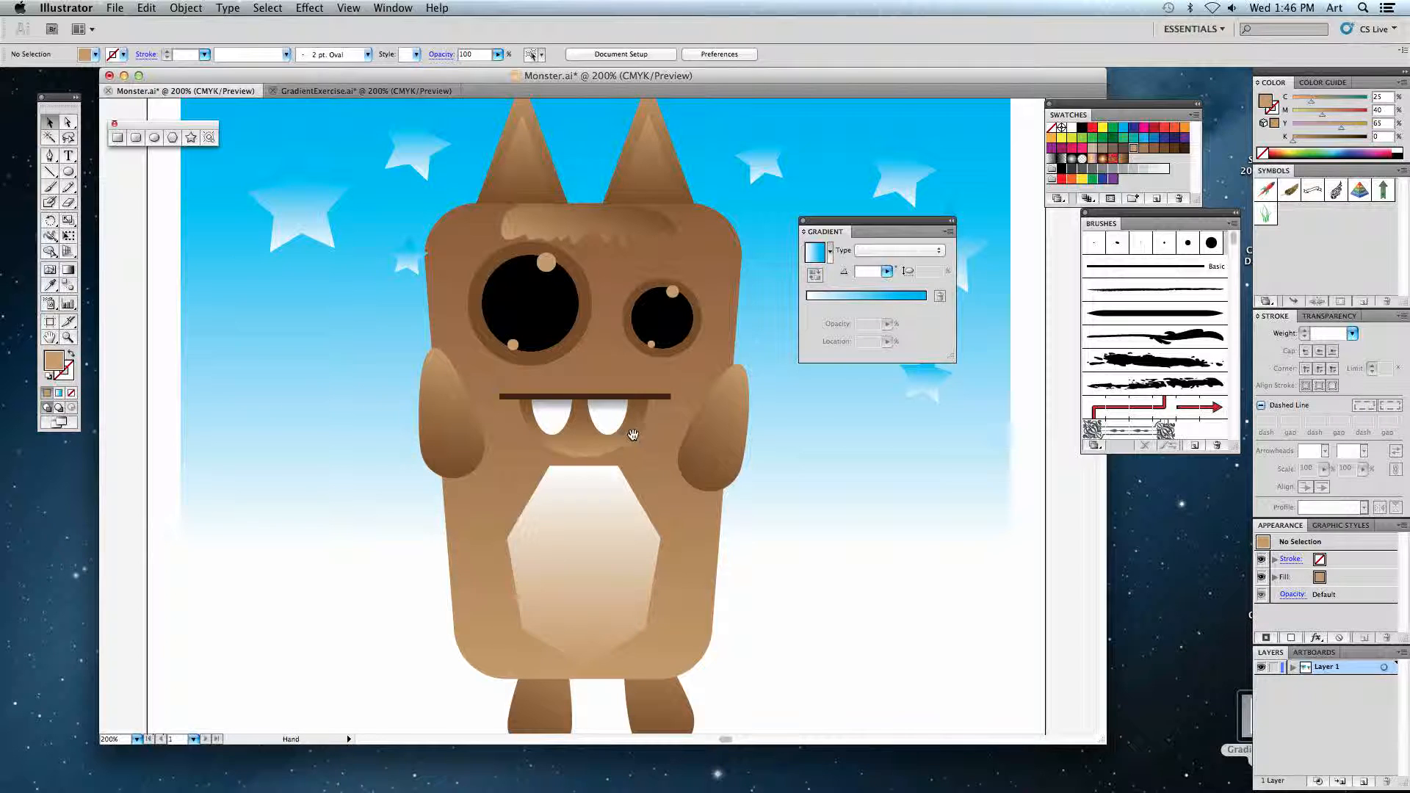
# Examine the reference monster's mouth and teeth up close, and compare them with the working monster's mouth.
pyautogui.moveTo(646, 435); pyautogui.dragTo(335, 426)
pyautogui.moveTo(702, 447); pyautogui.dragTo(308, 444)
pyautogui.moveTo(500, 441); pyautogui.dragTo(330, 390)
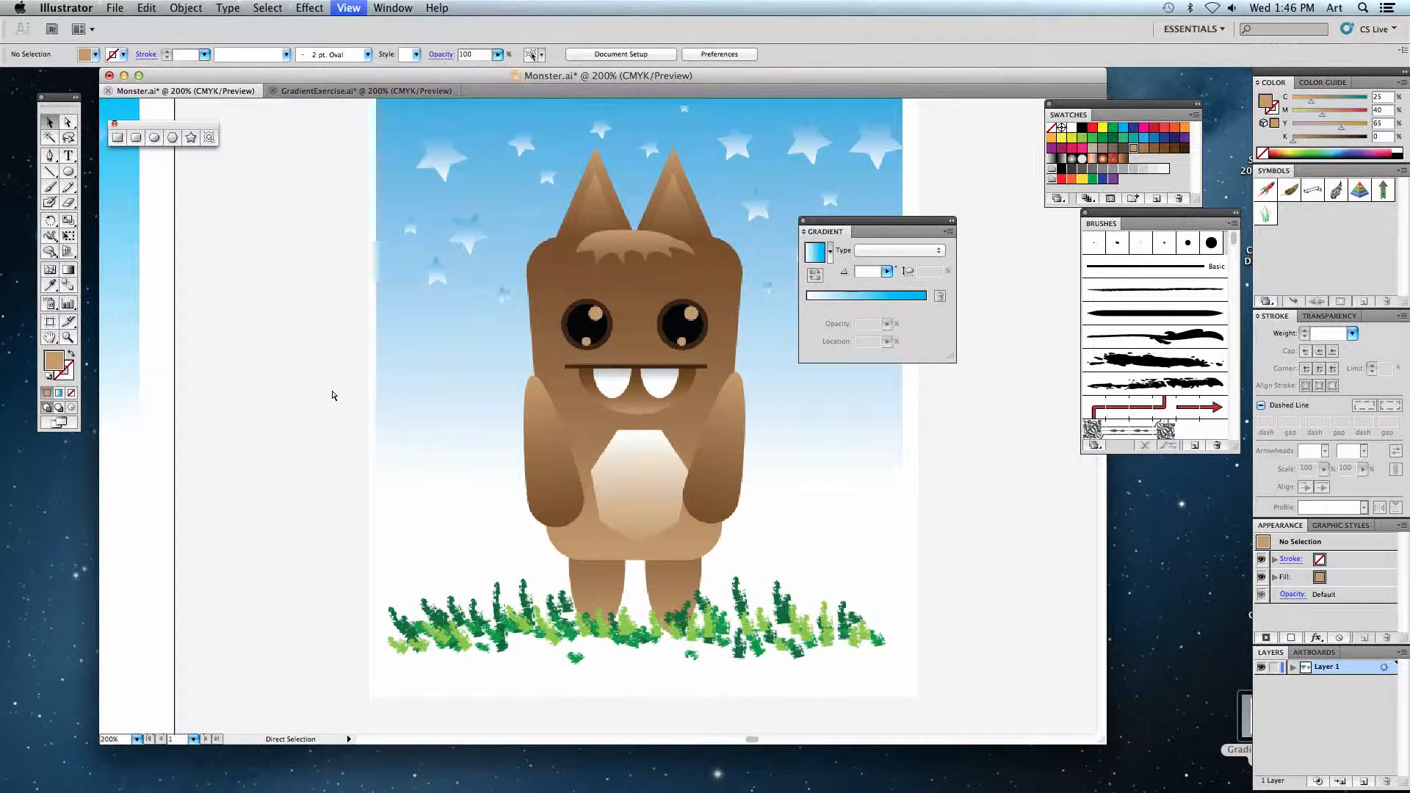
pyautogui.press('super+plus')
pyautogui.moveTo(504, 389); pyautogui.dragTo(350, 354)
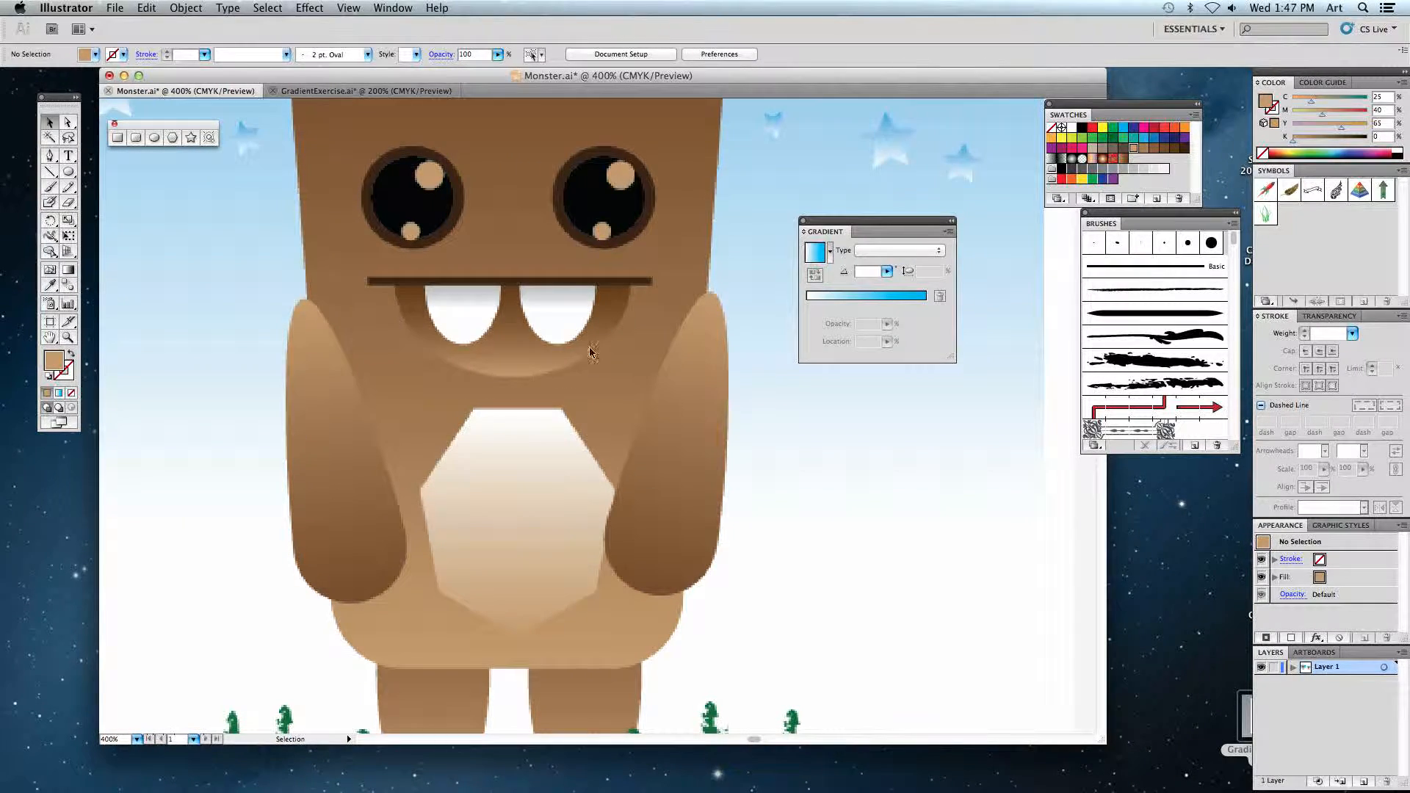
pyautogui.hscroll(-15, 566, 478)
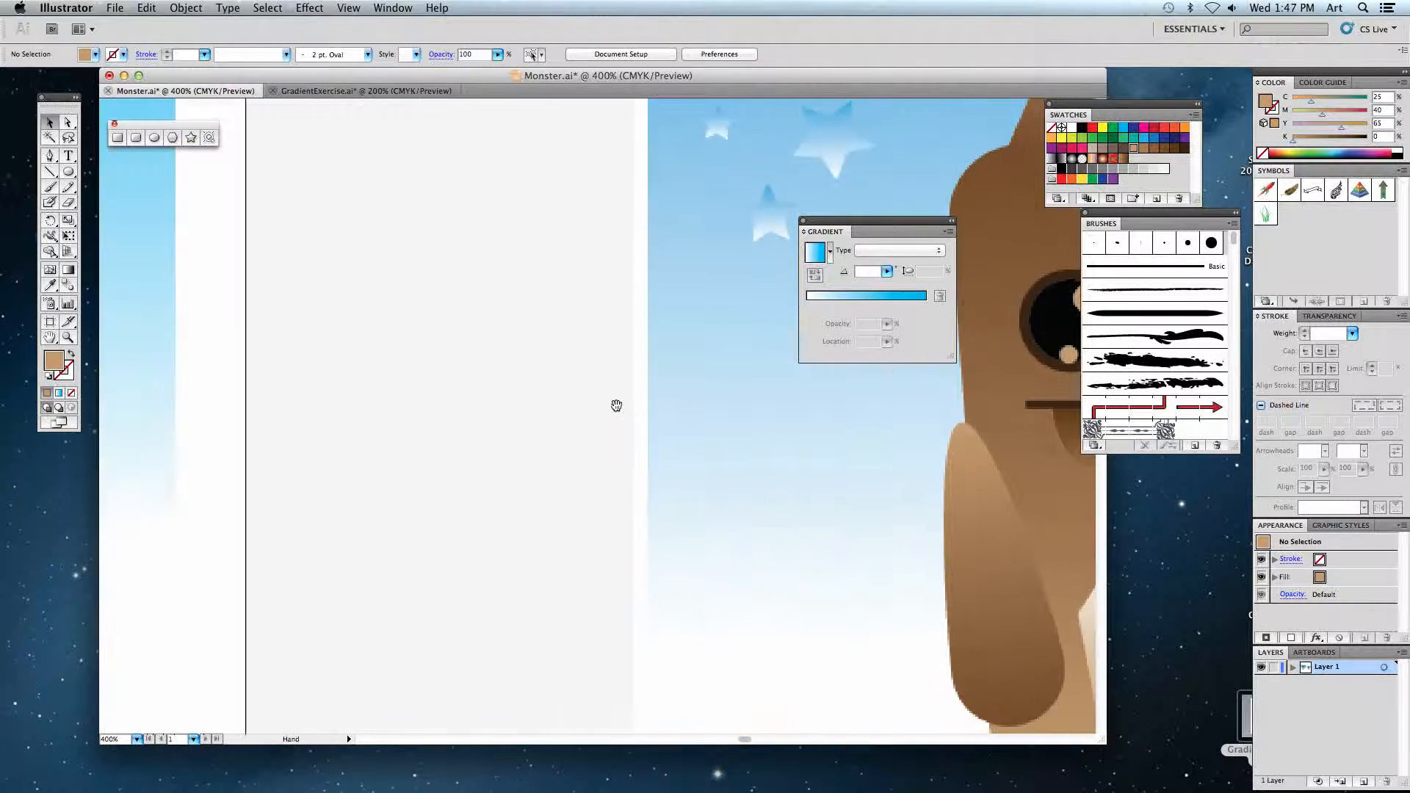
pyautogui.press('super+minus')
pyautogui.moveTo(566, 444); pyautogui.dragTo(762, 440)
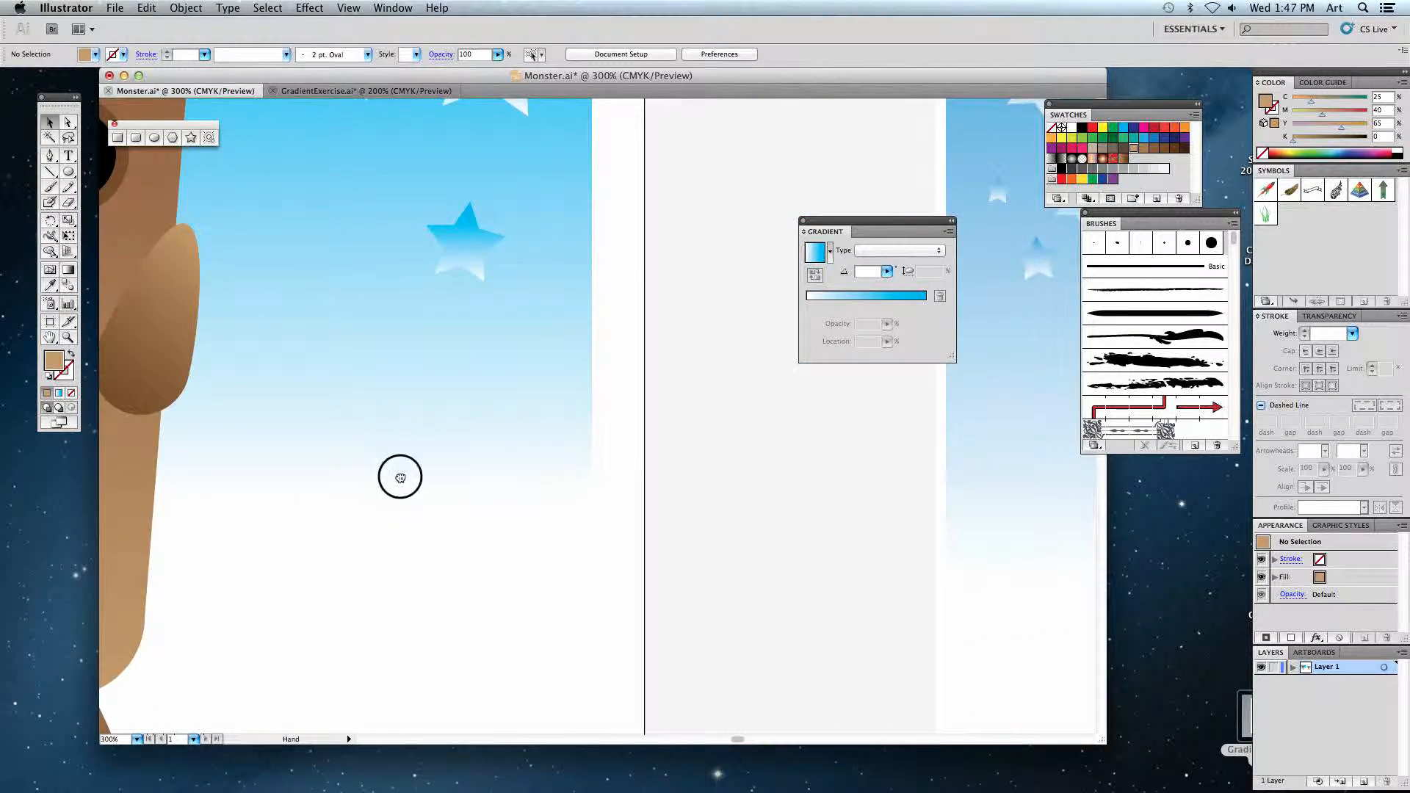
pyautogui.moveTo(399, 479); pyautogui.dragTo(844, 532)
pyautogui.moveTo(497, 470); pyautogui.dragTo(753, 434)
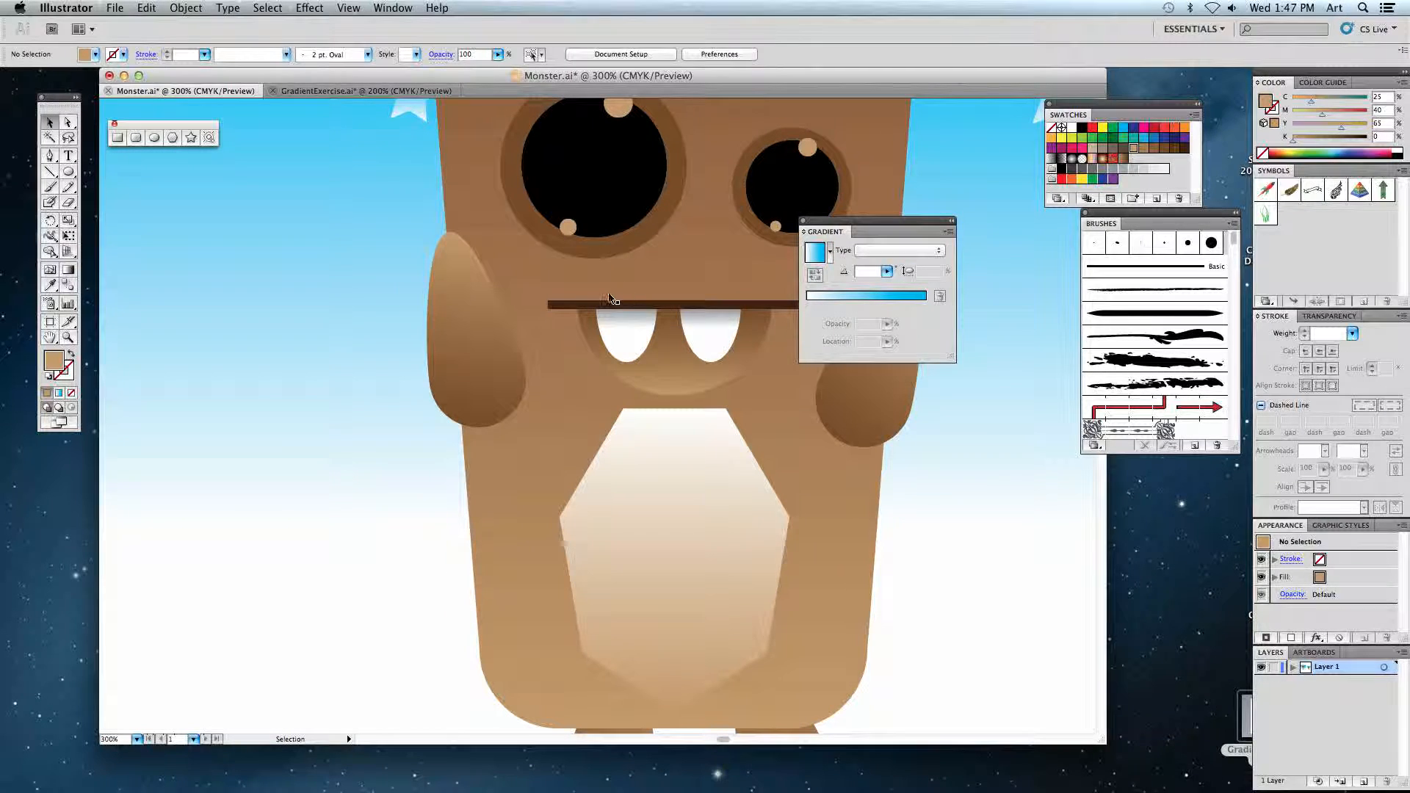
# Draw an upright ellipse about 0.38 by 0.67 in beside the monster and fill it with the blue-to-white linear gradient.
pyautogui.click(67, 172)
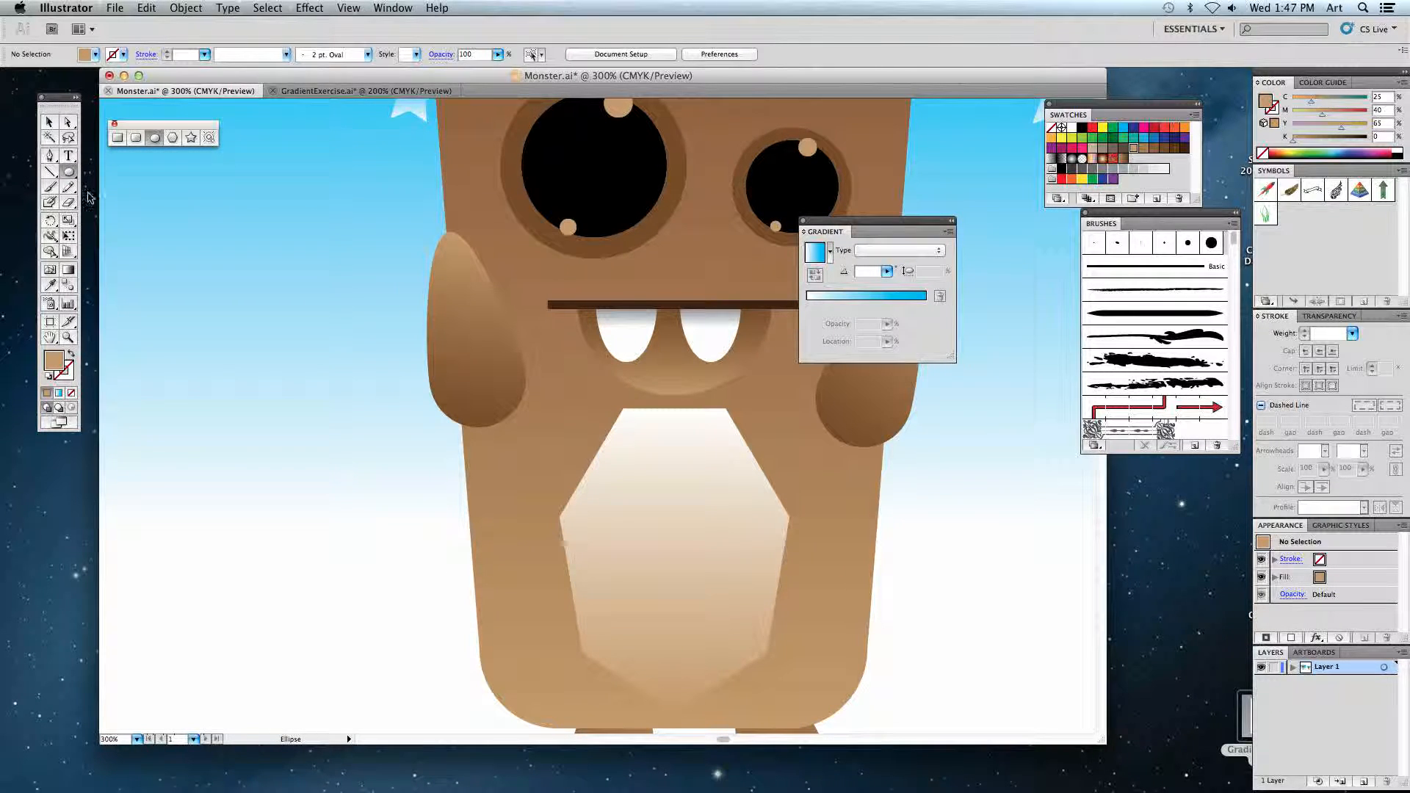
pyautogui.moveTo(239, 231); pyautogui.dragTo(299, 337)
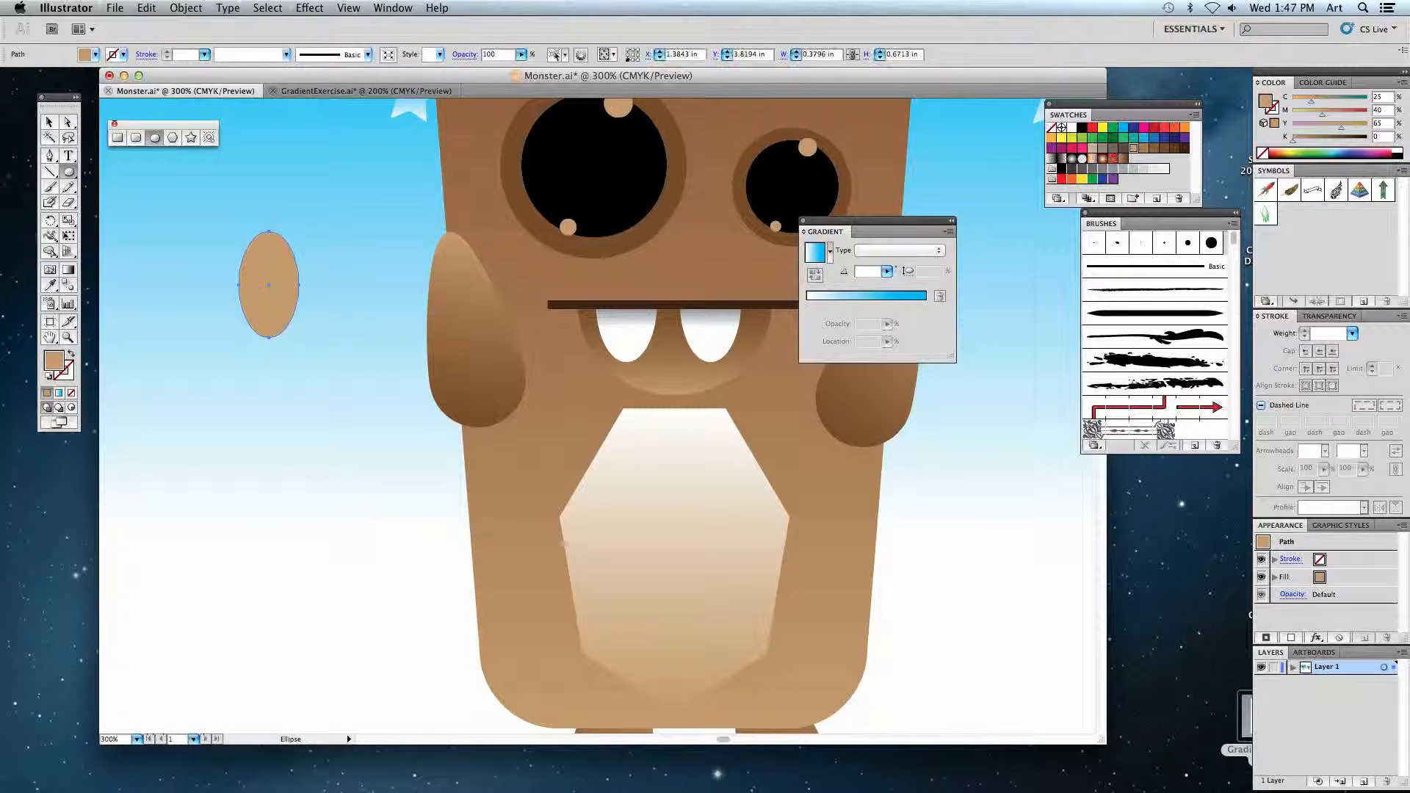
pyautogui.click(1072, 128)
pyautogui.click(59, 393)
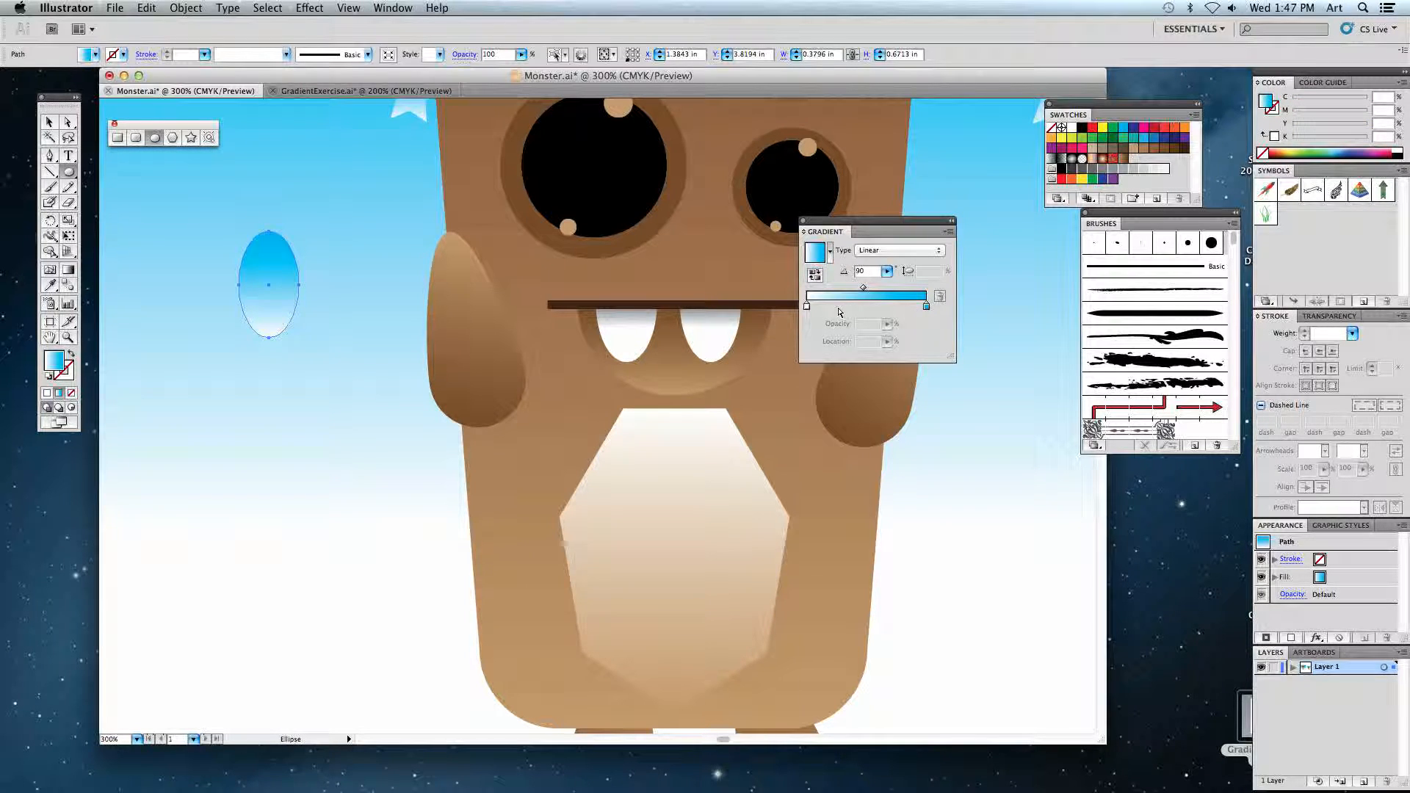
# Move the ellipse gradient's white stop toward the middle and change its blue end stop to 40% gray.
pyautogui.moveTo(807, 307); pyautogui.dragTo(877, 307)
pyautogui.doubleClick(926, 306)
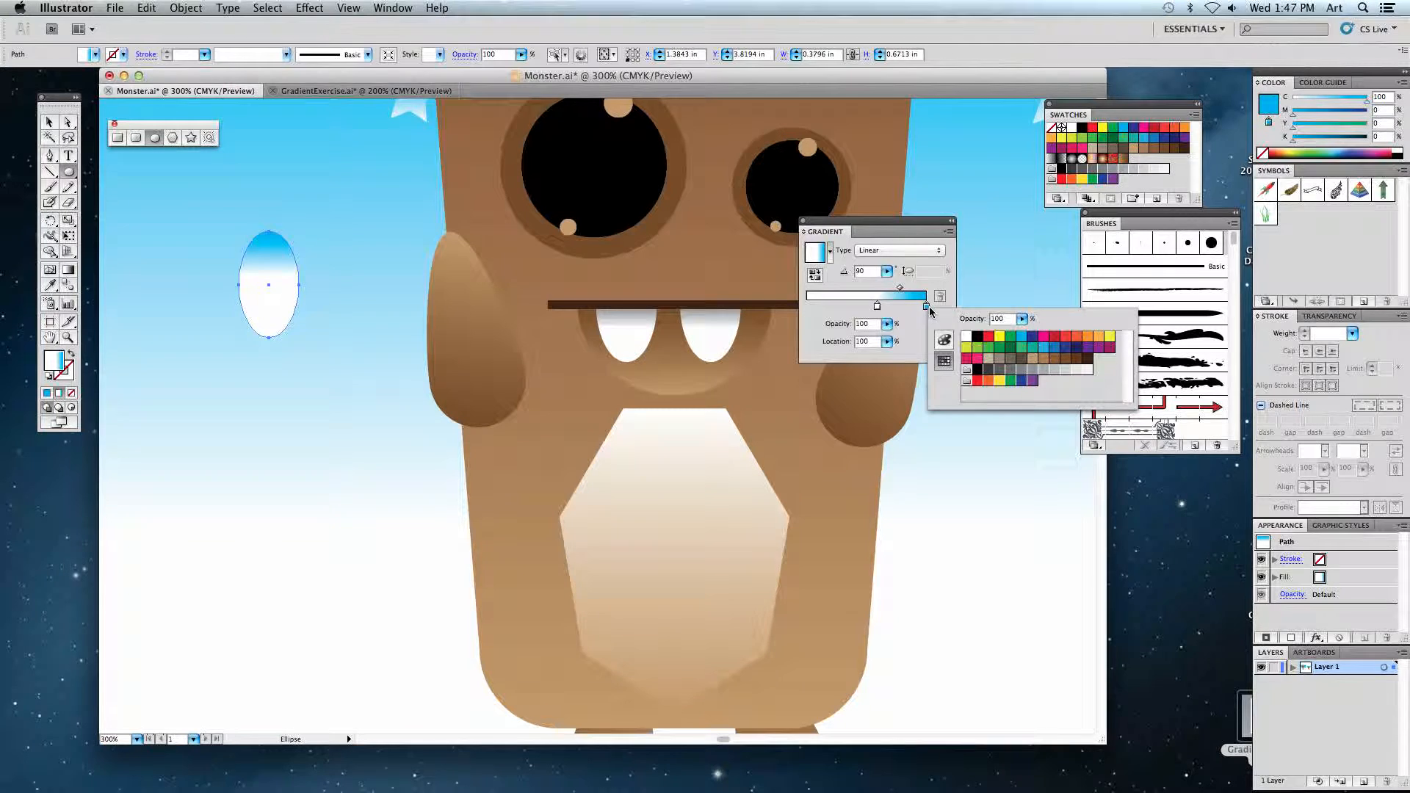
pyautogui.click(1043, 369)
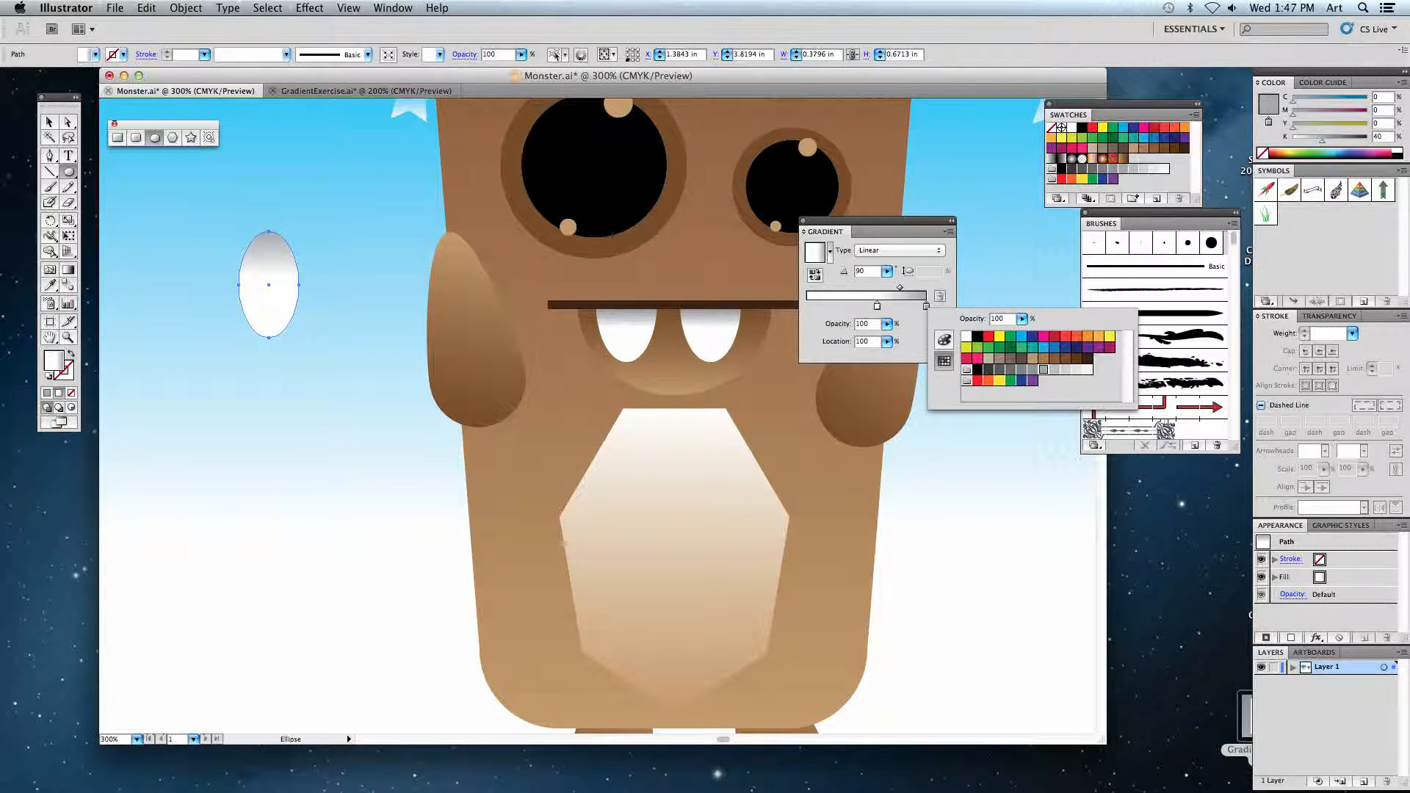
# Delete the ellipse's top anchor point with the Direct Selection tool to leave a flat-topped tooth.
pyautogui.click(71, 129)
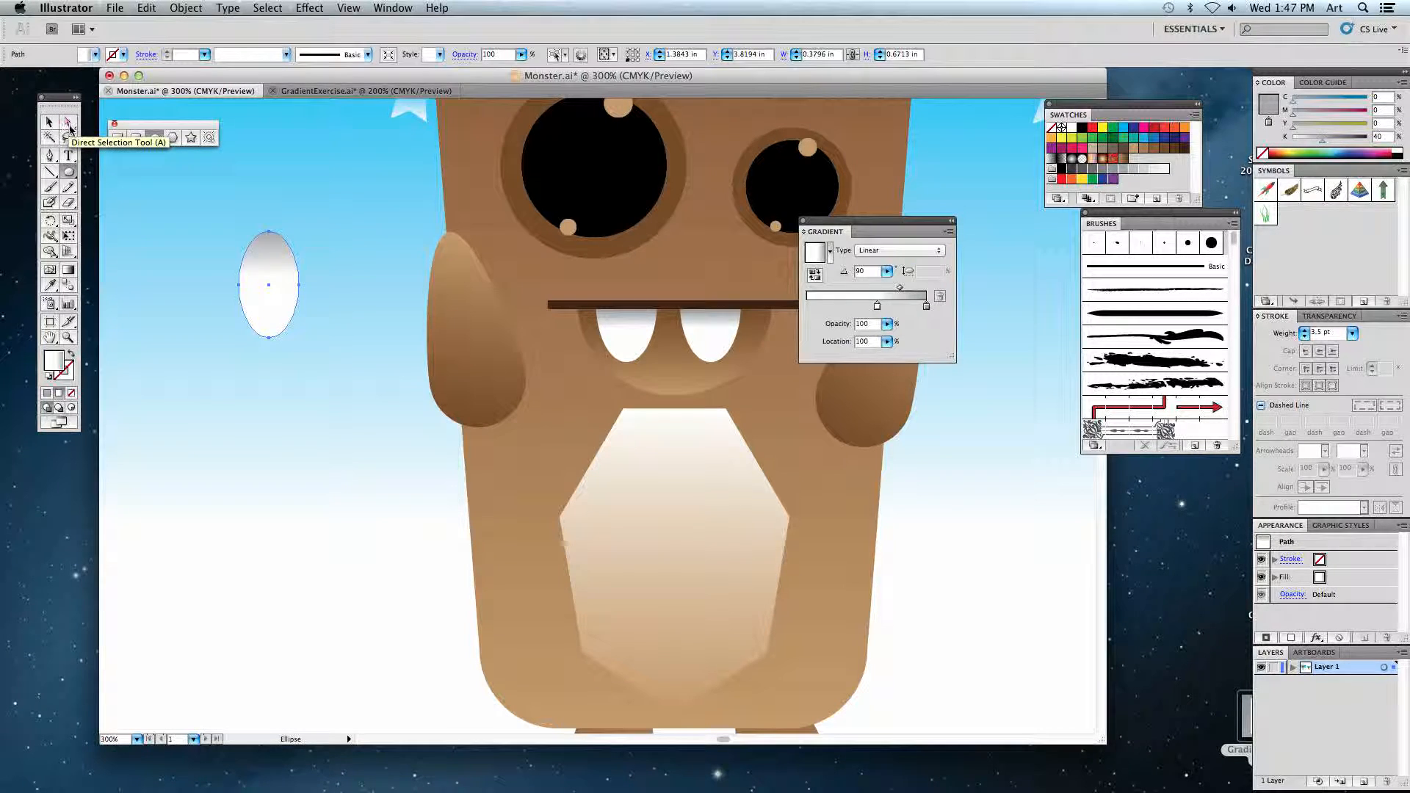
pyautogui.click(332, 244)
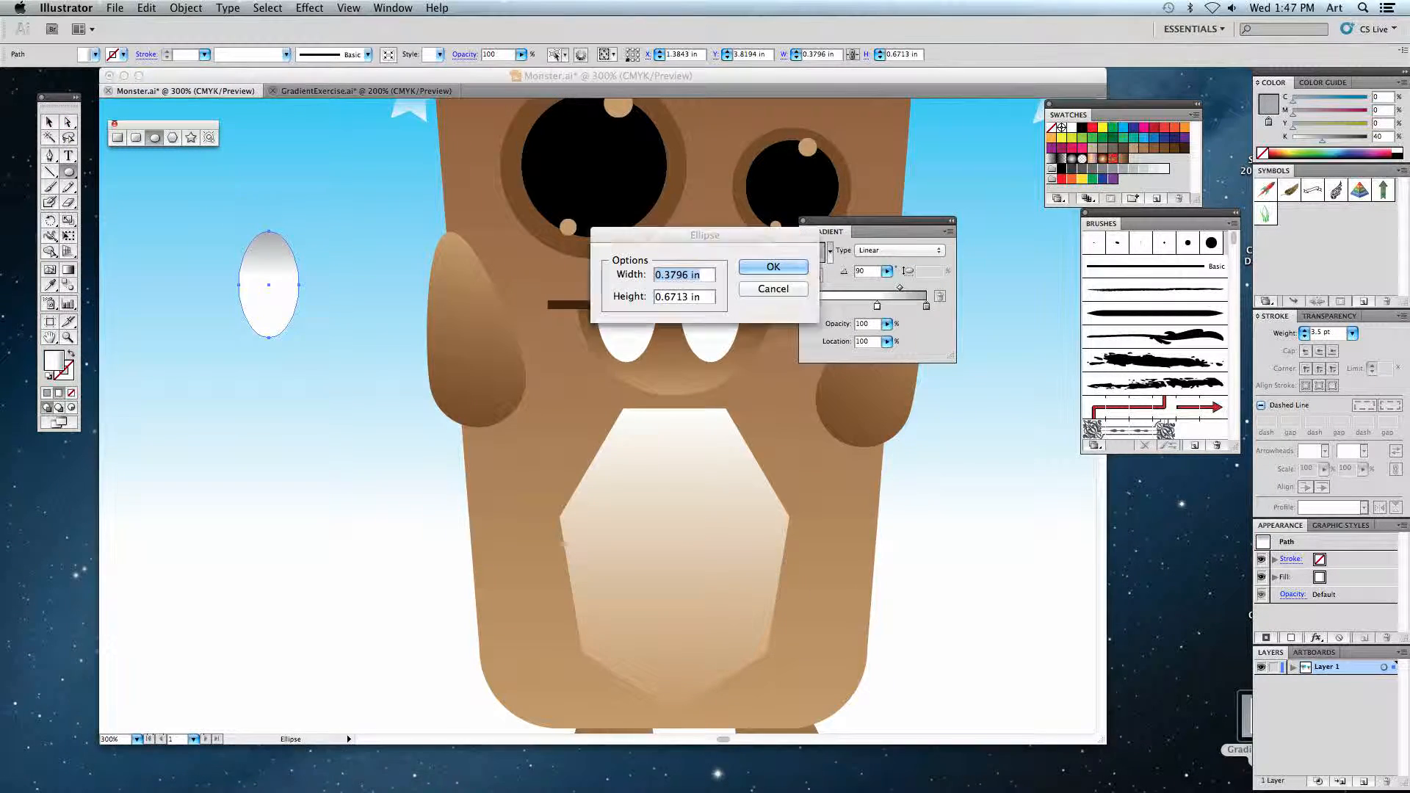
pyautogui.click(771, 290)
pyautogui.click(67, 122)
pyautogui.moveTo(255, 217); pyautogui.dragTo(286, 248)
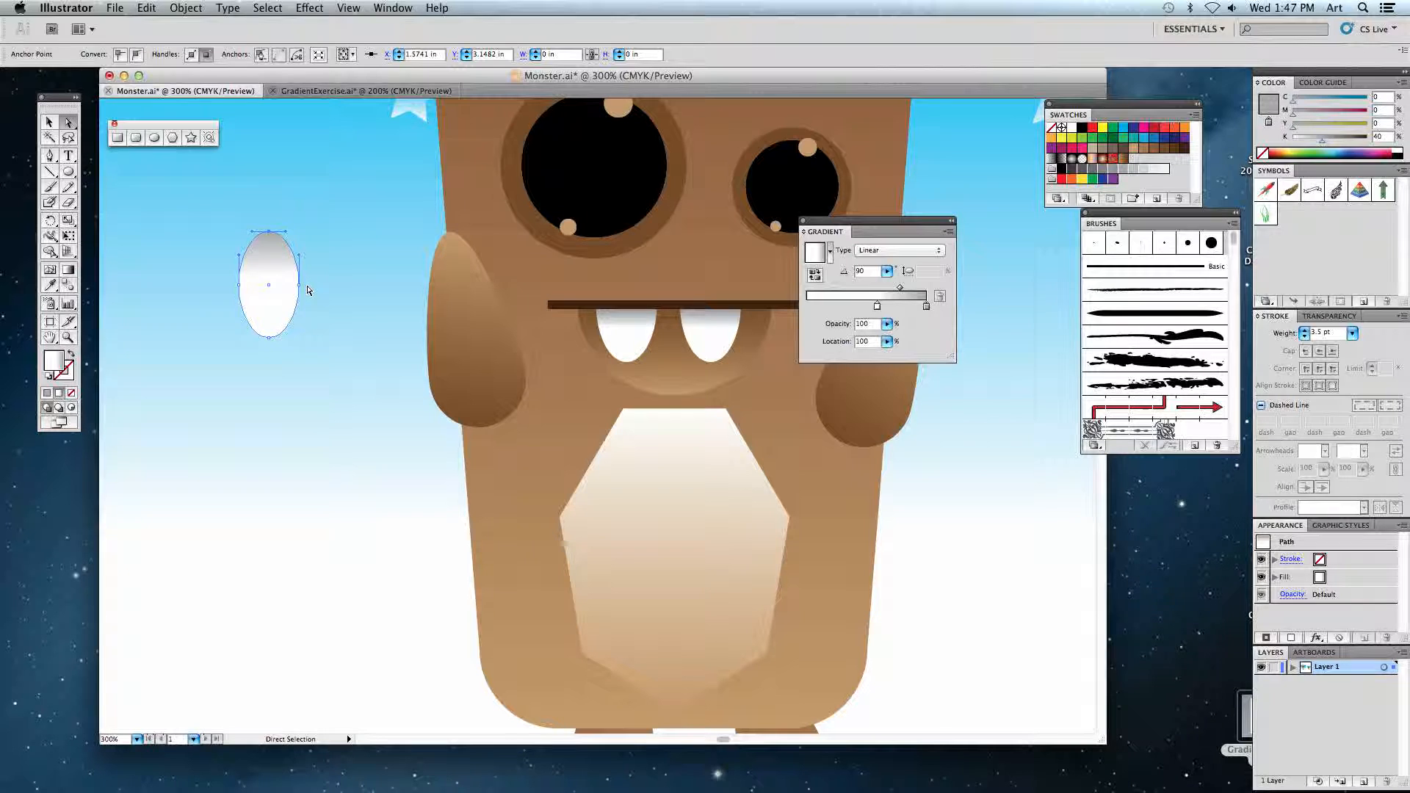
pyautogui.press('Delete')
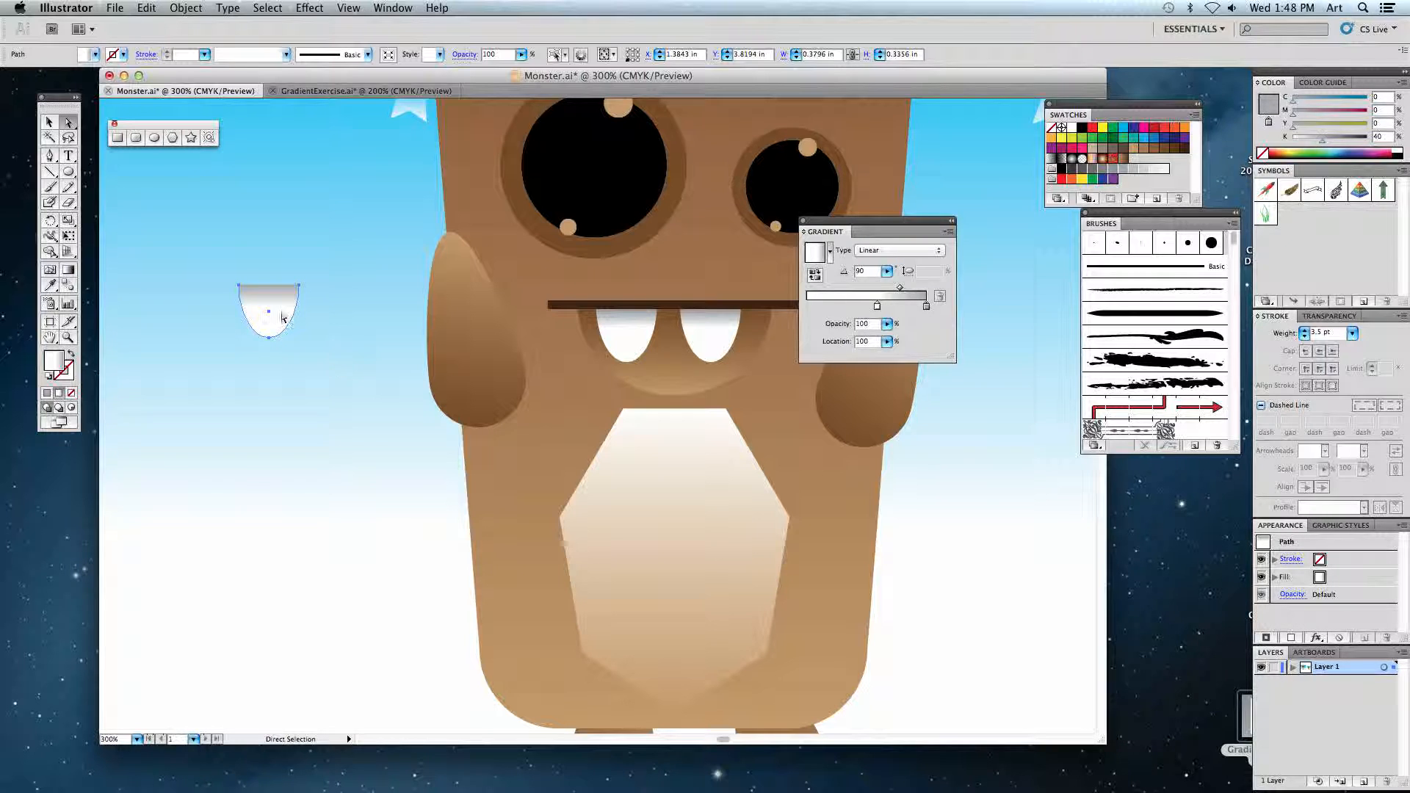
# Draw a smaller ellipse about 0.31 by 0.58 in above the tooth and remove its top anchor point to form a second tooth.
pyautogui.press('l')
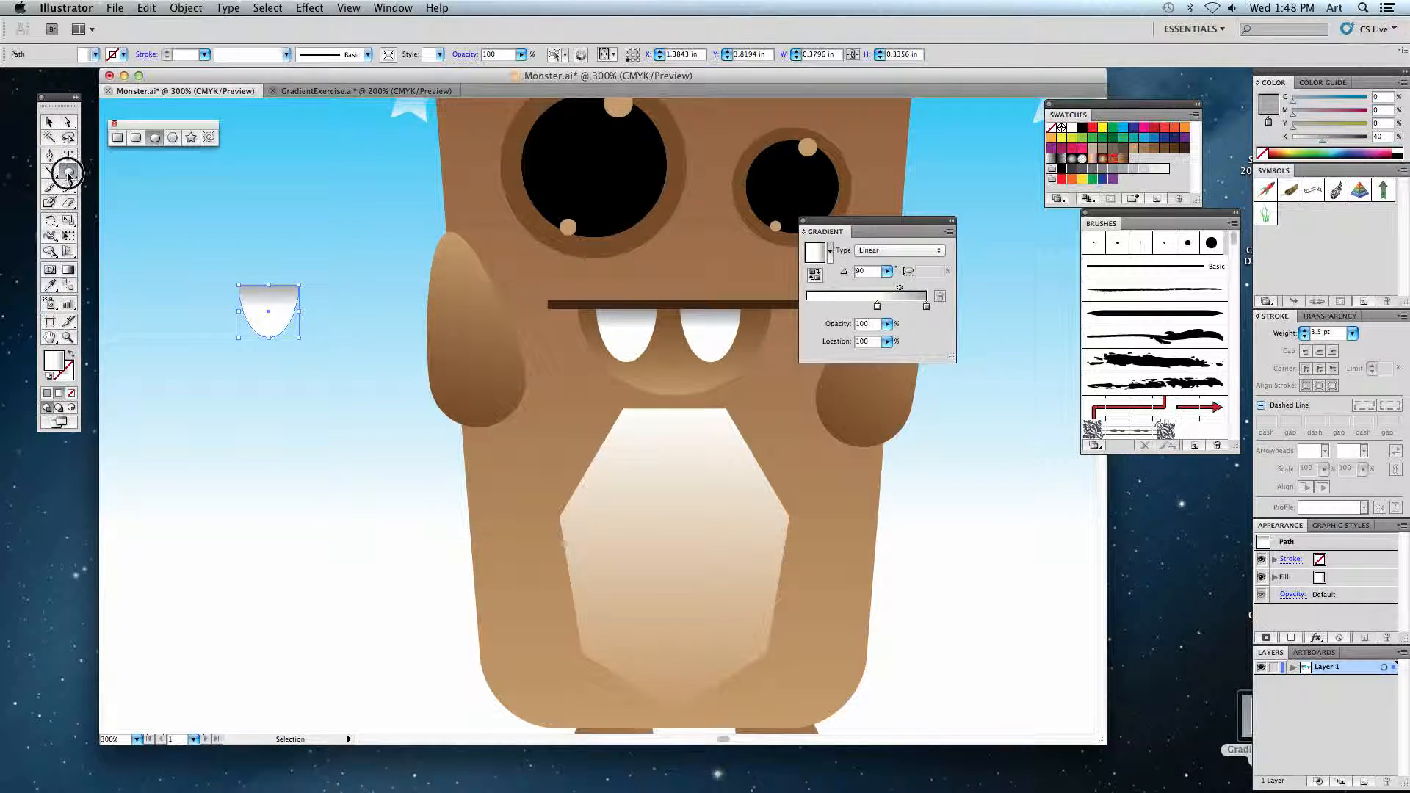
pyautogui.moveTo(290, 186); pyautogui.dragTo(340, 278)
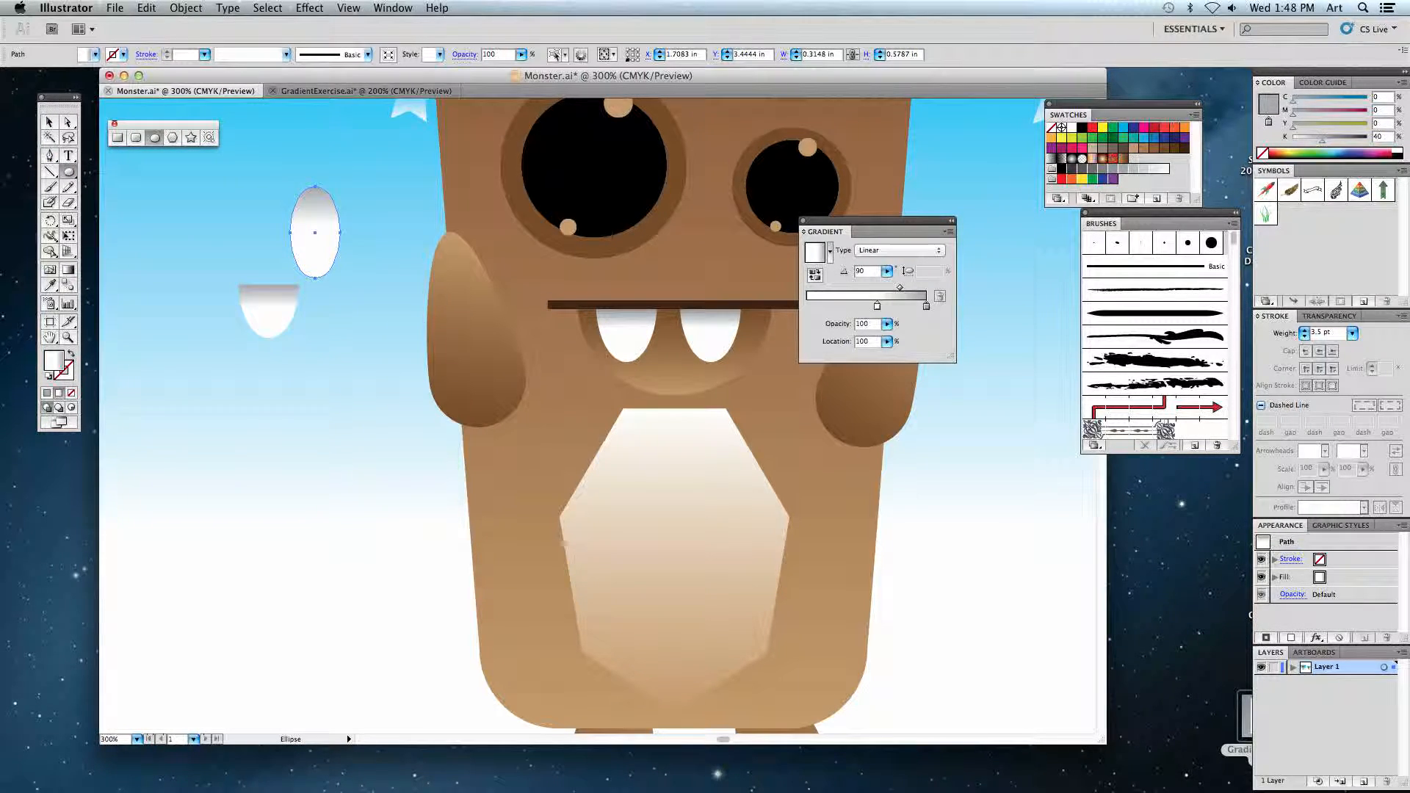
pyautogui.click(68, 123)
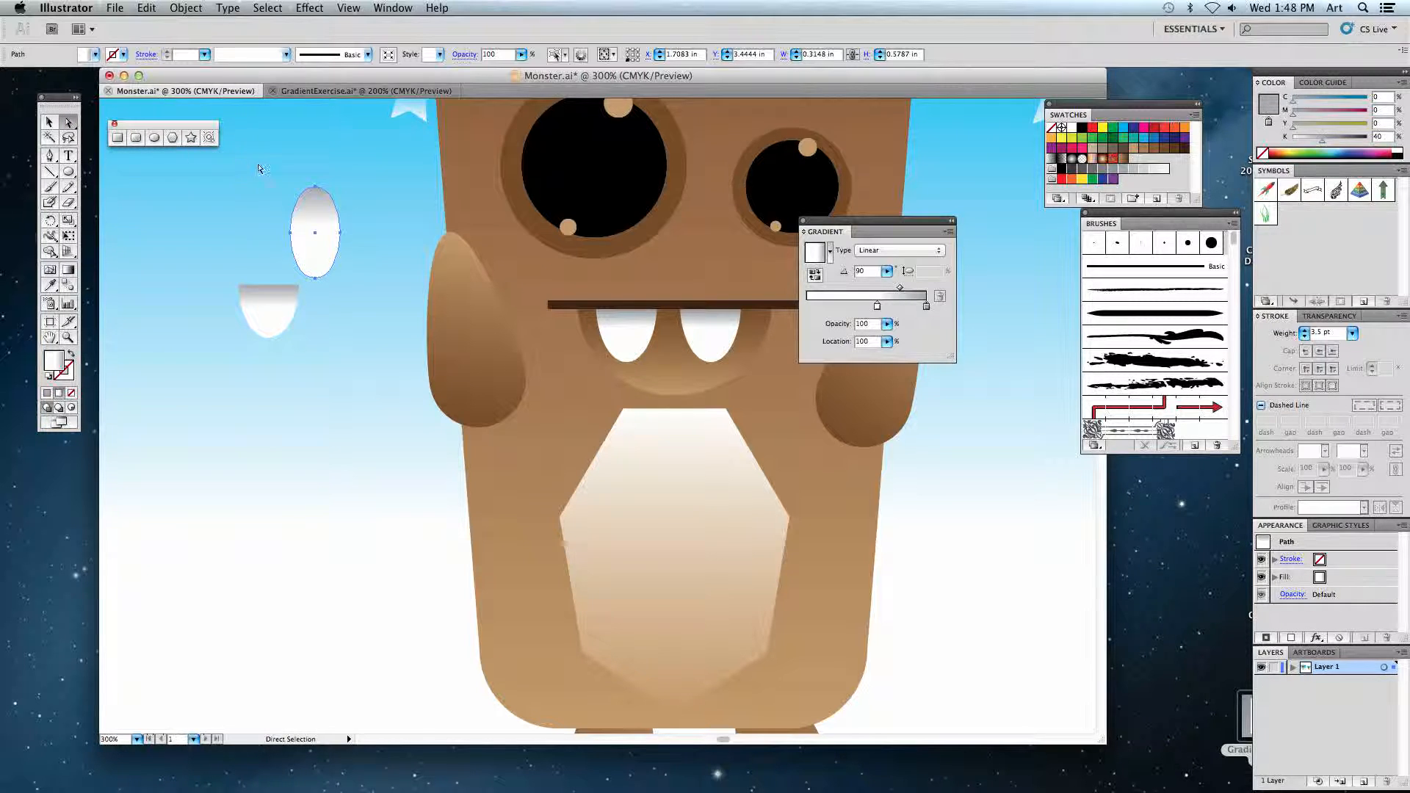
pyautogui.moveTo(324, 193); pyautogui.dragTo(323, 191)
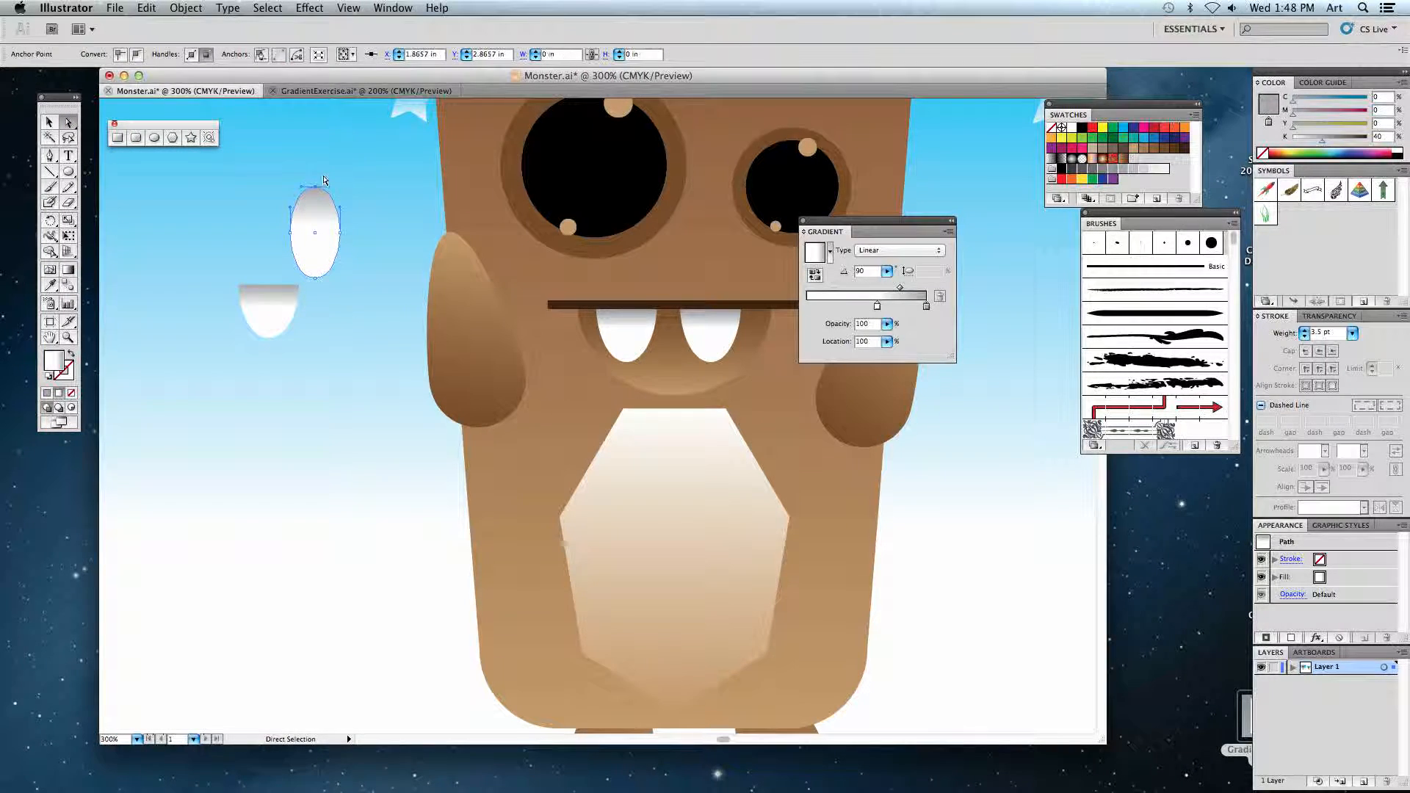
pyautogui.press('Delete')
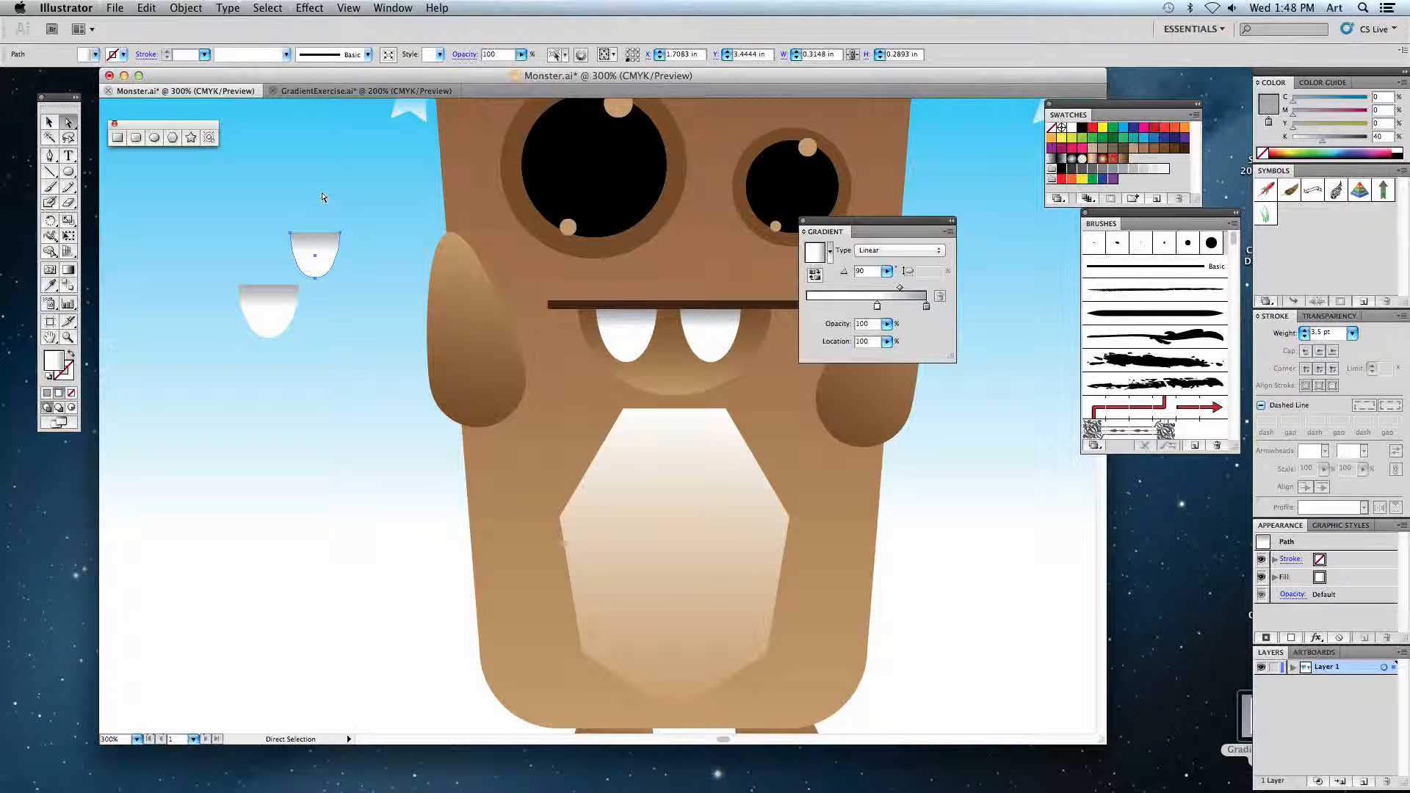
# Select both practice teeth beside the monster and delete them.
pyautogui.click(48, 122)
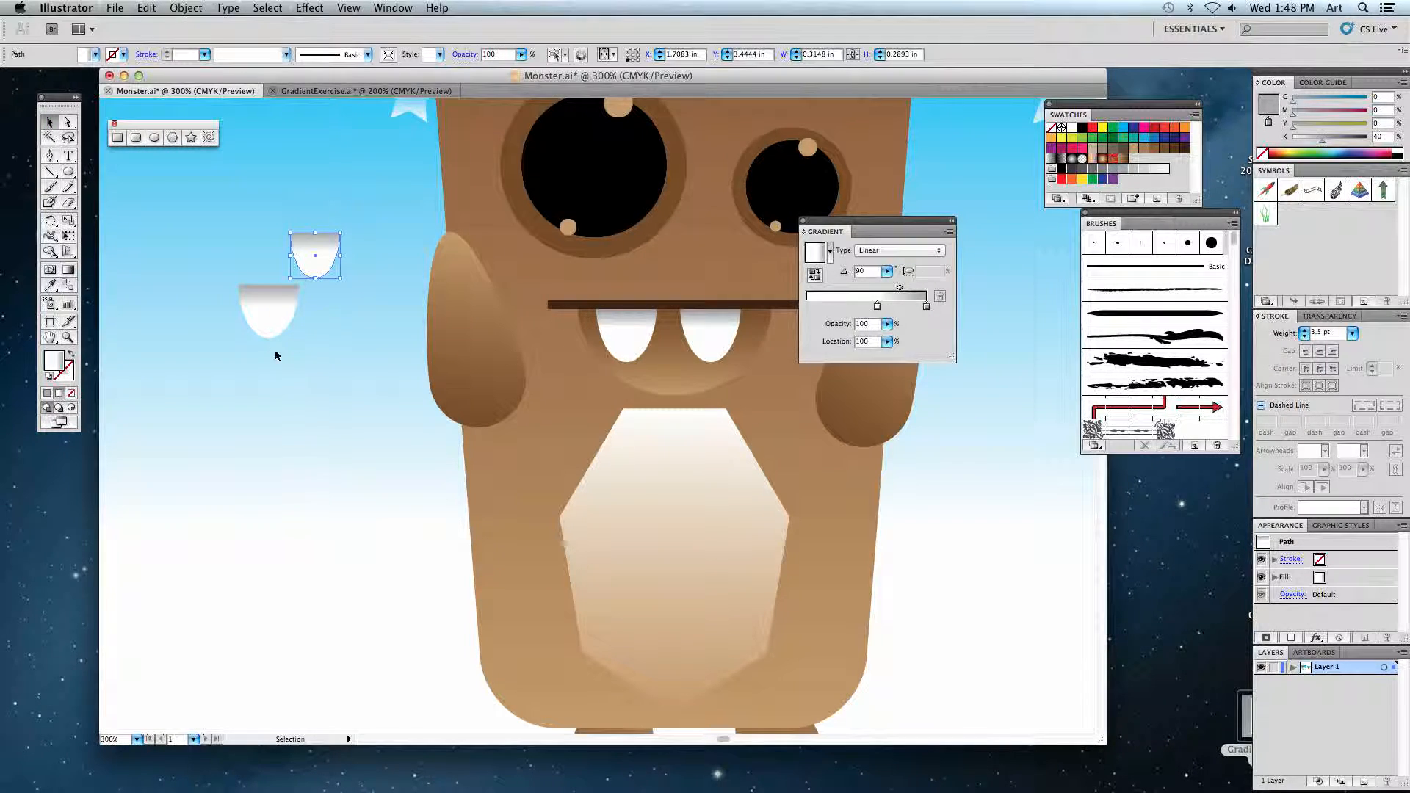
pyautogui.click(221, 254)
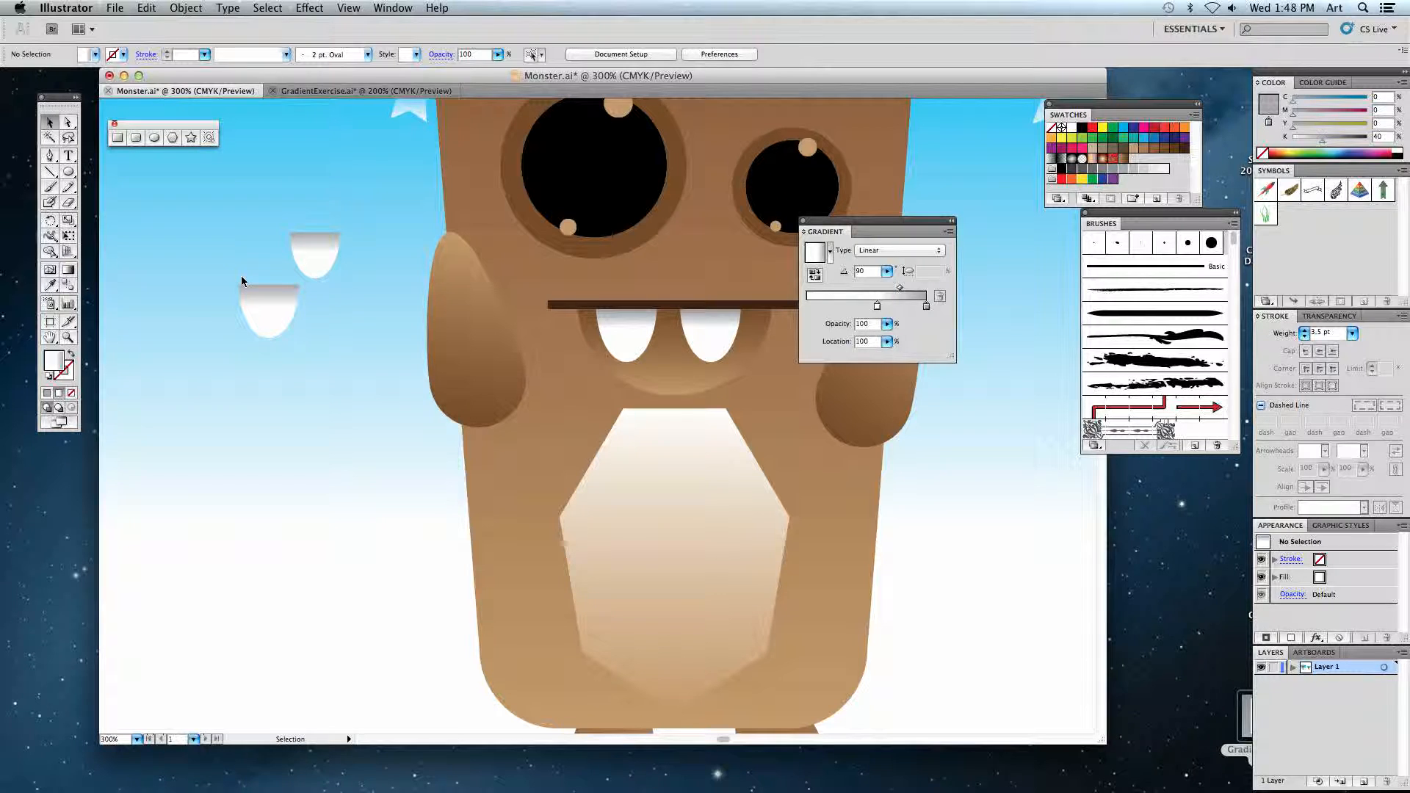
pyautogui.moveTo(237, 254); pyautogui.dragTo(337, 337)
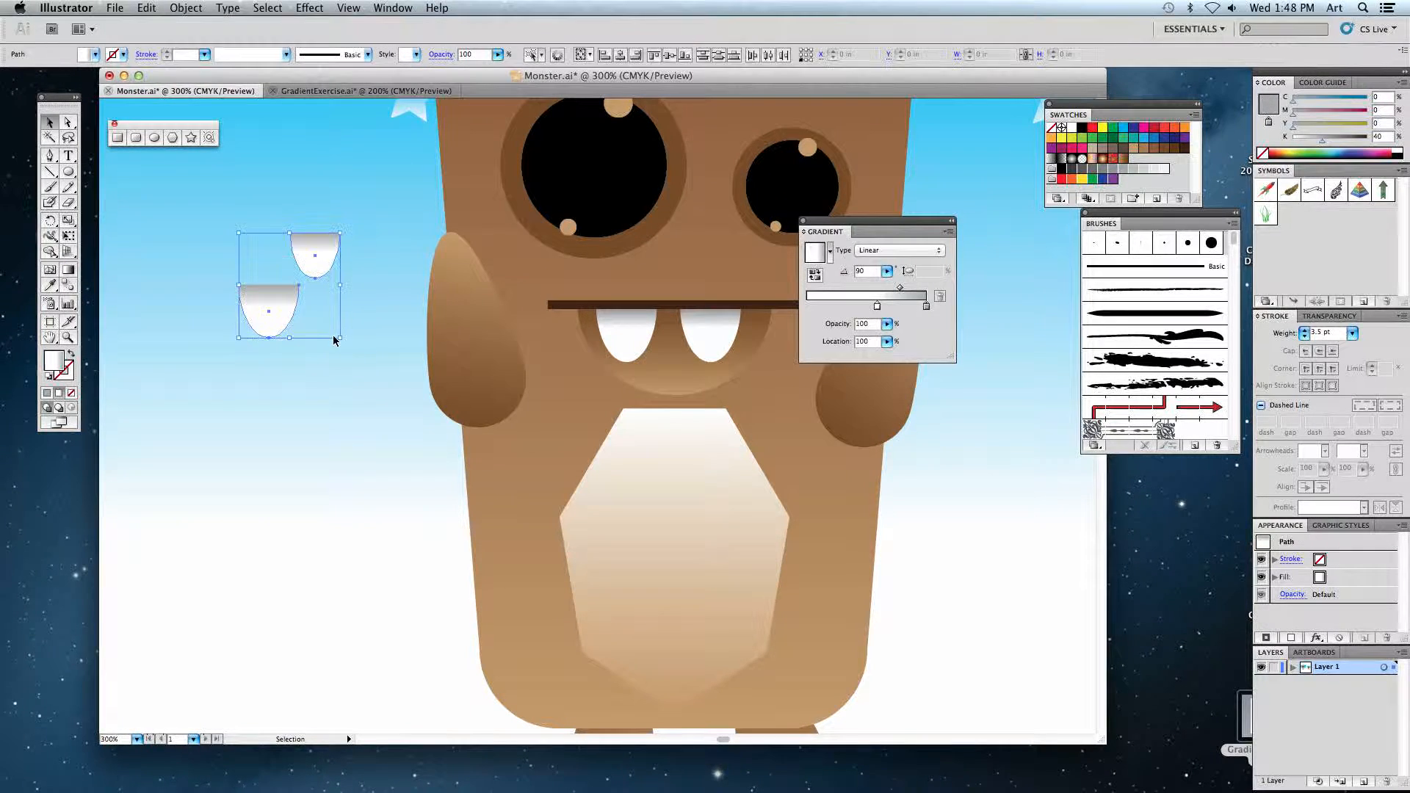
pyautogui.press('BackSpace')
# Try stretching the top anchor point of a new circle about 0.69 in wide into a teardrop, and discard the shape.
pyautogui.press('super+minus')
pyautogui.press('super+minus')
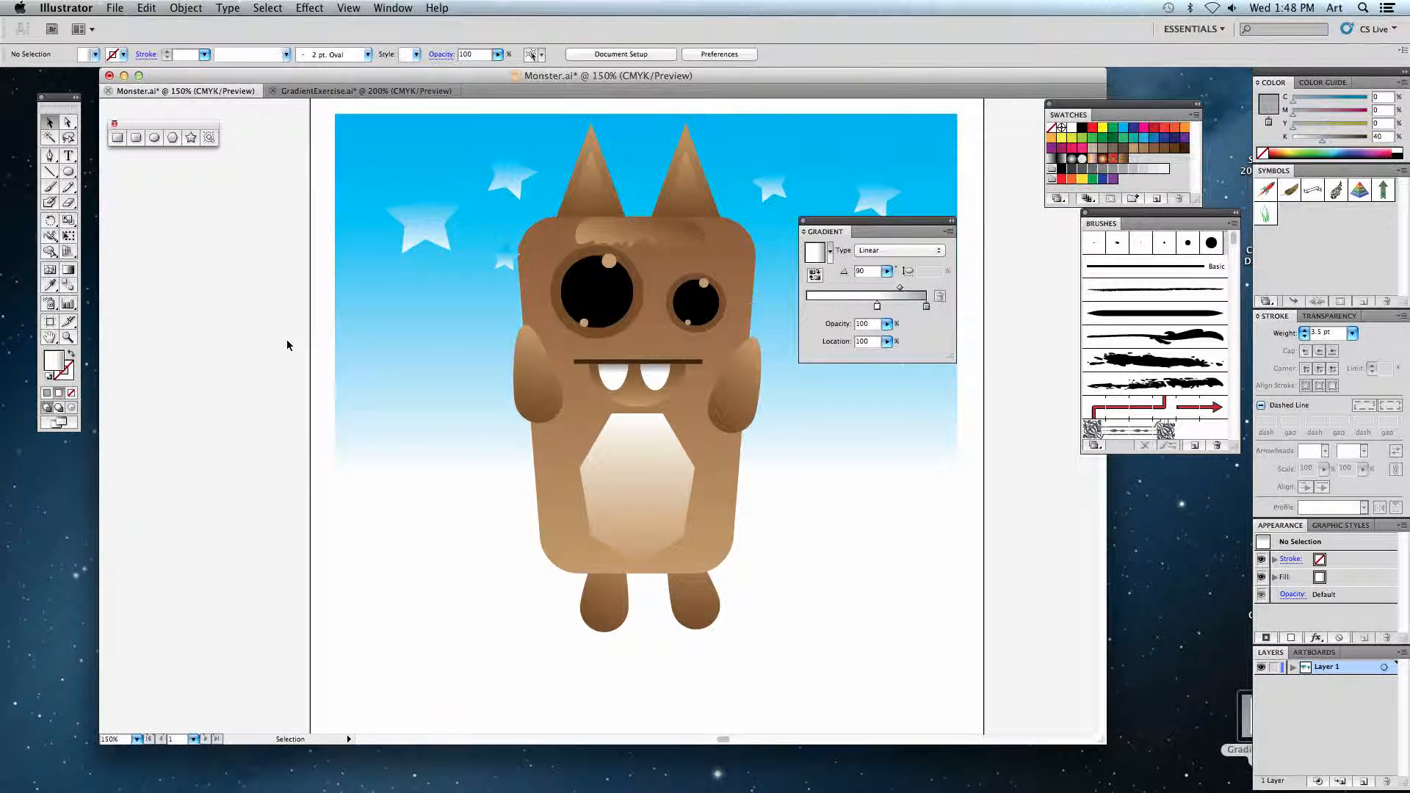
pyautogui.press('space')
pyautogui.moveTo(326, 318); pyautogui.dragTo(380, 373)
pyautogui.press('l')
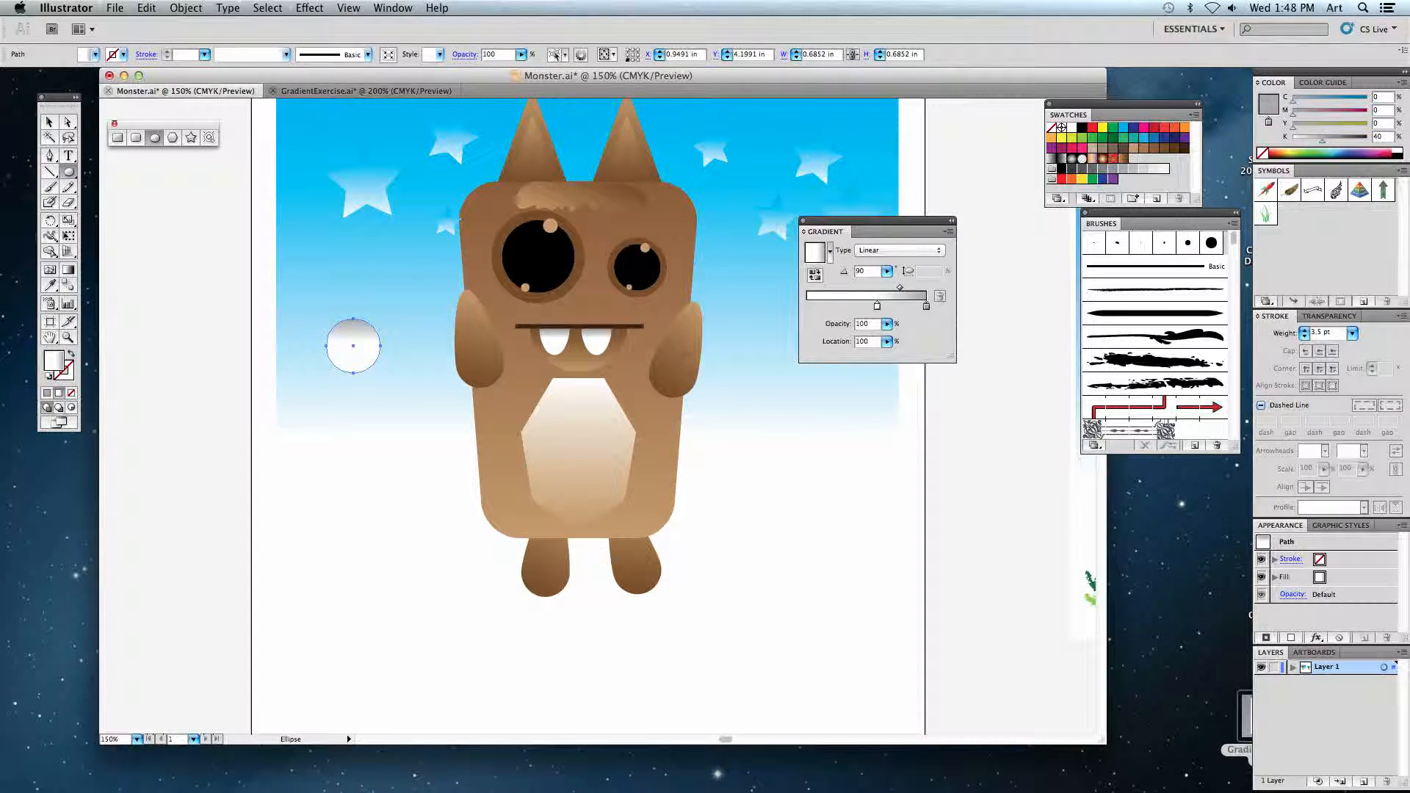
pyautogui.press('a')
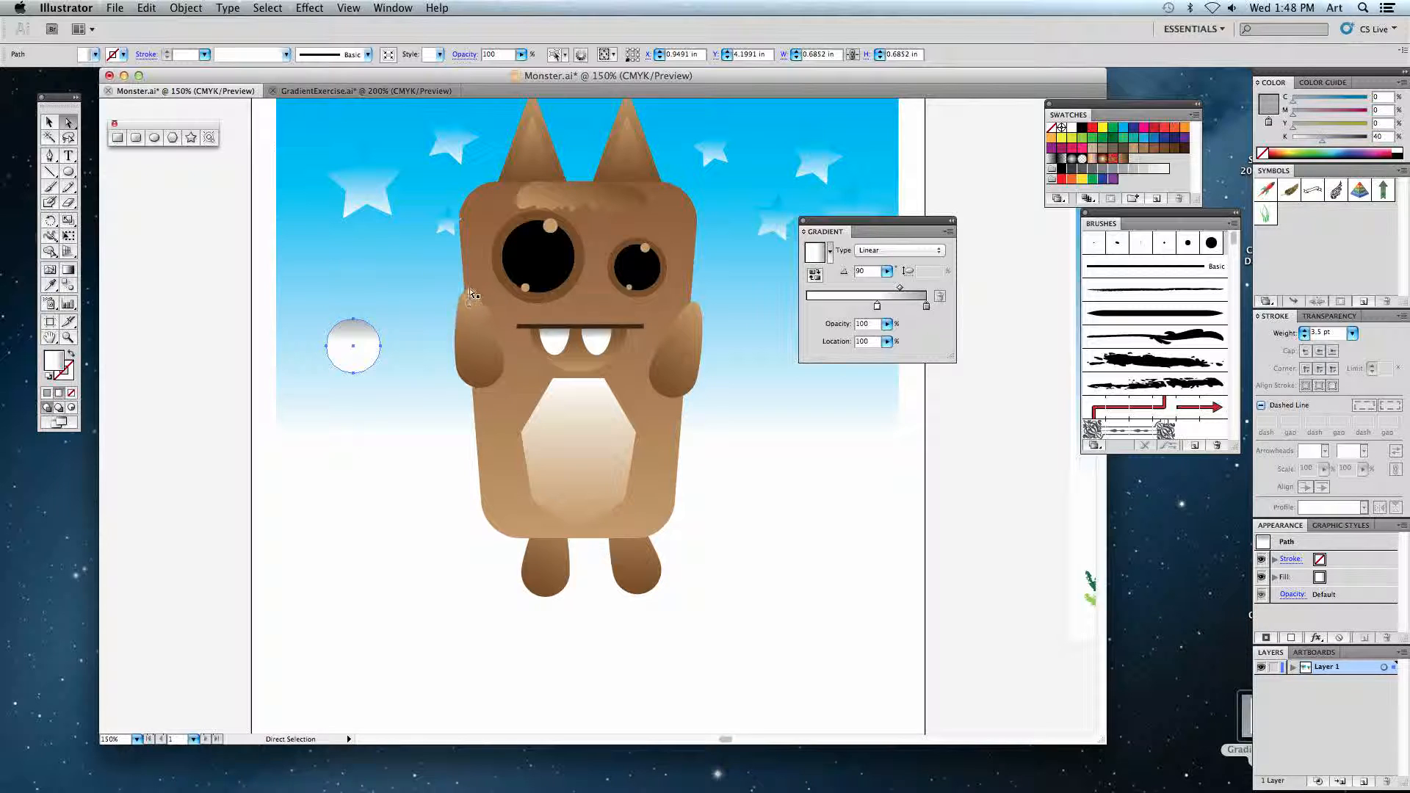
pyautogui.click(348, 324)
pyautogui.moveTo(352, 320); pyautogui.dragTo(349, 244)
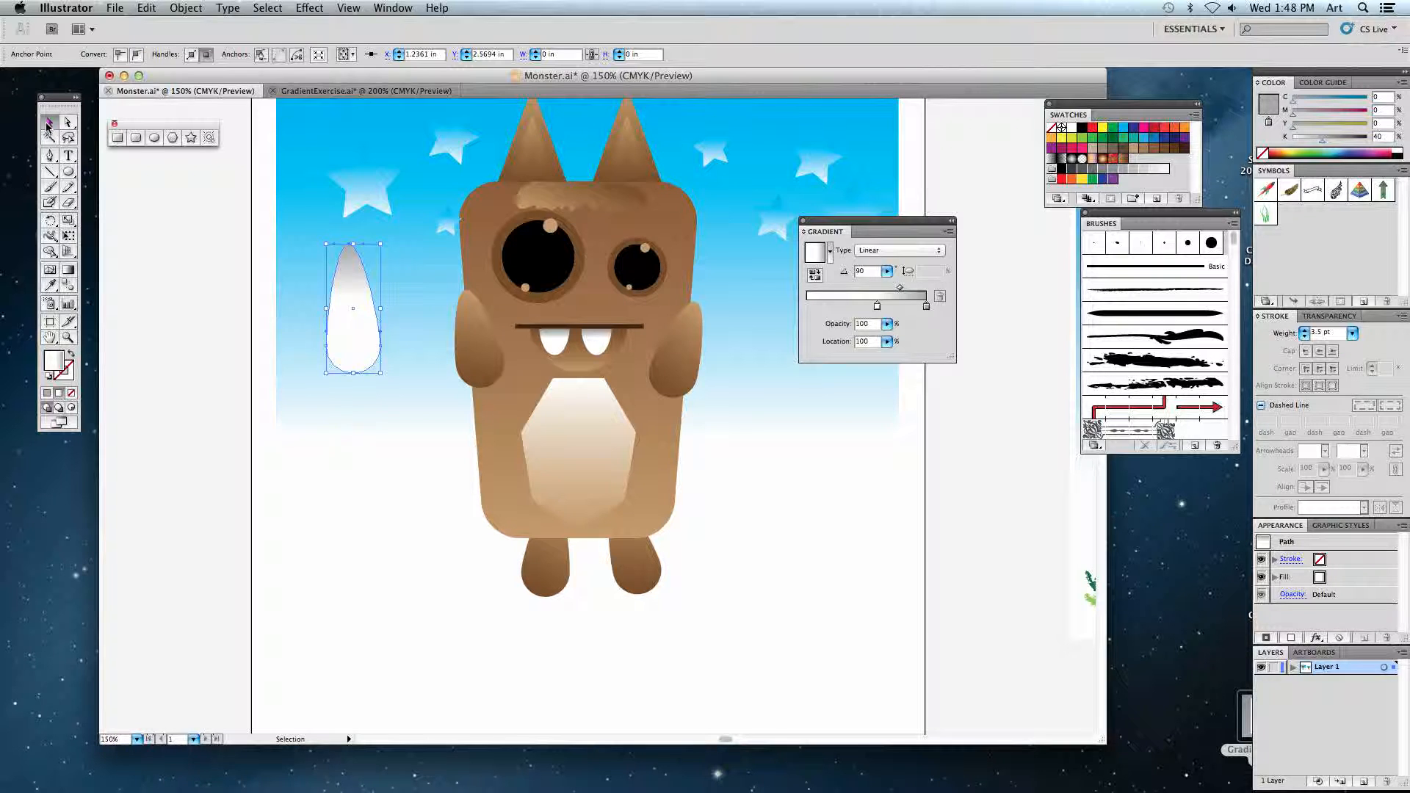
pyautogui.press('super+shift+a')
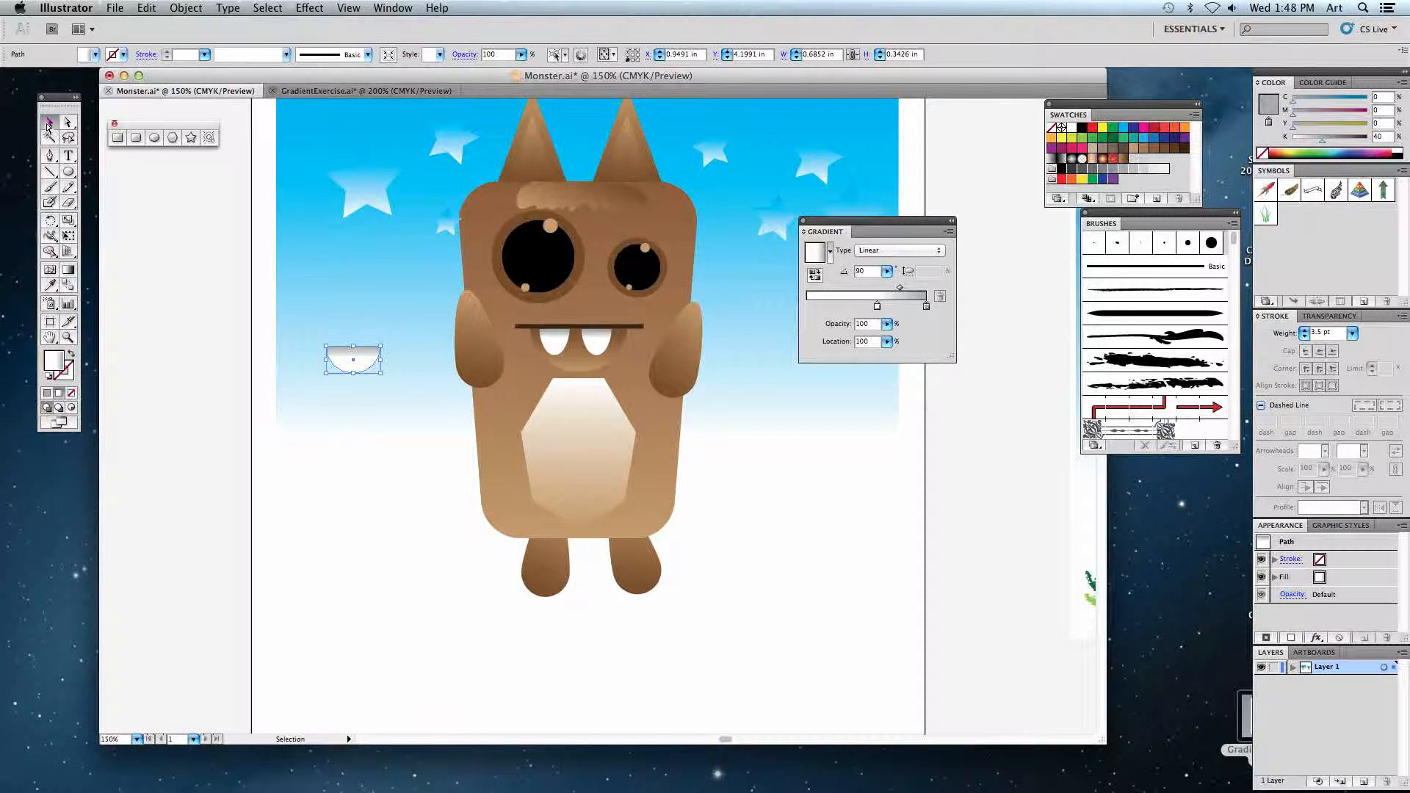
# Sample the brown gradient from the monster's hair and draw a jagged freehand tuft beside the head with the Pencil tool.
pyautogui.press('super+equal')
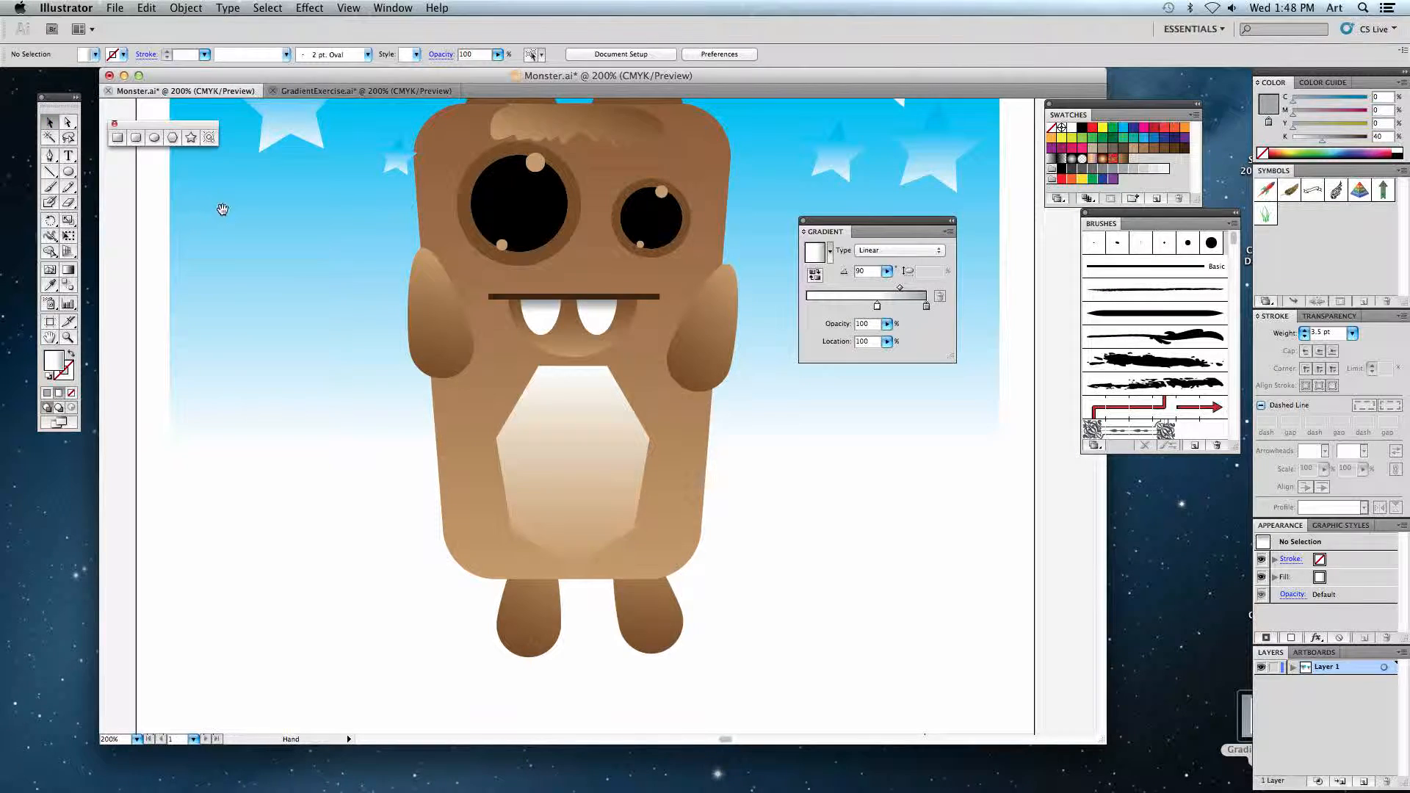
pyautogui.moveTo(221, 211); pyautogui.dragTo(179, 274)
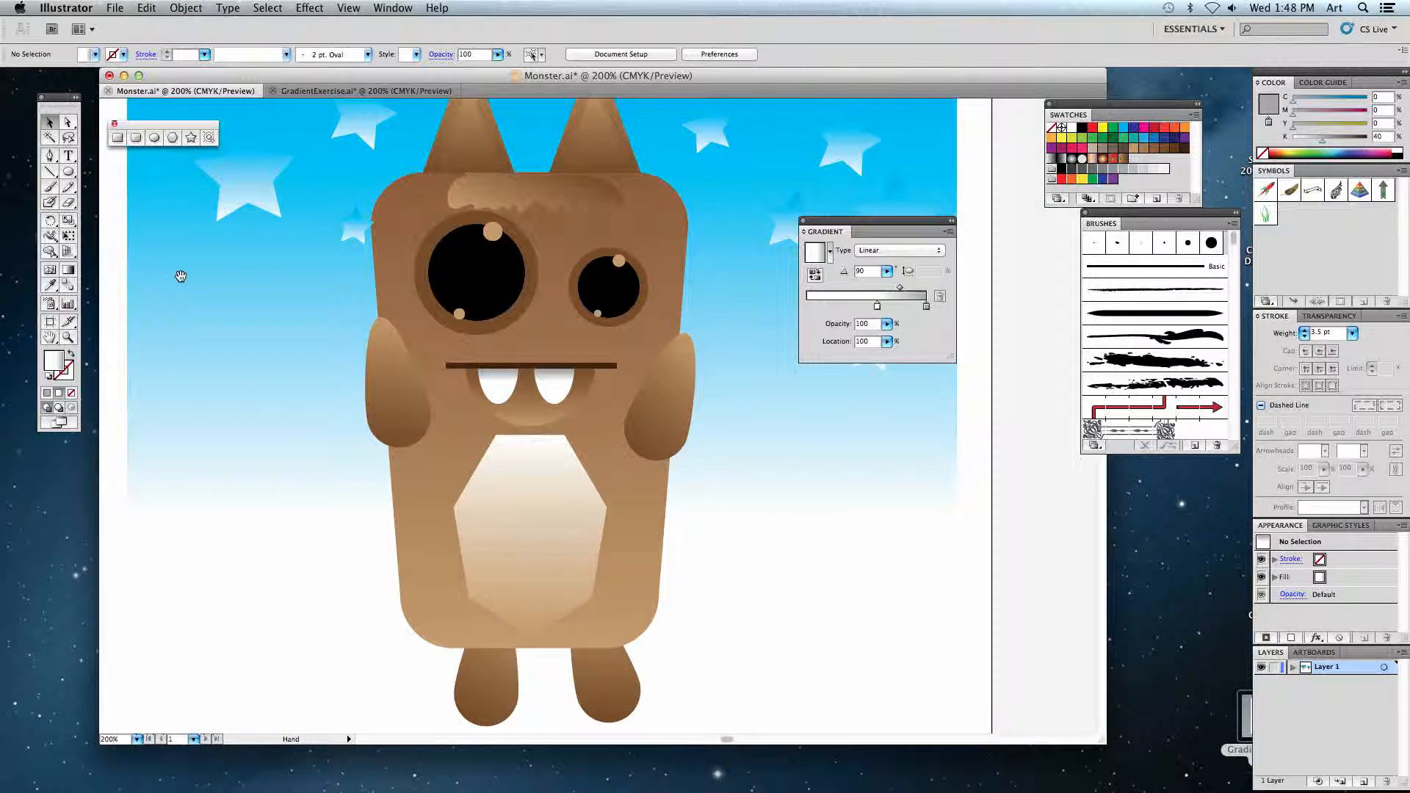
pyautogui.click(68, 193)
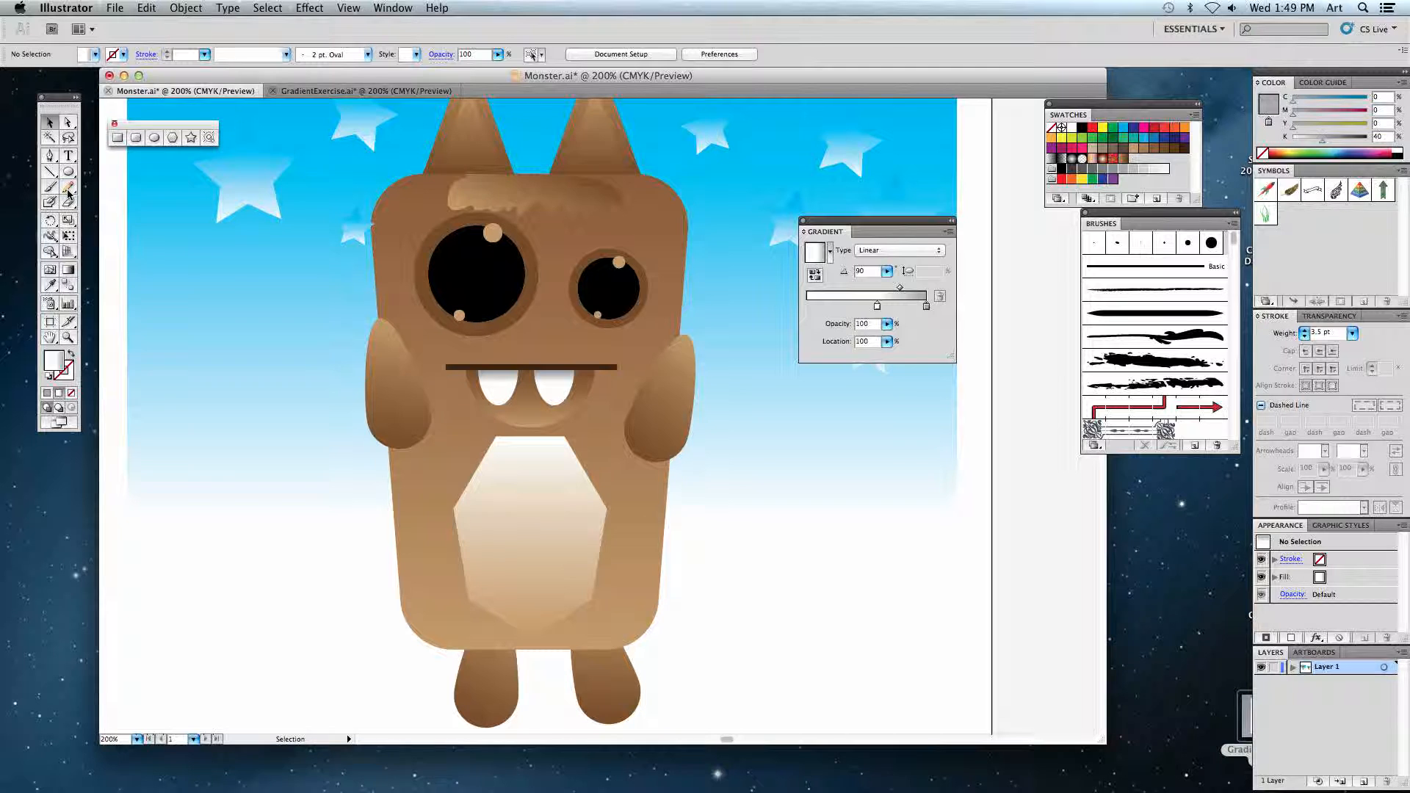
pyautogui.click(70, 190)
pyautogui.keyDown('super'); pyautogui.click(491, 192); pyautogui.keyUp('super')
pyautogui.press('super+shift+a')
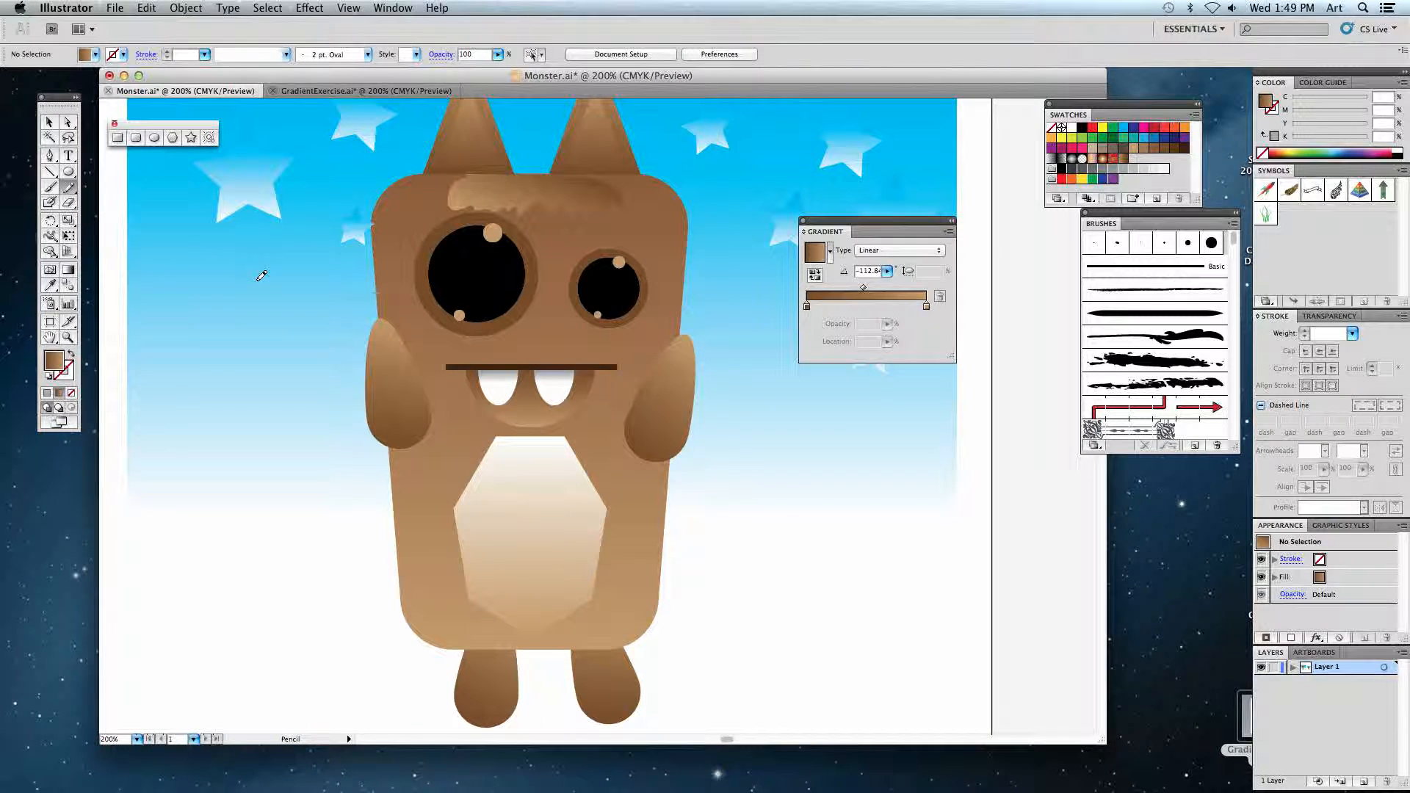
pyautogui.moveTo(211, 262)
pyautogui.mouseDown()
pyautogui.moveTo(192, 287)
pyautogui.moveTo(214, 306)
pyautogui.moveTo(334, 302)
pyautogui.moveTo(366, 278)
pyautogui.moveTo(319, 255)
pyautogui.moveTo(246, 249)
pyautogui.moveTo(188, 275)
pyautogui.mouseUp()
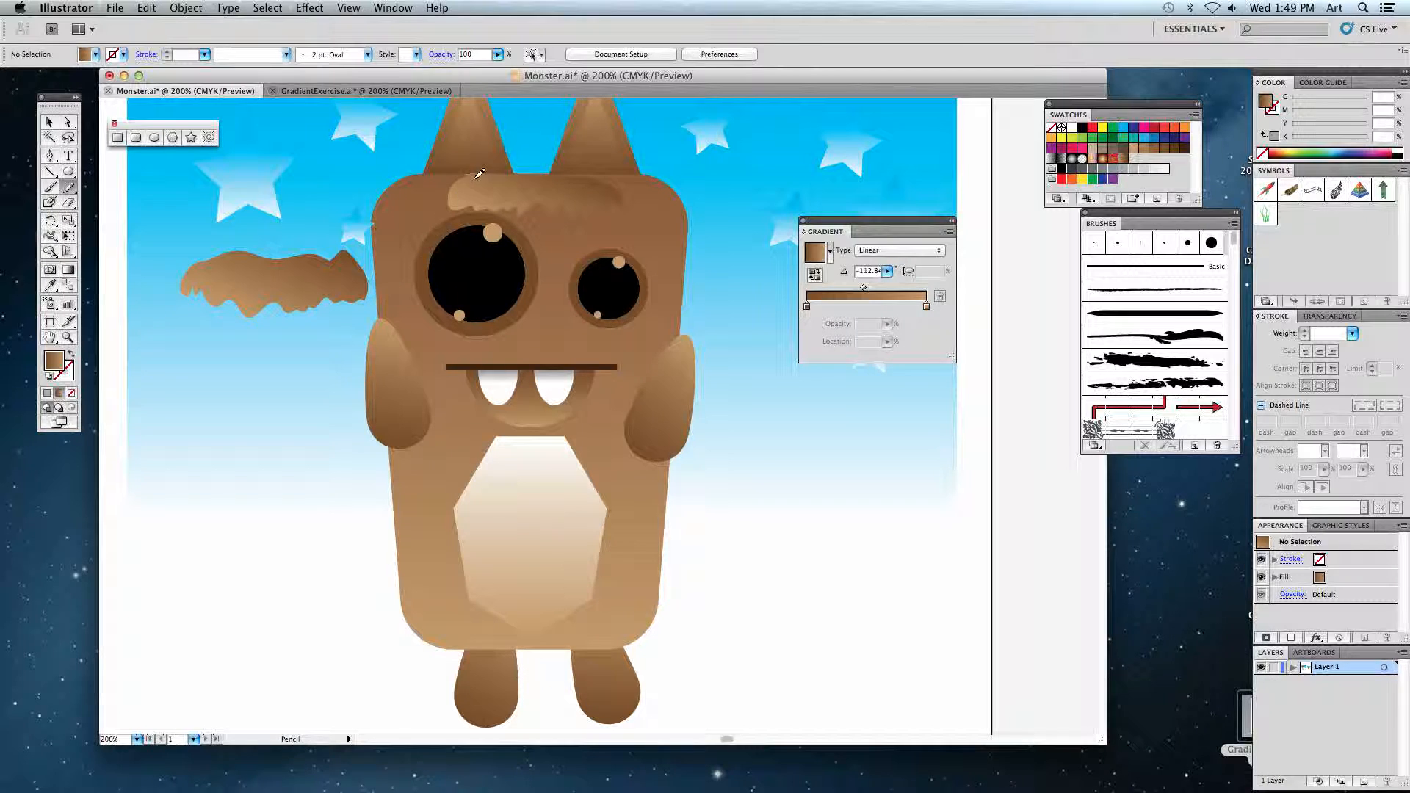
pyautogui.moveTo(451, 184)
pyautogui.mouseDown()
pyautogui.moveTo(520, 209)
pyautogui.moveTo(602, 193)
pyautogui.mouseUp()
# Set up the Paintbrush with the Dry Brush 7 brush for grass and move the brush list below the swatches.
pyautogui.click(50, 123)
pyautogui.moveTo(756, 404); pyautogui.dragTo(303, 329)
pyautogui.moveTo(540, 423); pyautogui.dragTo(305, 363)
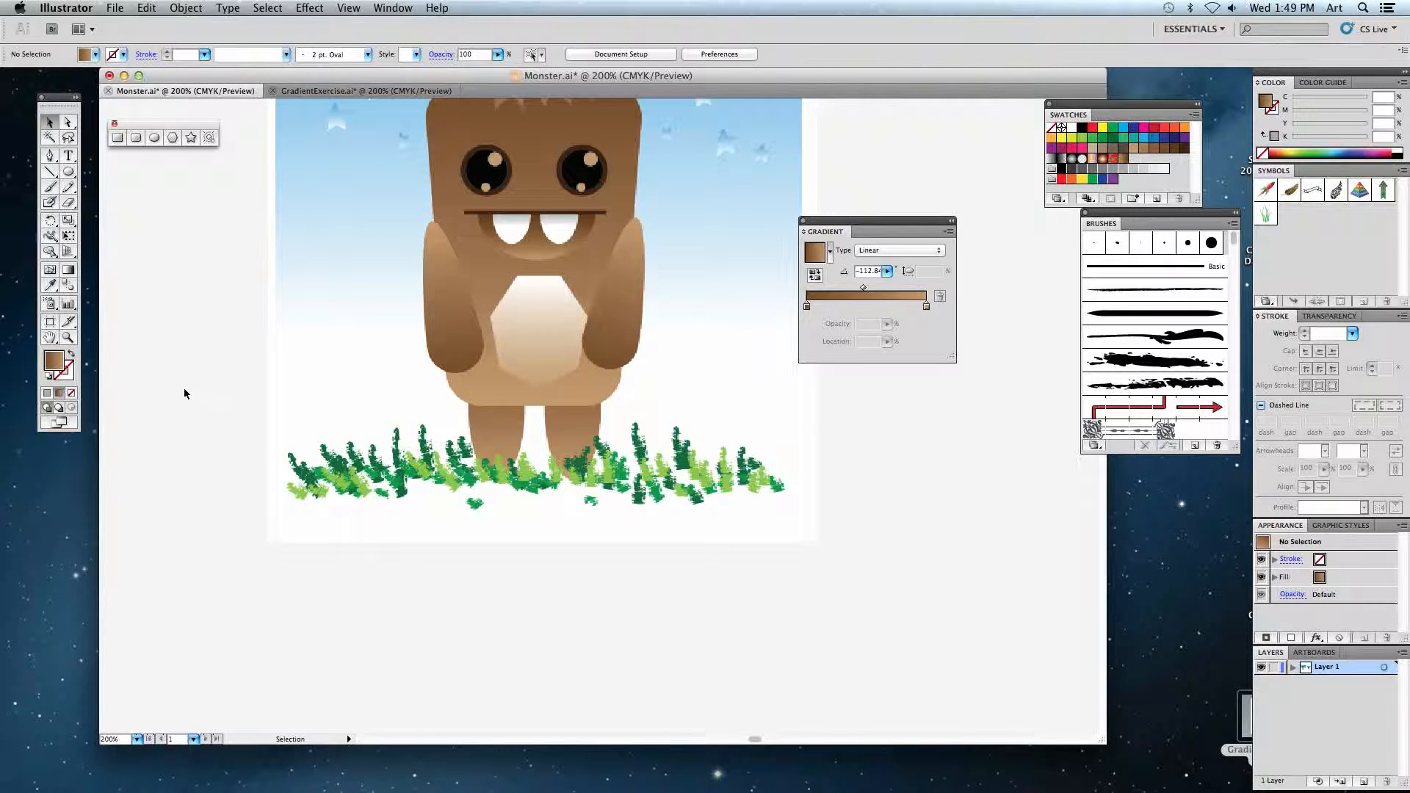
pyautogui.click(50, 190)
pyautogui.click(1138, 383)
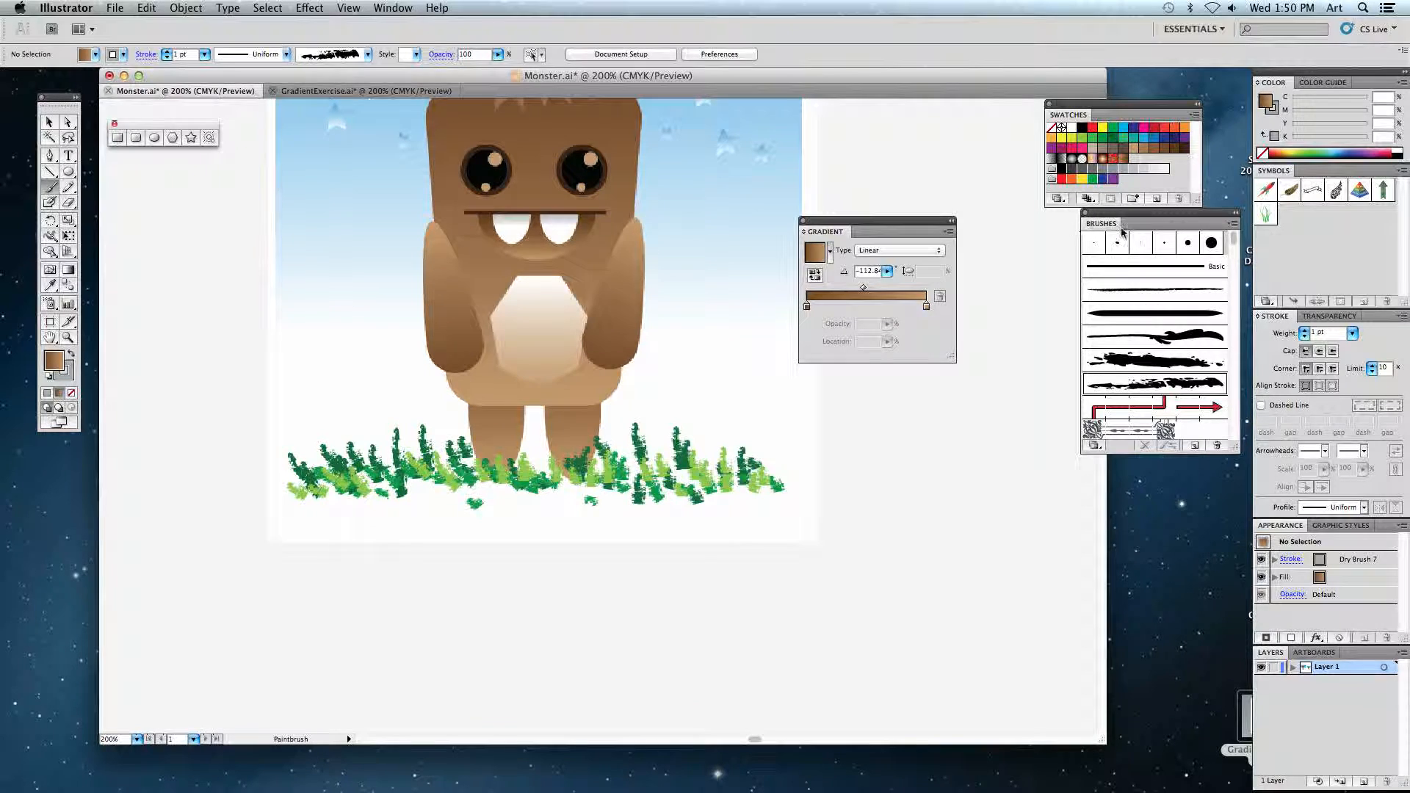
pyautogui.moveTo(1114, 228); pyautogui.dragTo(1079, 244)
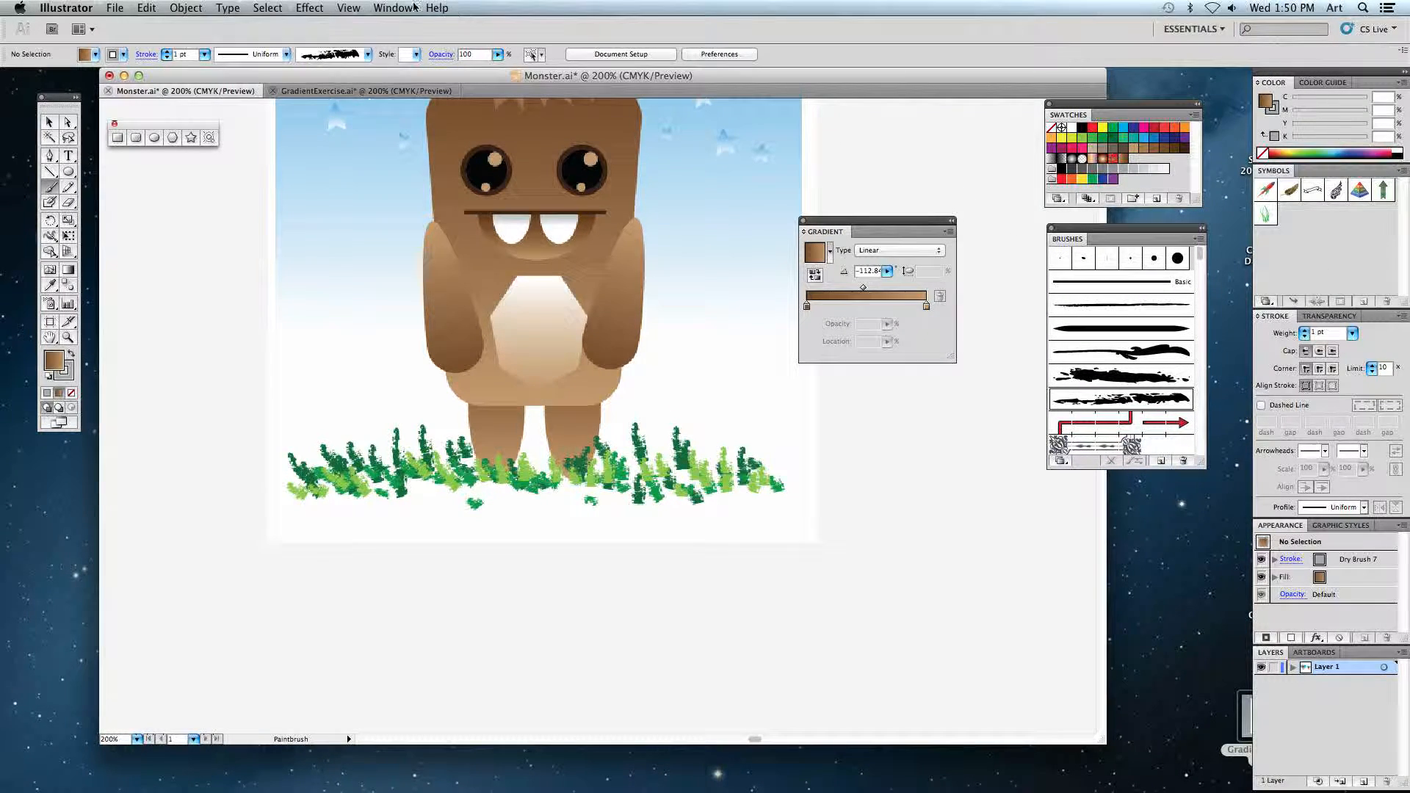
pyautogui.click(387, 9)
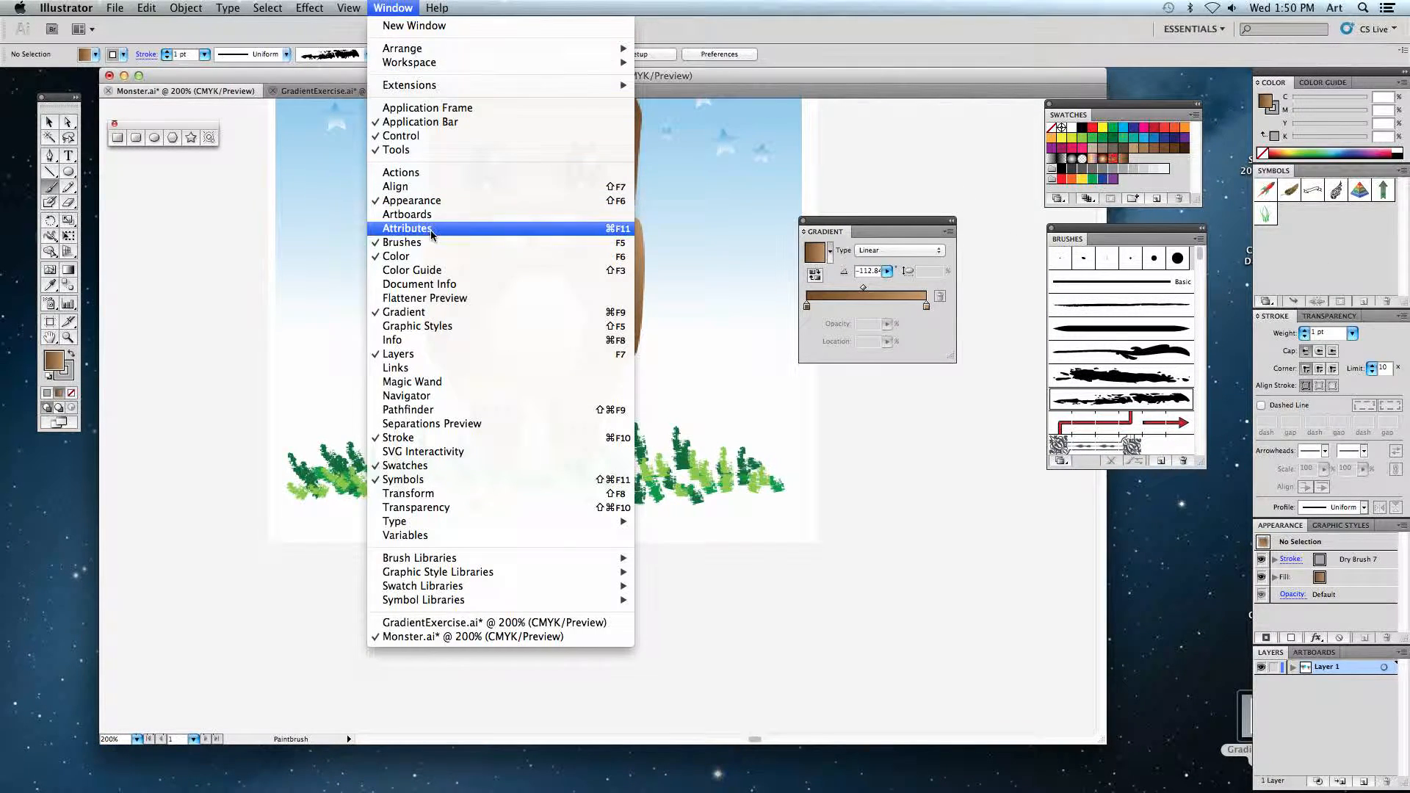
pyautogui.click(395, 7)
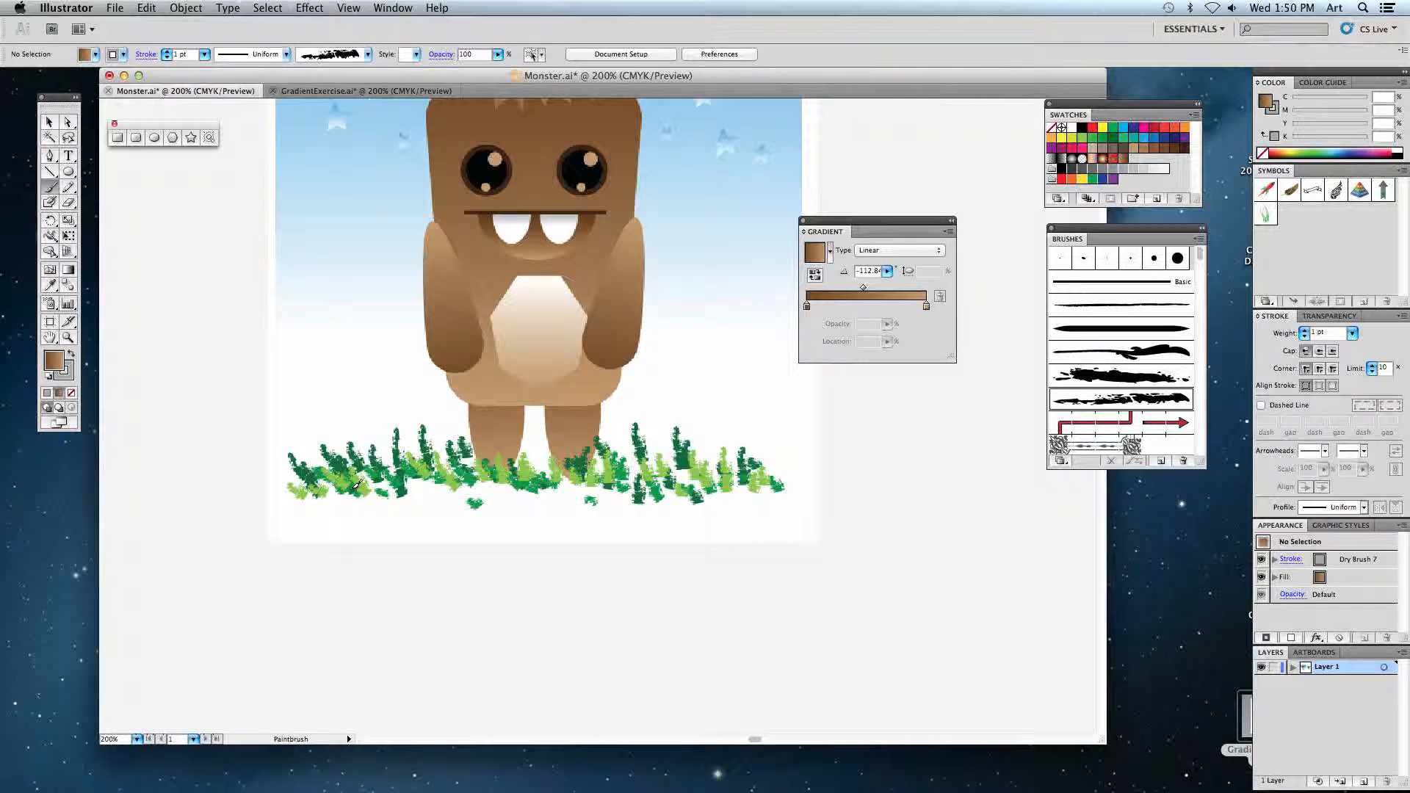
# Remove the fill and set the brush stroke to dark green, CMYK 90, 30, 95, 30, for grass below the working monster's feet.
pyautogui.click(68, 369)
pyautogui.press('space')
pyautogui.moveTo(181, 345)
pyautogui.mouseDown()
pyautogui.moveTo(615, 316)
pyautogui.moveTo(469, 382)
pyautogui.moveTo(692, 378)
pyautogui.mouseUp()
pyautogui.click(54, 360)
pyautogui.click(71, 393)
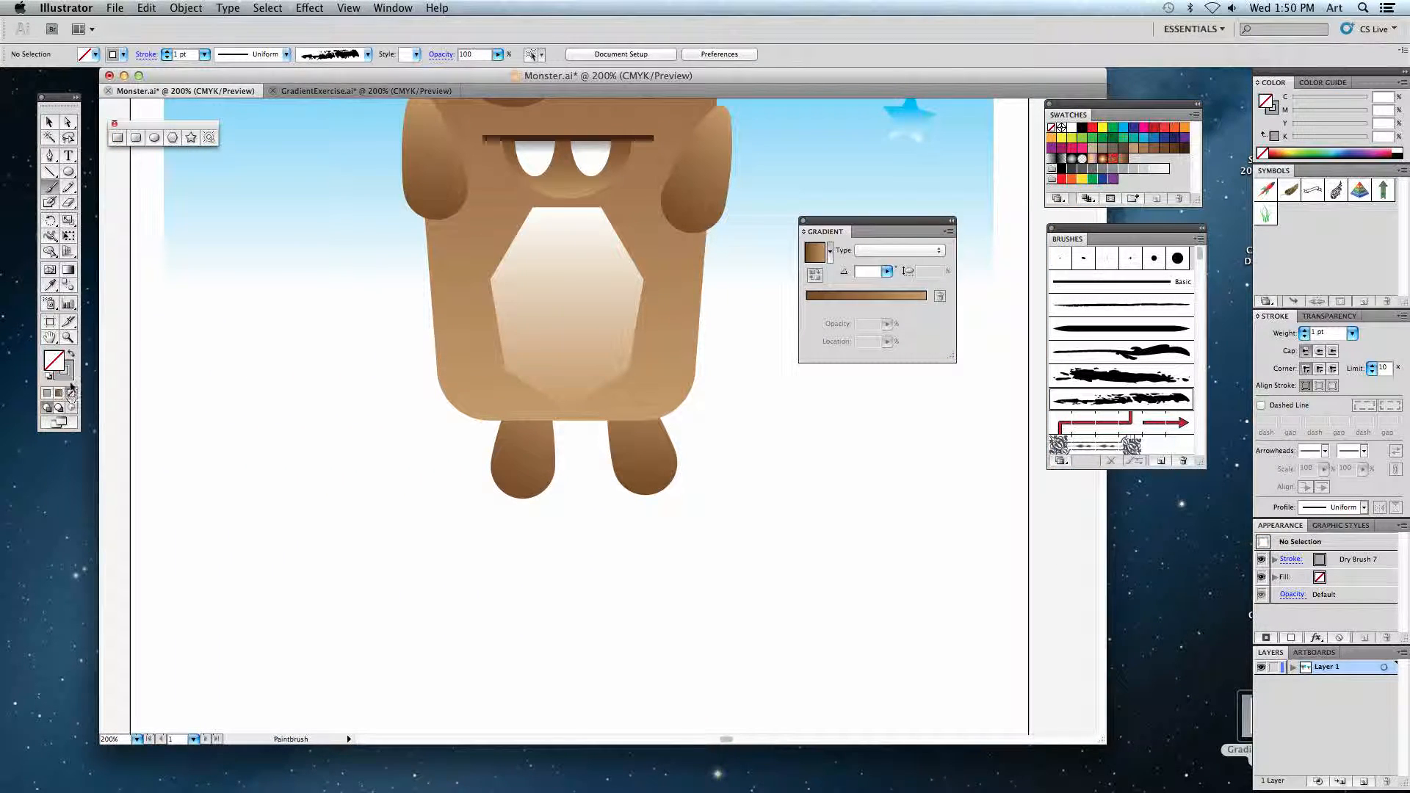
pyautogui.click(70, 376)
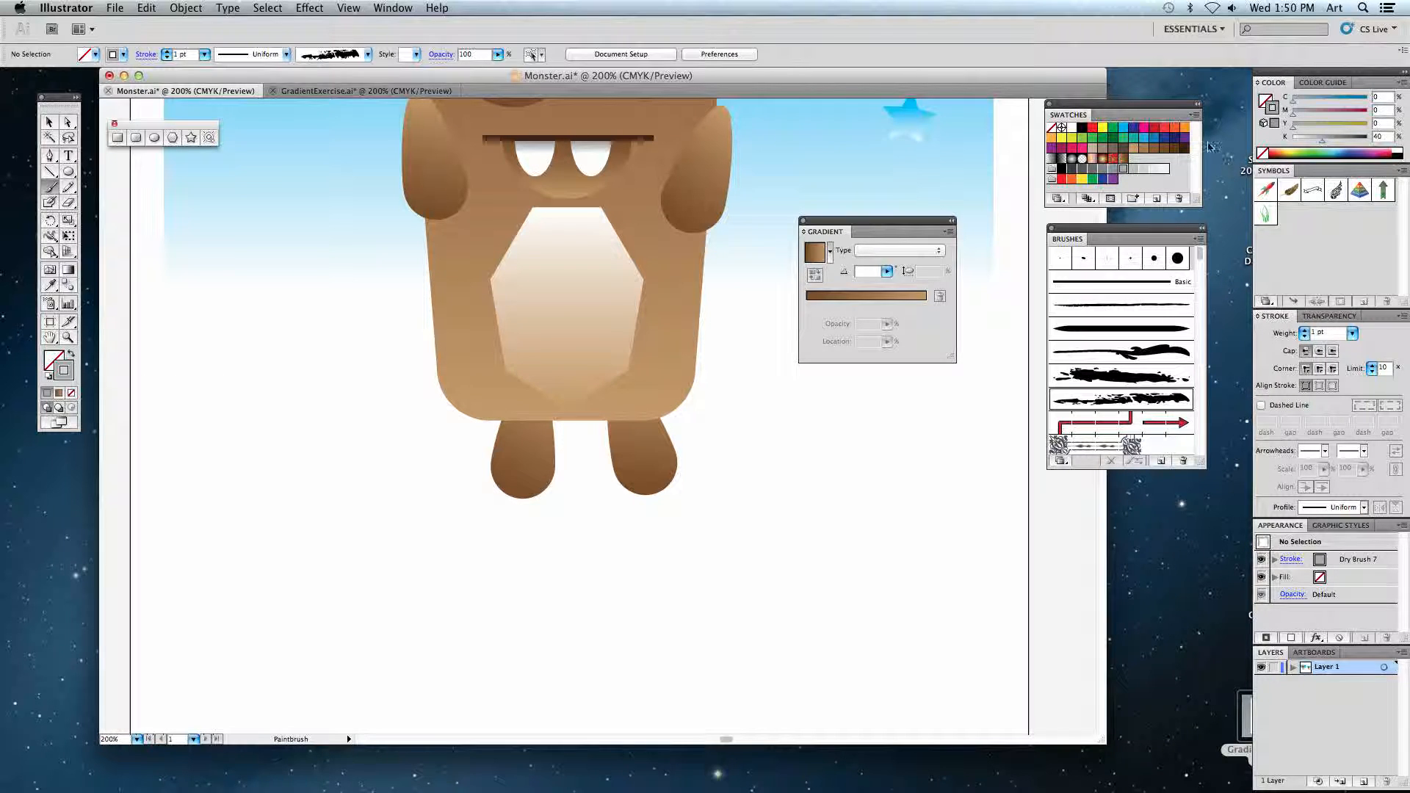
pyautogui.click(1113, 138)
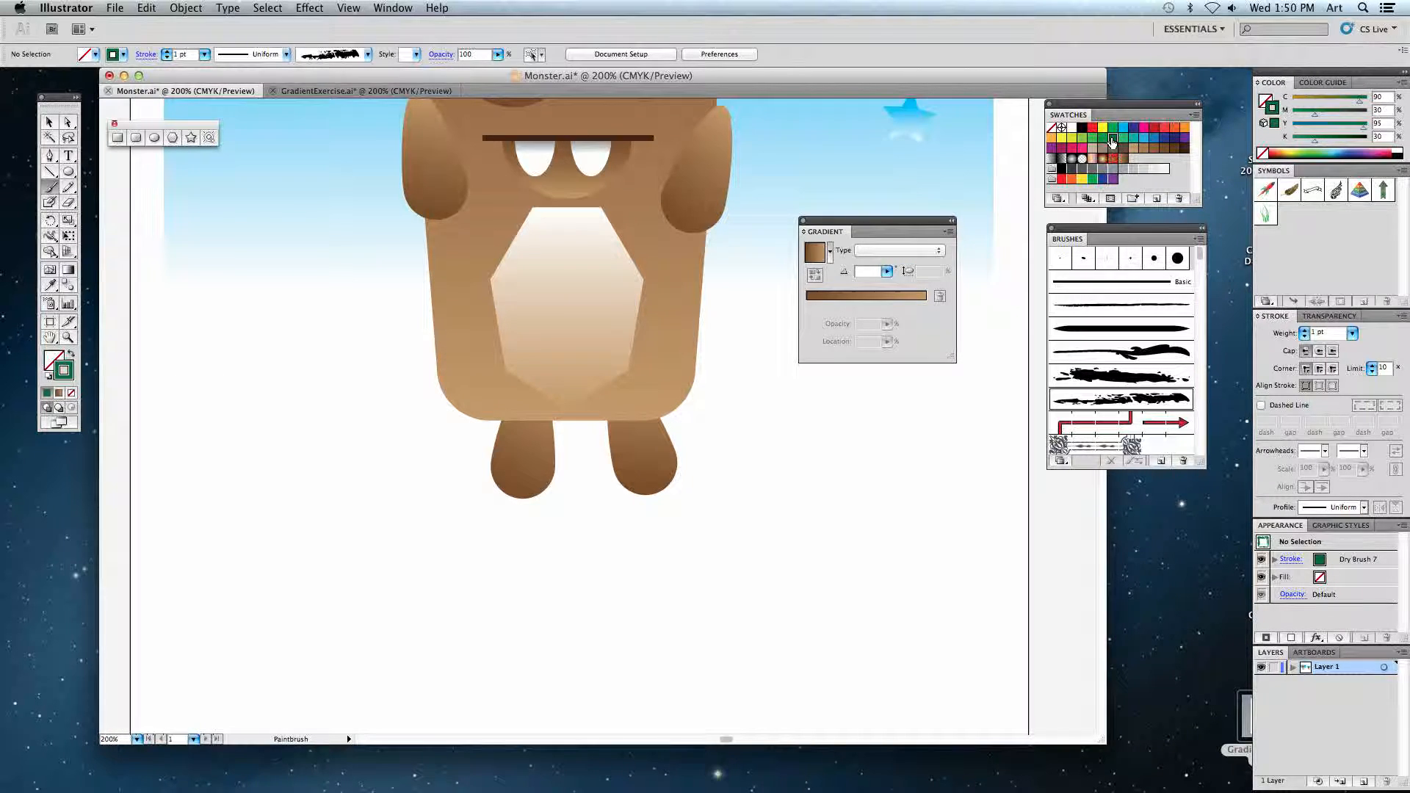
# Paint a row of short dark green Dry Brush 7 grass tufts around the monster's feet, spanning nearly the artboard's width.
pyautogui.moveTo(394, 409)
pyautogui.mouseDown()
pyautogui.moveTo(409, 463)
pyautogui.moveTo(440, 471)
pyautogui.moveTo(469, 513)
pyautogui.mouseUp()
pyautogui.moveTo(356, 431); pyautogui.dragTo(411, 501)
pyautogui.moveTo(355, 433)
pyautogui.mouseDown()
pyautogui.moveTo(364, 476)
pyautogui.moveTo(326, 486)
pyautogui.mouseUp()
pyautogui.moveTo(300, 434)
pyautogui.mouseDown()
pyautogui.moveTo(305, 486)
pyautogui.moveTo(267, 469)
pyautogui.mouseUp()
pyautogui.moveTo(243, 448)
pyautogui.mouseDown()
pyautogui.moveTo(245, 491)
pyautogui.moveTo(215, 489)
pyautogui.mouseUp()
pyautogui.moveTo(314, 430); pyautogui.dragTo(320, 462)
pyautogui.moveTo(396, 428); pyautogui.dragTo(419, 470)
pyautogui.moveTo(443, 440)
pyautogui.mouseDown()
pyautogui.moveTo(470, 481)
pyautogui.moveTo(499, 492)
pyautogui.mouseUp()
pyautogui.moveTo(525, 463)
pyautogui.mouseDown()
pyautogui.moveTo(543, 499)
pyautogui.moveTo(594, 507)
pyautogui.mouseUp()
pyautogui.moveTo(617, 455)
pyautogui.mouseDown()
pyautogui.moveTo(628, 492)
pyautogui.moveTo(679, 485)
pyautogui.mouseUp()
pyautogui.moveTo(712, 443); pyautogui.dragTo(727, 508)
pyautogui.moveTo(697, 466)
pyautogui.mouseDown()
pyautogui.moveTo(702, 518)
pyautogui.moveTo(781, 489)
pyautogui.mouseUp()
pyautogui.moveTo(802, 463)
pyautogui.mouseDown()
pyautogui.moveTo(809, 485)
pyautogui.moveTo(846, 488)
pyautogui.mouseUp()
pyautogui.moveTo(871, 461)
pyautogui.mouseDown()
pyautogui.moveTo(915, 460)
pyautogui.moveTo(892, 520)
pyautogui.mouseUp()
pyautogui.moveTo(910, 466); pyautogui.dragTo(912, 543)
pyautogui.moveTo(853, 453); pyautogui.dragTo(838, 524)
pyautogui.moveTo(836, 467); pyautogui.dragTo(818, 508)
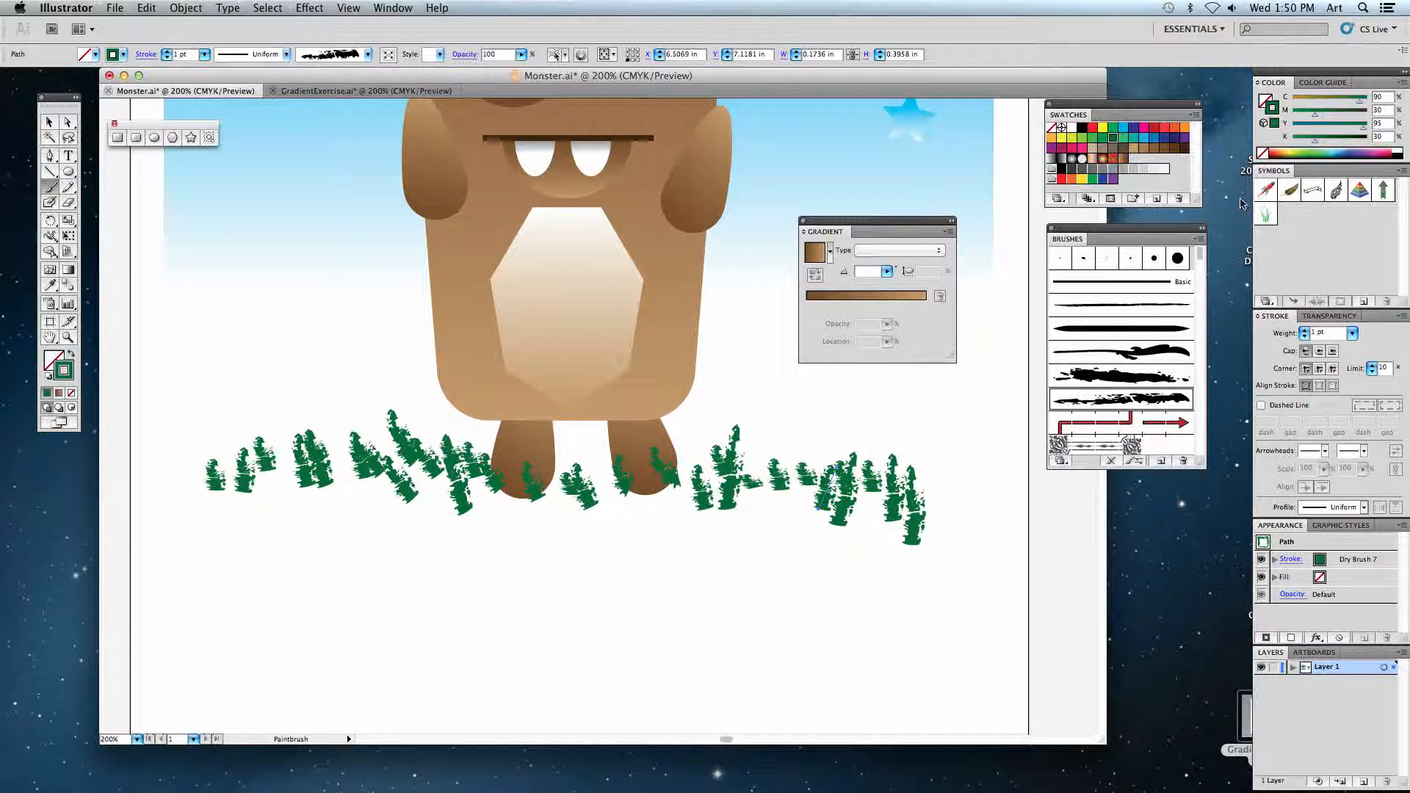
# Paint mid-green grass tufts, CMYK 75, 0, 100, 0, among the dark ones, including one tall curved blade left of the monster.
pyautogui.click(1092, 139)
pyautogui.moveTo(803, 483); pyautogui.dragTo(792, 523)
pyautogui.moveTo(776, 514); pyautogui.dragTo(771, 533)
pyautogui.moveTo(736, 499)
pyautogui.mouseDown()
pyautogui.moveTo(727, 532)
pyautogui.moveTo(686, 507)
pyautogui.mouseUp()
pyautogui.moveTo(654, 482); pyautogui.dragTo(642, 512)
pyautogui.moveTo(610, 484)
pyautogui.mouseDown()
pyautogui.moveTo(592, 532)
pyautogui.moveTo(550, 527)
pyautogui.mouseUp()
pyautogui.moveTo(519, 501)
pyautogui.mouseDown()
pyautogui.moveTo(501, 530)
pyautogui.moveTo(462, 530)
pyautogui.mouseUp()
pyautogui.moveTo(384, 488)
pyautogui.mouseDown()
pyautogui.moveTo(396, 514)
pyautogui.moveTo(384, 495)
pyautogui.mouseUp()
pyautogui.moveTo(425, 476)
pyautogui.mouseDown()
pyautogui.moveTo(440, 488)
pyautogui.moveTo(411, 499)
pyautogui.mouseUp()
pyautogui.moveTo(348, 467); pyautogui.dragTo(332, 502)
pyautogui.moveTo(290, 461); pyautogui.dragTo(271, 514)
pyautogui.moveTo(335, 377); pyautogui.dragTo(308, 521)
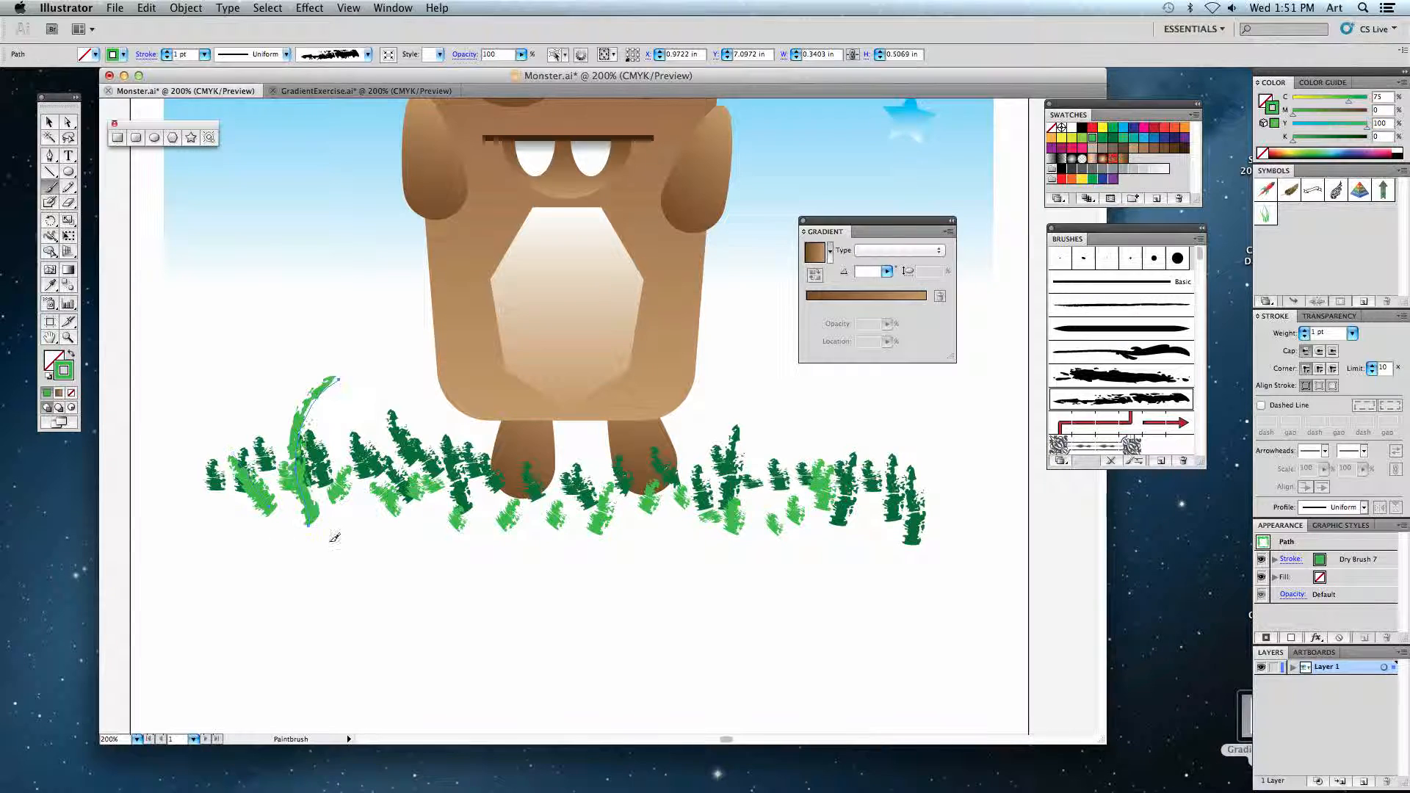
# With nothing selected, switch the stroke to light green, CMYK 50, 0, 100, 0, paint tufts across the whole grass row, and deselect the artwork.
pyautogui.keyDown('super'); pyautogui.click(870, 400); pyautogui.keyUp('super')
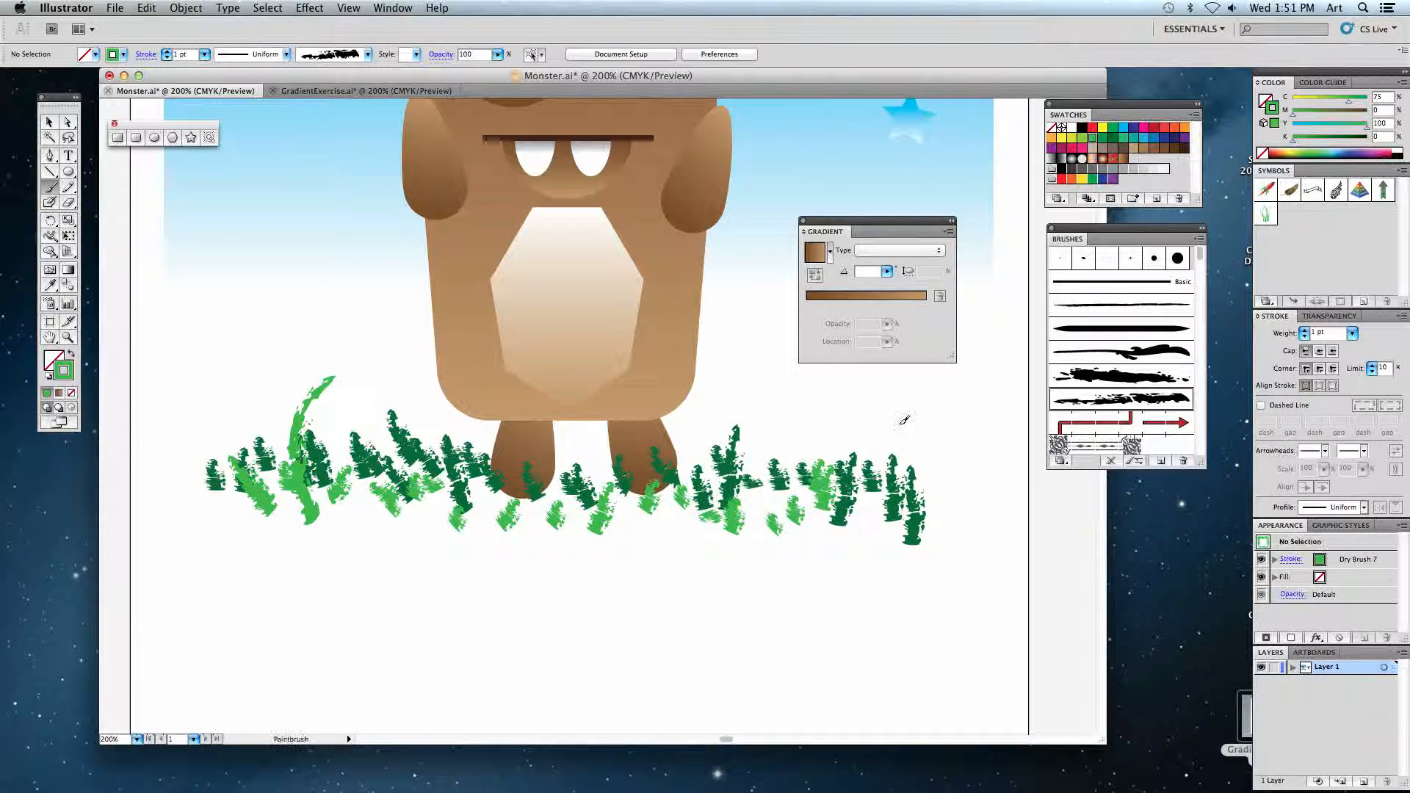
pyautogui.click(1082, 137)
pyautogui.moveTo(344, 473); pyautogui.dragTo(357, 518)
pyautogui.moveTo(384, 488); pyautogui.dragTo(390, 533)
pyautogui.moveTo(280, 474); pyautogui.dragTo(275, 535)
pyautogui.moveTo(220, 476); pyautogui.dragTo(236, 505)
pyautogui.moveTo(401, 476)
pyautogui.mouseDown()
pyautogui.moveTo(416, 530)
pyautogui.moveTo(456, 520)
pyautogui.mouseUp()
pyautogui.moveTo(493, 496)
pyautogui.mouseDown()
pyautogui.moveTo(504, 526)
pyautogui.moveTo(579, 524)
pyautogui.mouseUp()
pyautogui.moveTo(590, 476); pyautogui.dragTo(580, 512)
pyautogui.moveTo(657, 470); pyautogui.dragTo(650, 529)
pyautogui.moveTo(716, 488)
pyautogui.mouseDown()
pyautogui.moveTo(712, 543)
pyautogui.moveTo(754, 491)
pyautogui.moveTo(750, 520)
pyautogui.mouseUp()
pyautogui.moveTo(781, 467); pyautogui.dragTo(789, 526)
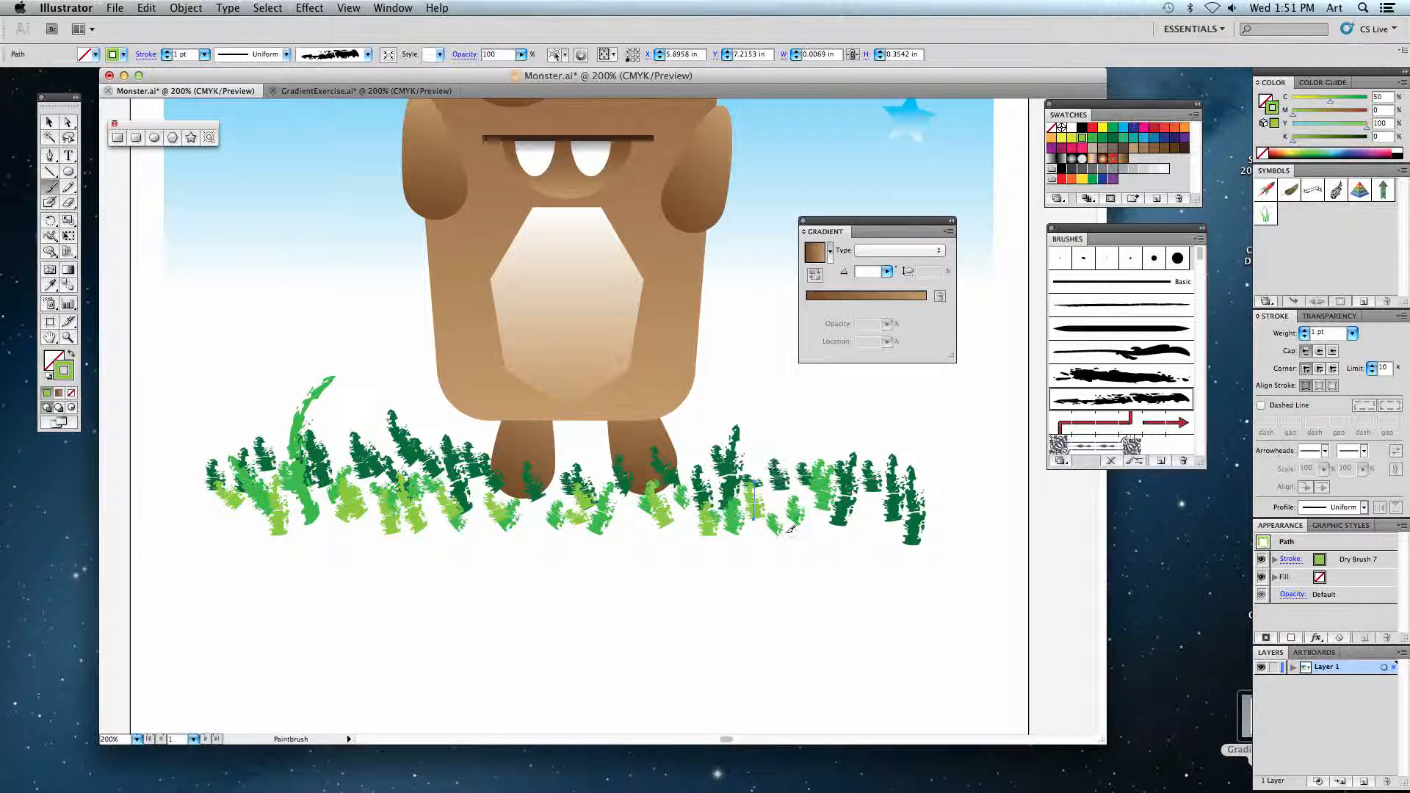
pyautogui.moveTo(843, 468)
pyautogui.mouseDown()
pyautogui.moveTo(837, 506)
pyautogui.moveTo(892, 527)
pyautogui.mouseUp()
pyautogui.moveTo(914, 496); pyautogui.dragTo(924, 522)
pyautogui.moveTo(658, 462); pyautogui.dragTo(669, 481)
pyautogui.moveTo(613, 462)
pyautogui.mouseDown()
pyautogui.moveTo(598, 498)
pyautogui.moveTo(538, 502)
pyautogui.mouseUp()
pyautogui.scroll(1, 512, 535)
pyautogui.scroll(2, 510, 512)
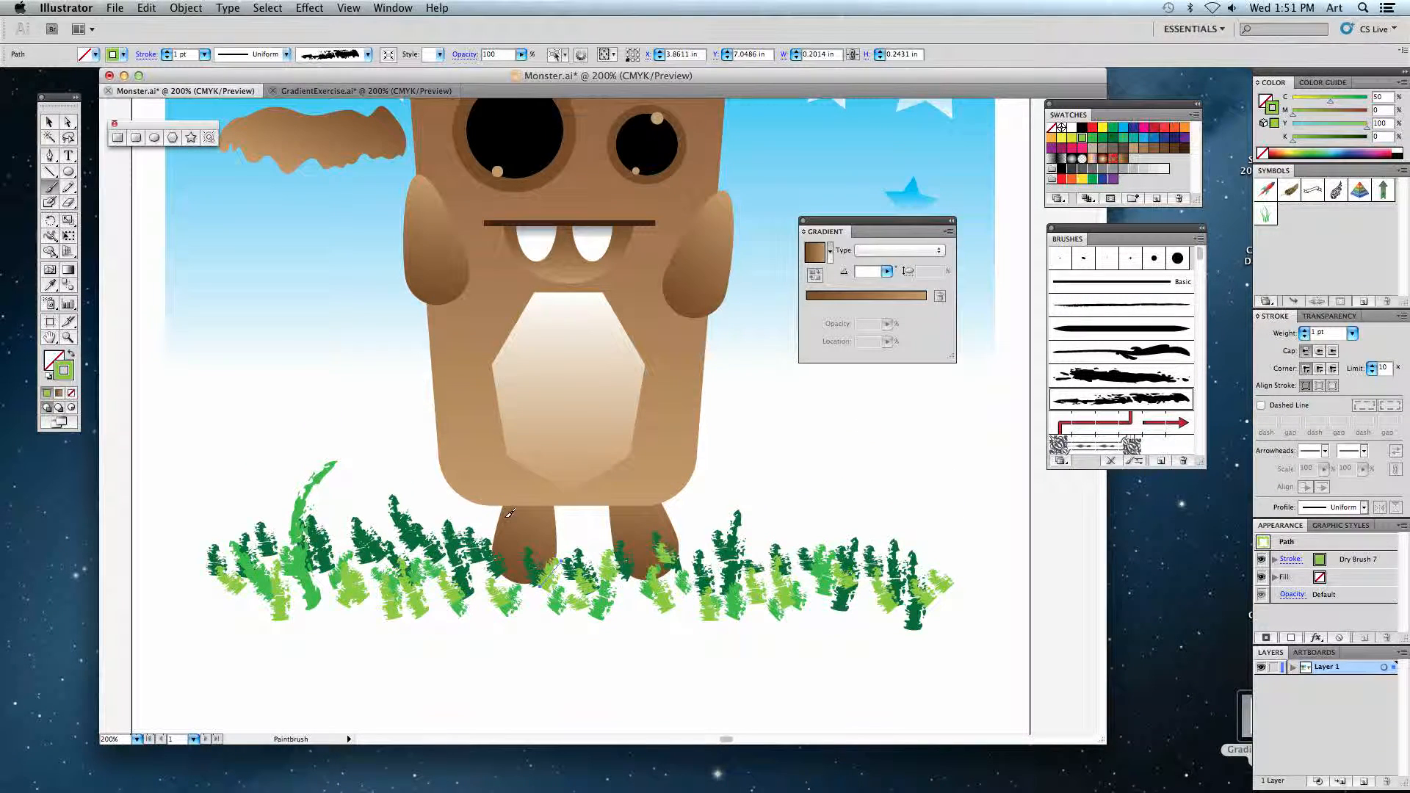
pyautogui.press('super+1')
pyautogui.press('super+shift+a')
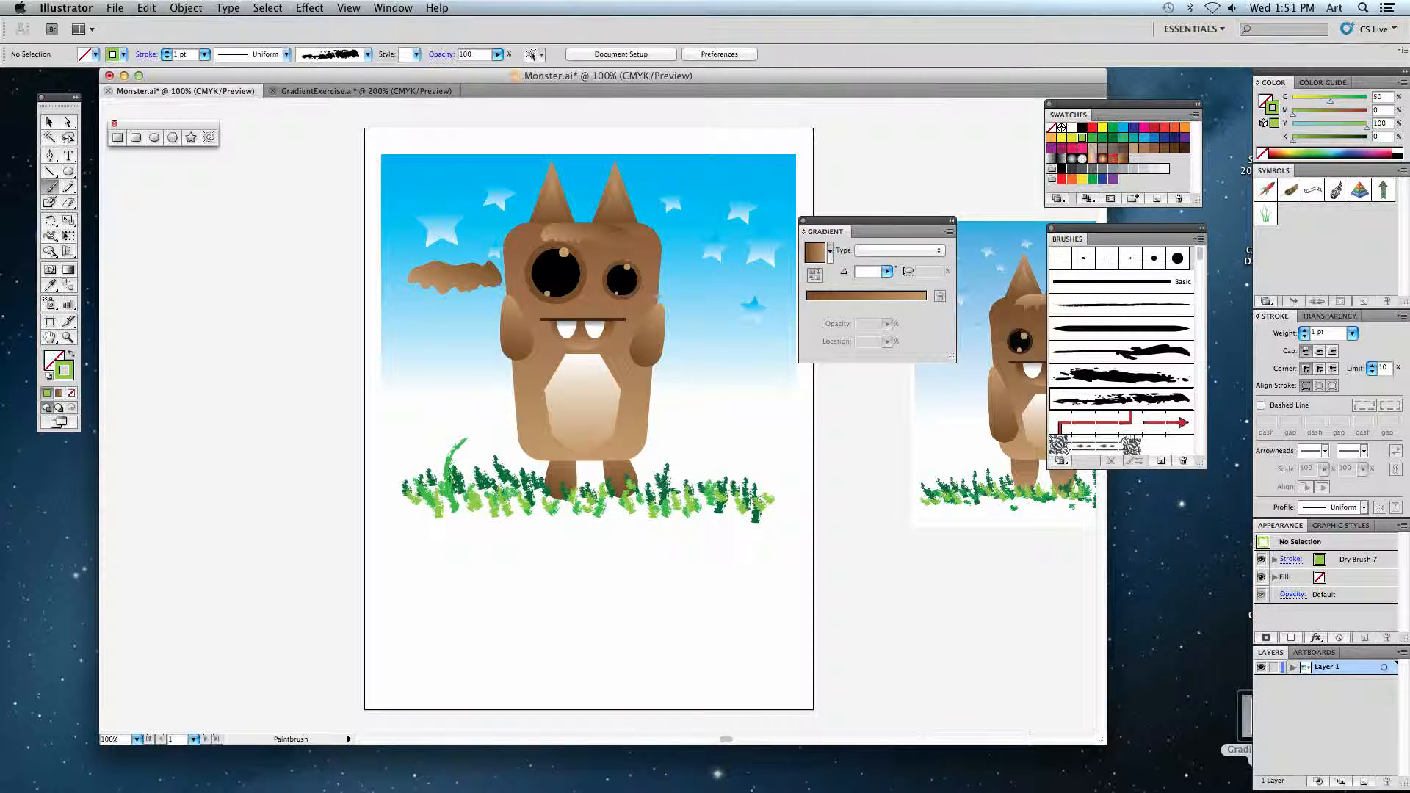
# Stop the active screen share to the lab computers in Remote Desktop and switch to QuickTime Player.
pyautogui.click(204, 777)
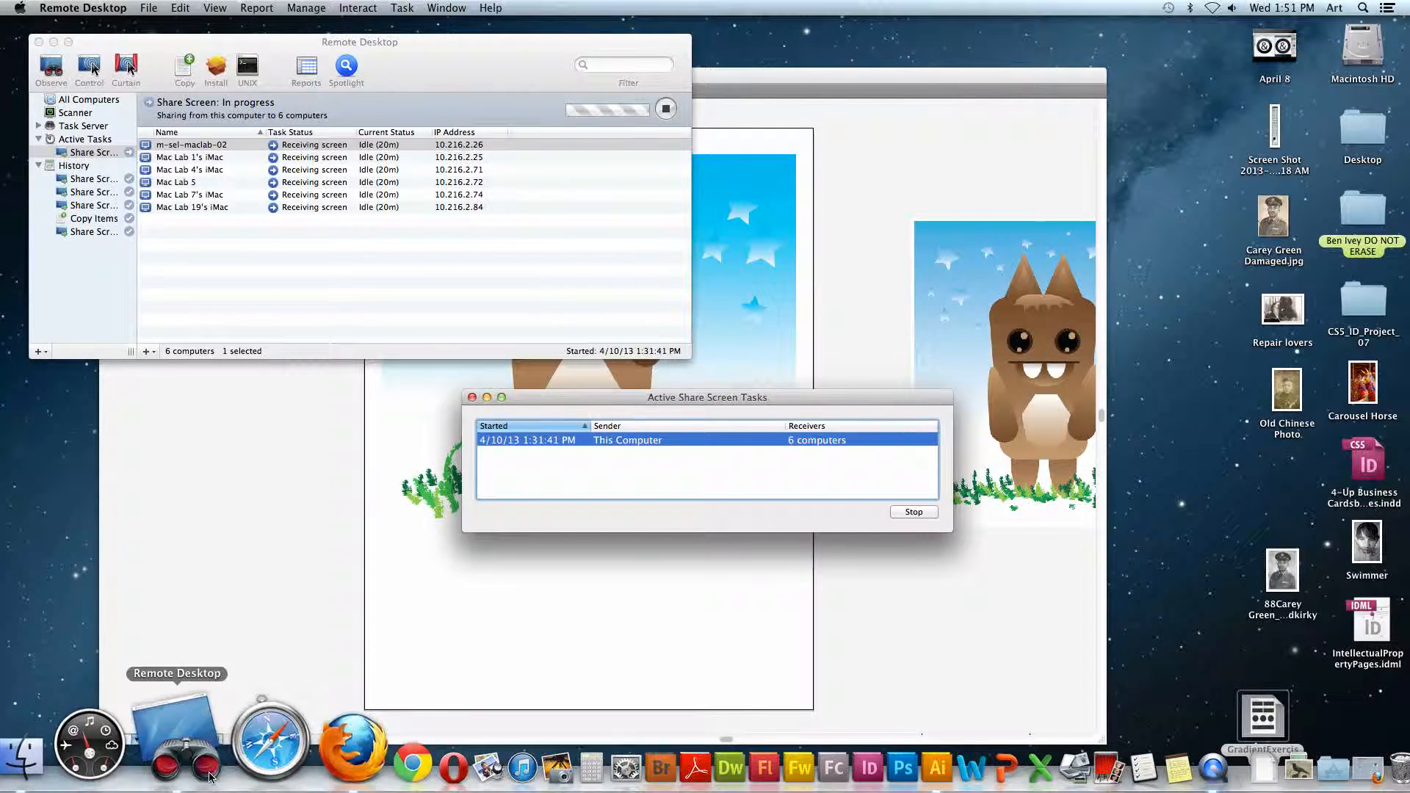
pyautogui.click(666, 108)
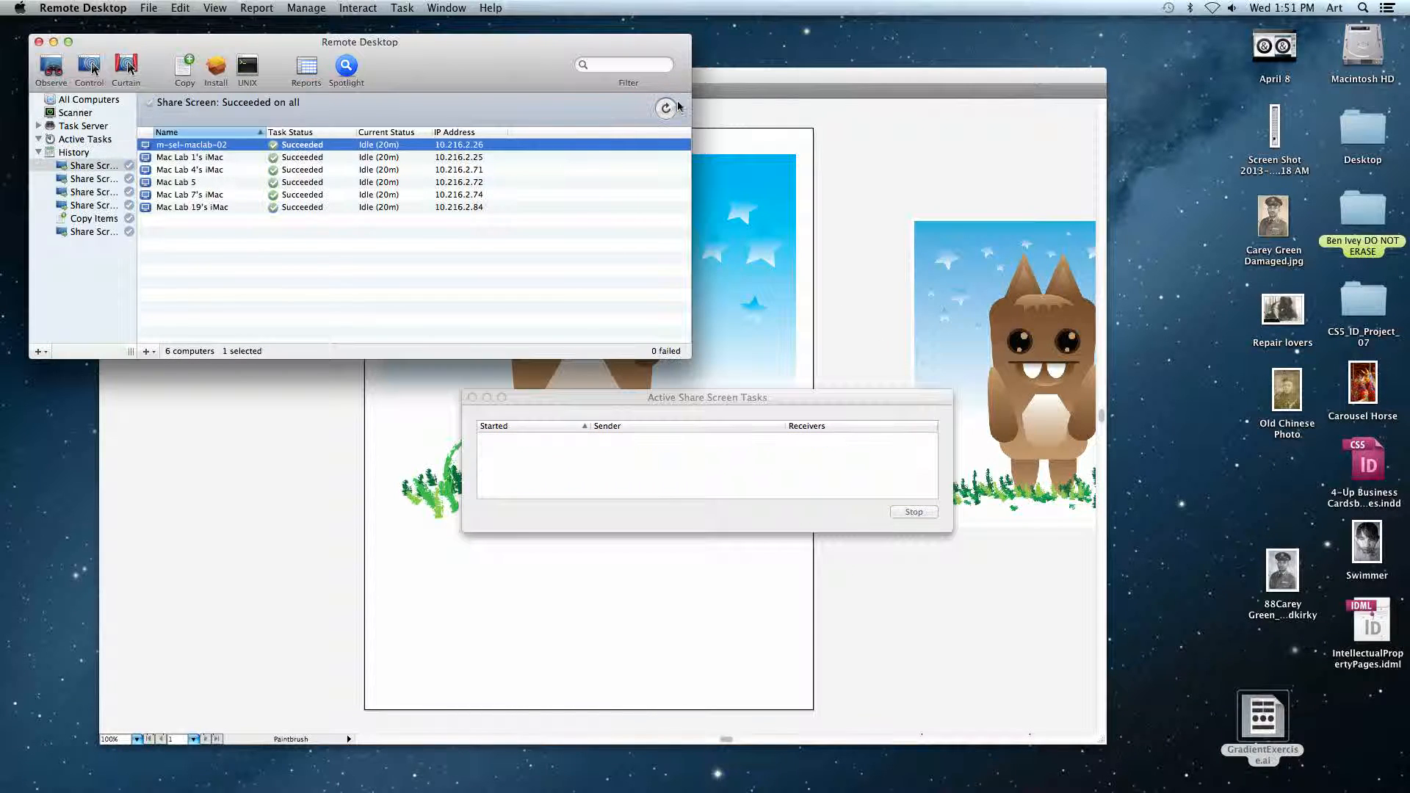
pyautogui.click(1106, 785)
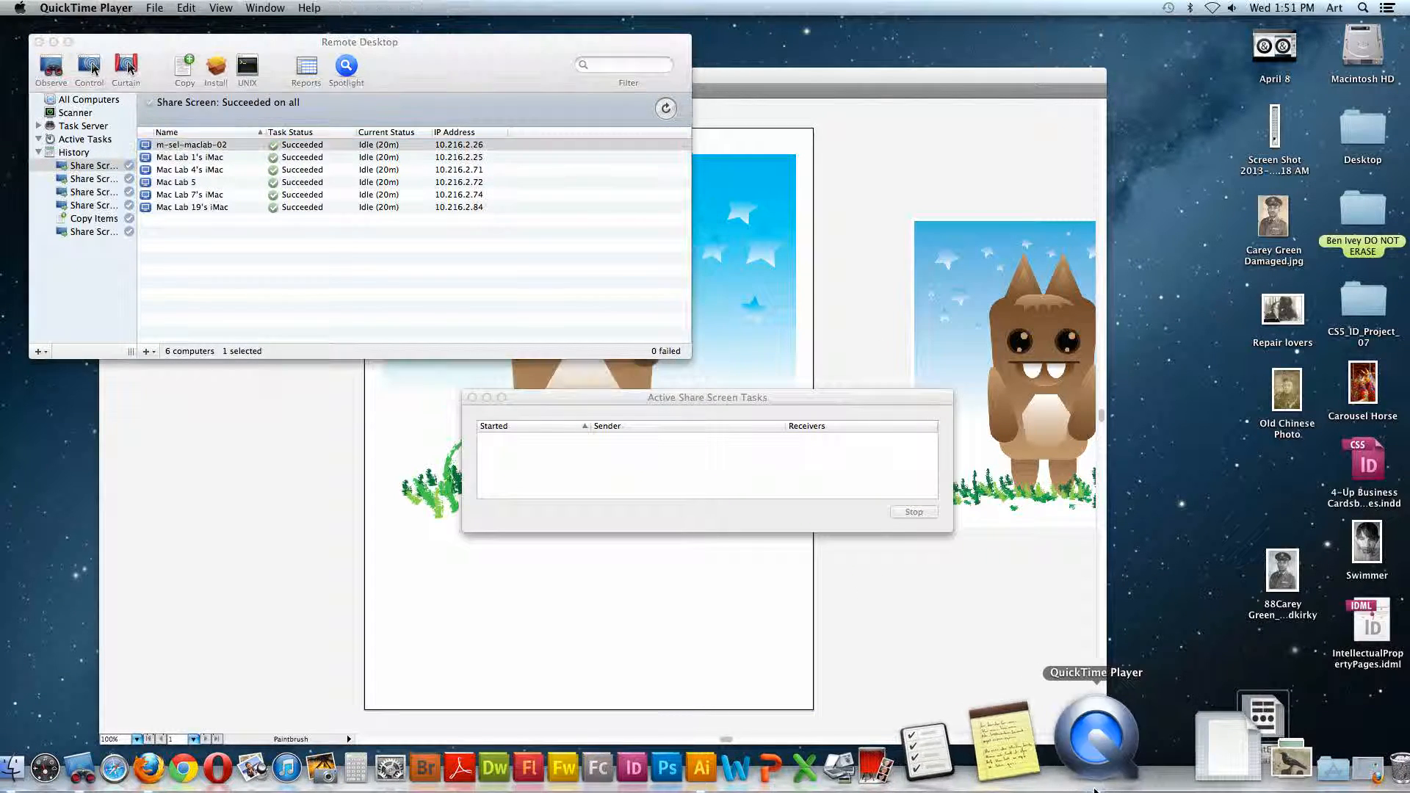